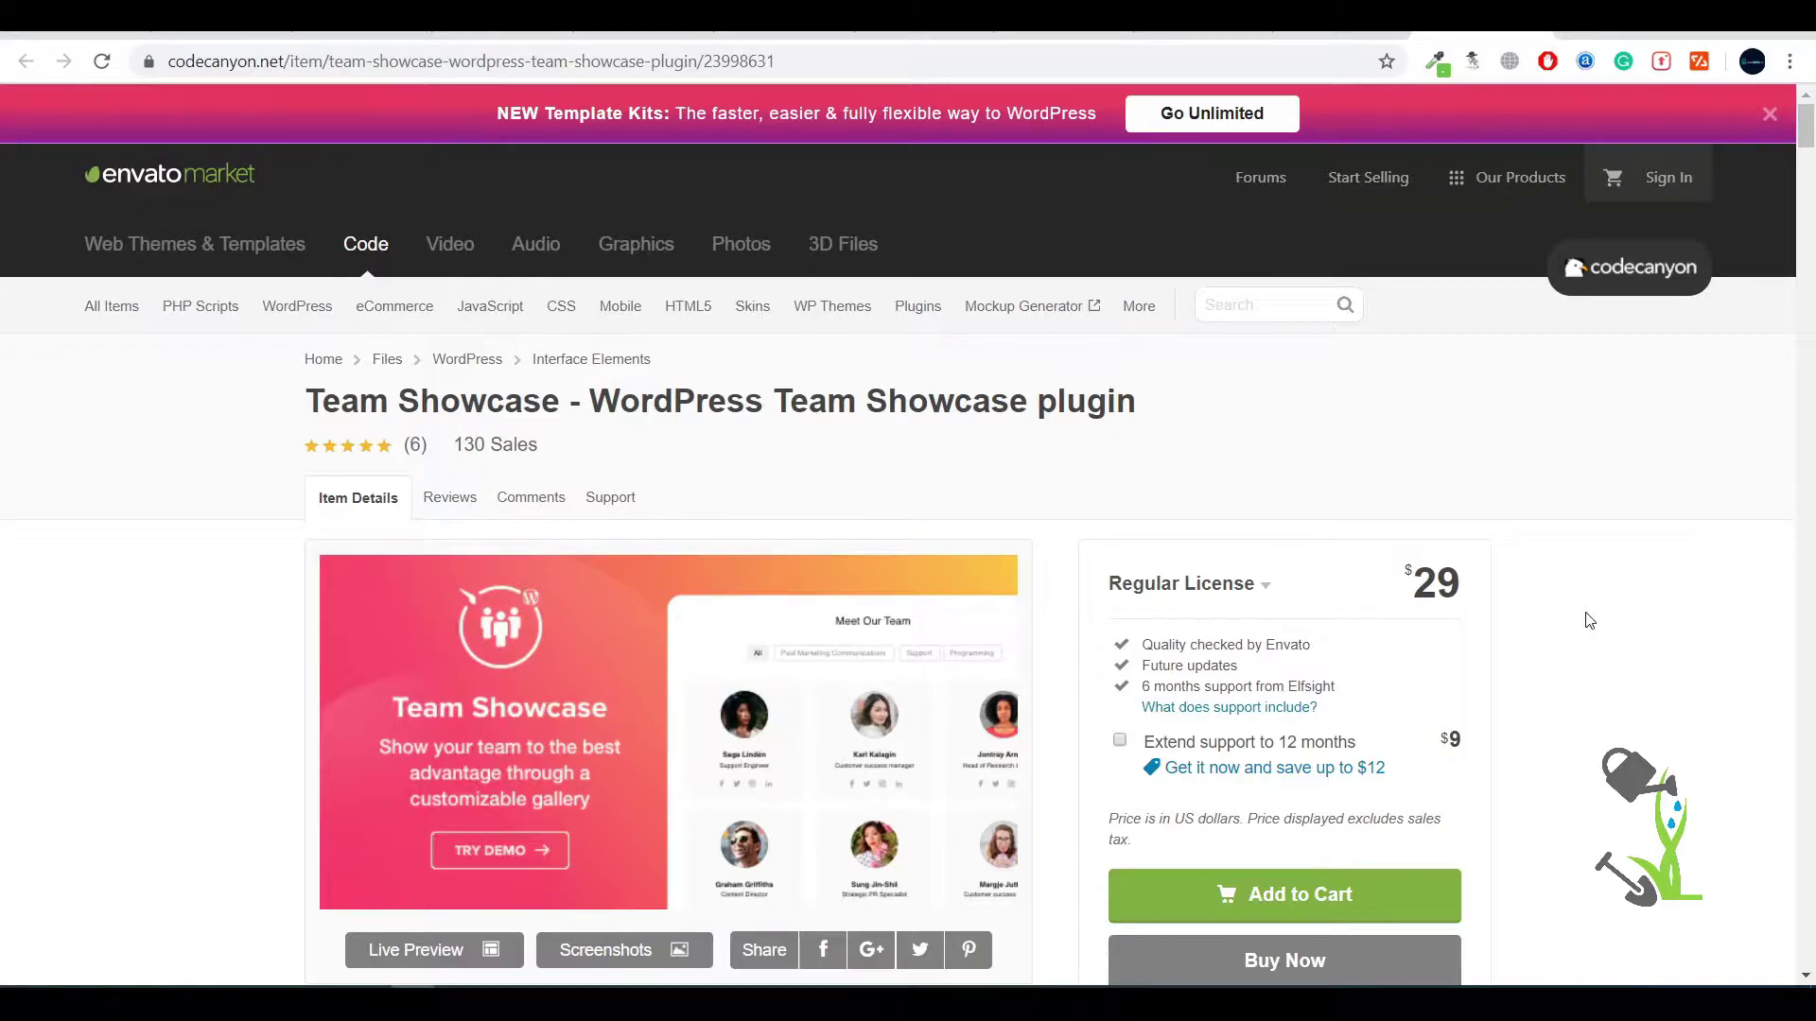
Scroll the Team Showcase CodeCanyon page to read Key Features, compatibility and layout variants
scroll(1147, 700, down, 15)
scroll(1116, 736, up, 8)
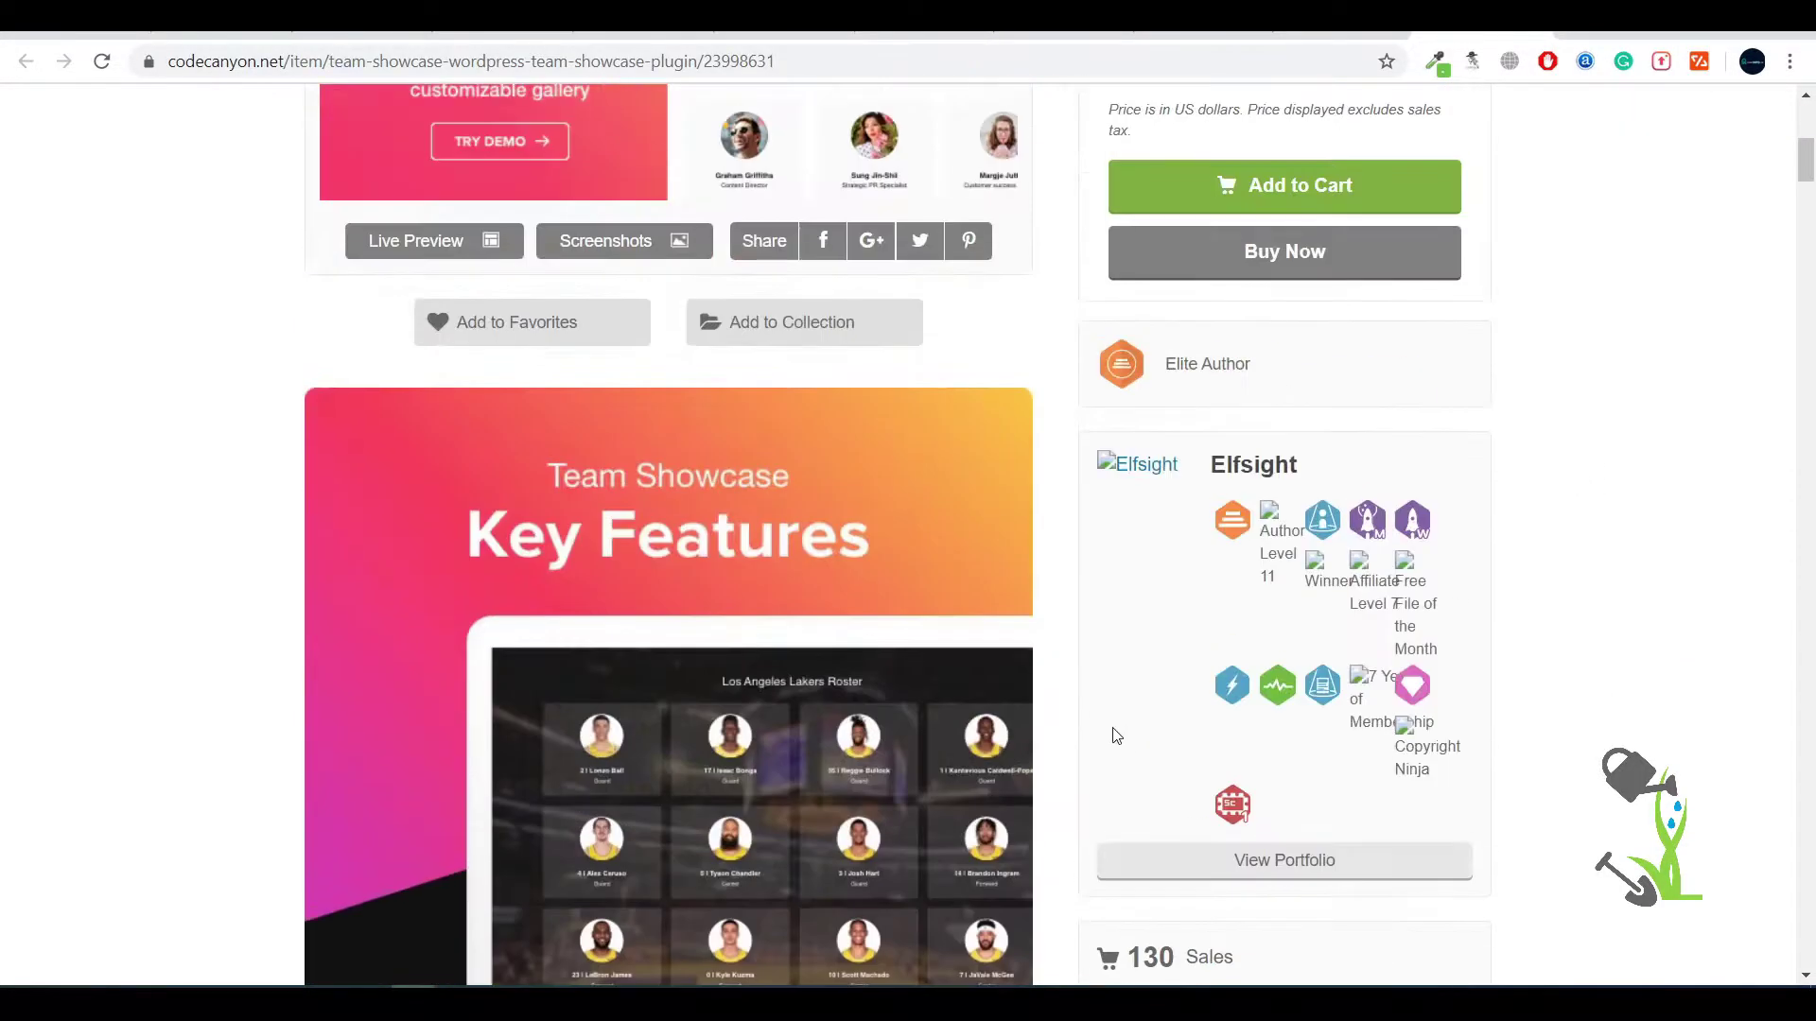
scroll(1117, 736, up, 6)
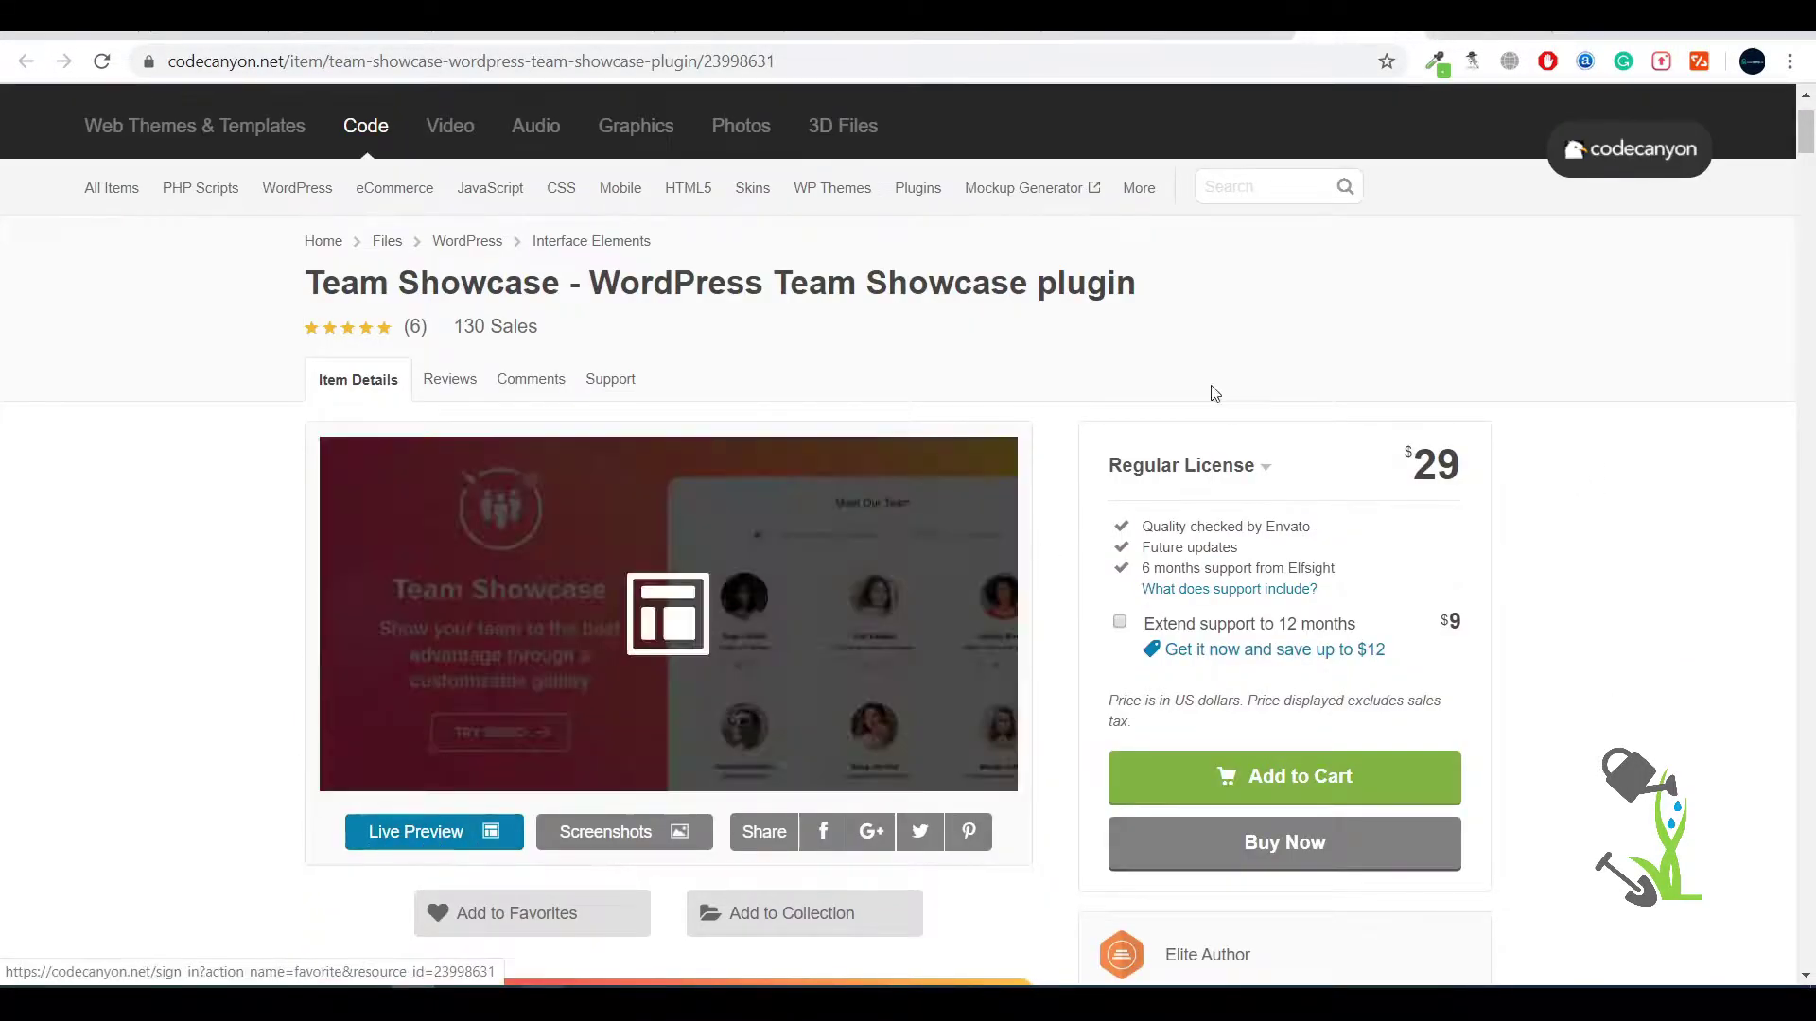
scroll(1063, 537, down, 15)
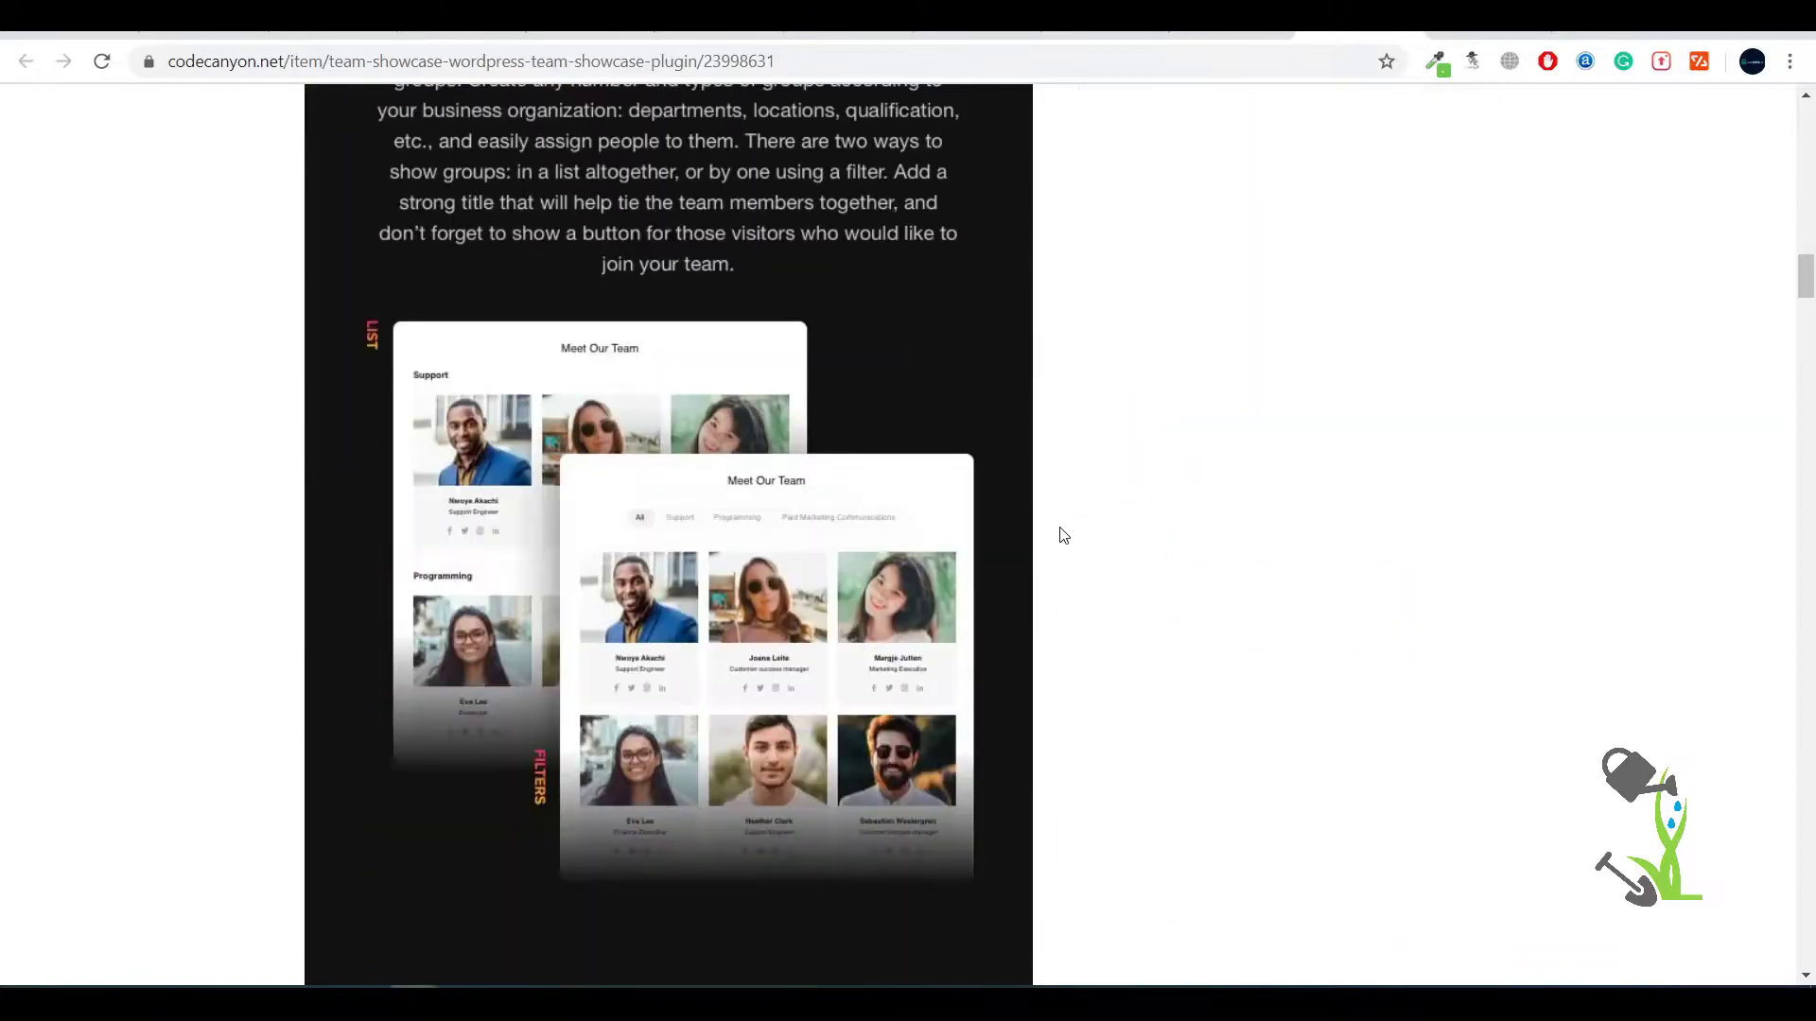
scroll(1063, 537, down, 20)
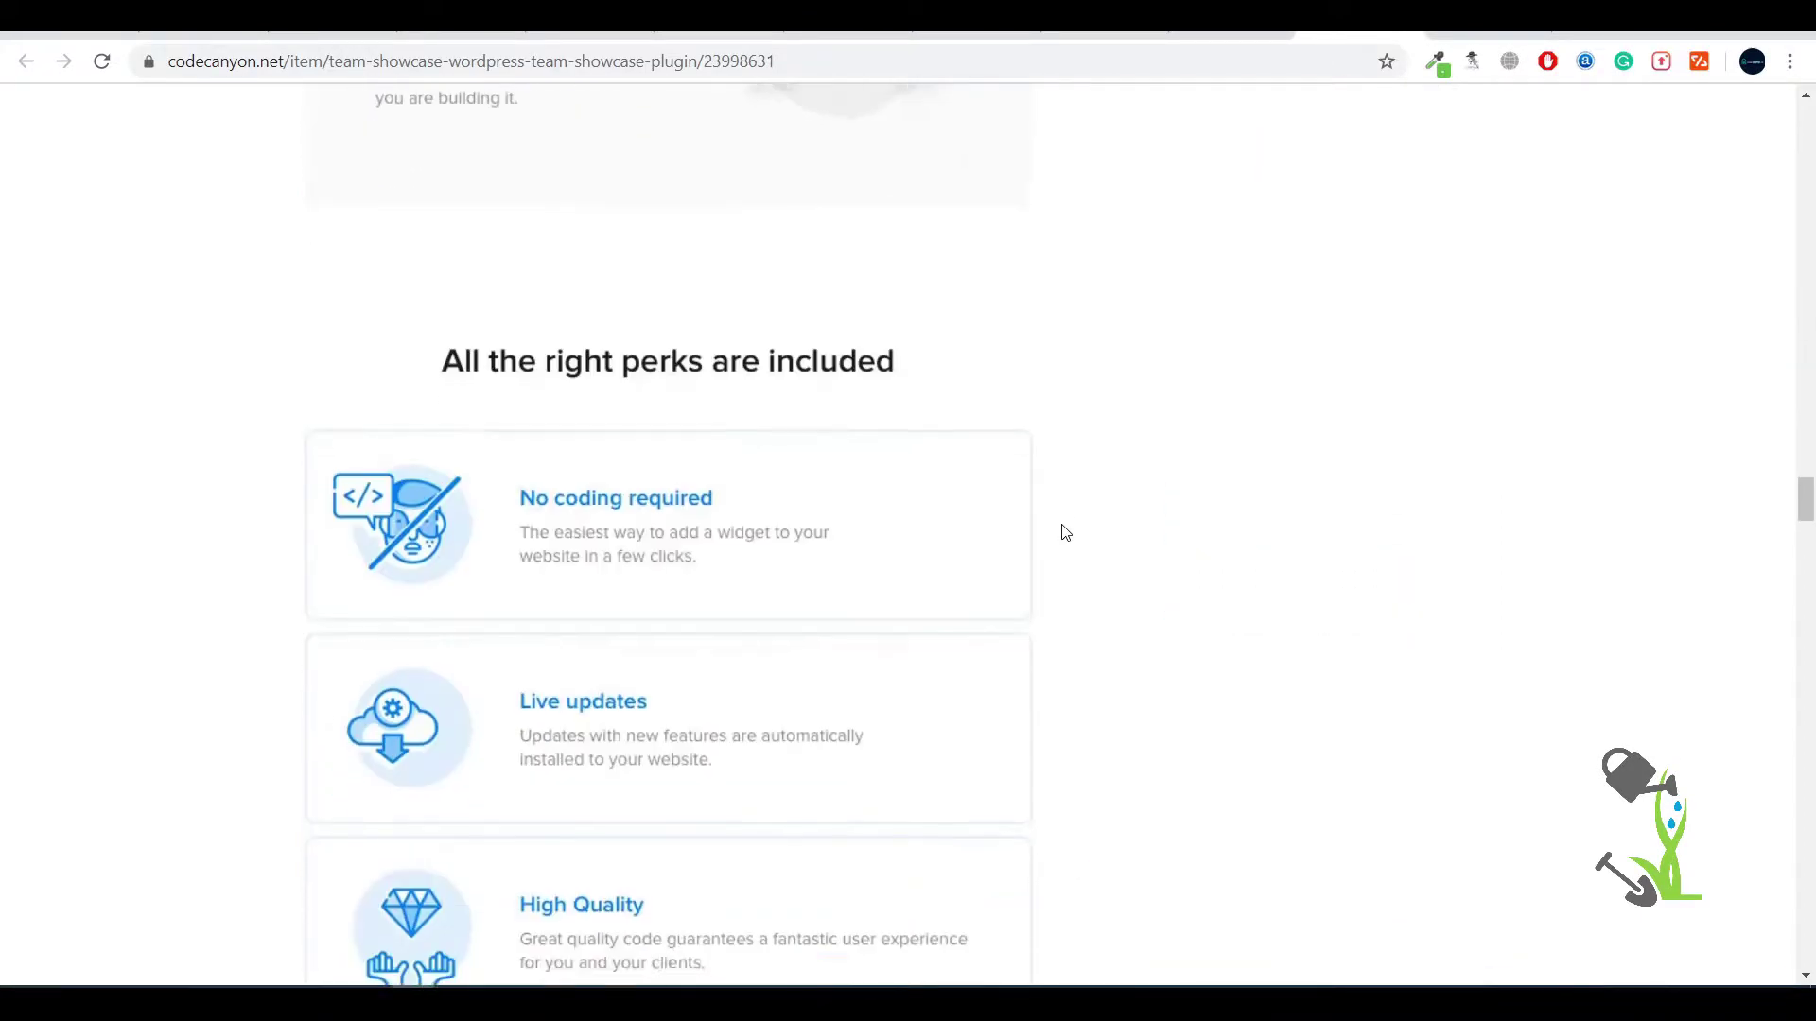
scroll(1064, 529, down, 6)
scroll(1049, 365, up, 20)
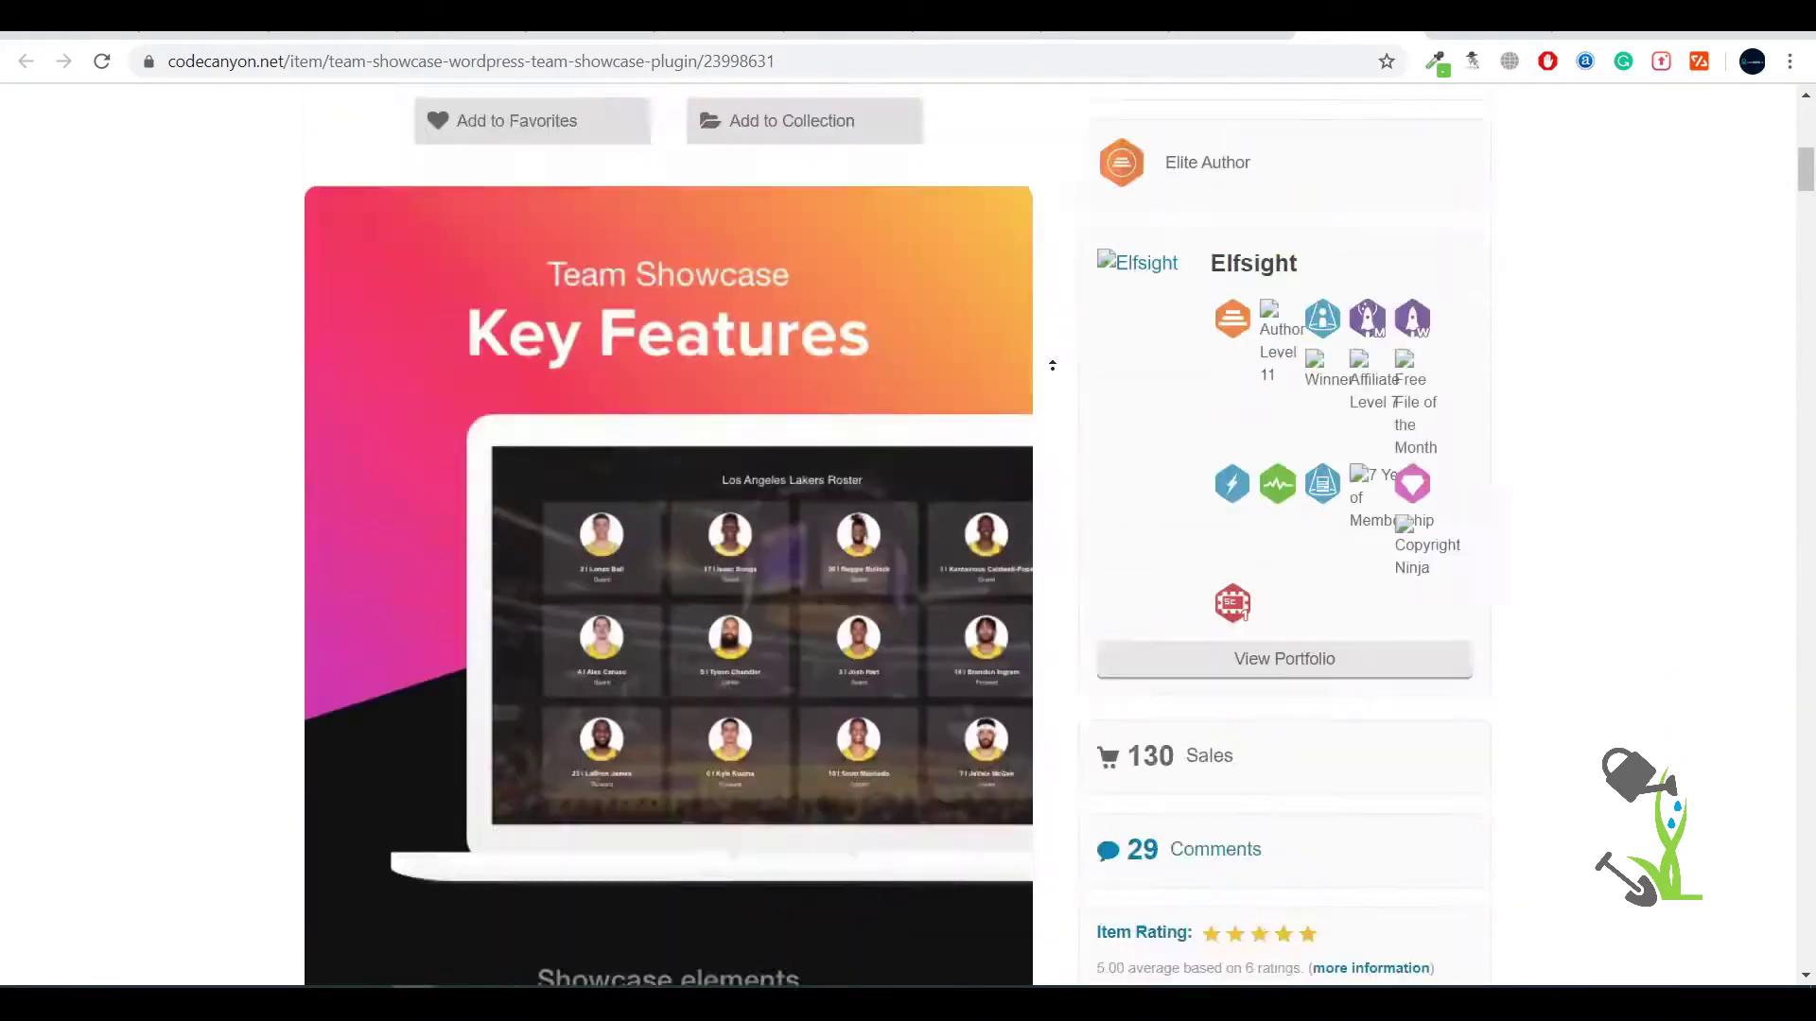
scroll(1051, 365, up, 10)
scroll(1051, 365, down, 18)
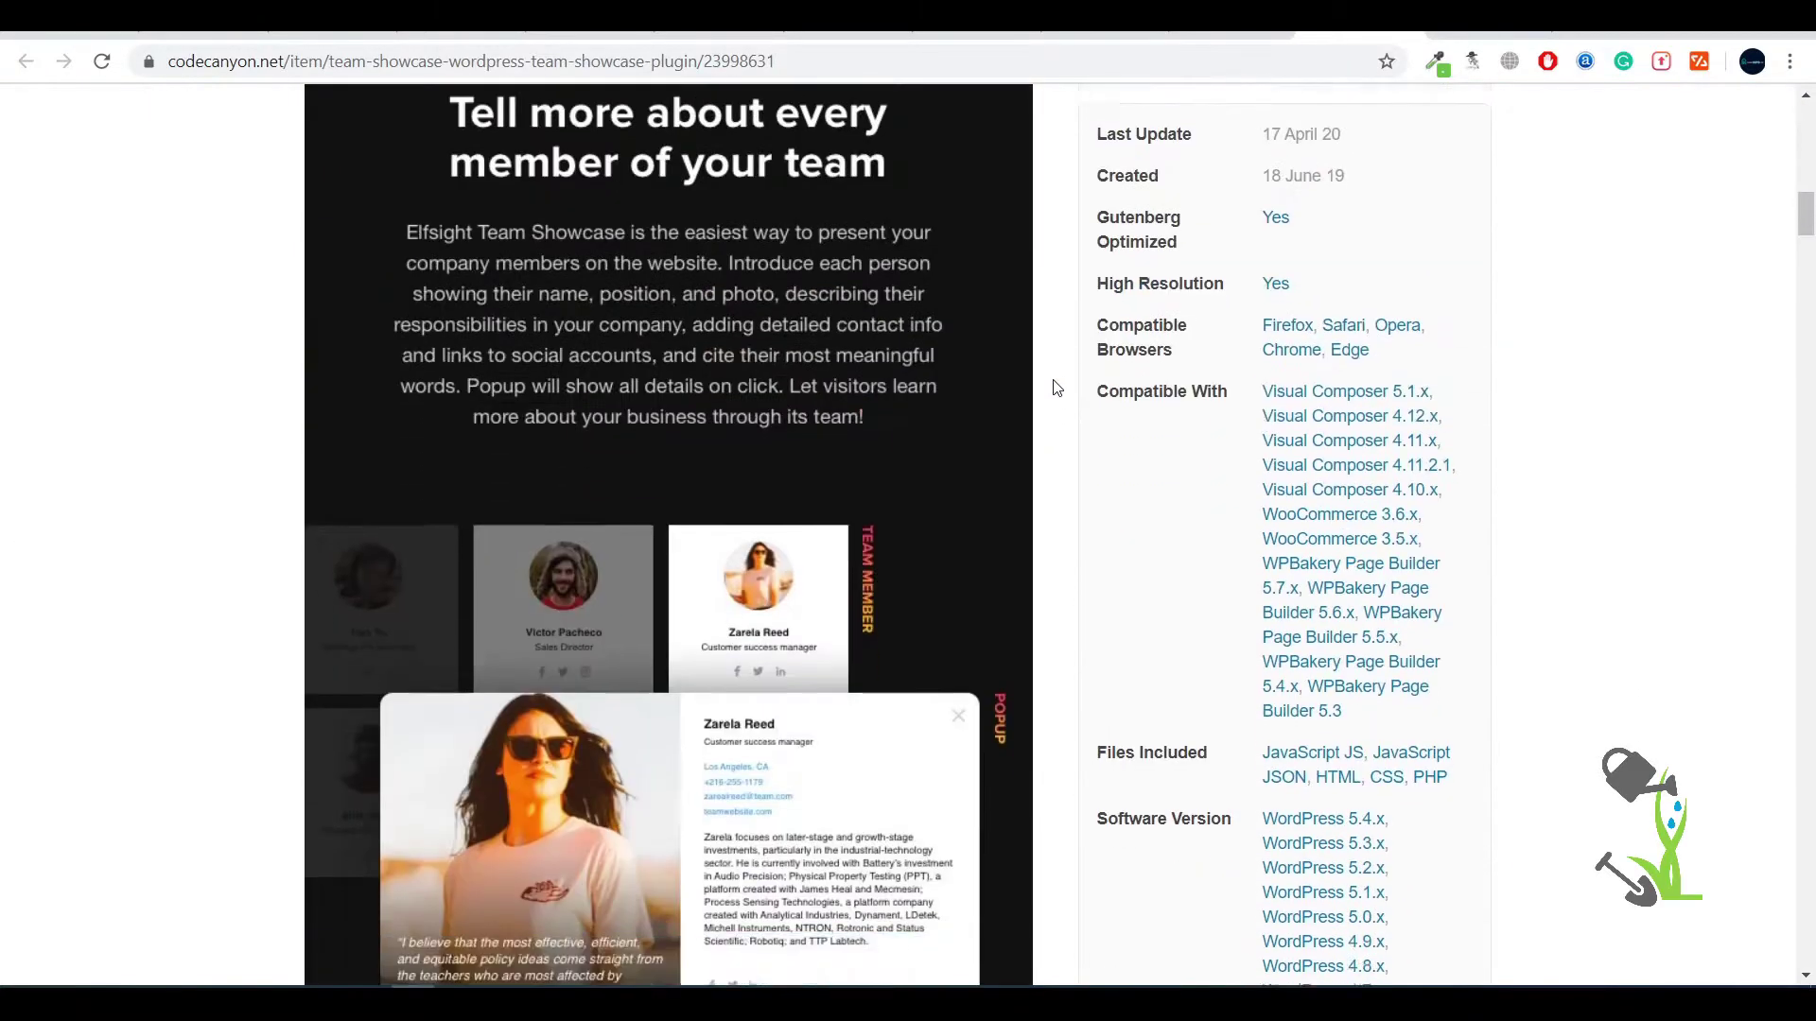
scroll(1104, 362, down, 12)
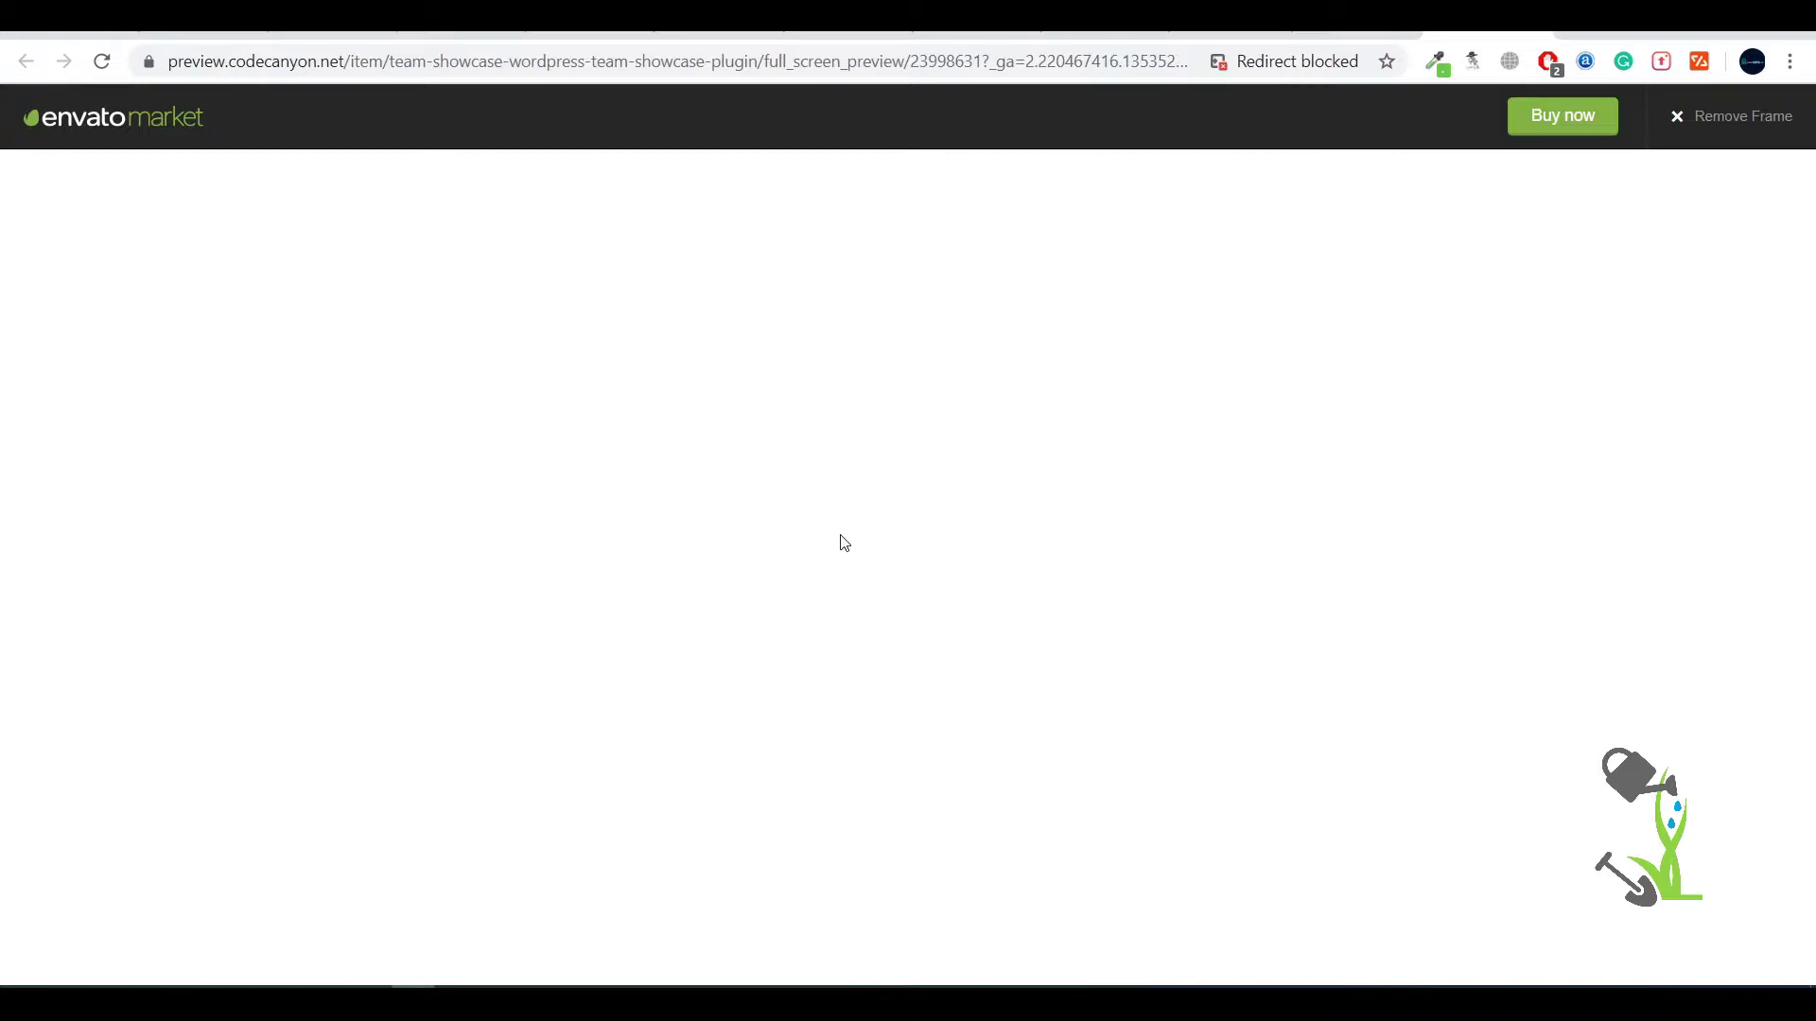
Preview the Small Team template in the Team Showcase live demo
scroll(842, 541, down, 5)
scroll(792, 602, down, 2)
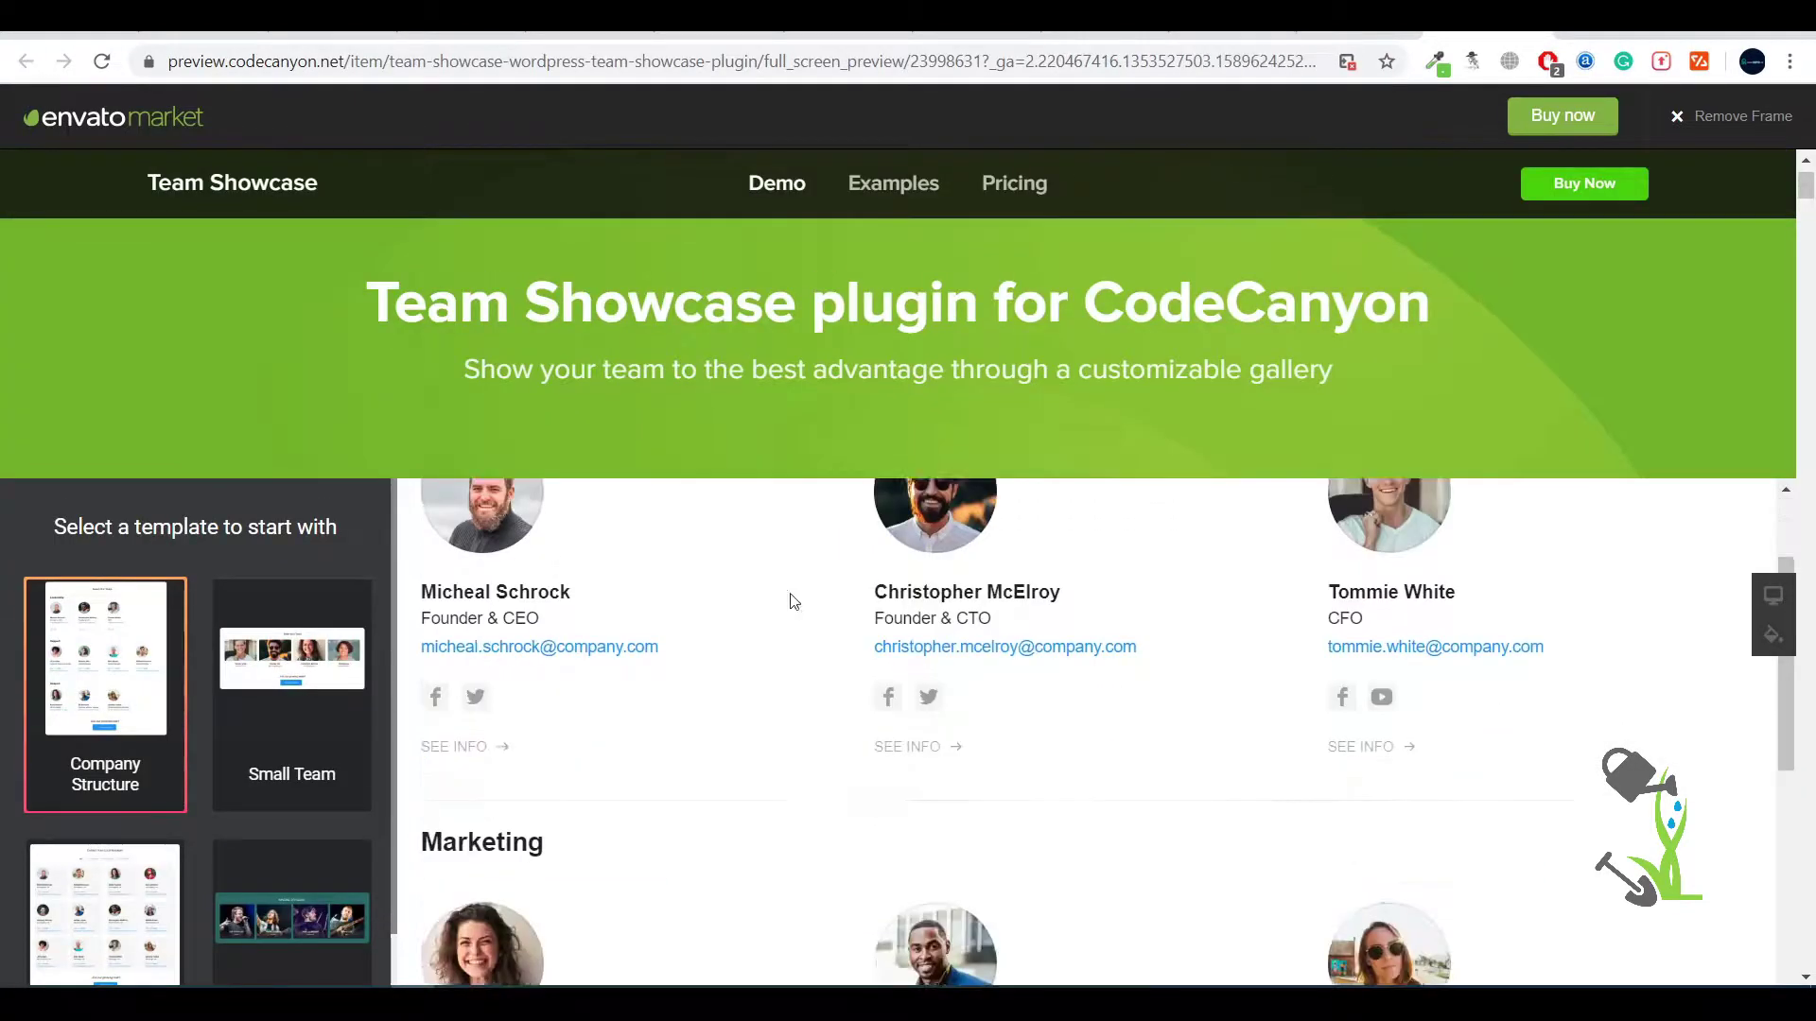
scroll(1506, 666, down, 5)
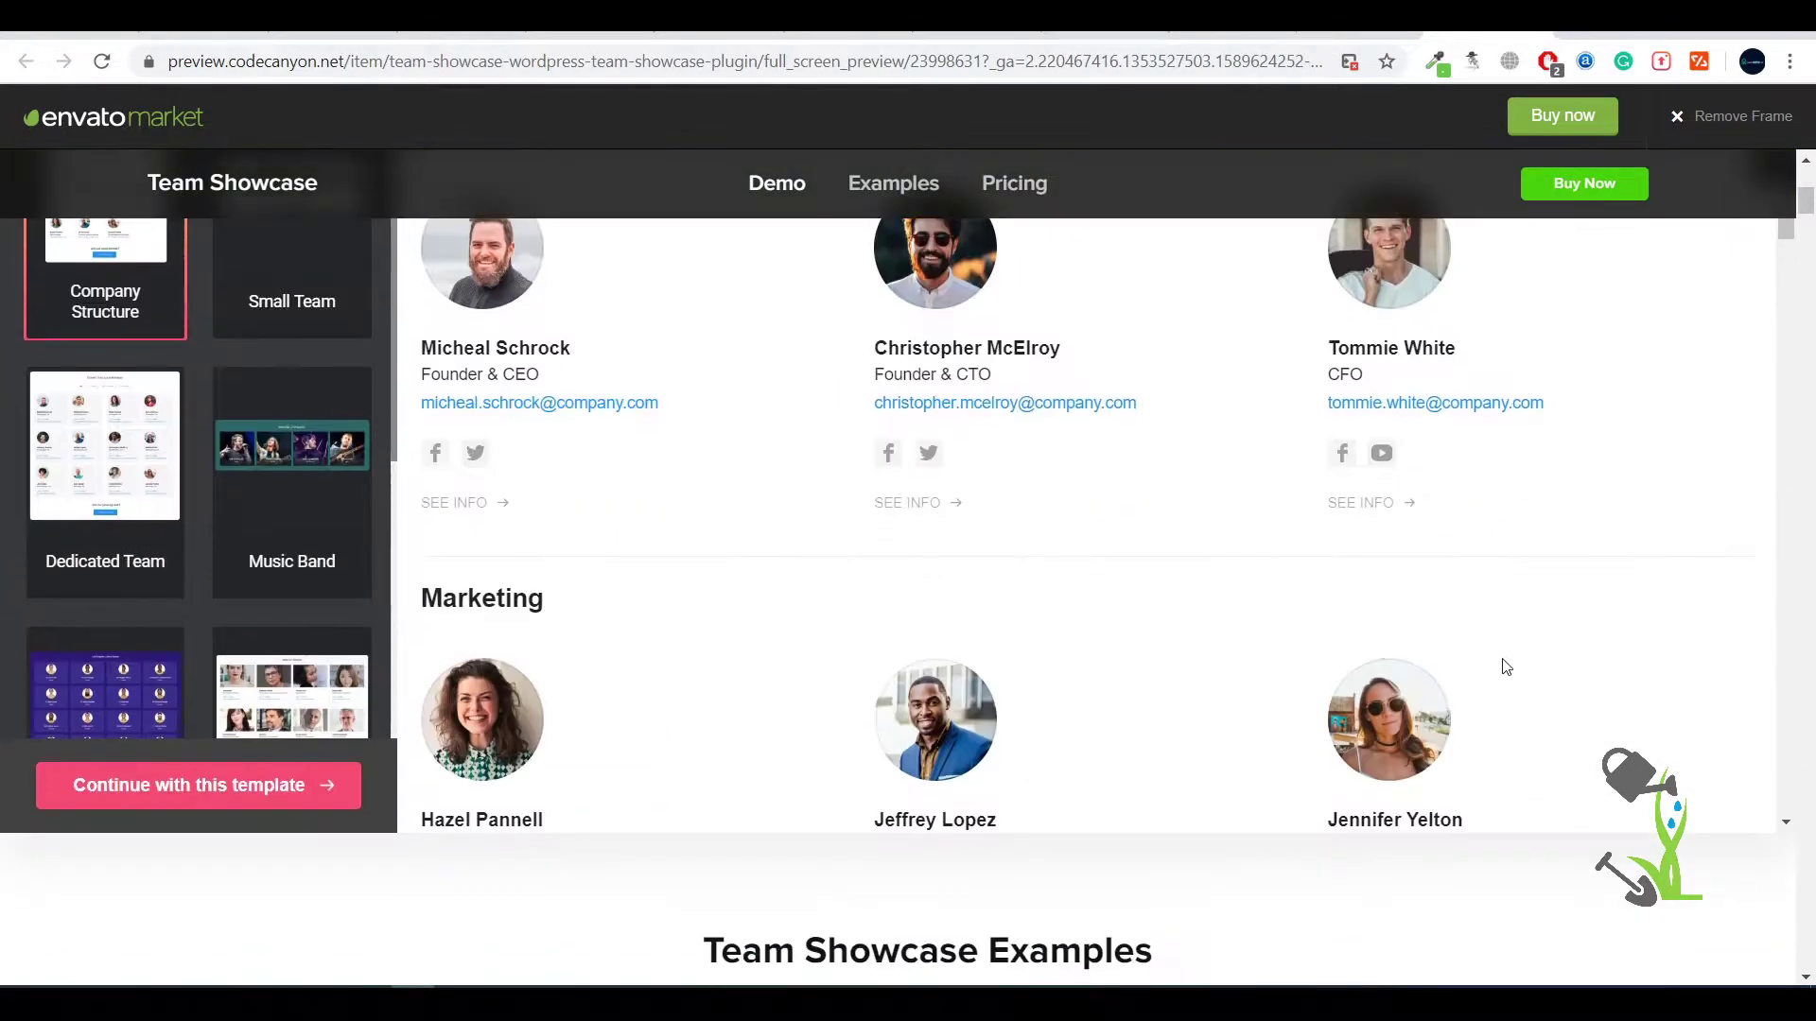
scroll(1506, 665, down, 3)
scroll(1508, 660, up, 8)
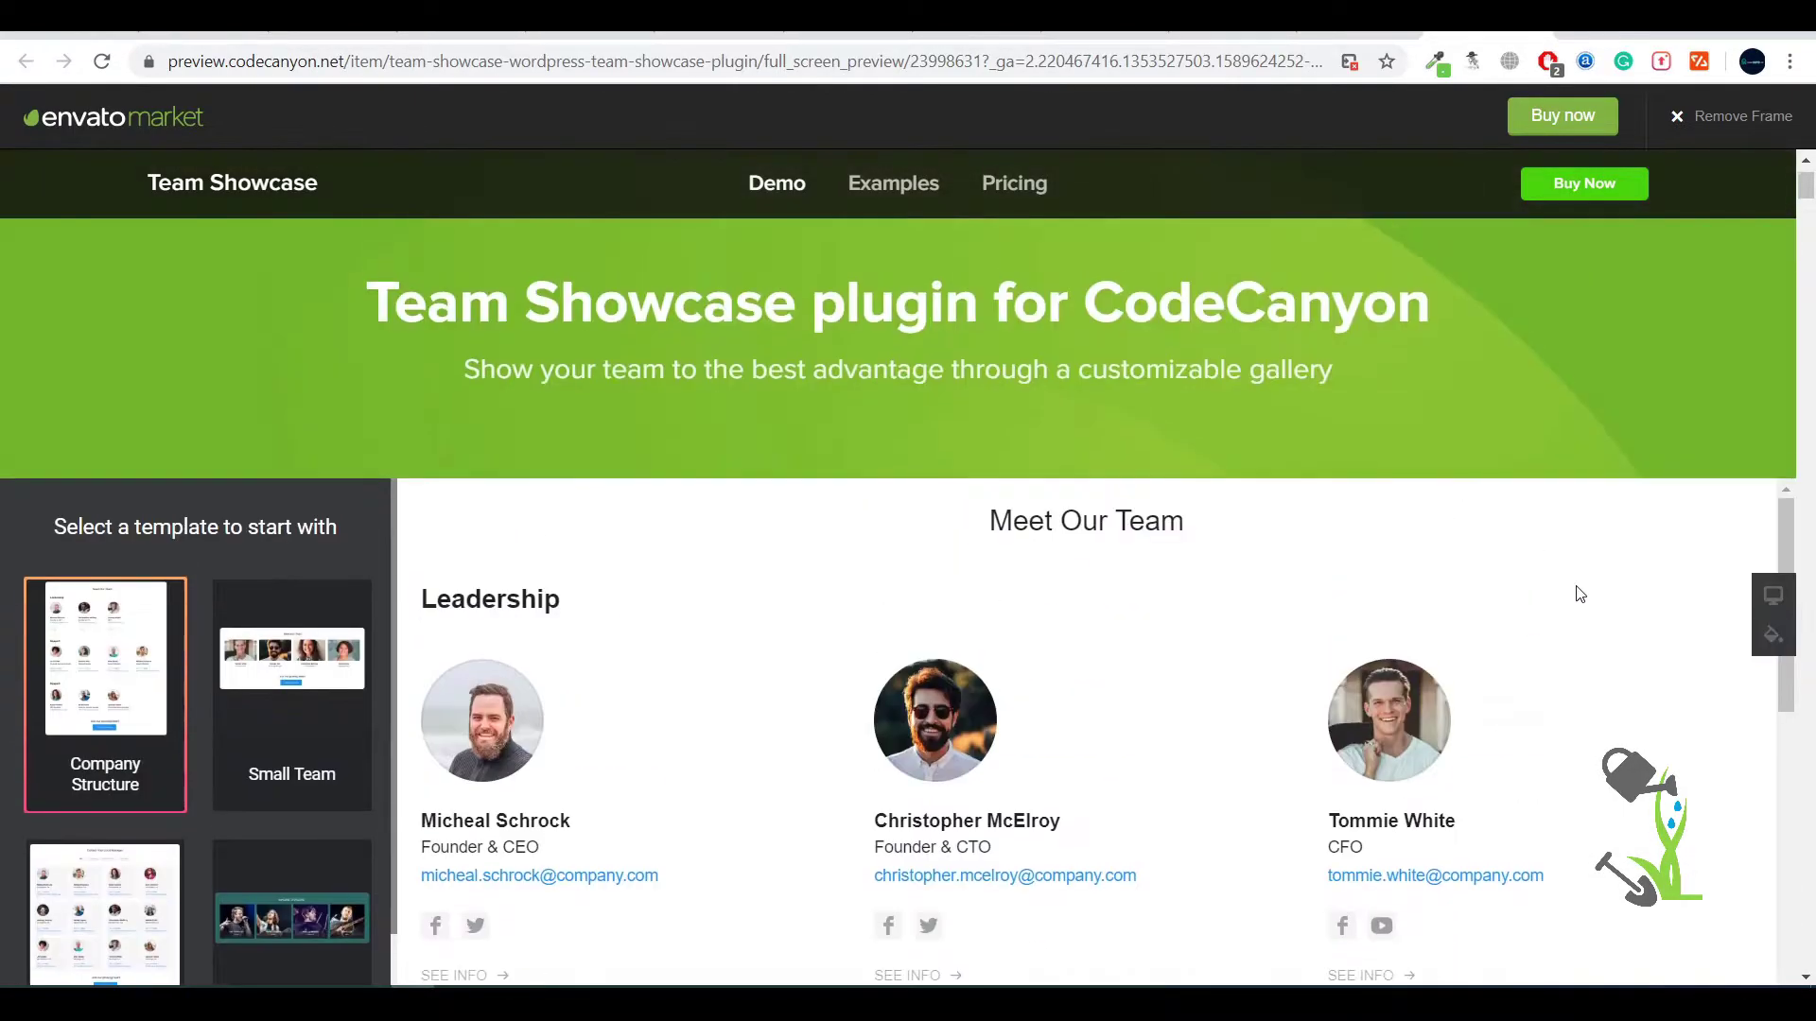
scroll(1580, 598, down, 6)
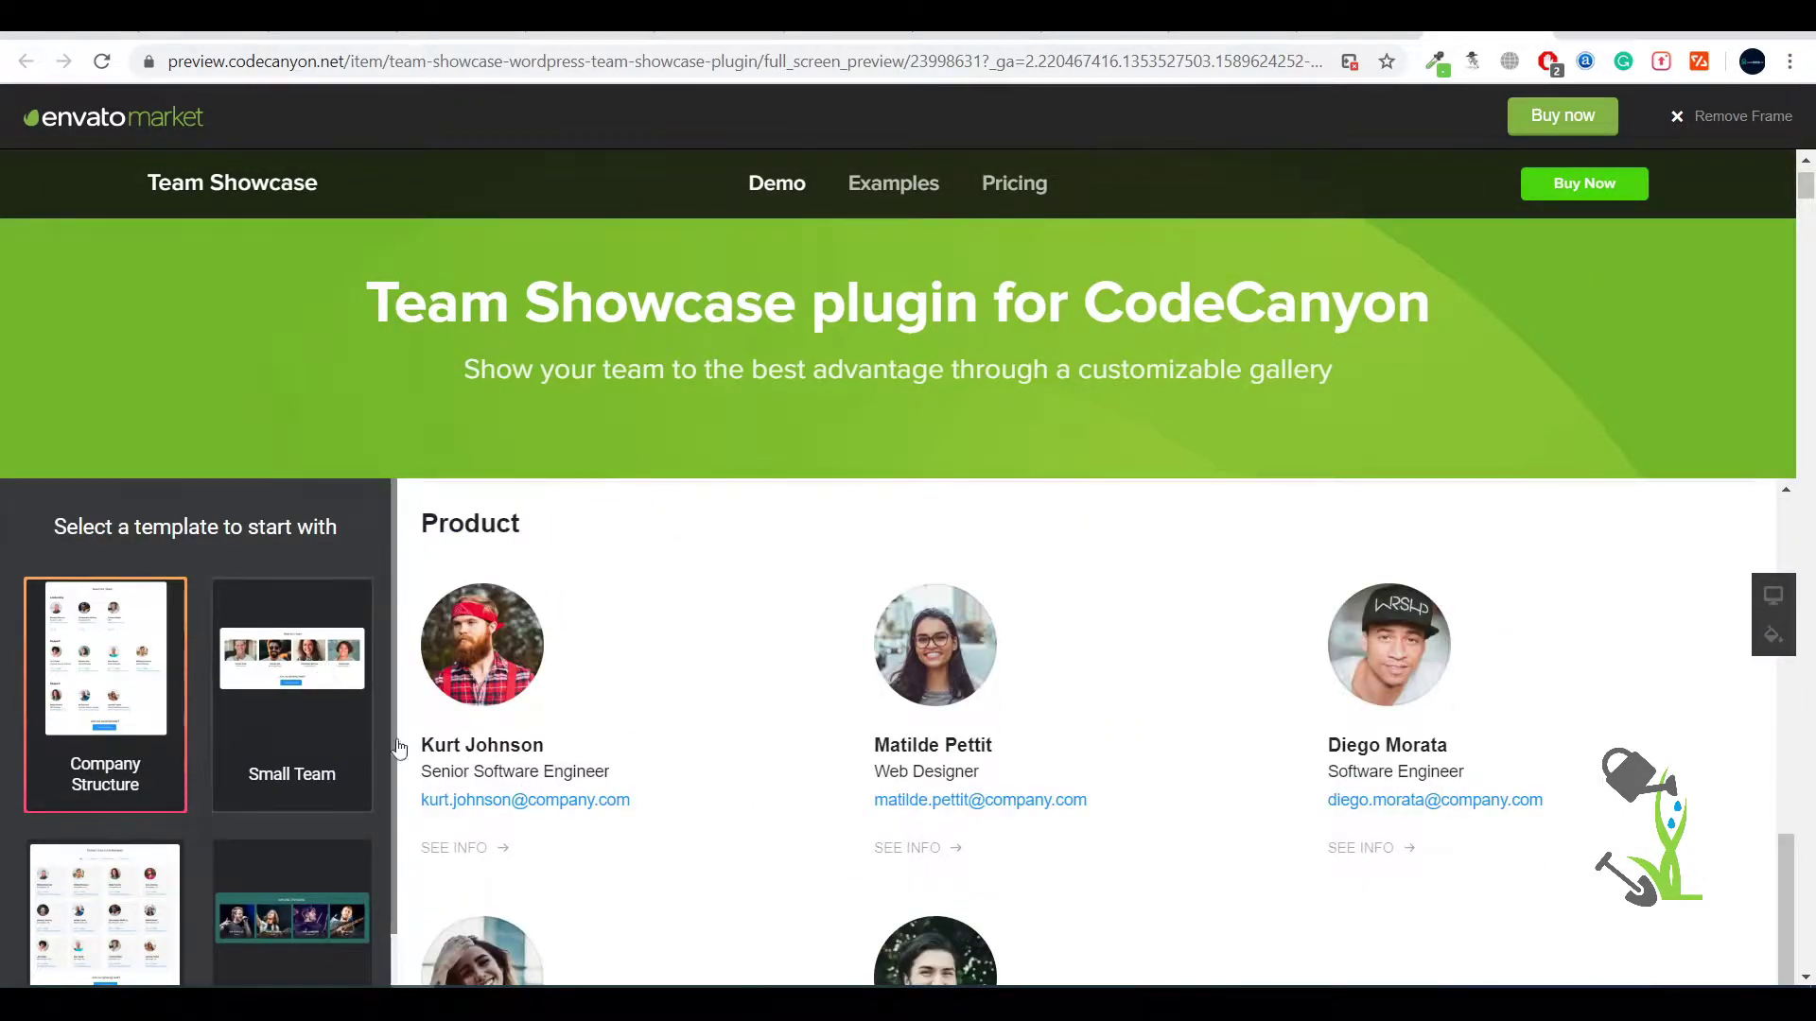
click(292, 700)
scroll(1229, 758, down, 5)
scroll(1079, 730, up, 2)
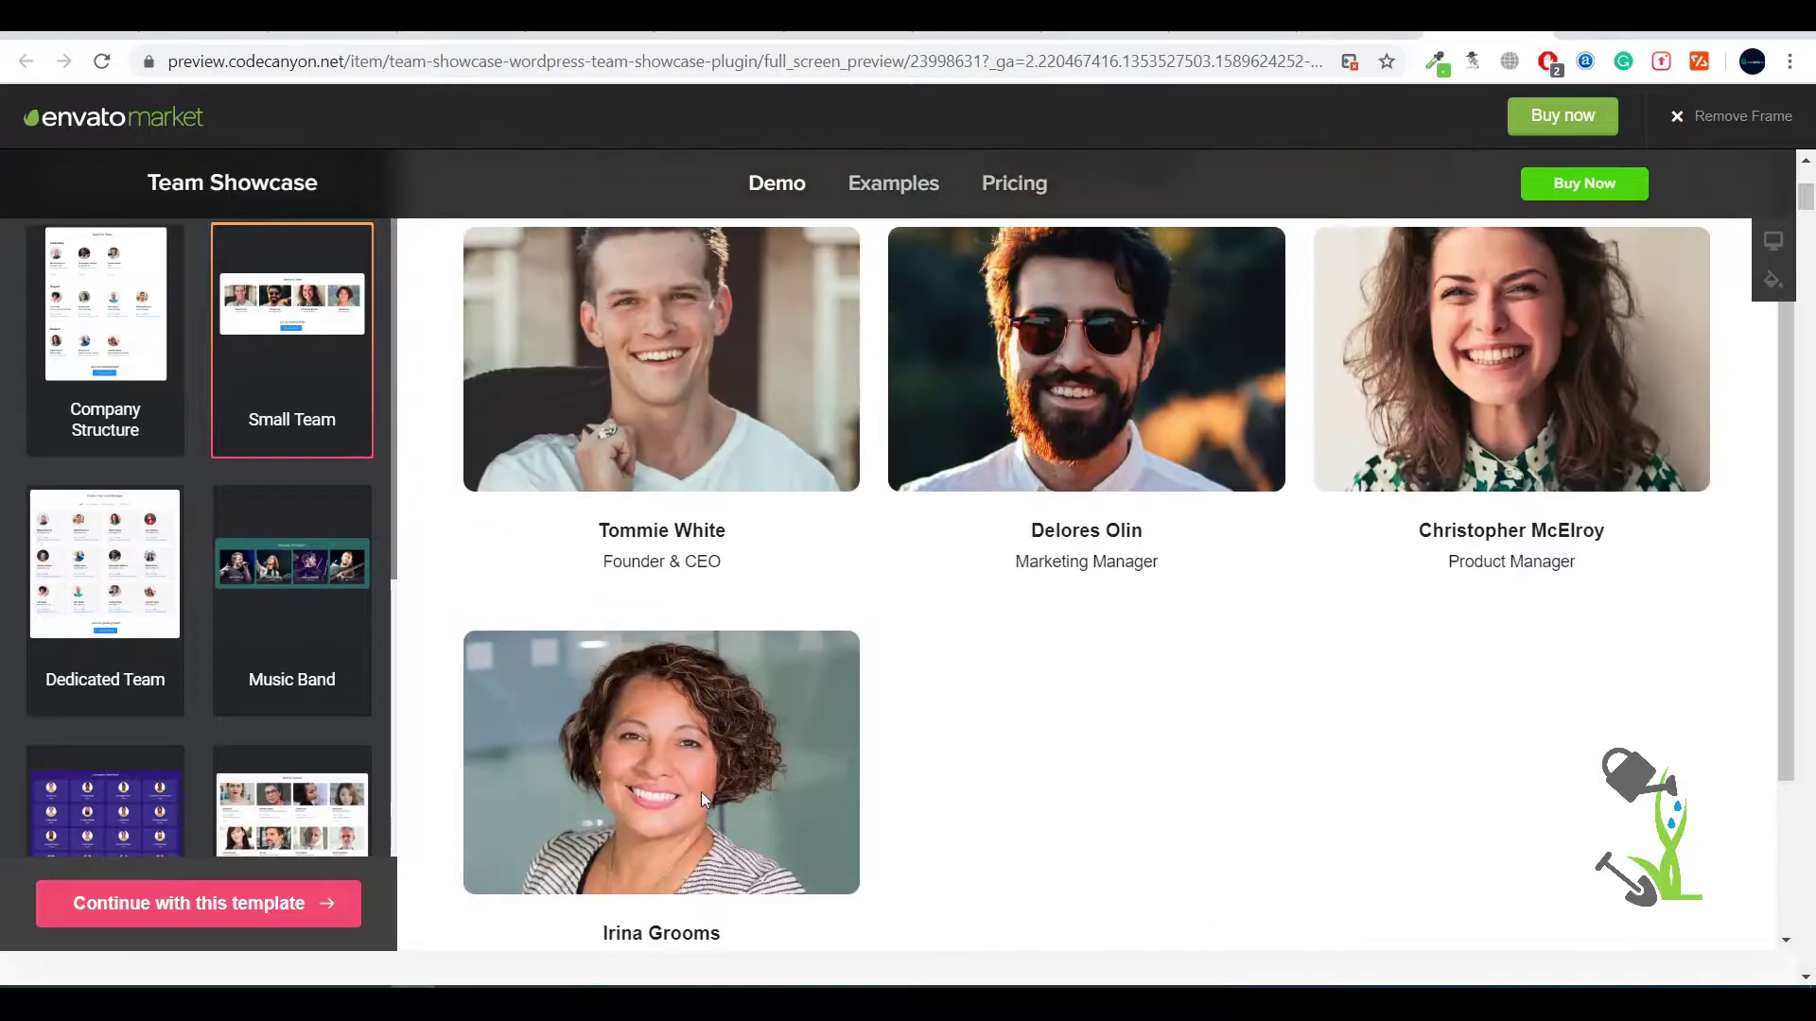
Return to the item page, then switch to the Cosmetics WordPress site tab
click(1362, 42)
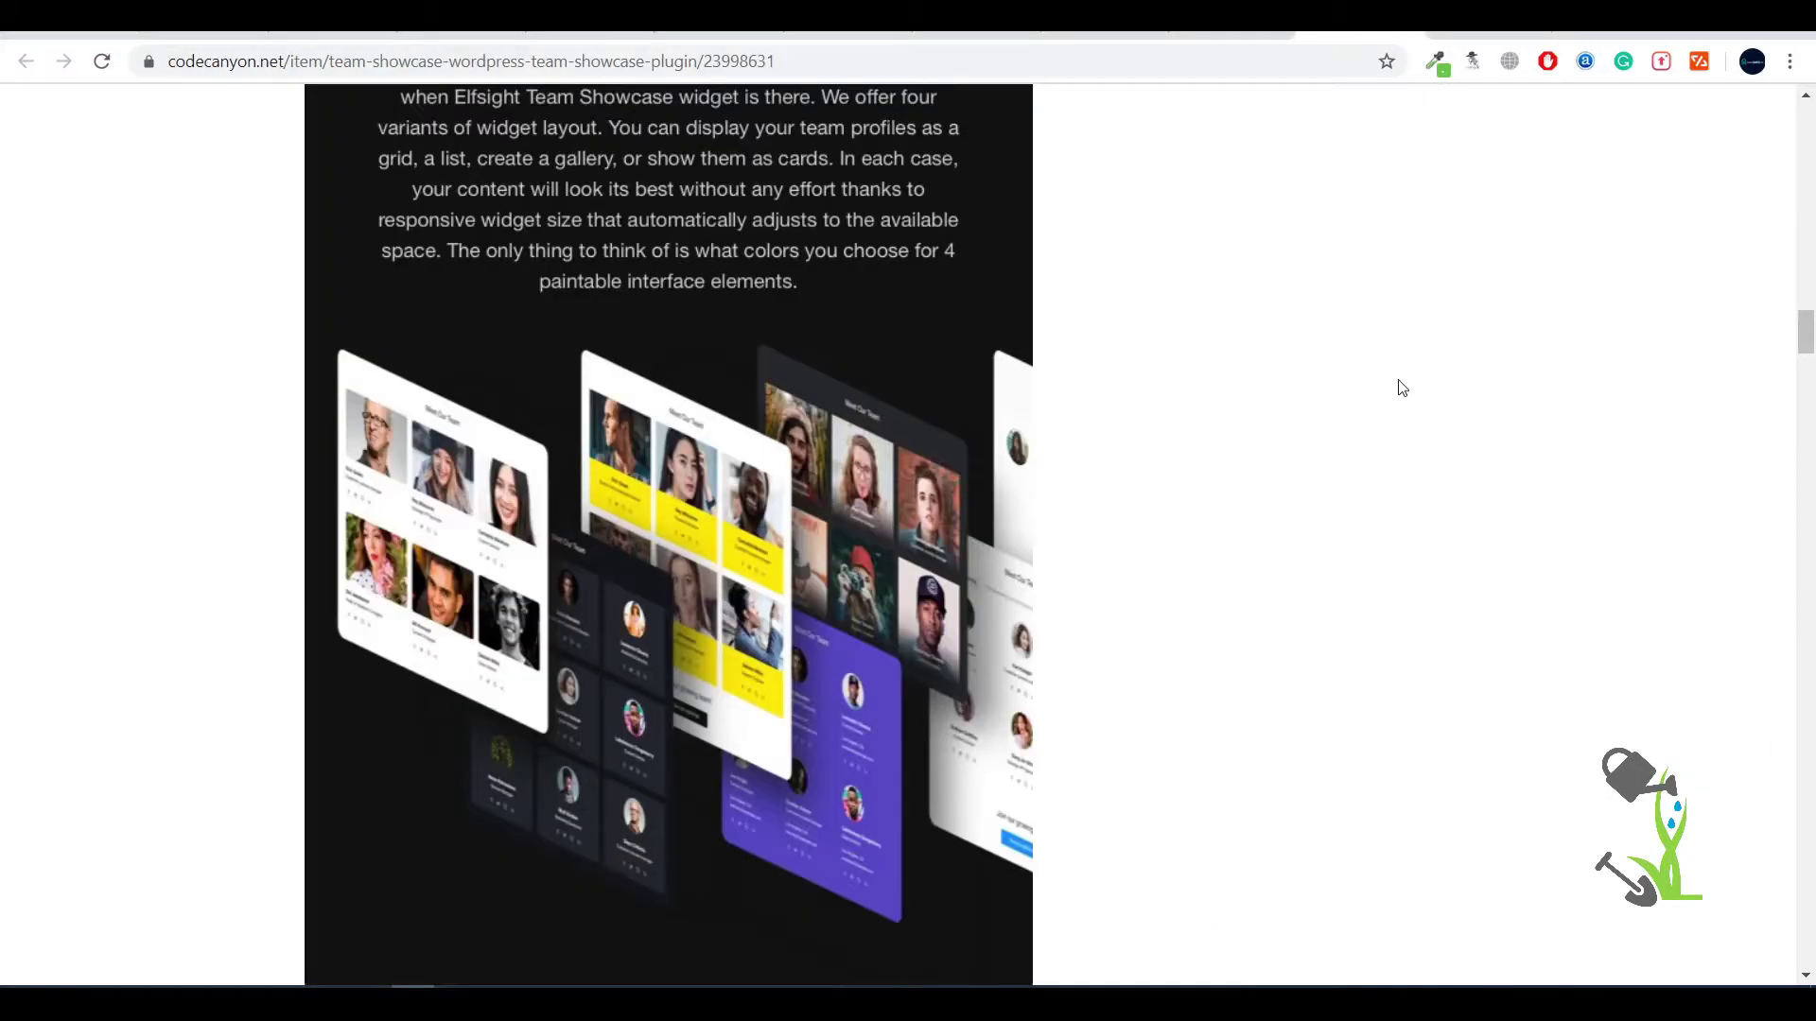
scroll(1552, 621, up, 20)
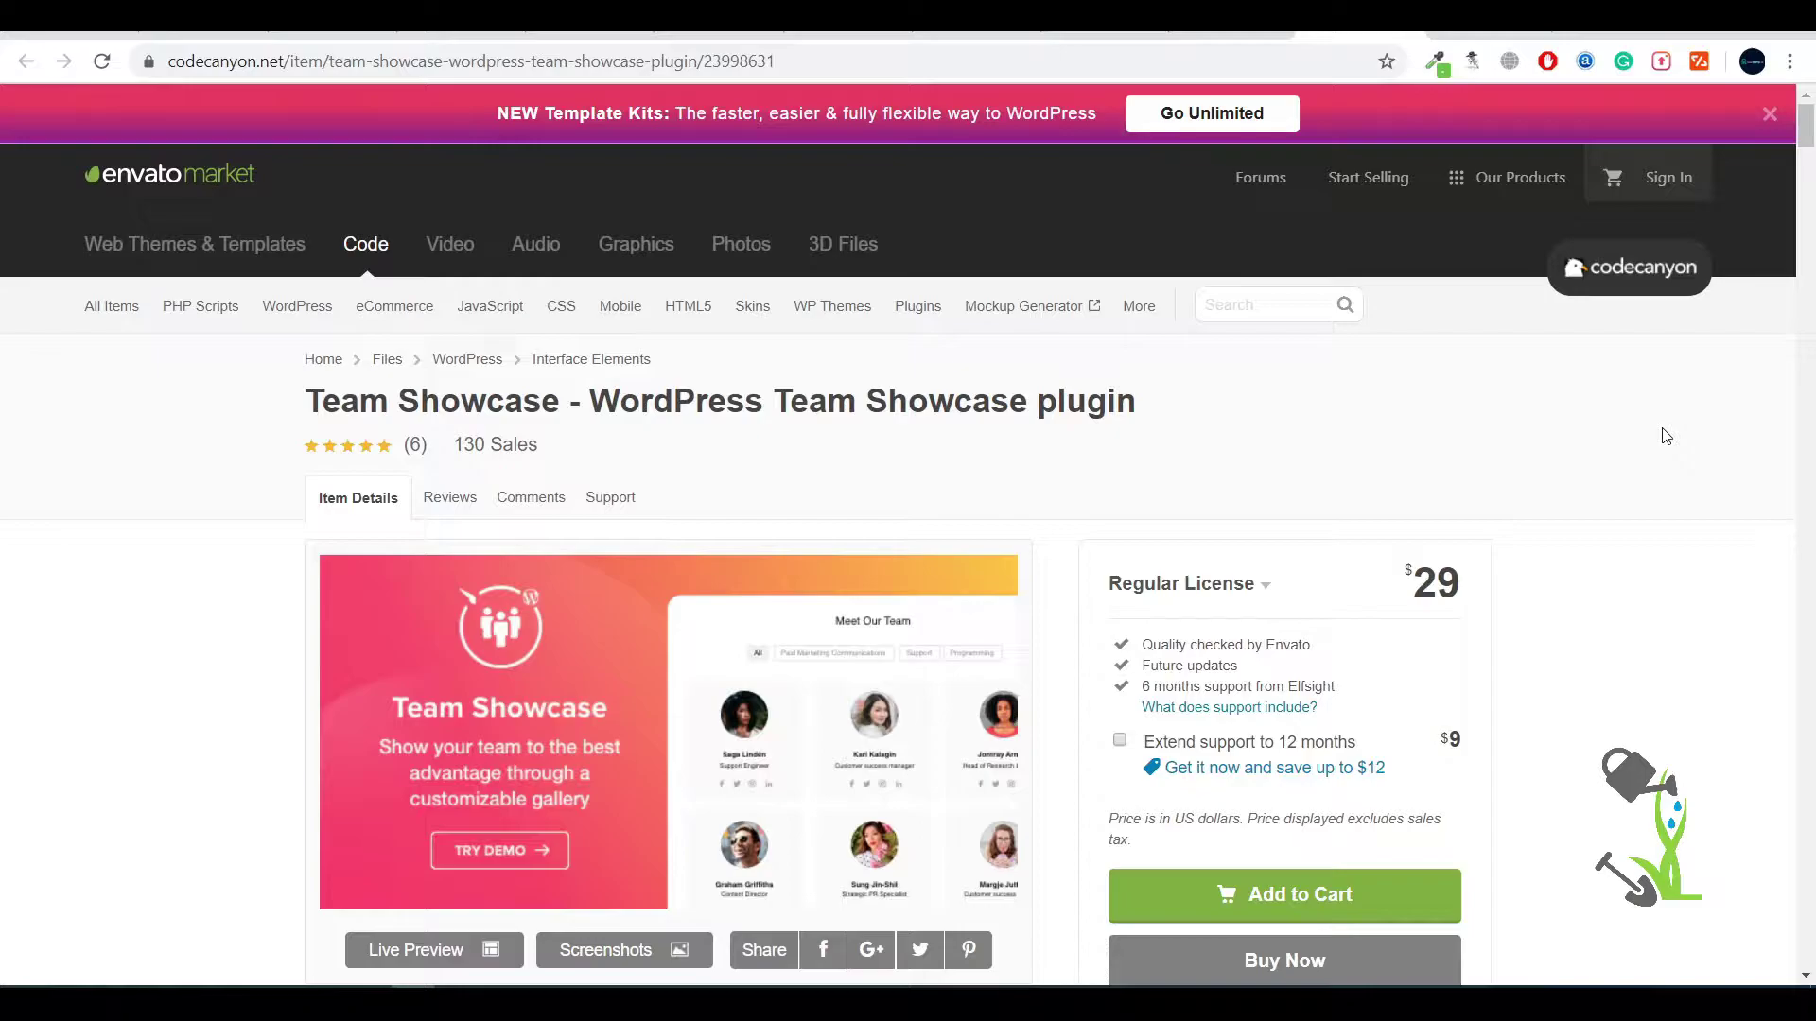
click(1189, 17)
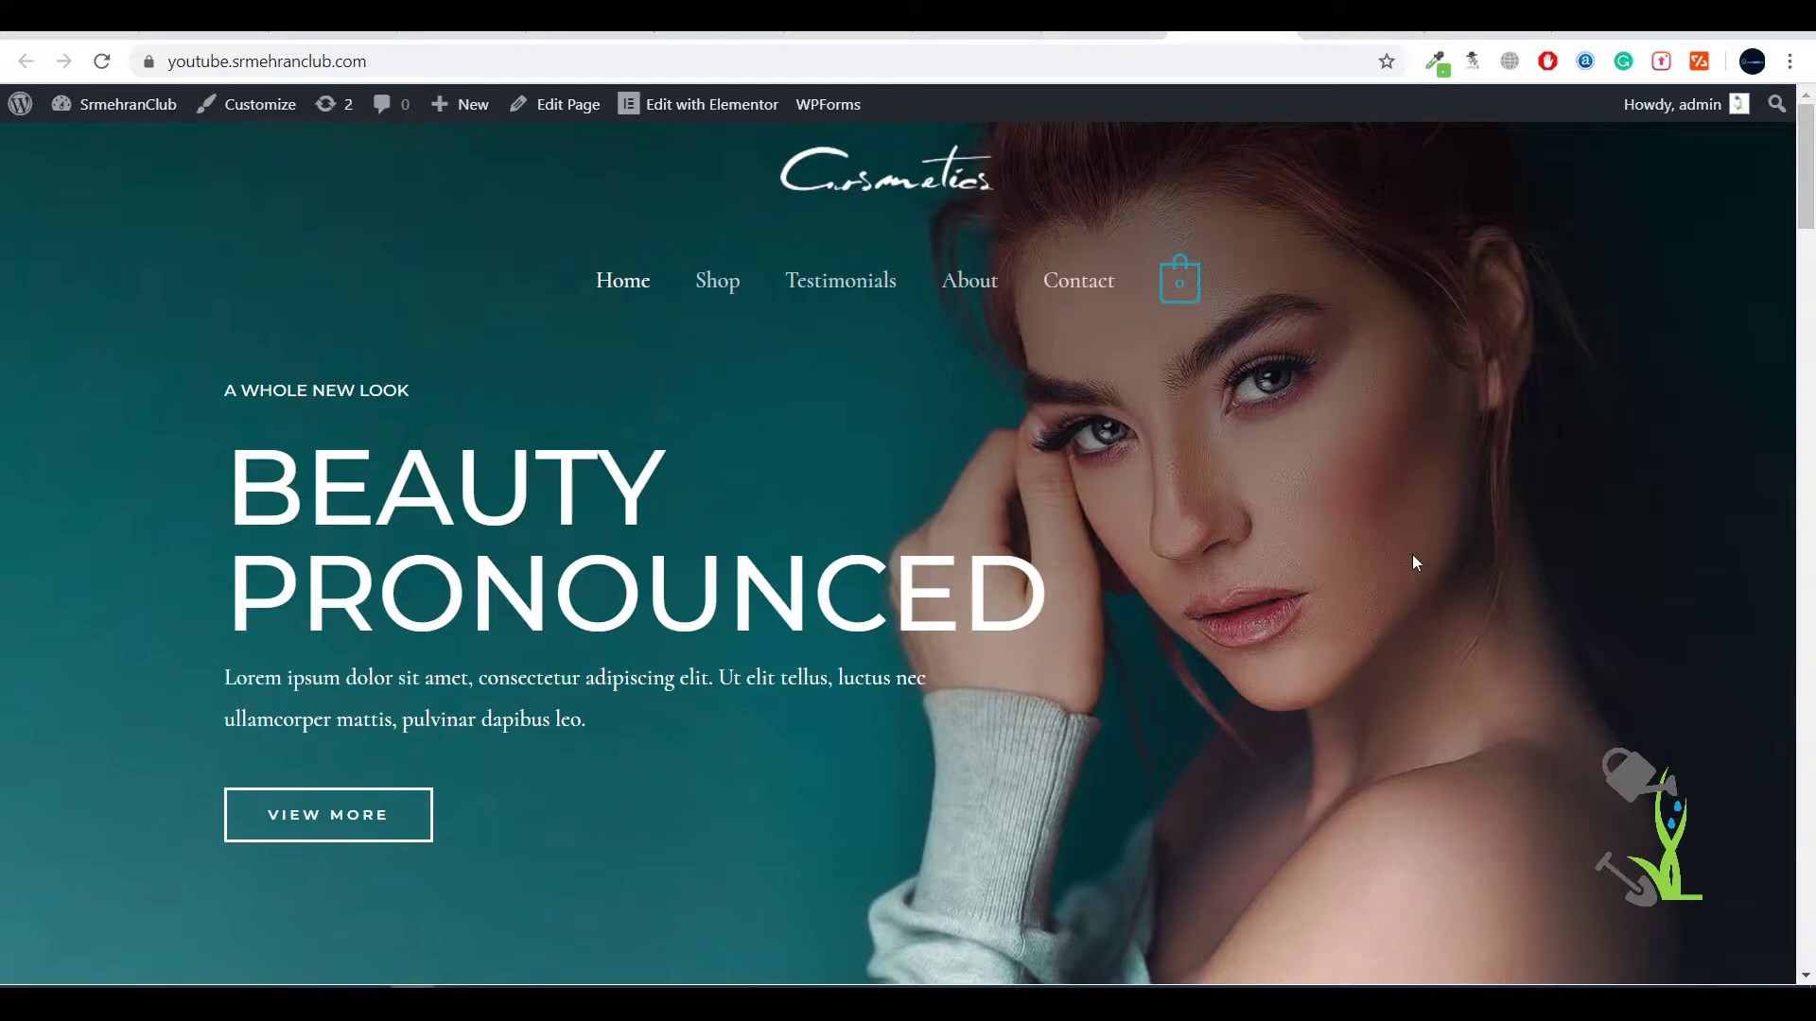
scroll(1416, 562, down, 15)
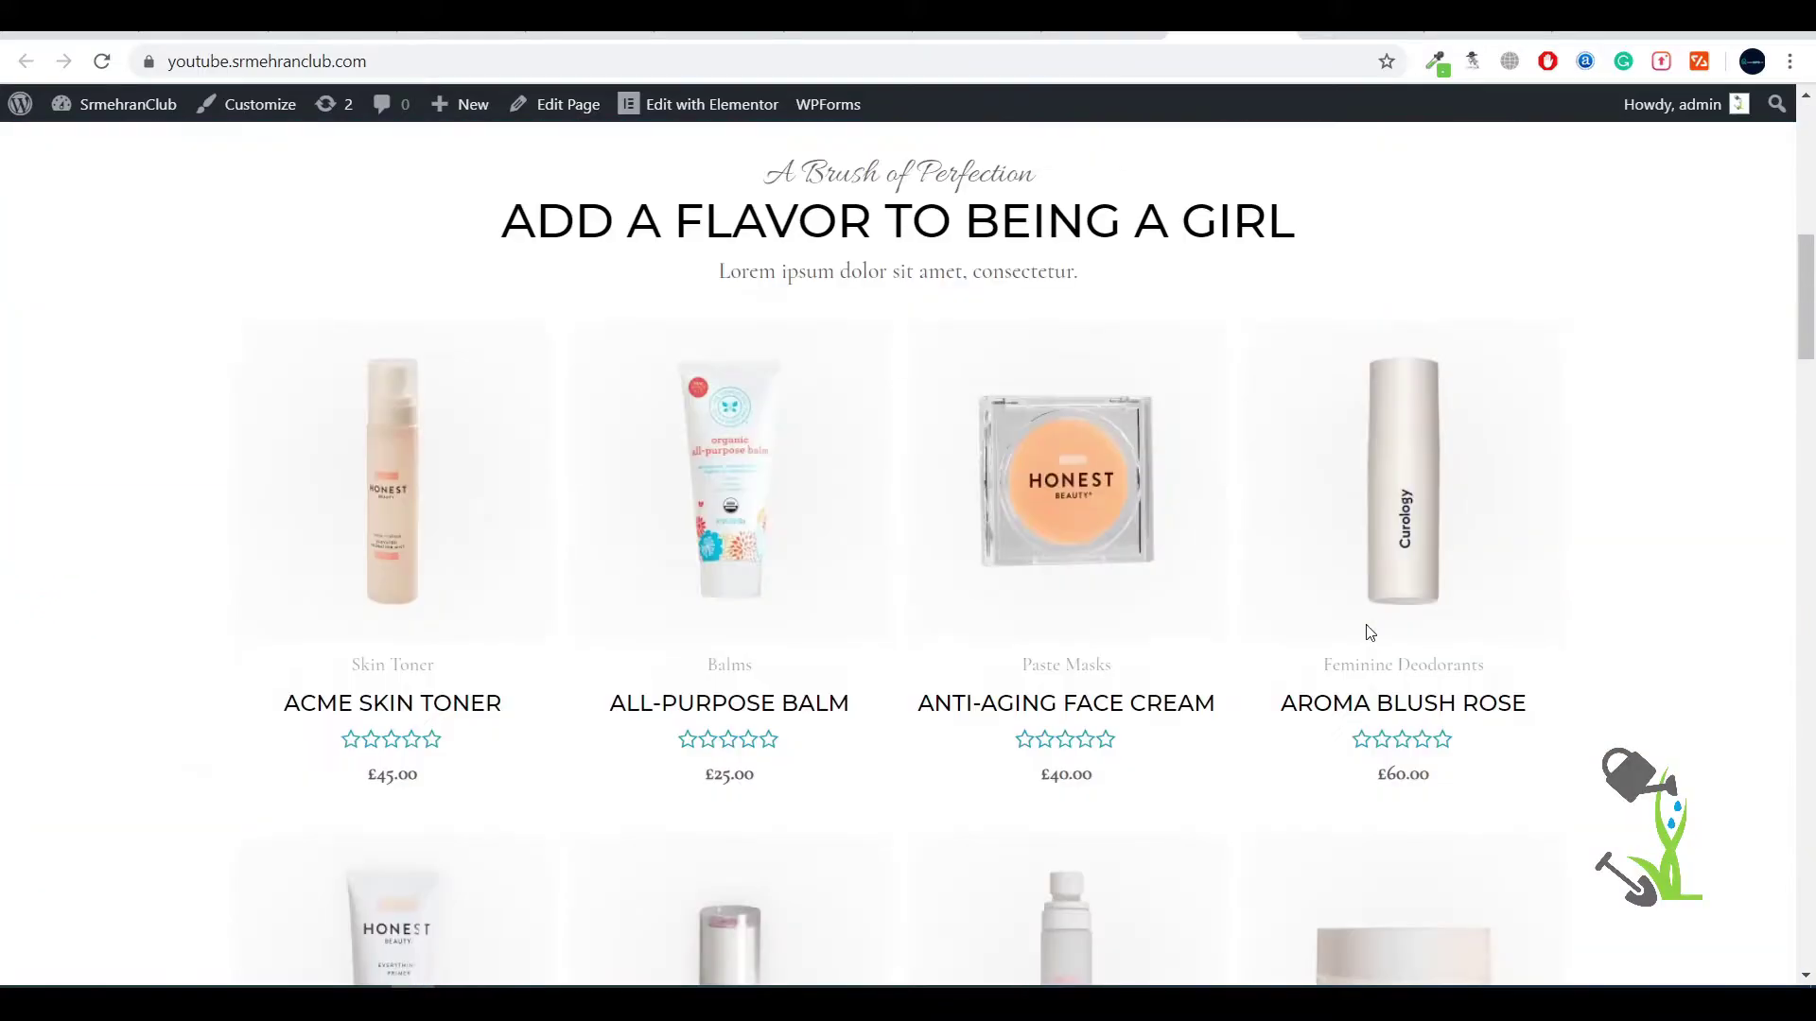
scroll(1371, 632, down, 15)
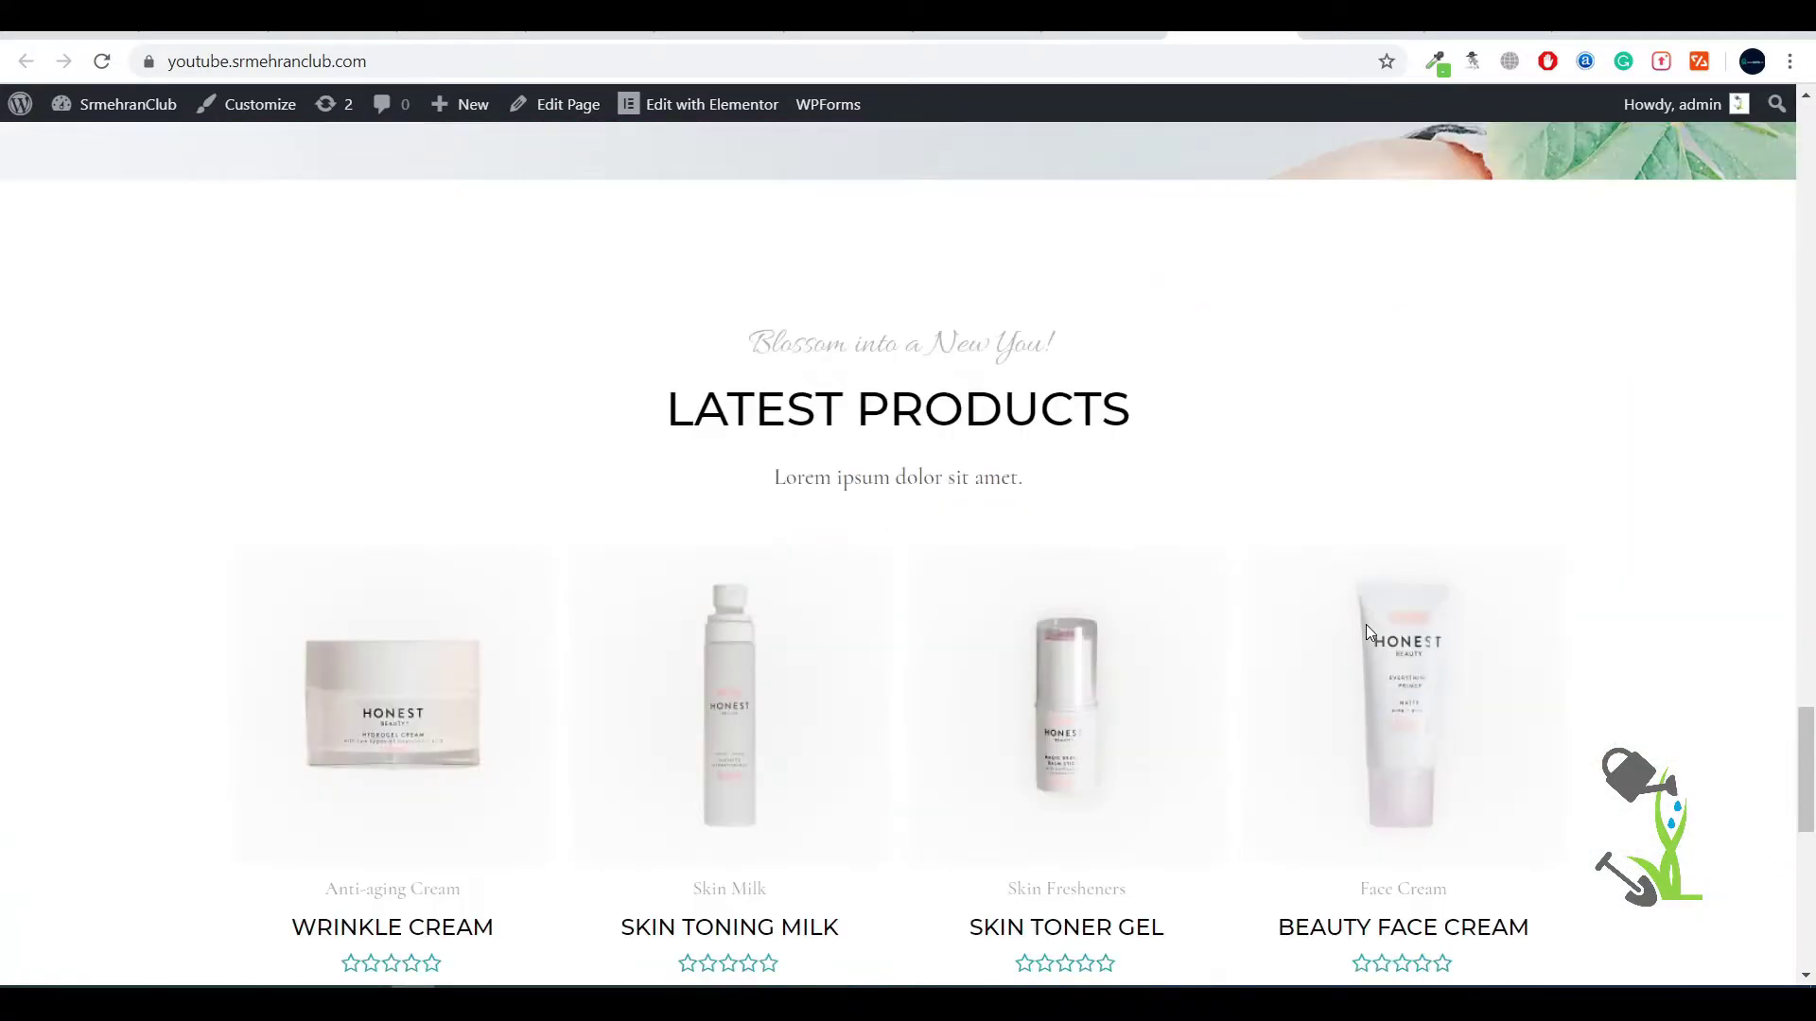
scroll(1252, 762, up, 20)
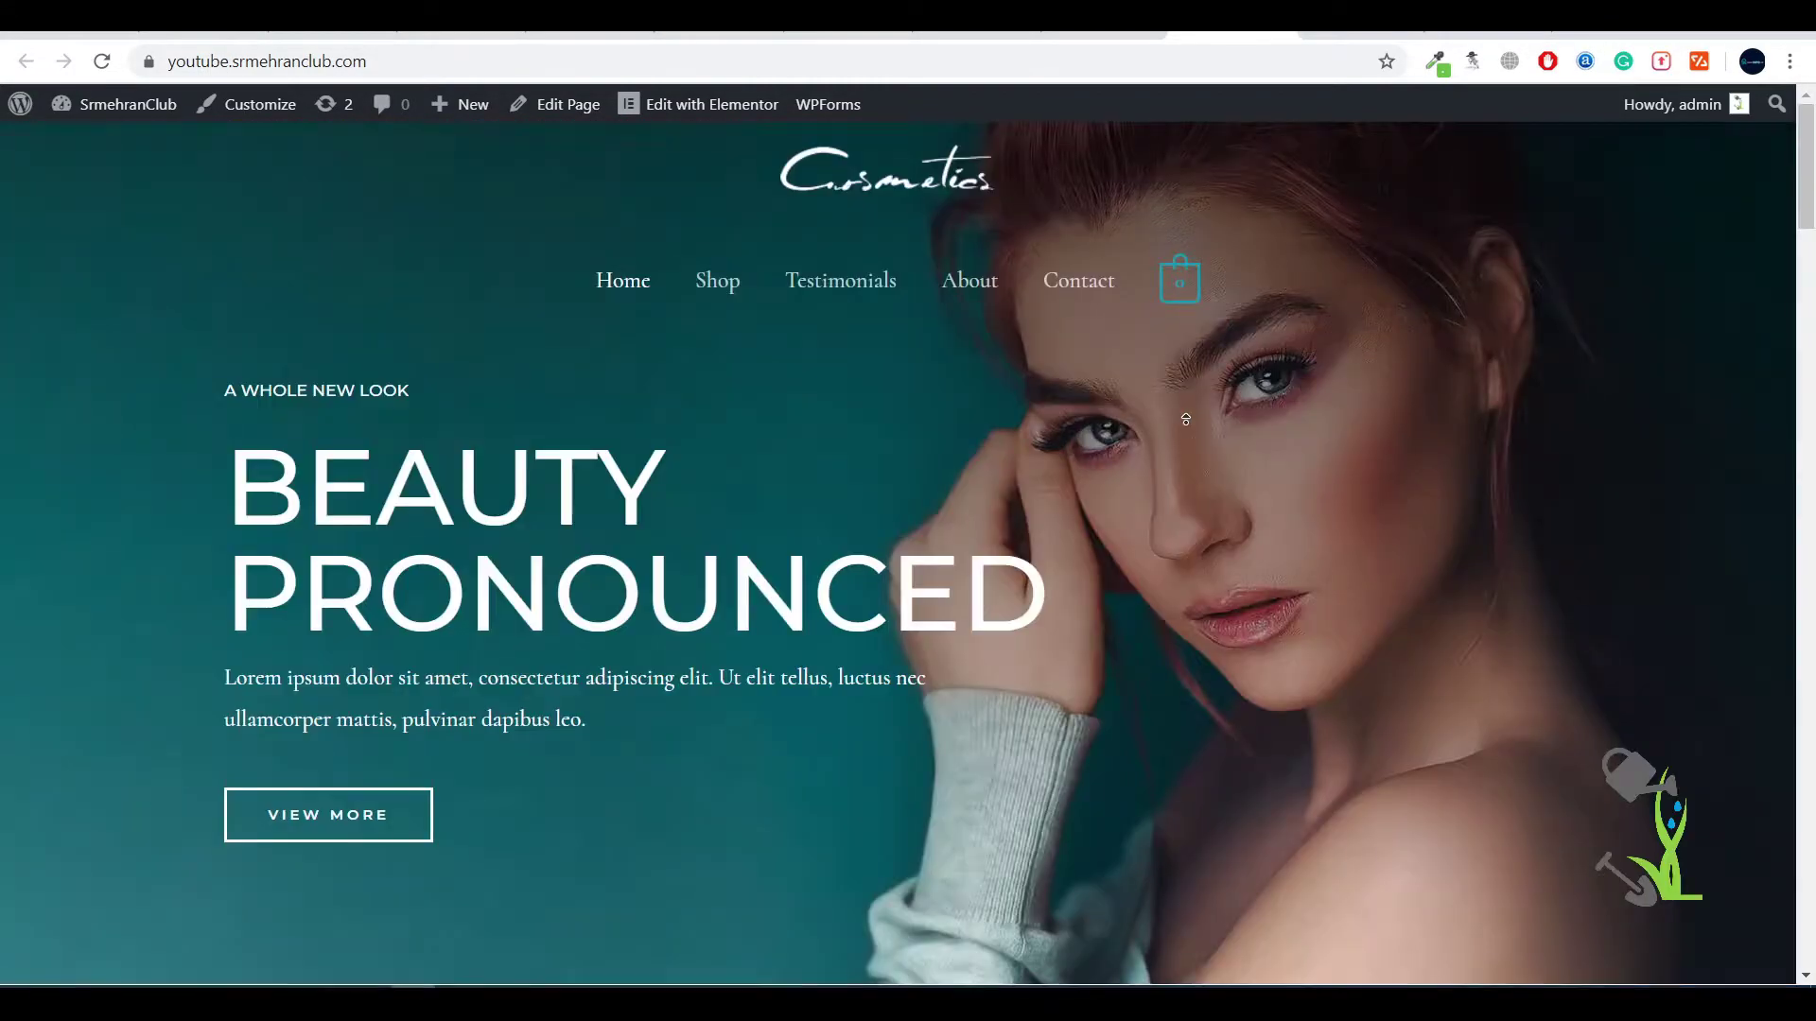
scroll(1190, 431, down, 20)
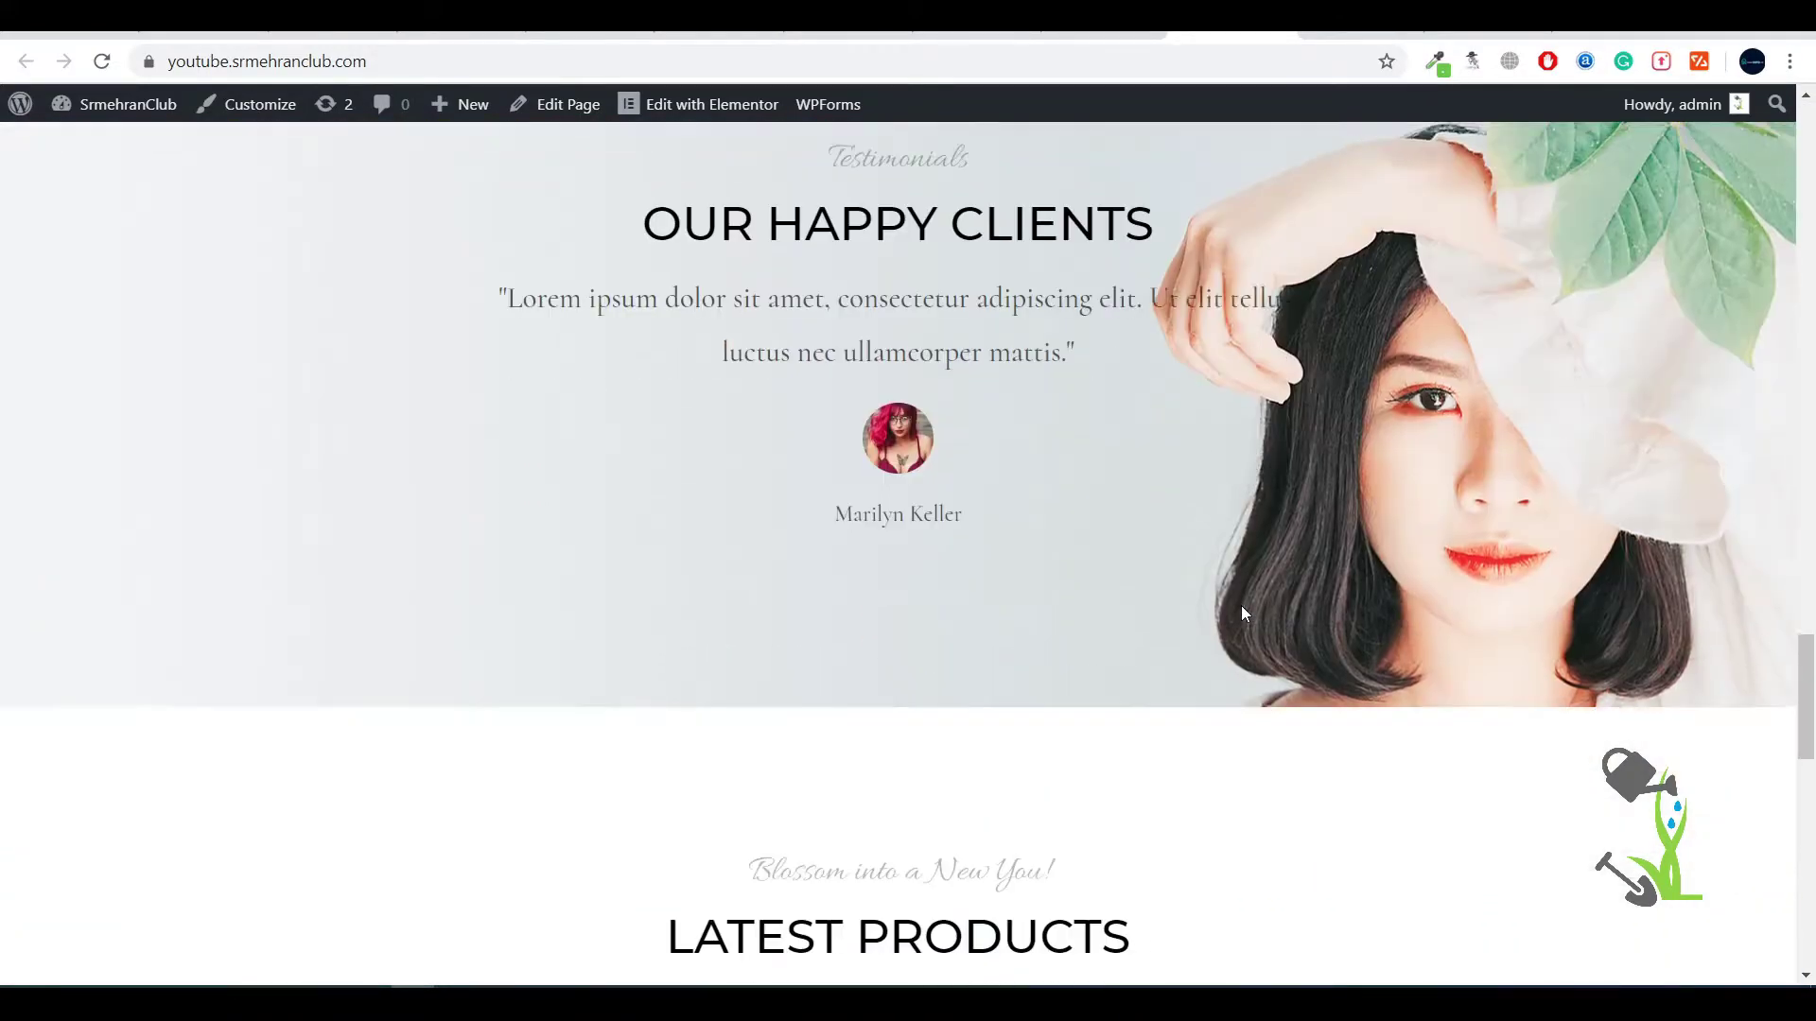
scroll(1240, 613, down, 7)
click(1407, 583)
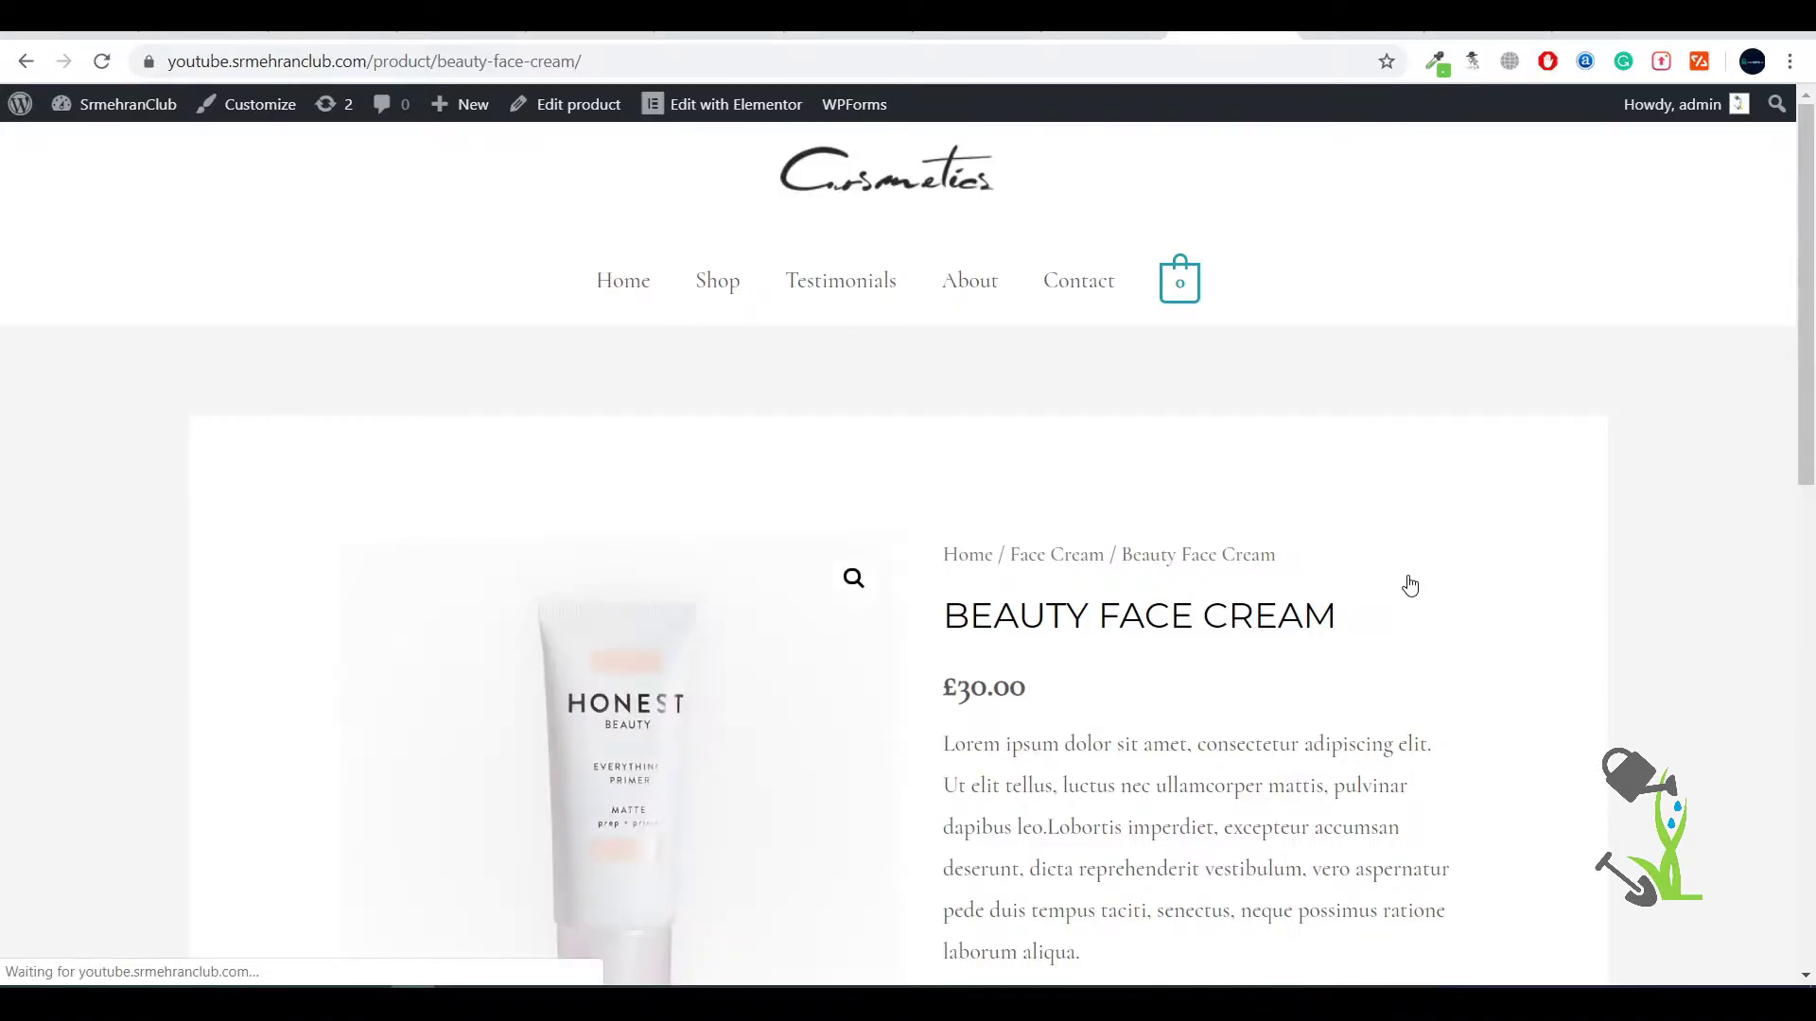
scroll(1406, 587, down, 8)
scroll(1389, 648, down, 3)
scroll(1389, 649, up, 12)
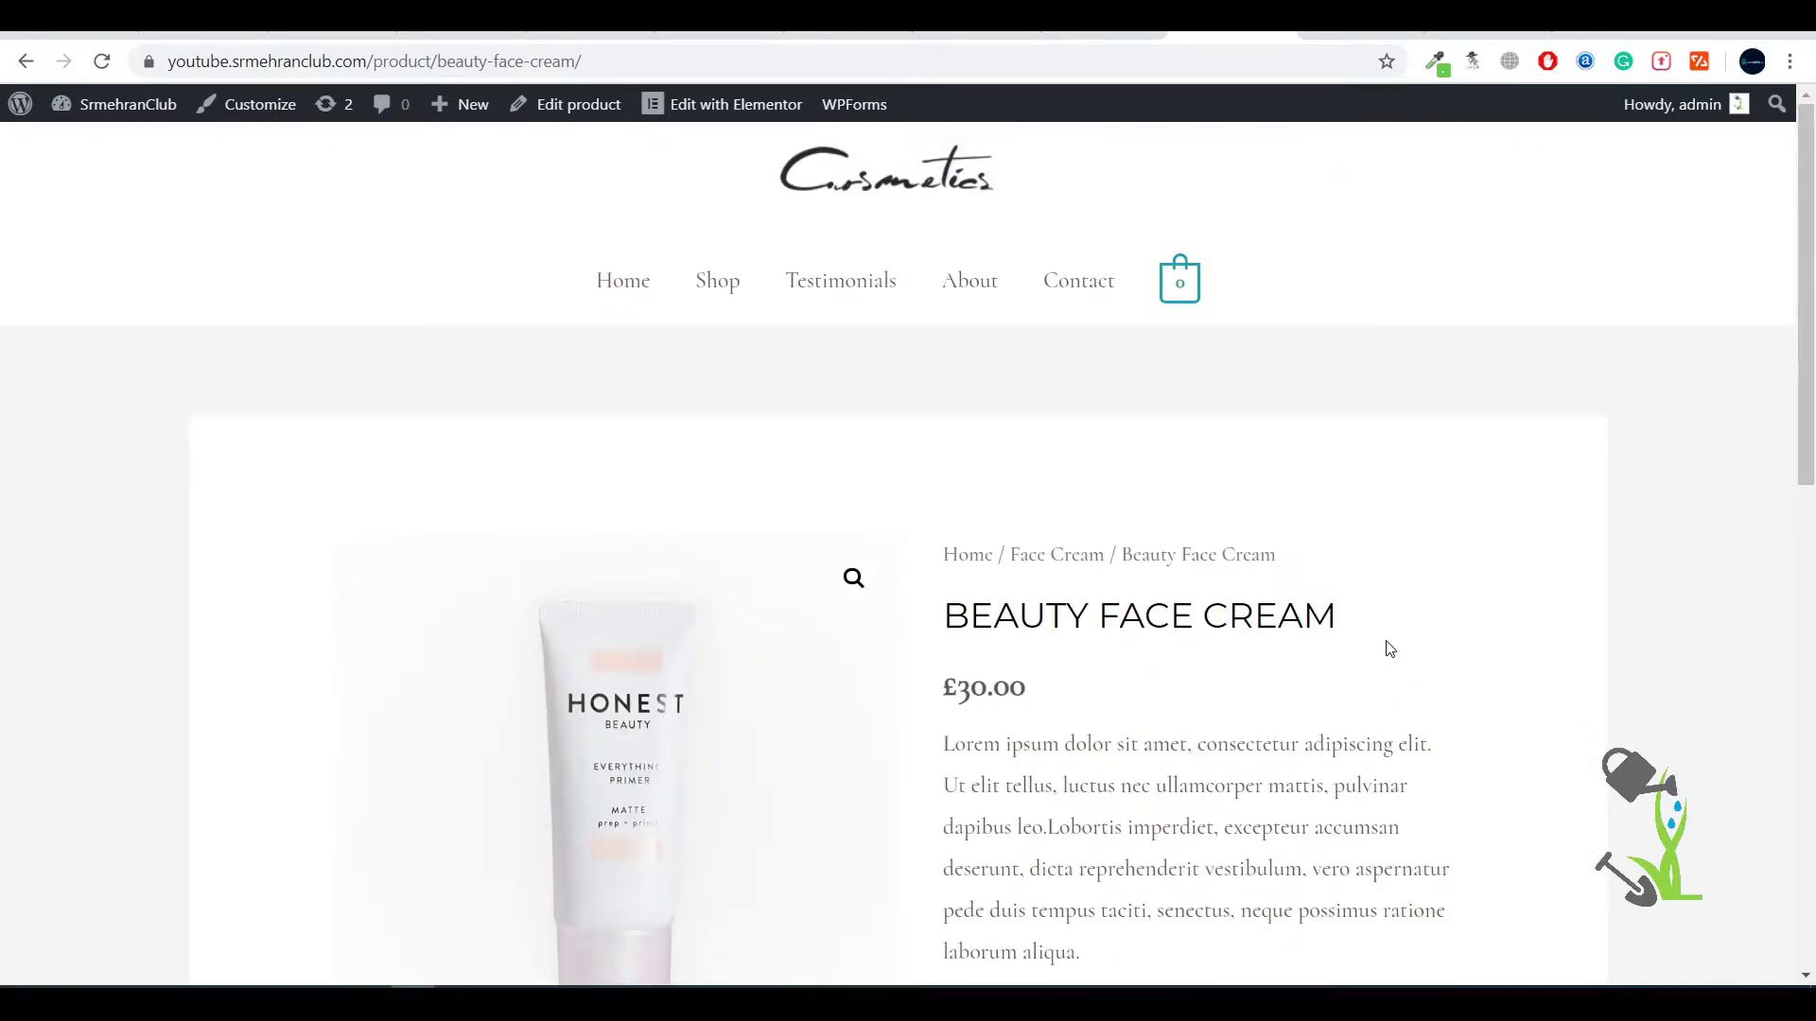
scroll(1389, 649, down, 6)
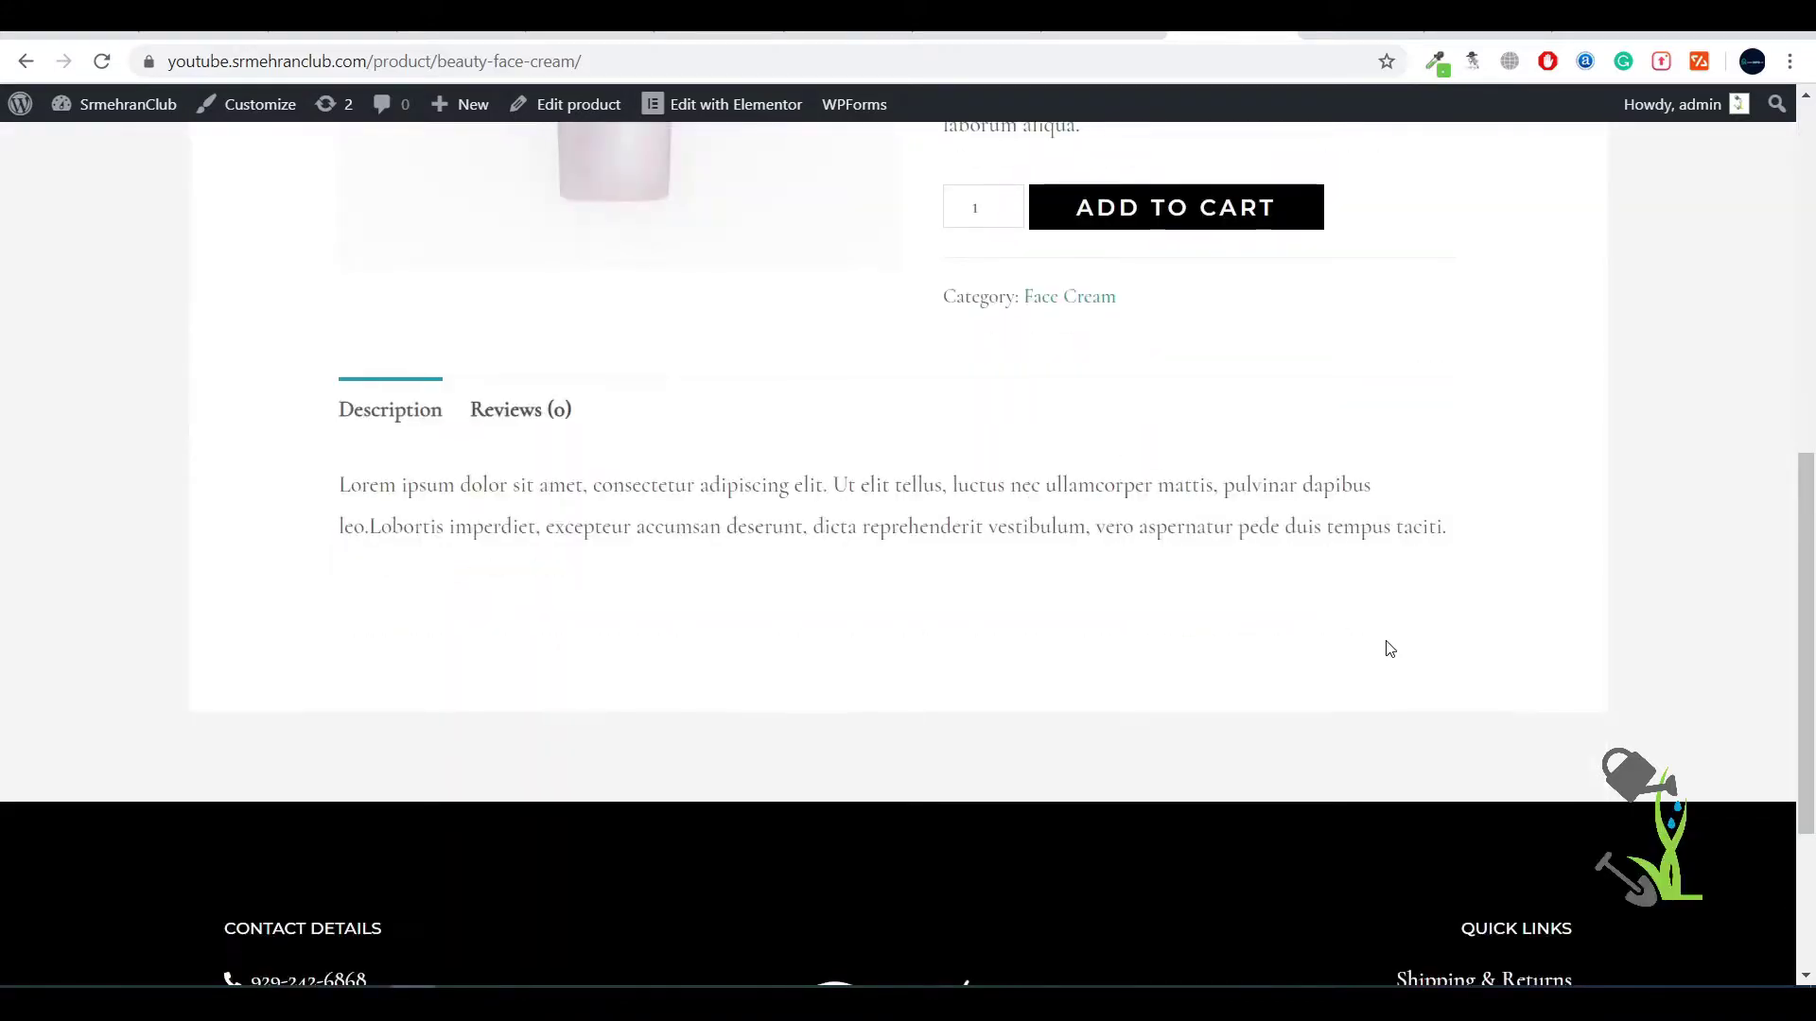
scroll(1381, 634, up, 7)
click(597, 288)
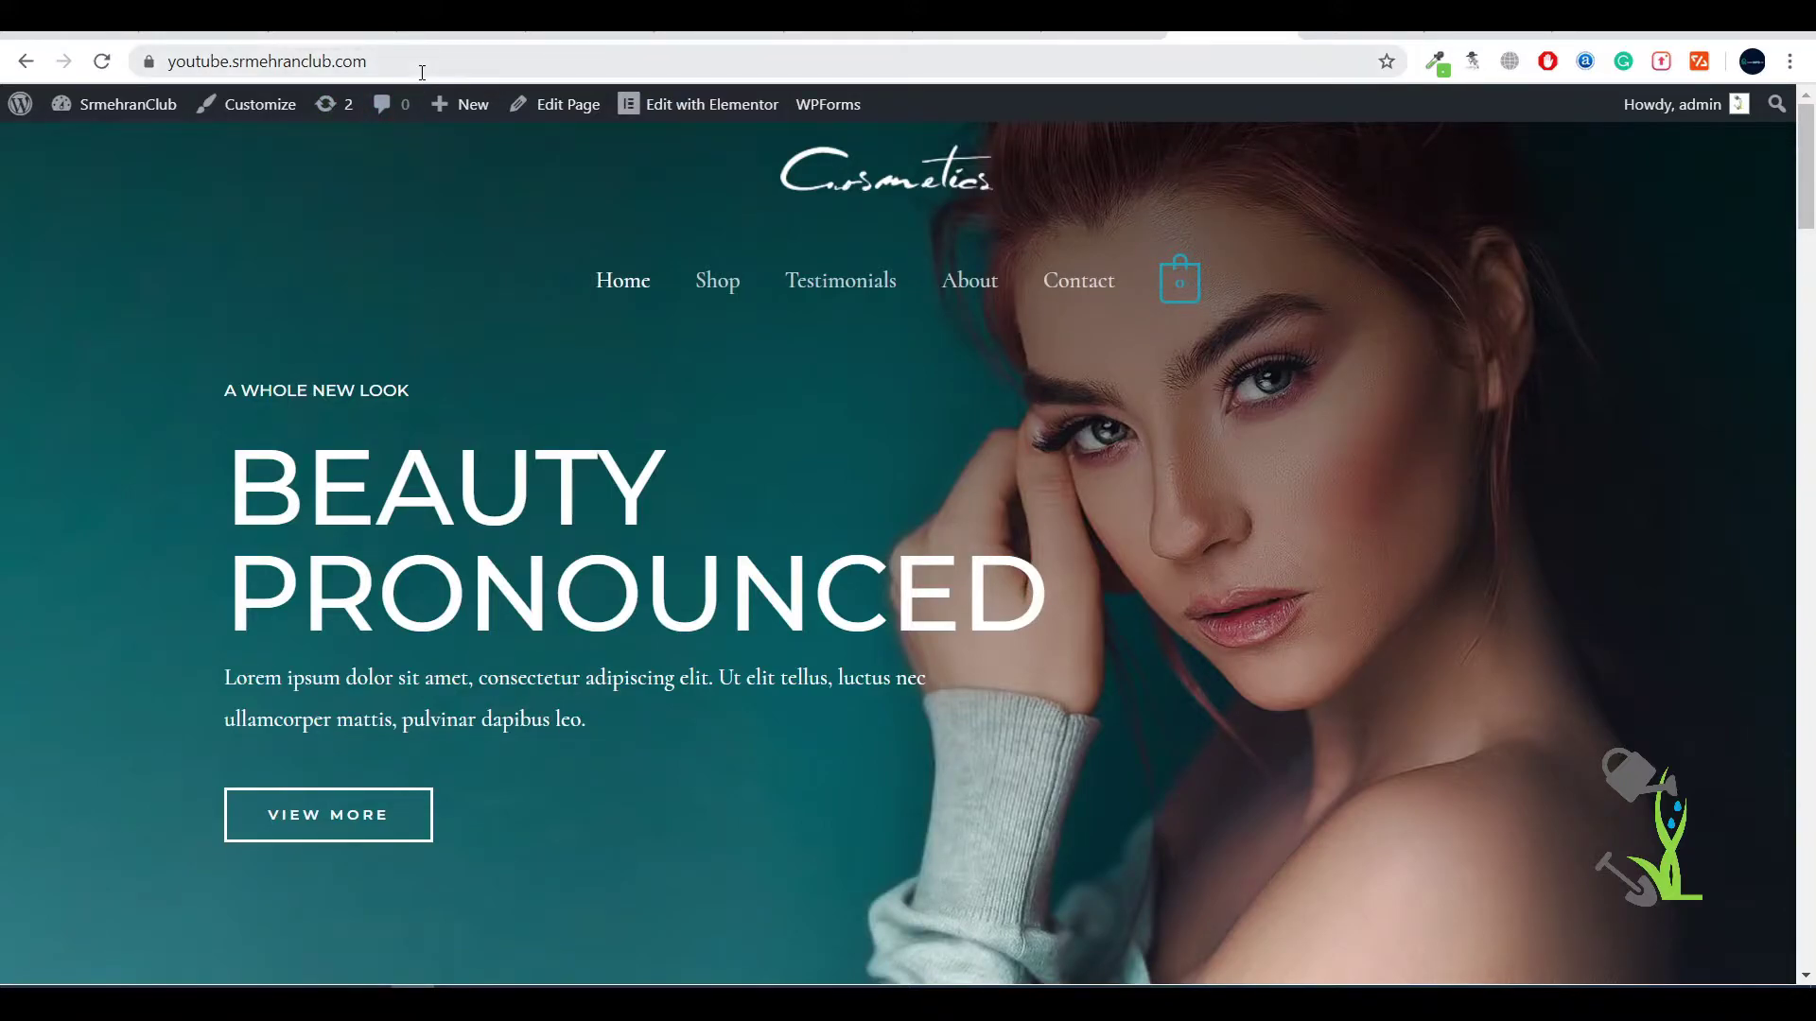
Append wp-admin to the site address to load the WordPress admin Dashboard
click(467, 60)
key(End)
text(wp)
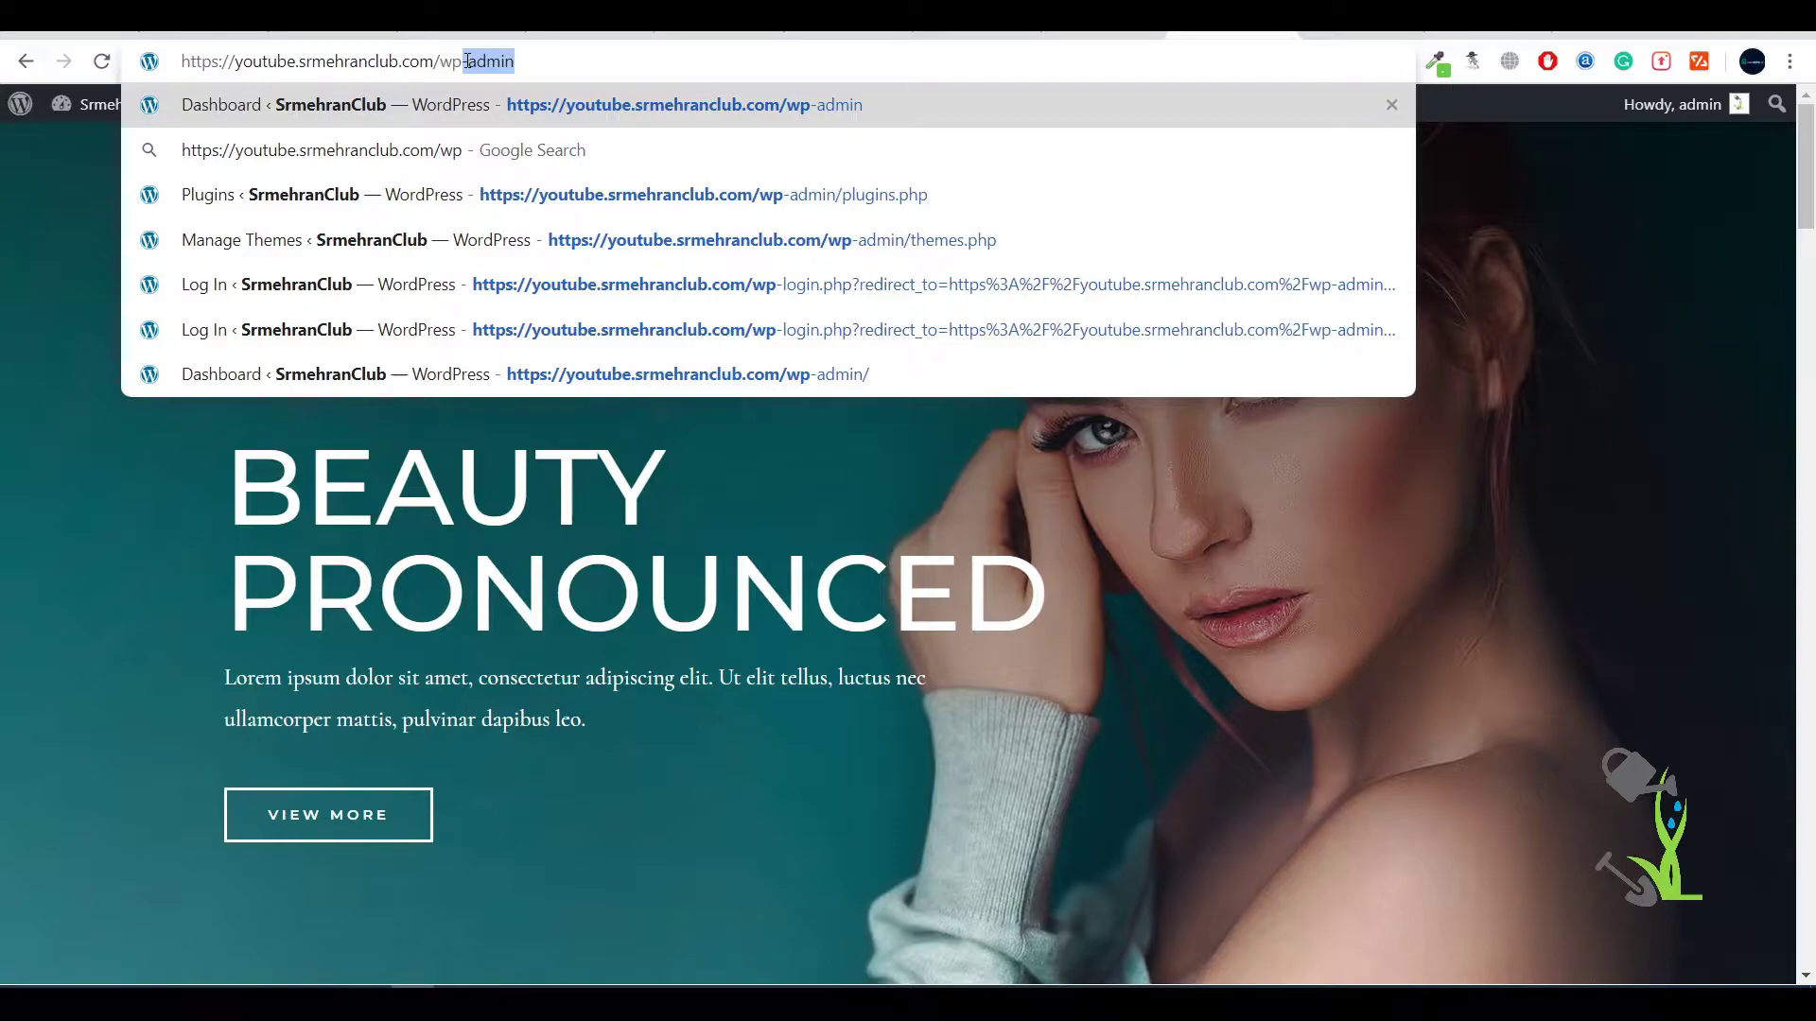
key(Return)
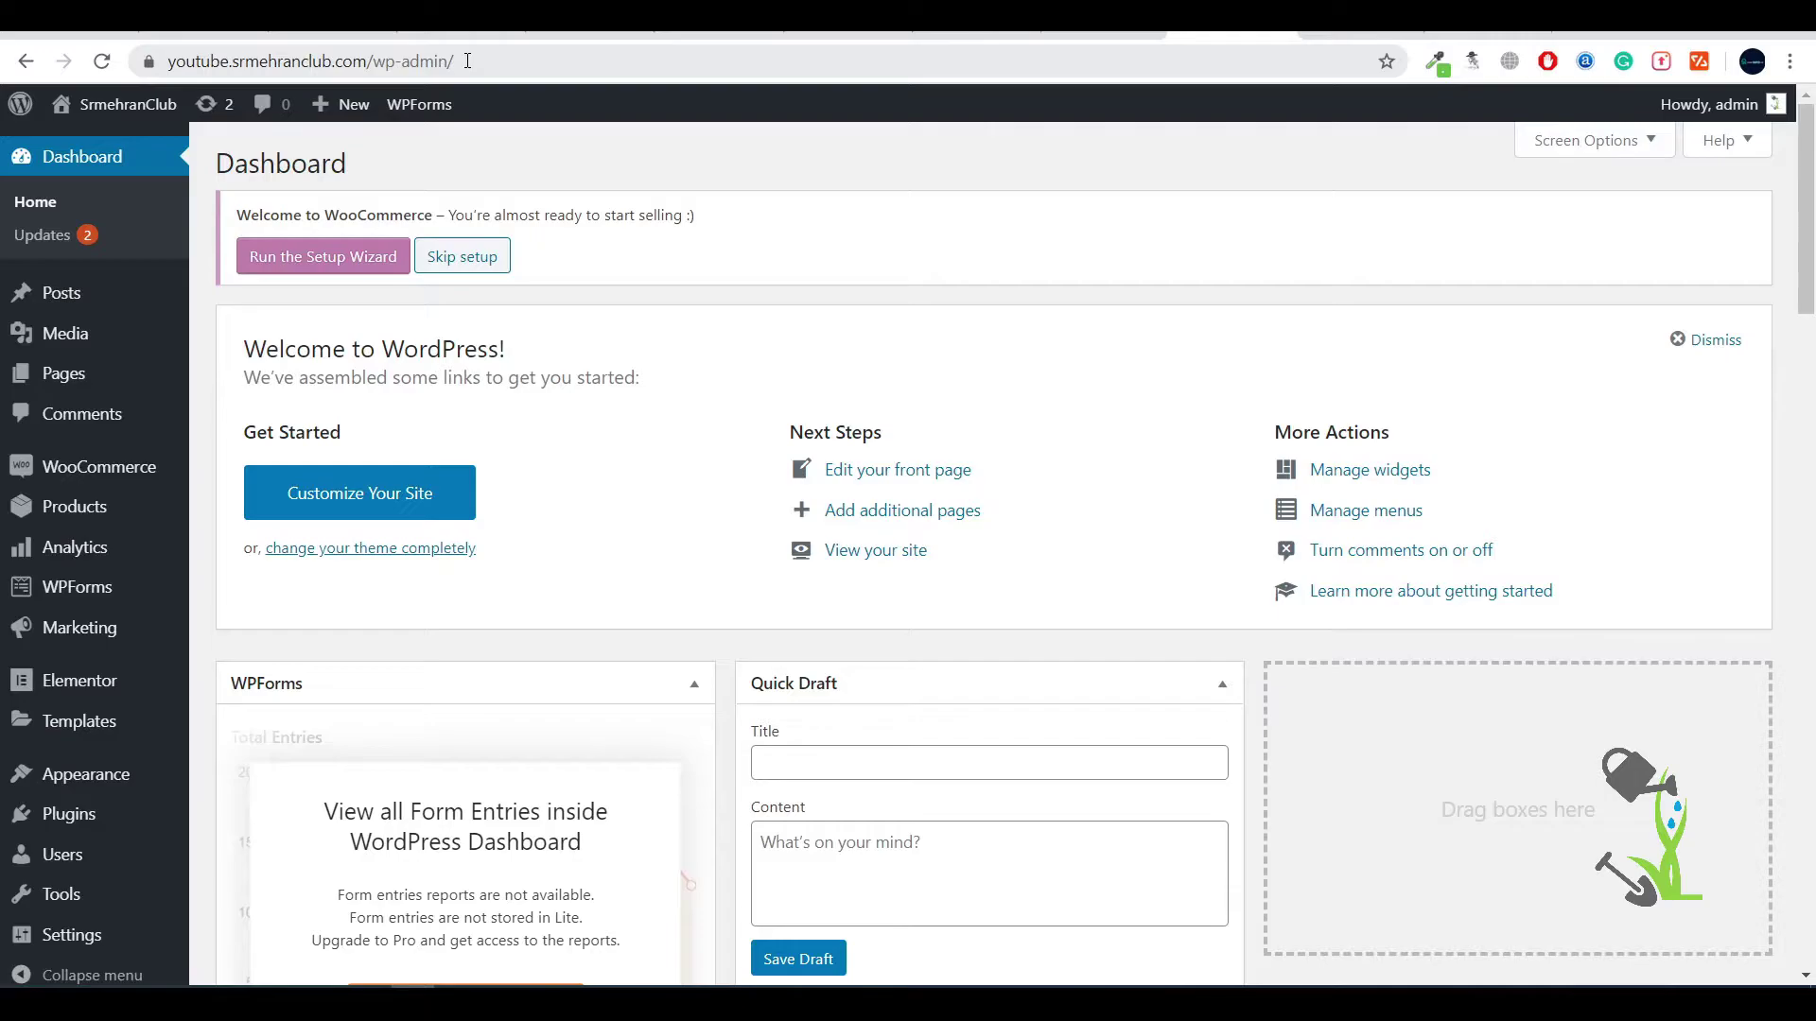
scroll(85, 336, down, 4)
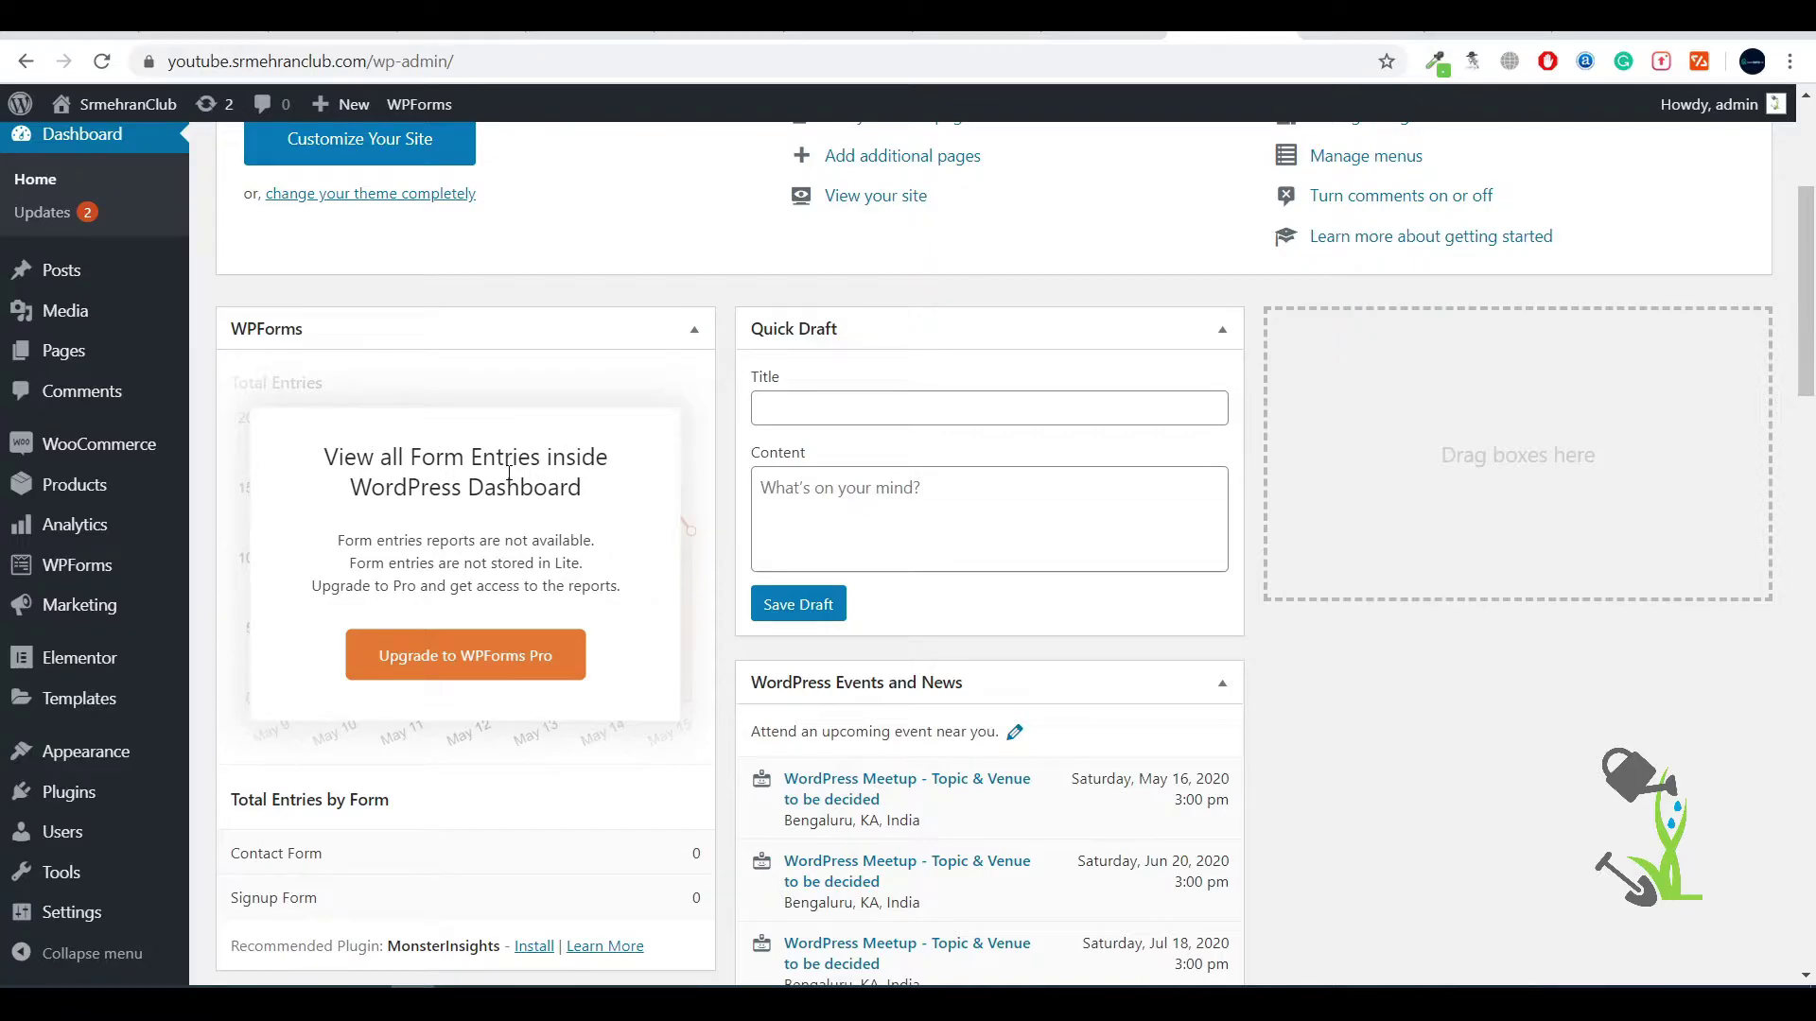
mouse_move(166, 653)
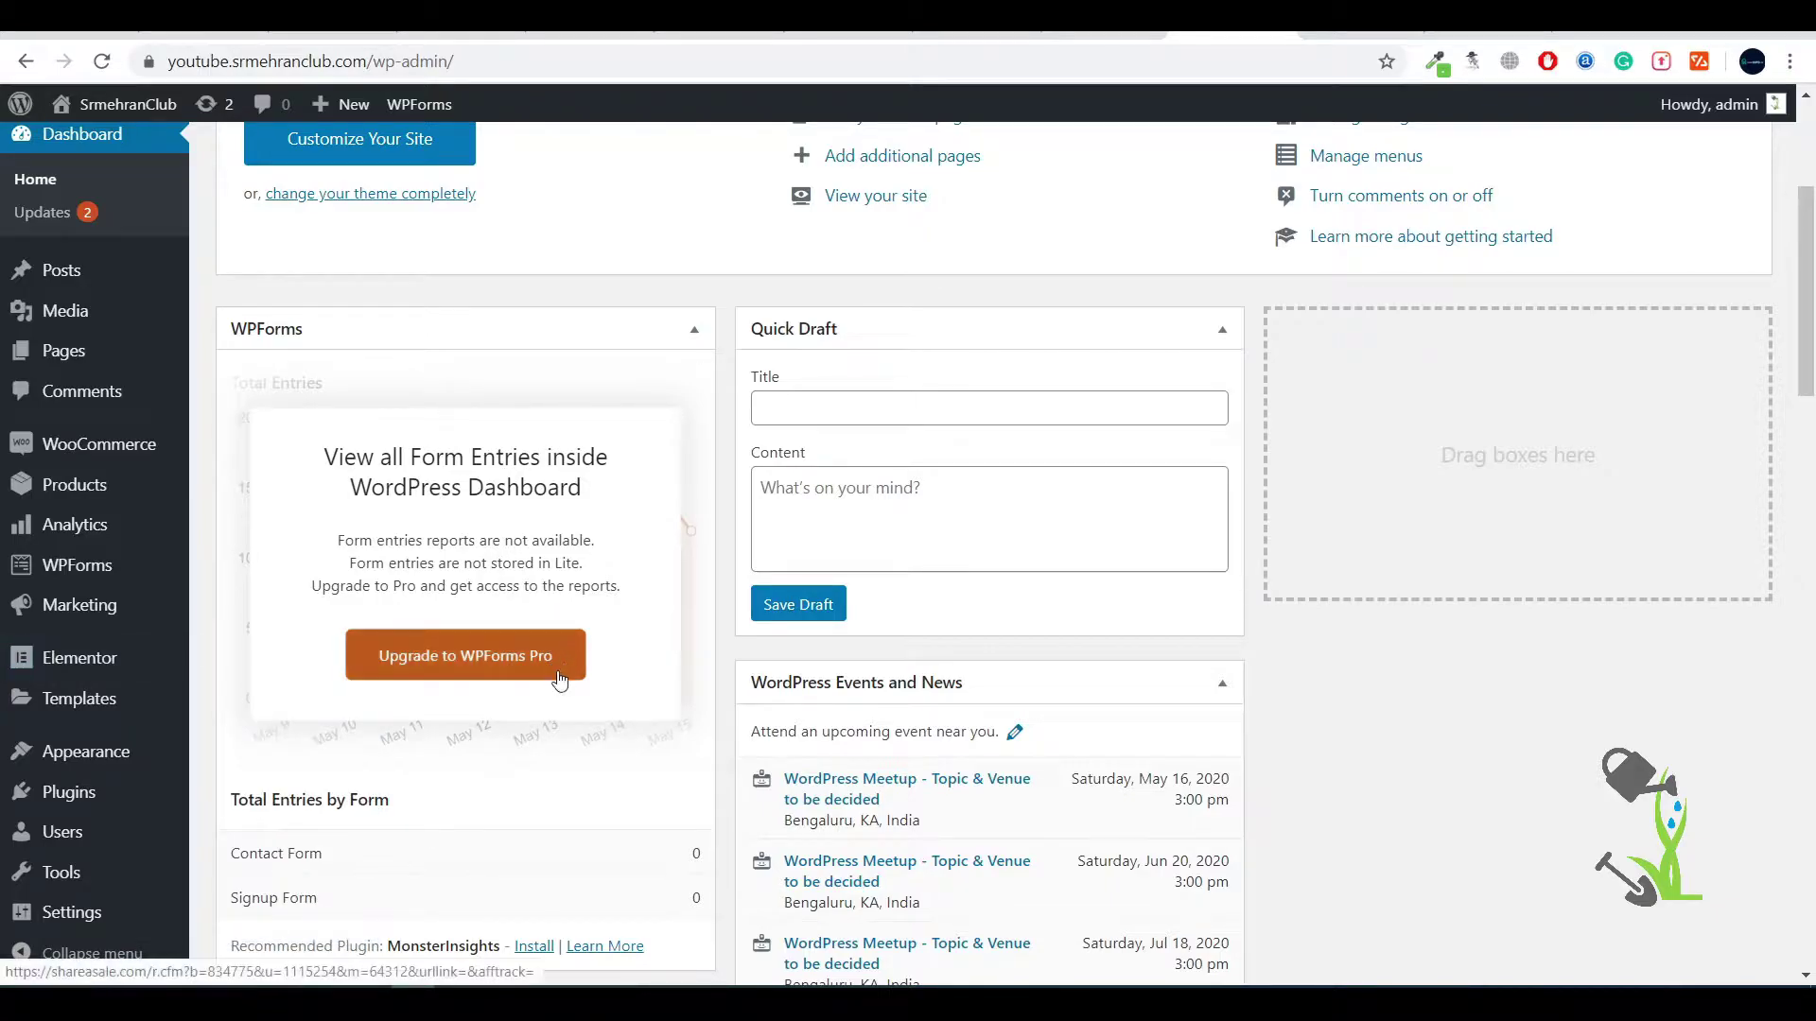
mouse_move(142, 919)
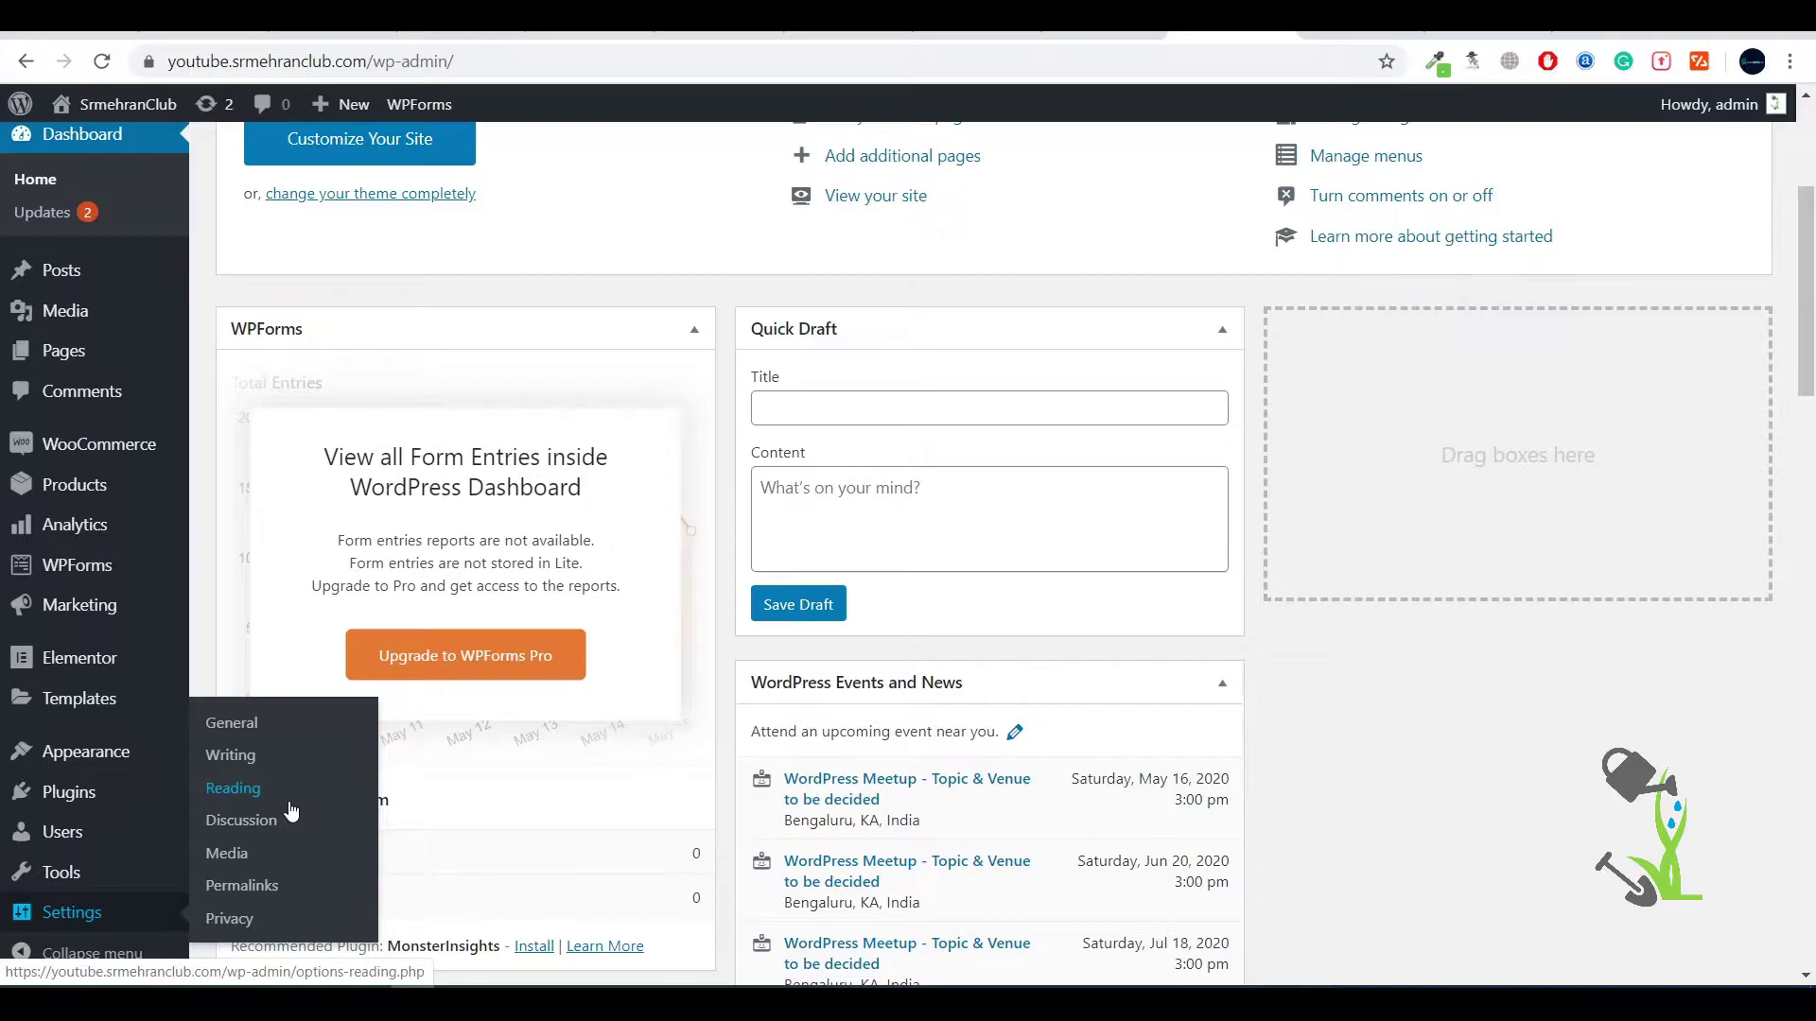
Choose the Post name structure under Settings > Permalinks and save the changes
click(268, 899)
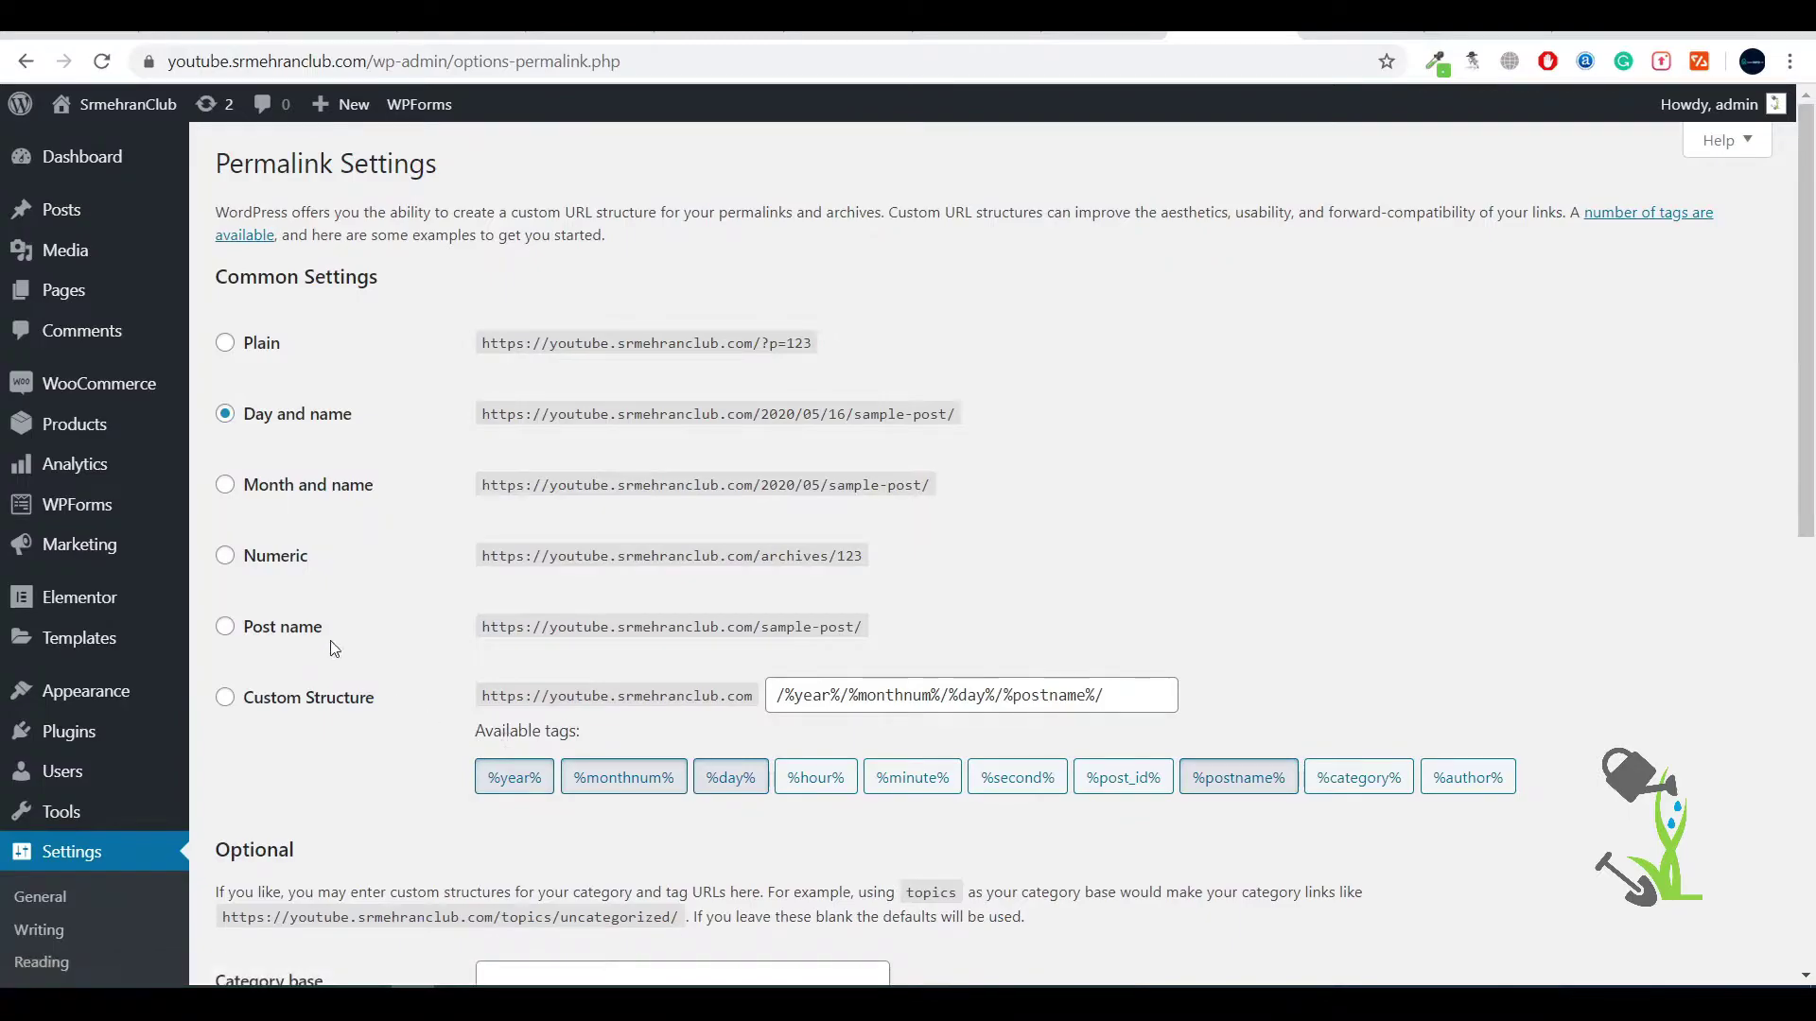
click(308, 626)
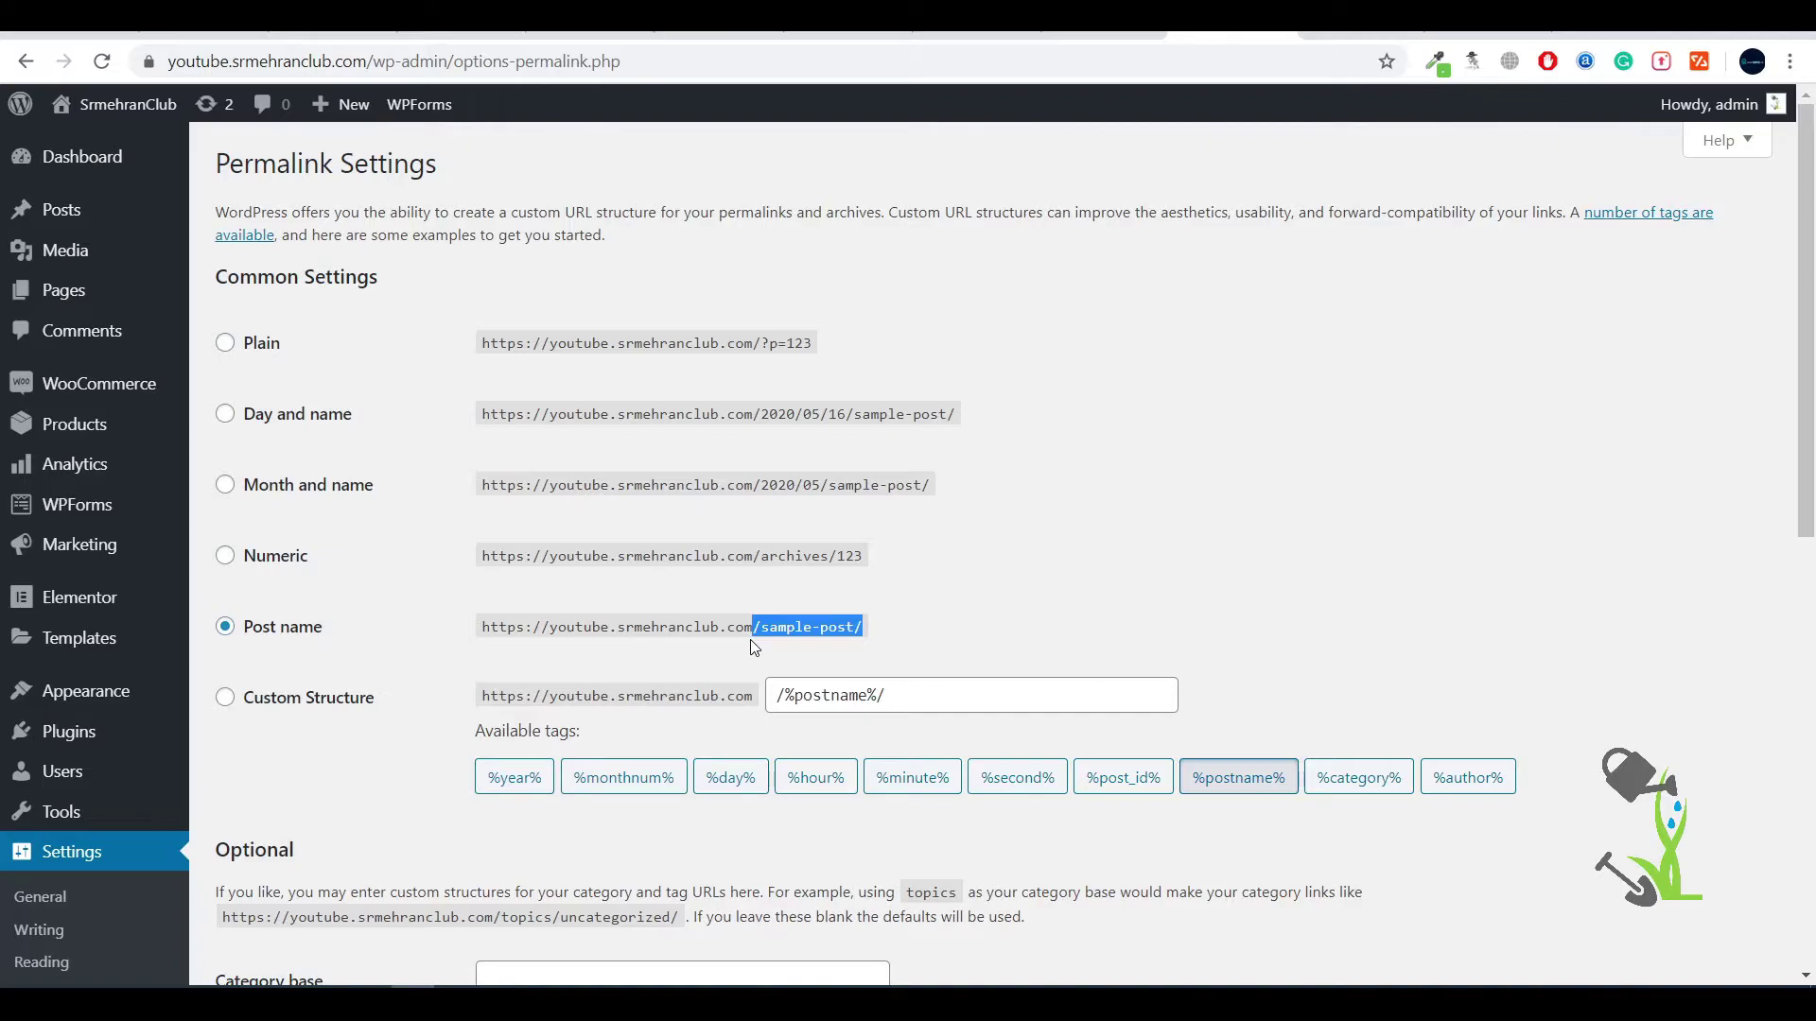
scroll(749, 643, down, 10)
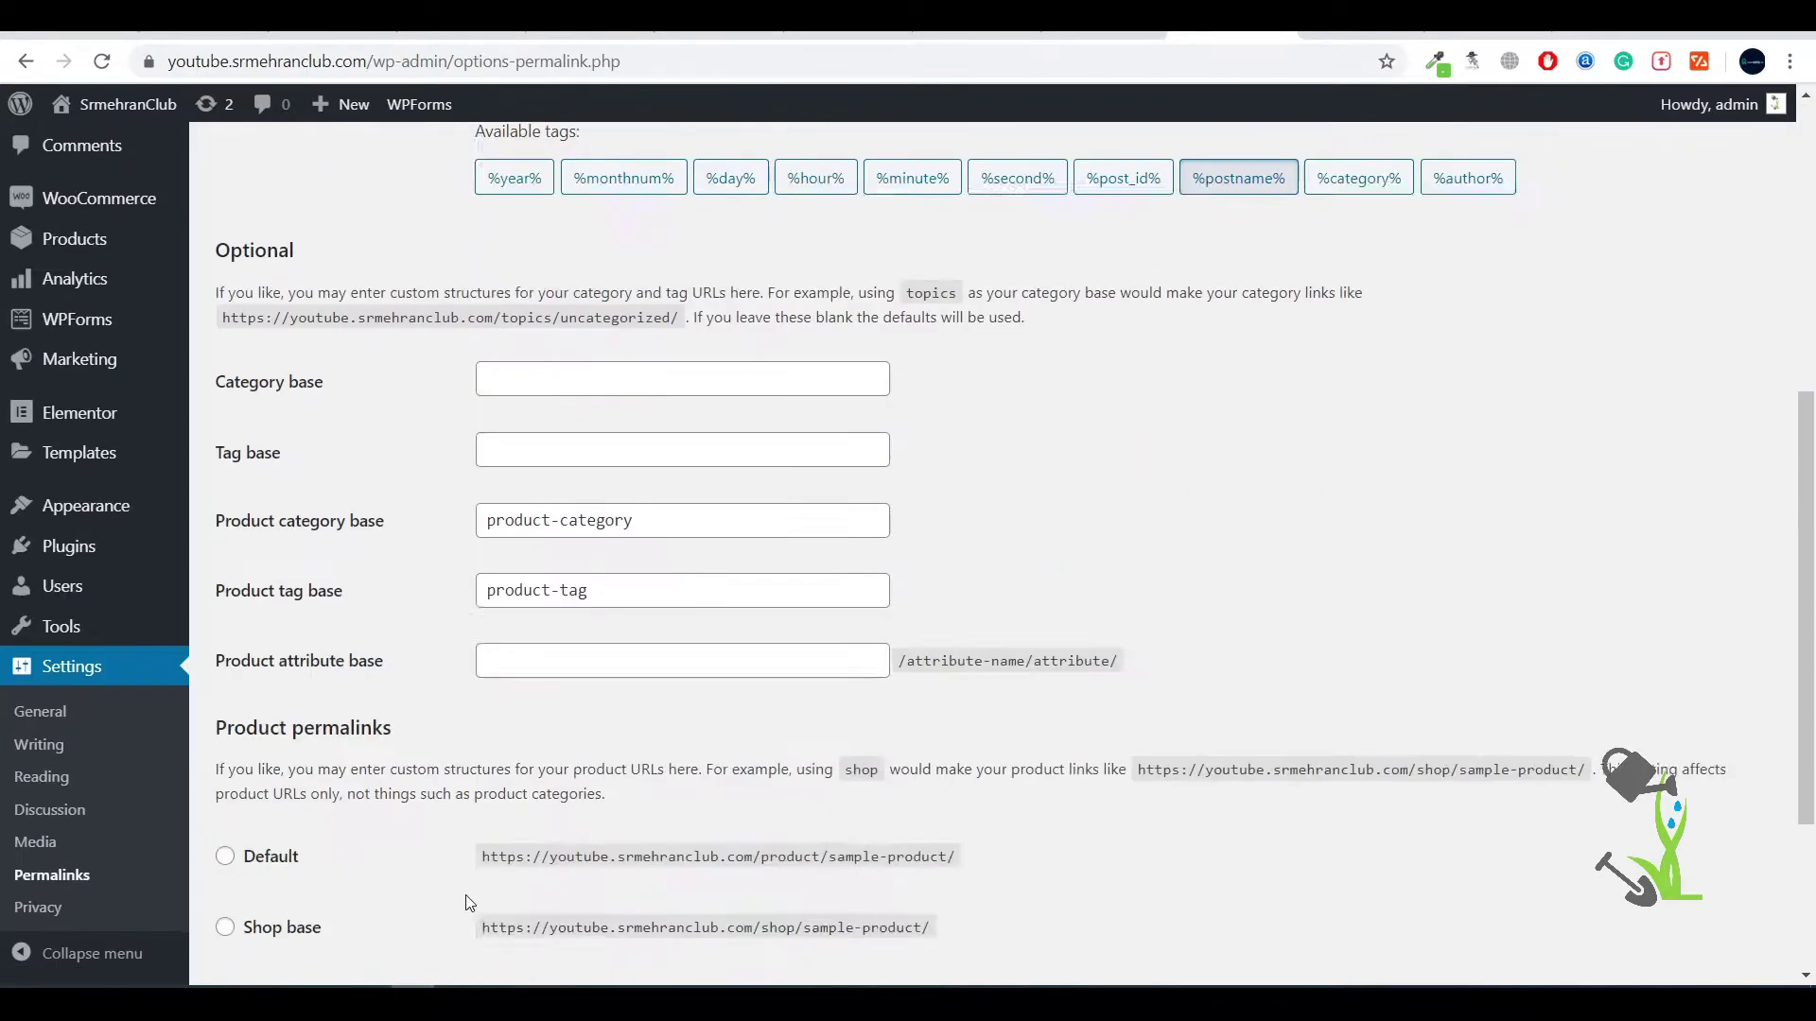
click(294, 866)
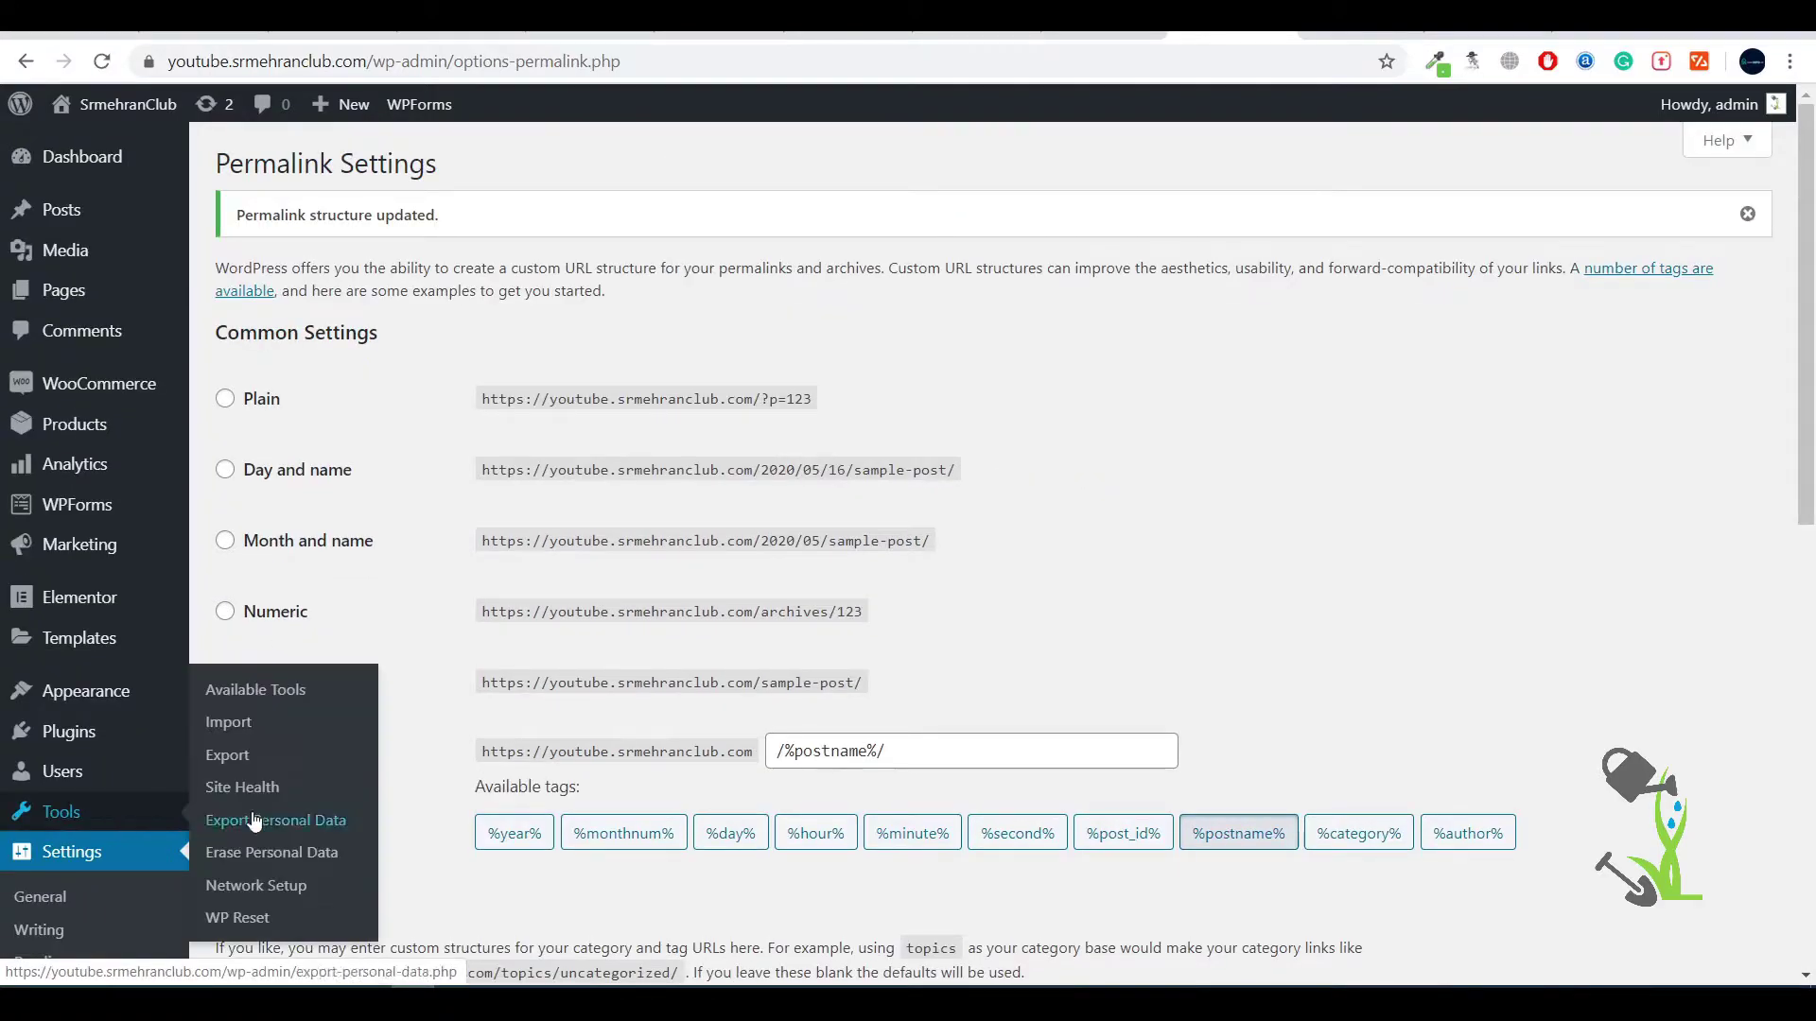
mouse_move(90, 768)
mouse_move(62, 811)
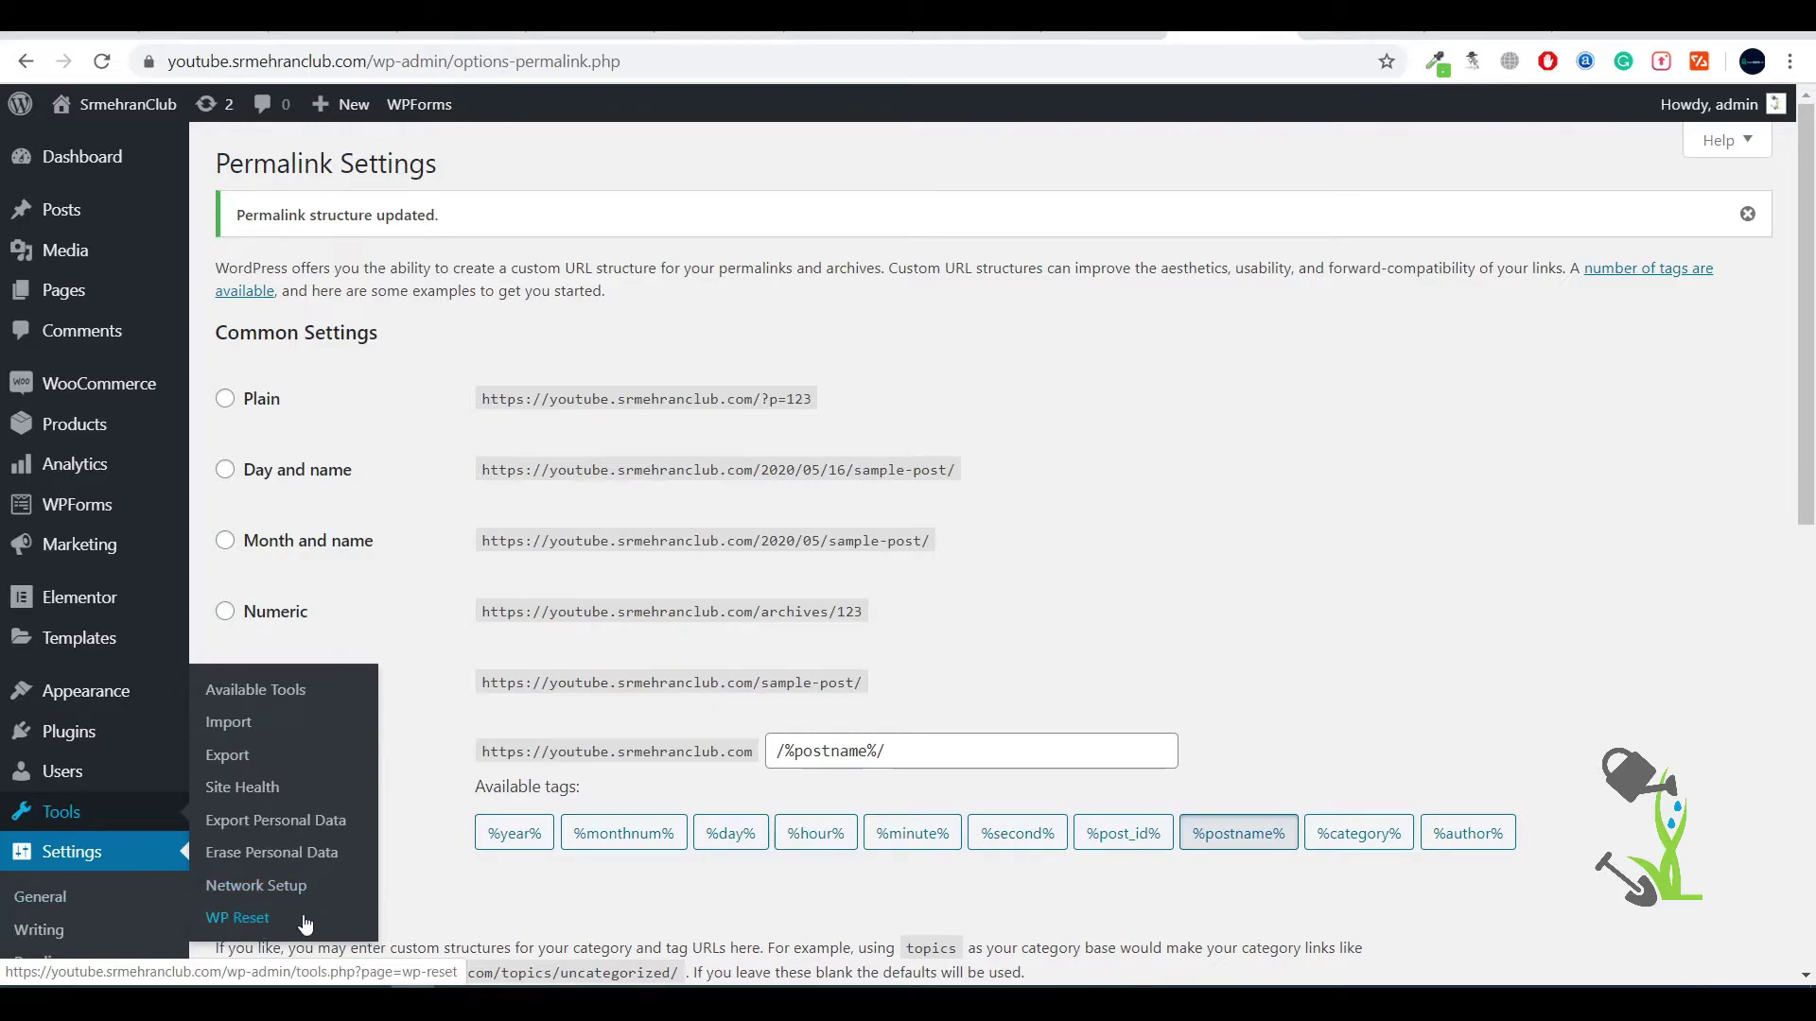
mouse_move(170, 785)
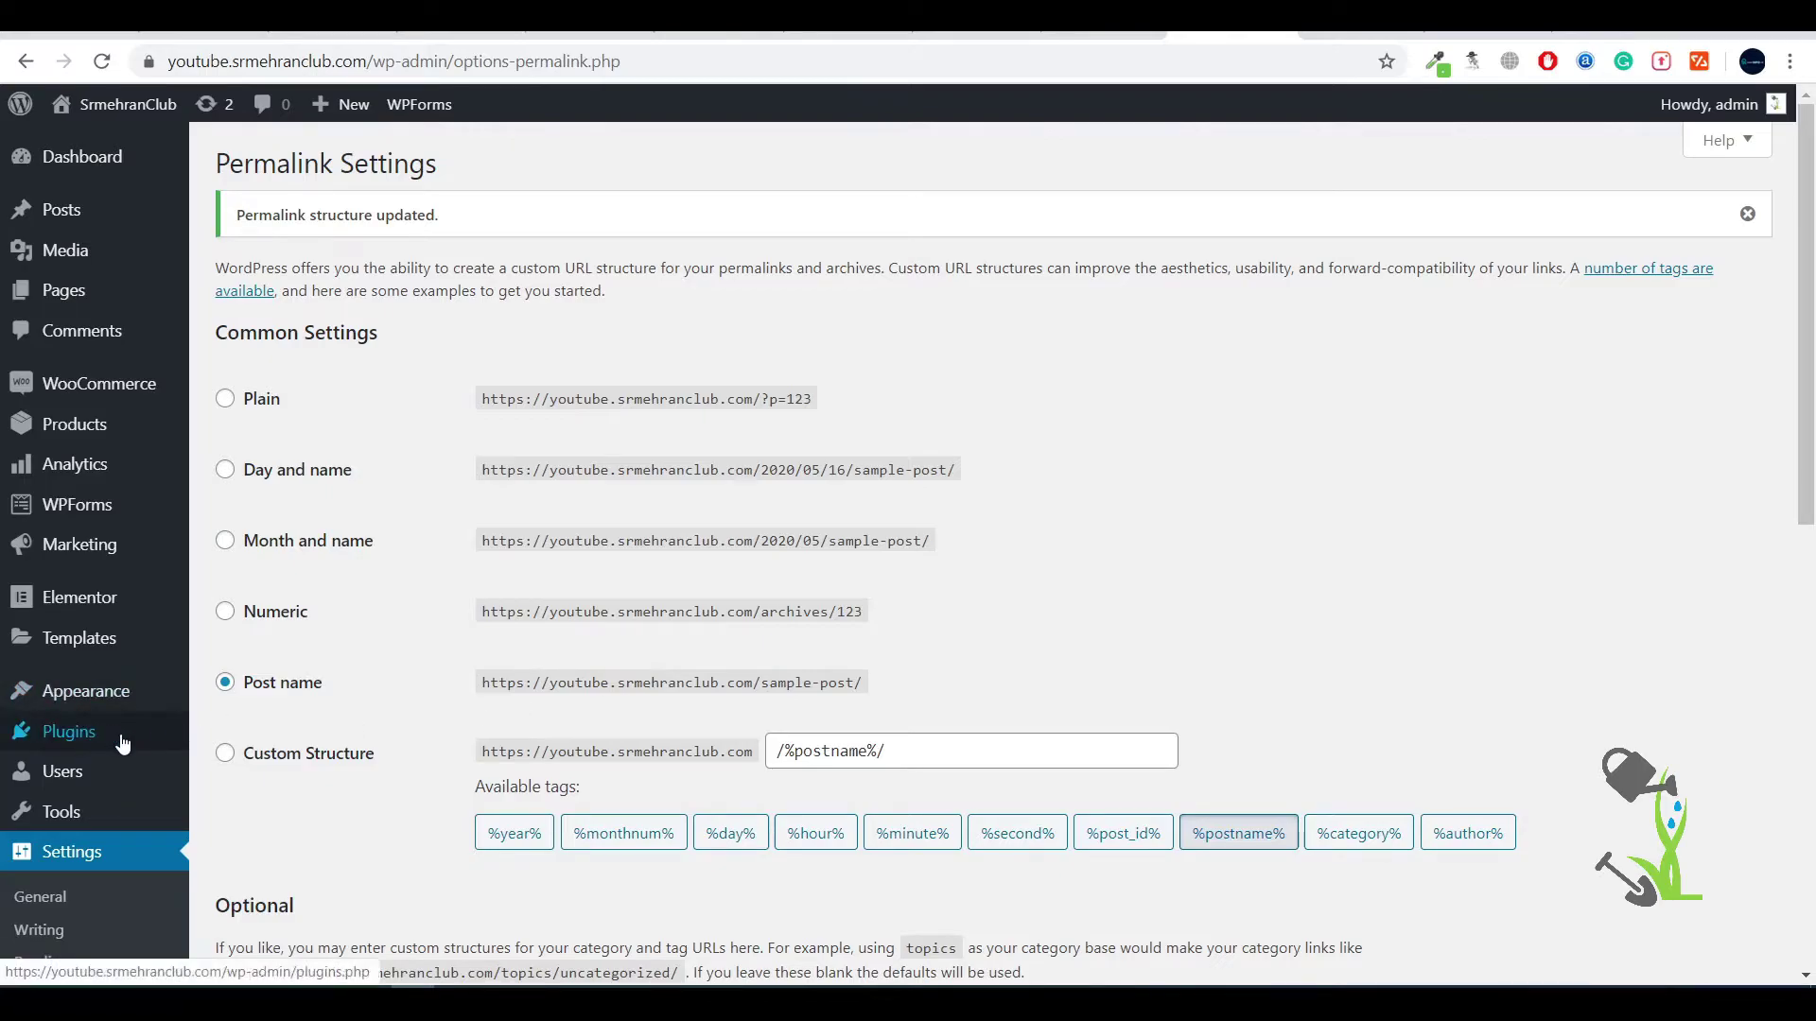
mouse_move(173, 746)
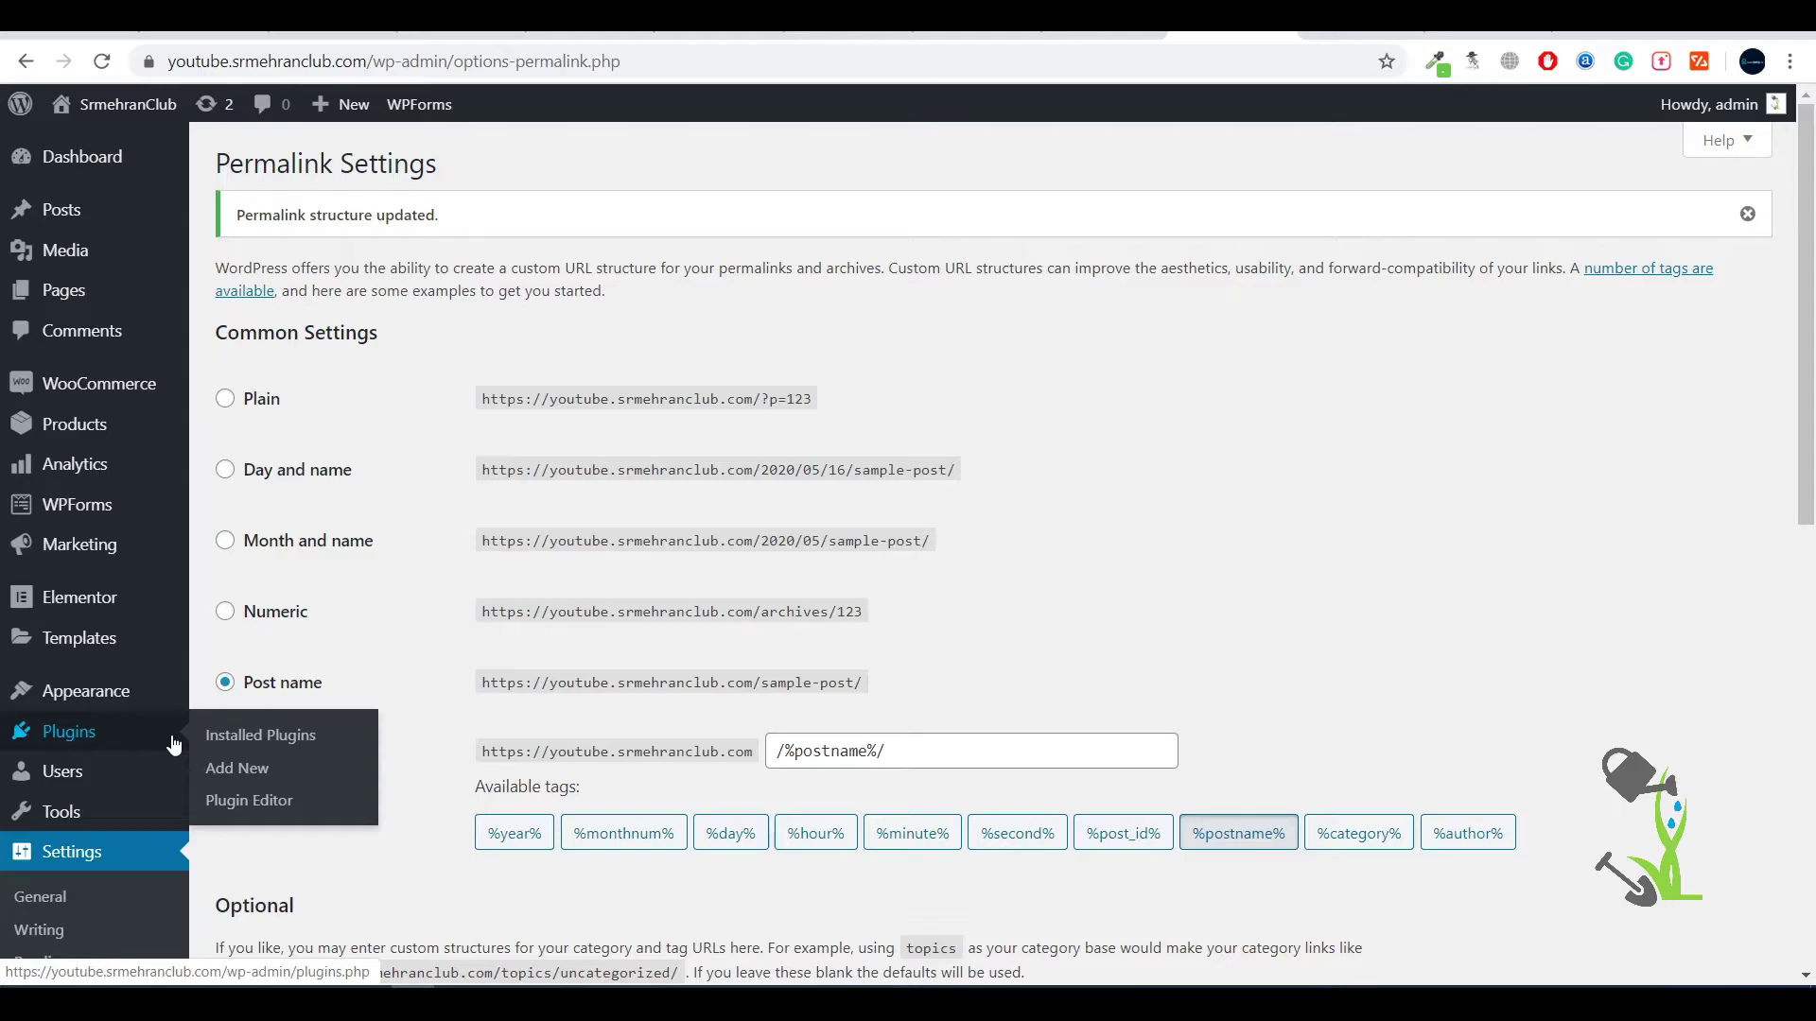
Go to Plugins > Add New and browse the Popular plugins list
click(212, 756)
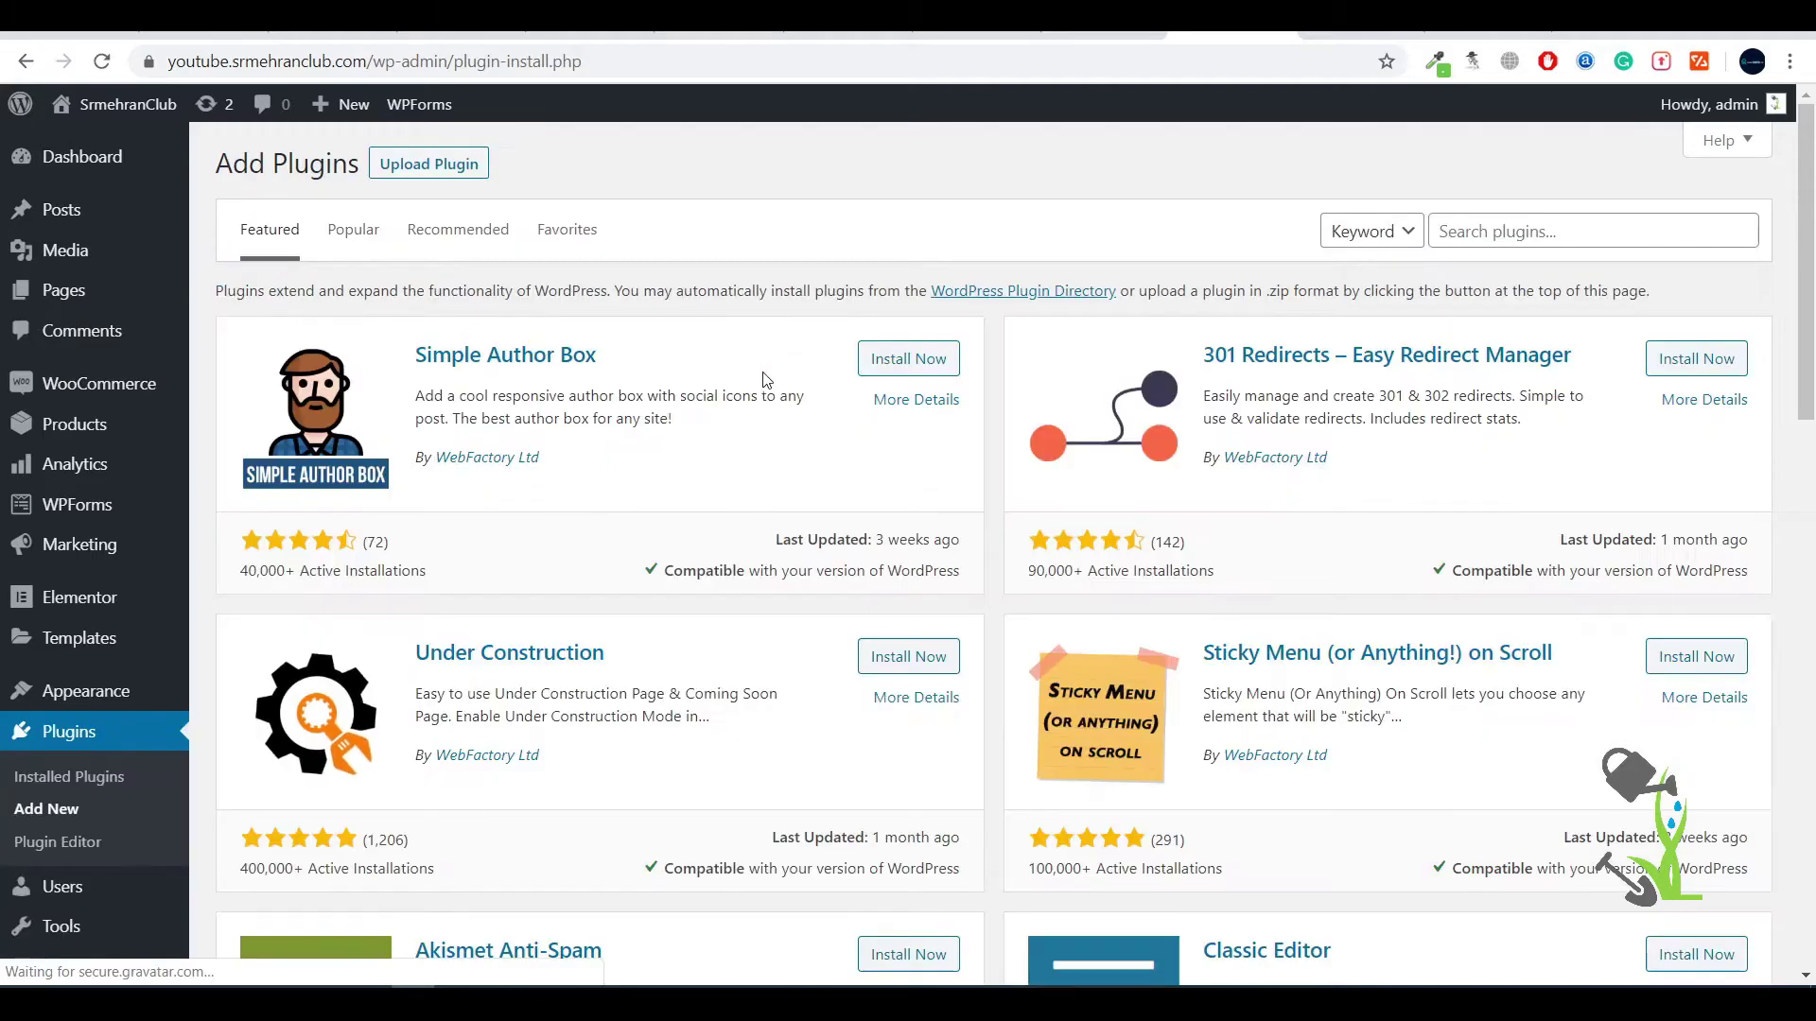
scroll(1036, 688, down, 17)
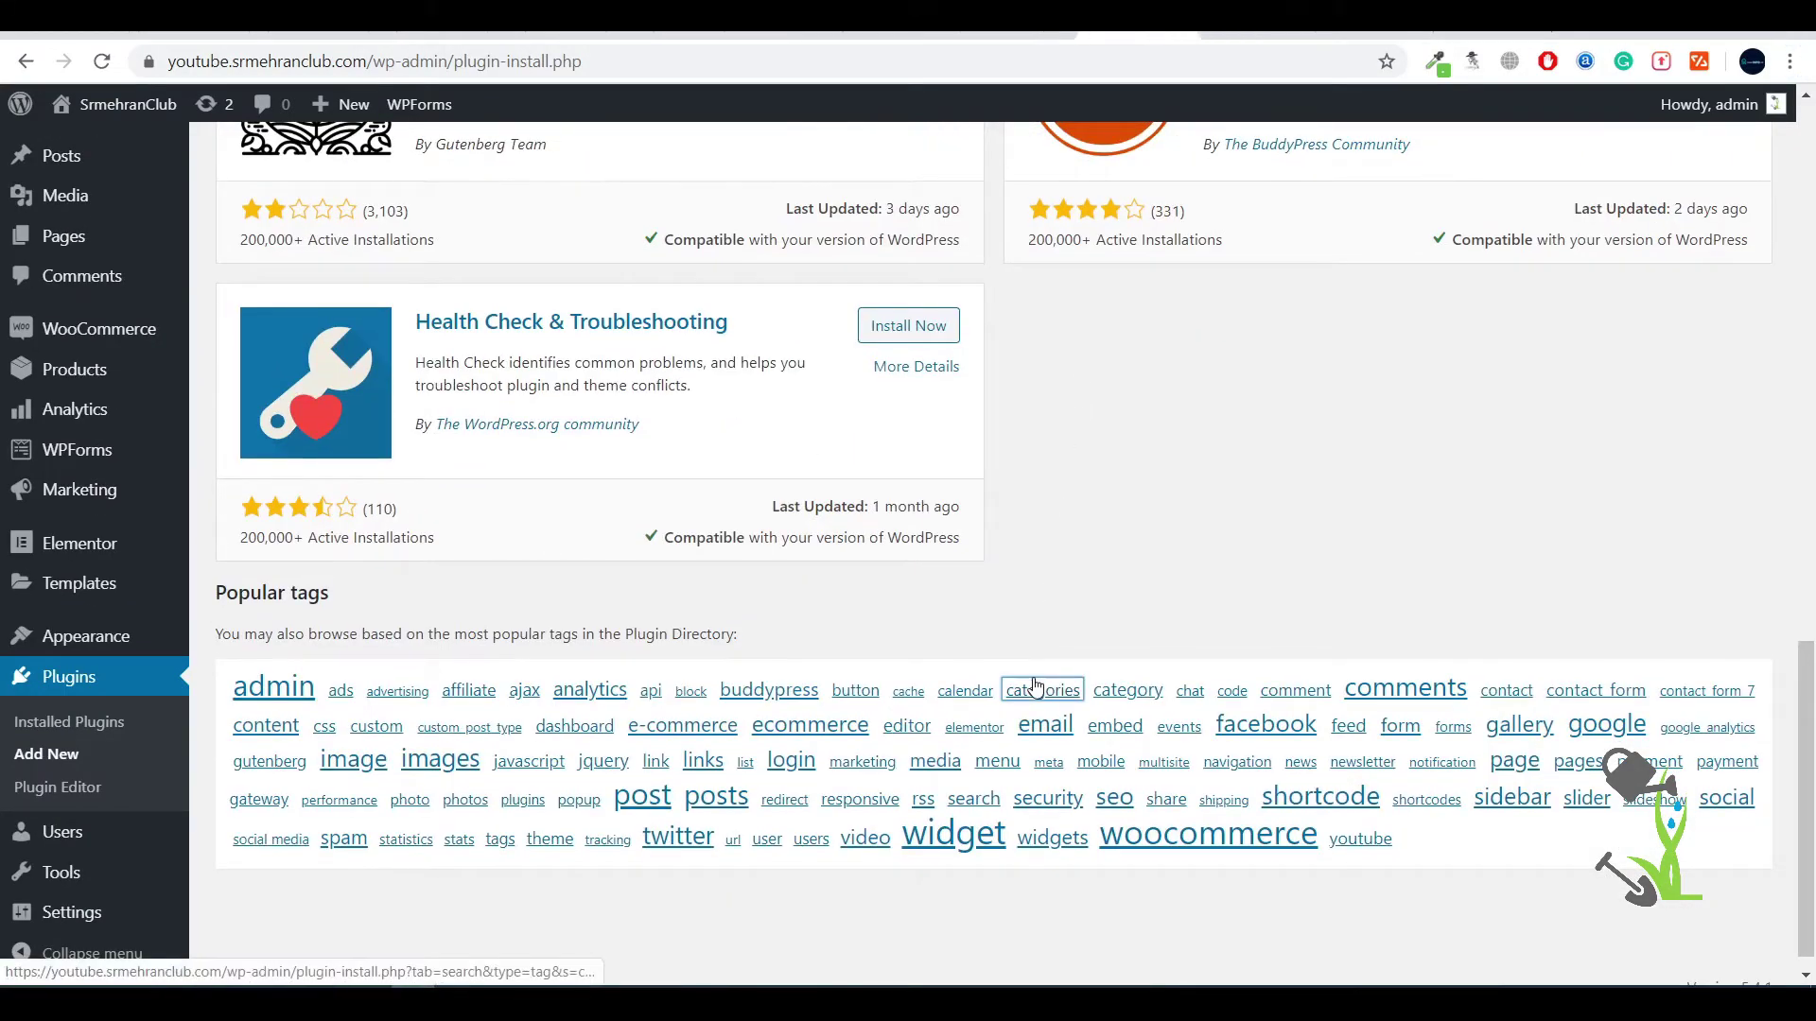
scroll(1035, 687, up, 17)
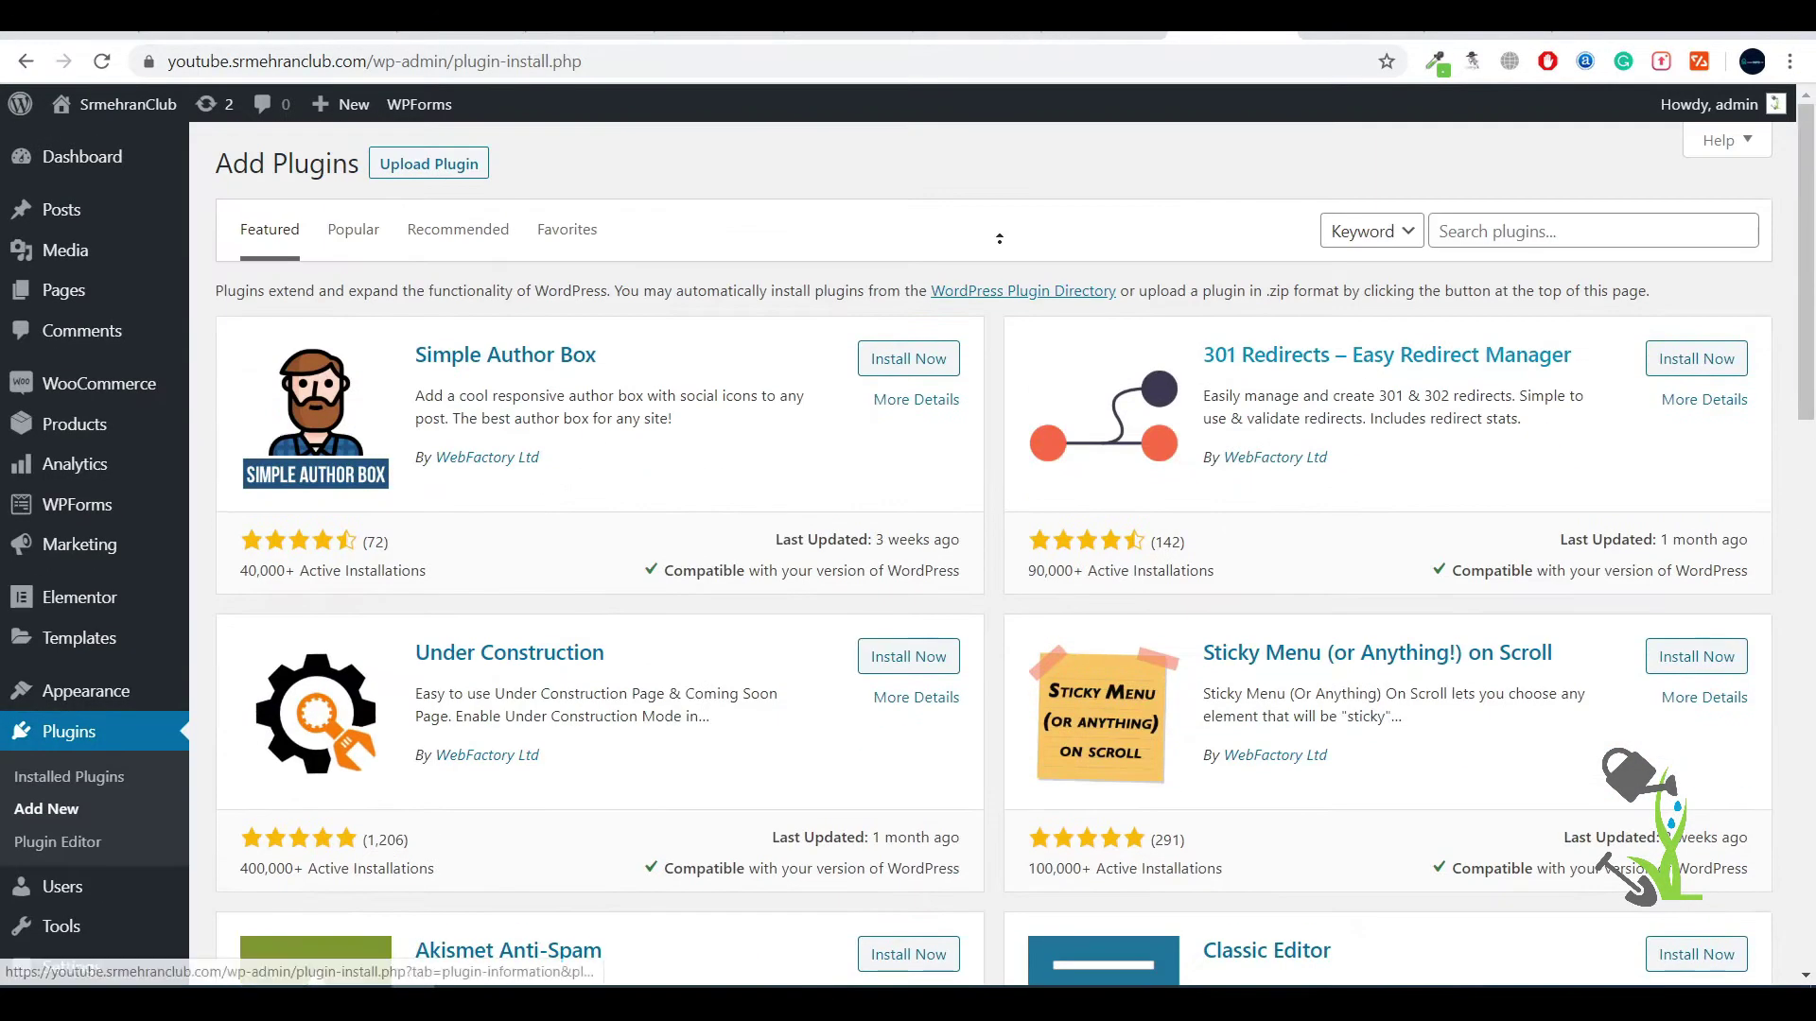
click(370, 252)
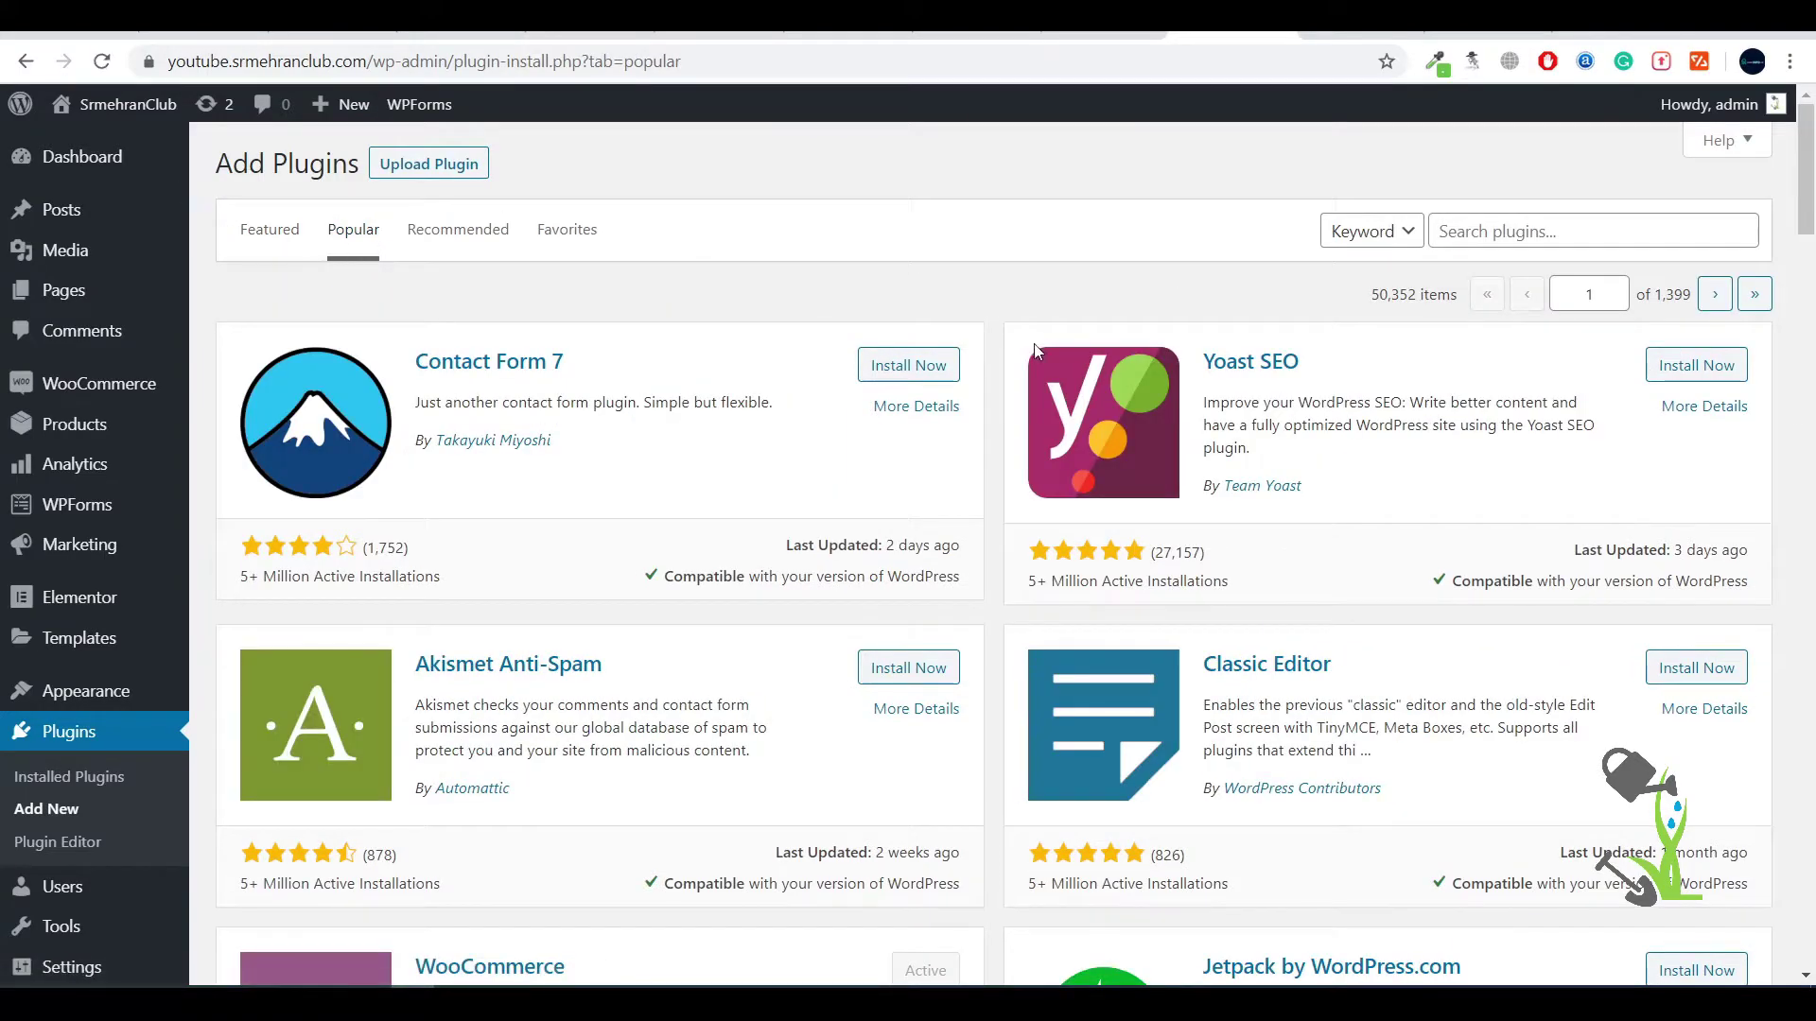
scroll(1041, 355, down, 10)
scroll(1056, 365, up, 8)
Upload elfsight-team-showcase-cc.zip from Downloads and try installing it
click(389, 164)
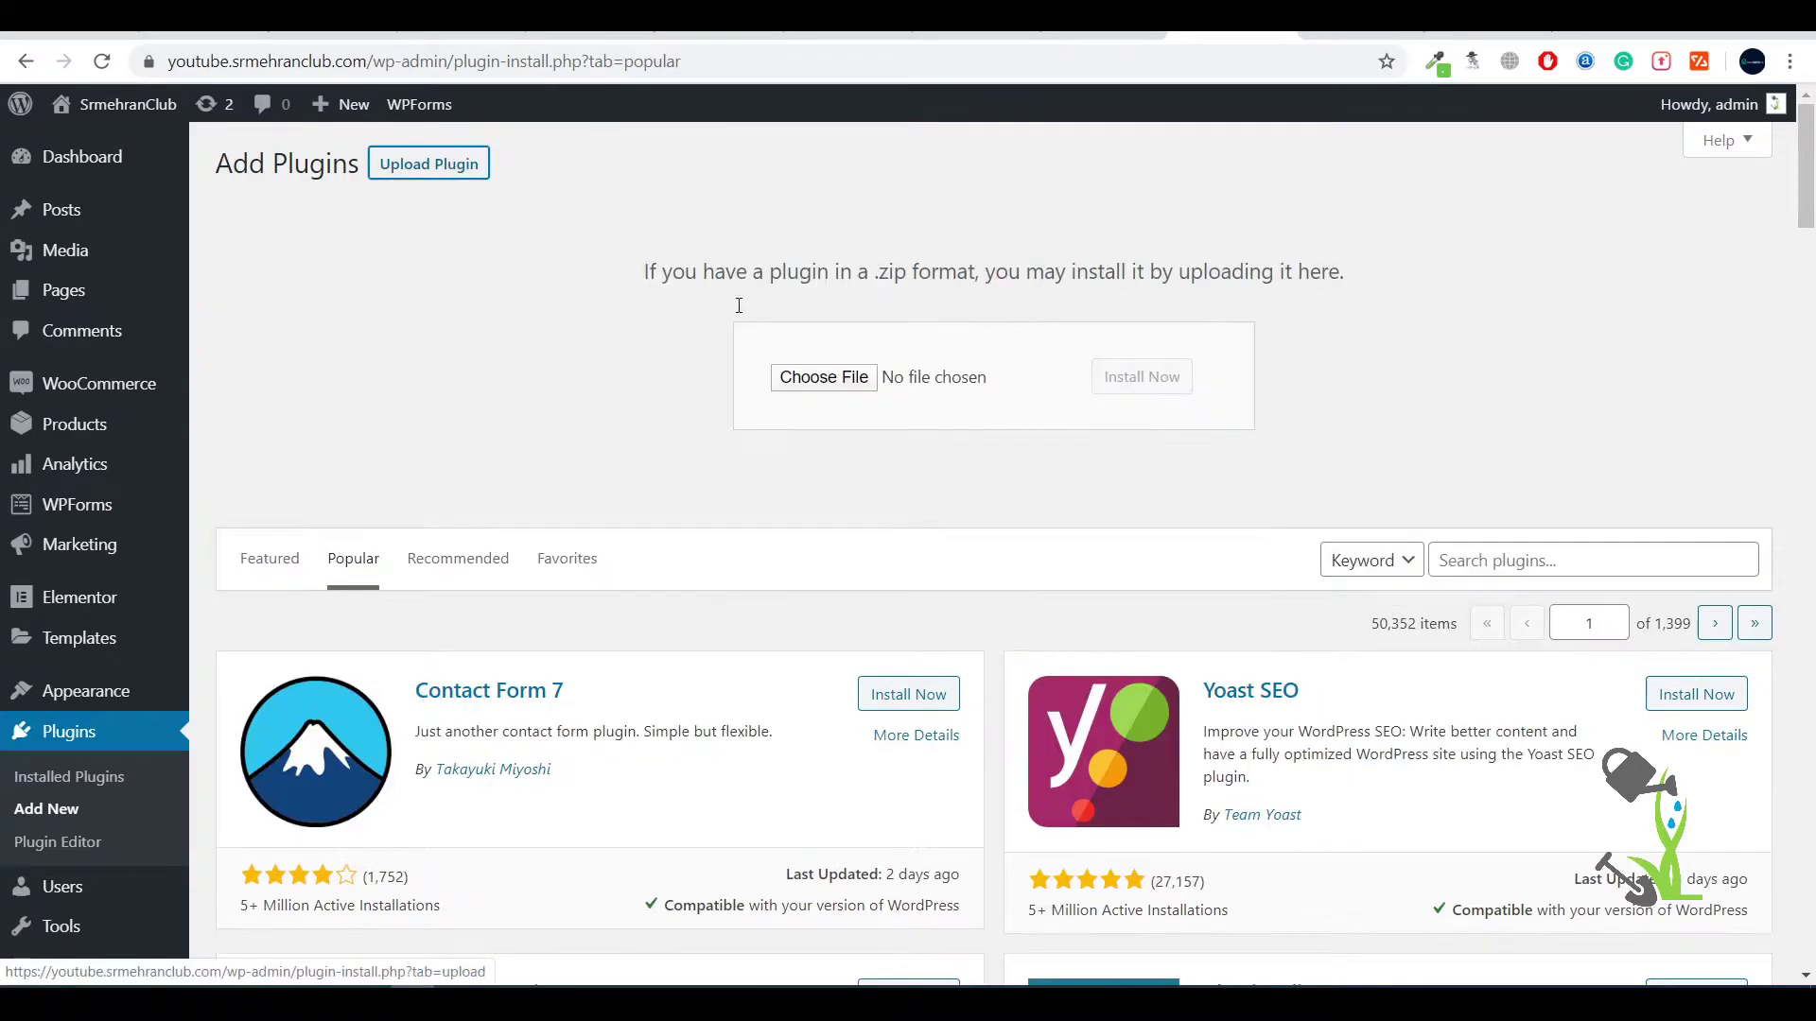
click(815, 375)
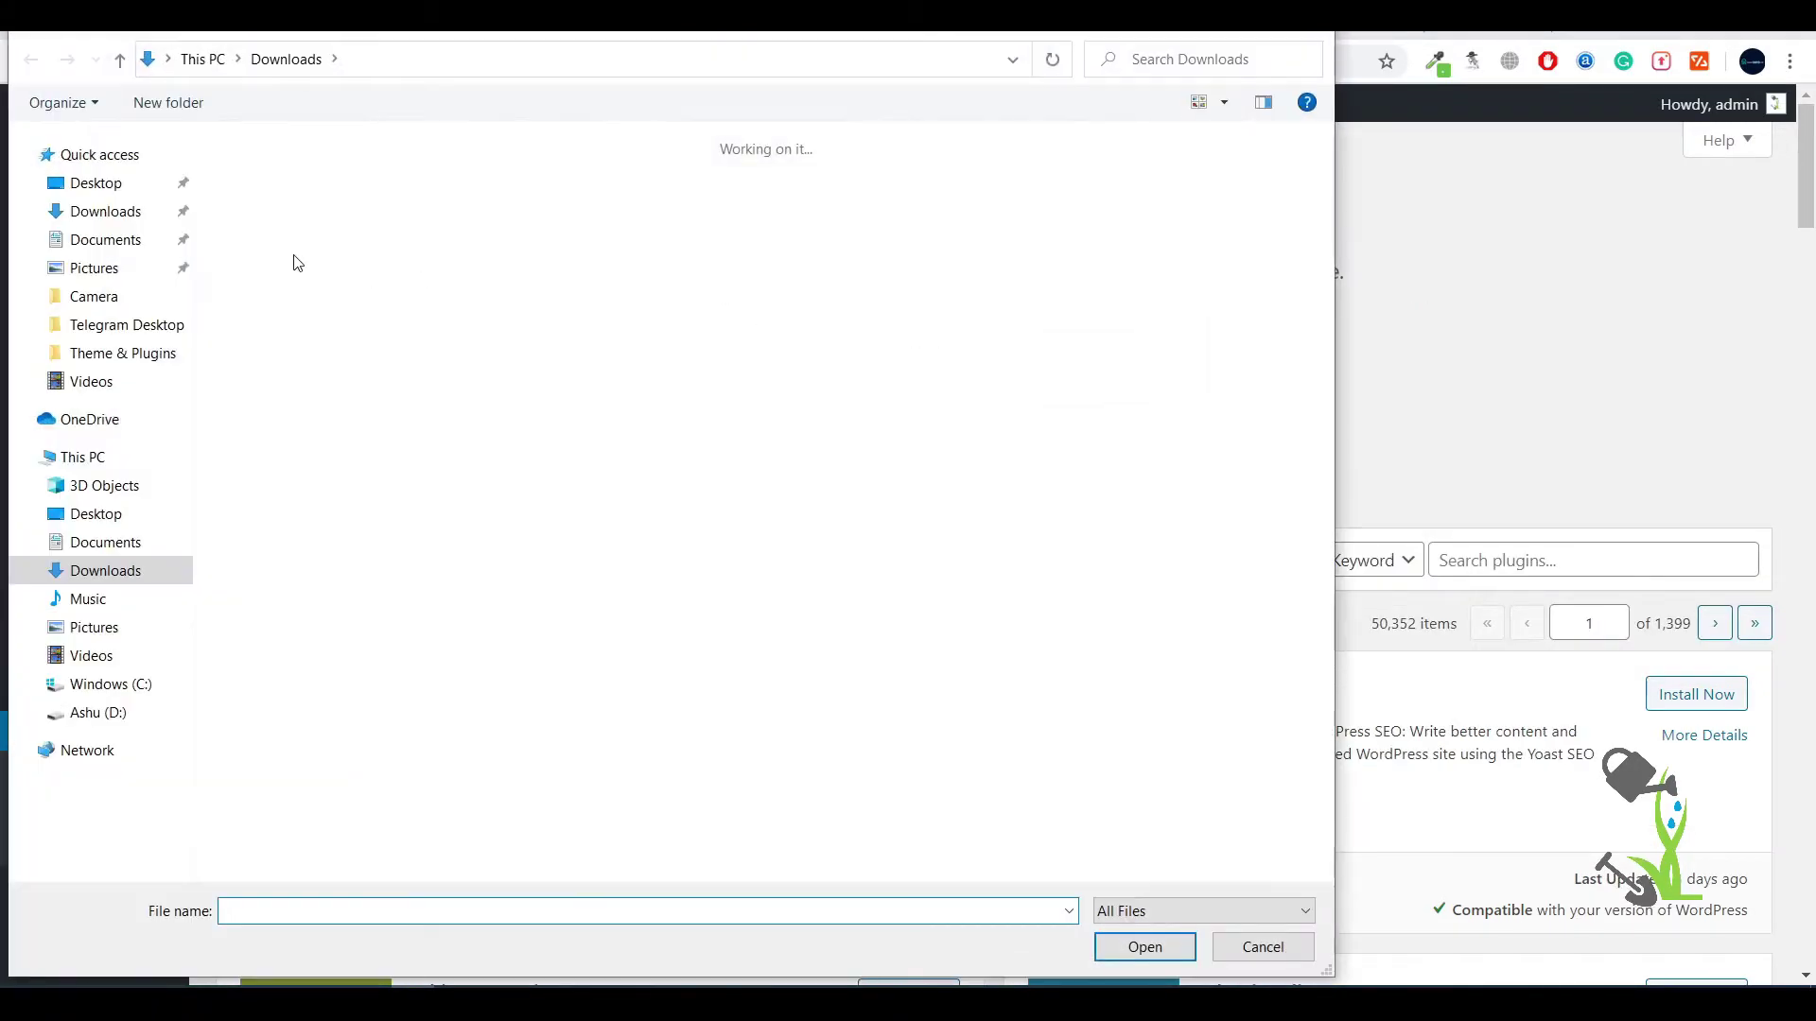
double_click(296, 257)
click(1141, 377)
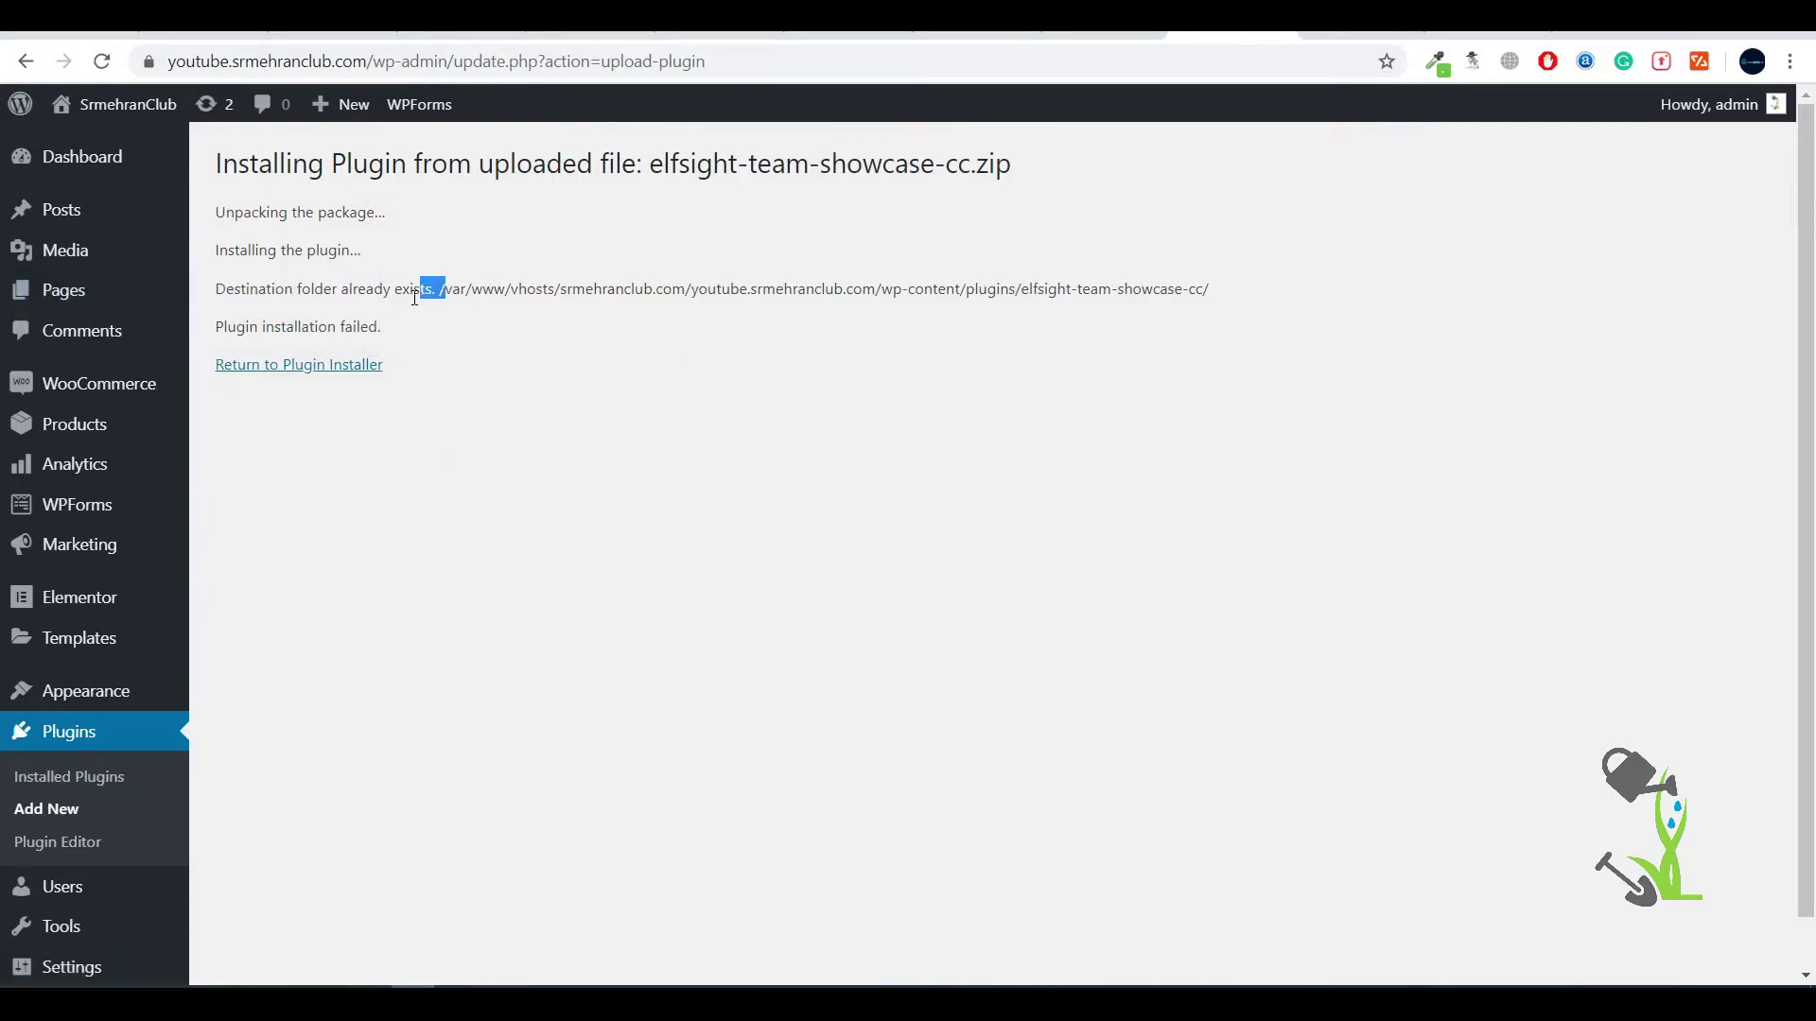
Activate Elfsight Team Showcase CC from the Installed Plugins list
click(125, 777)
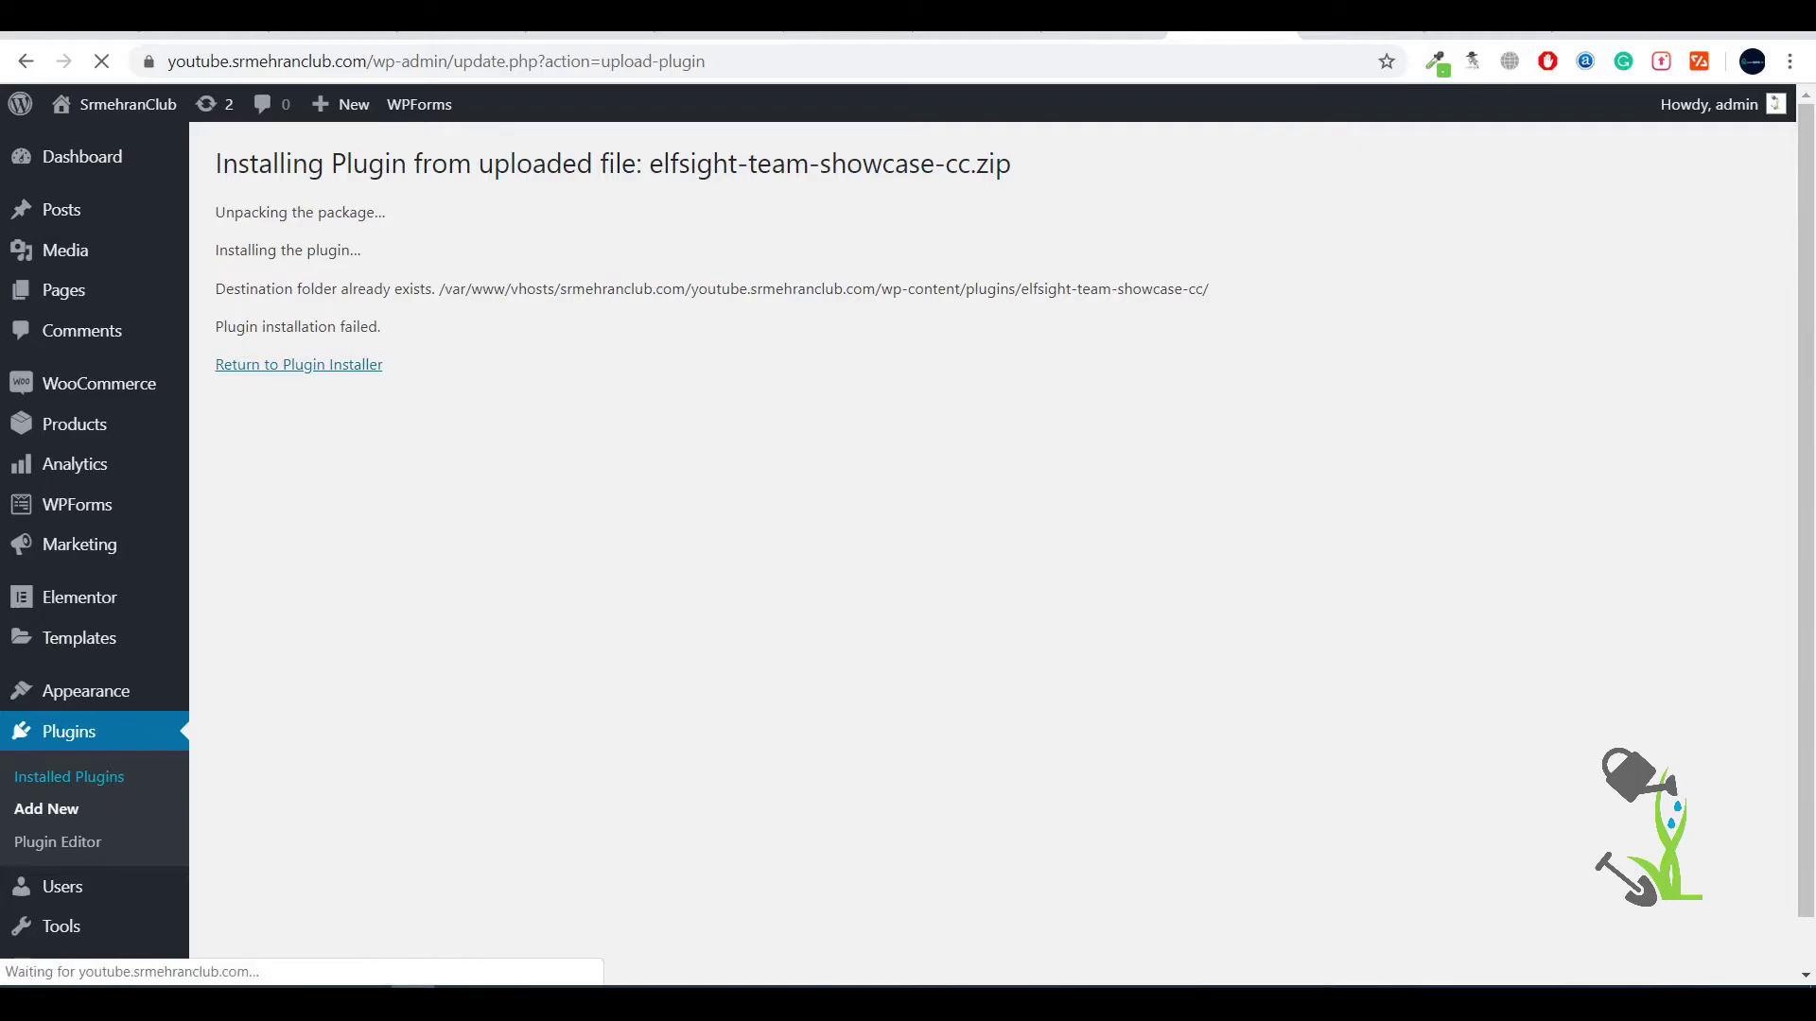
scroll(429, 813, down, 4)
scroll(428, 813, up, 4)
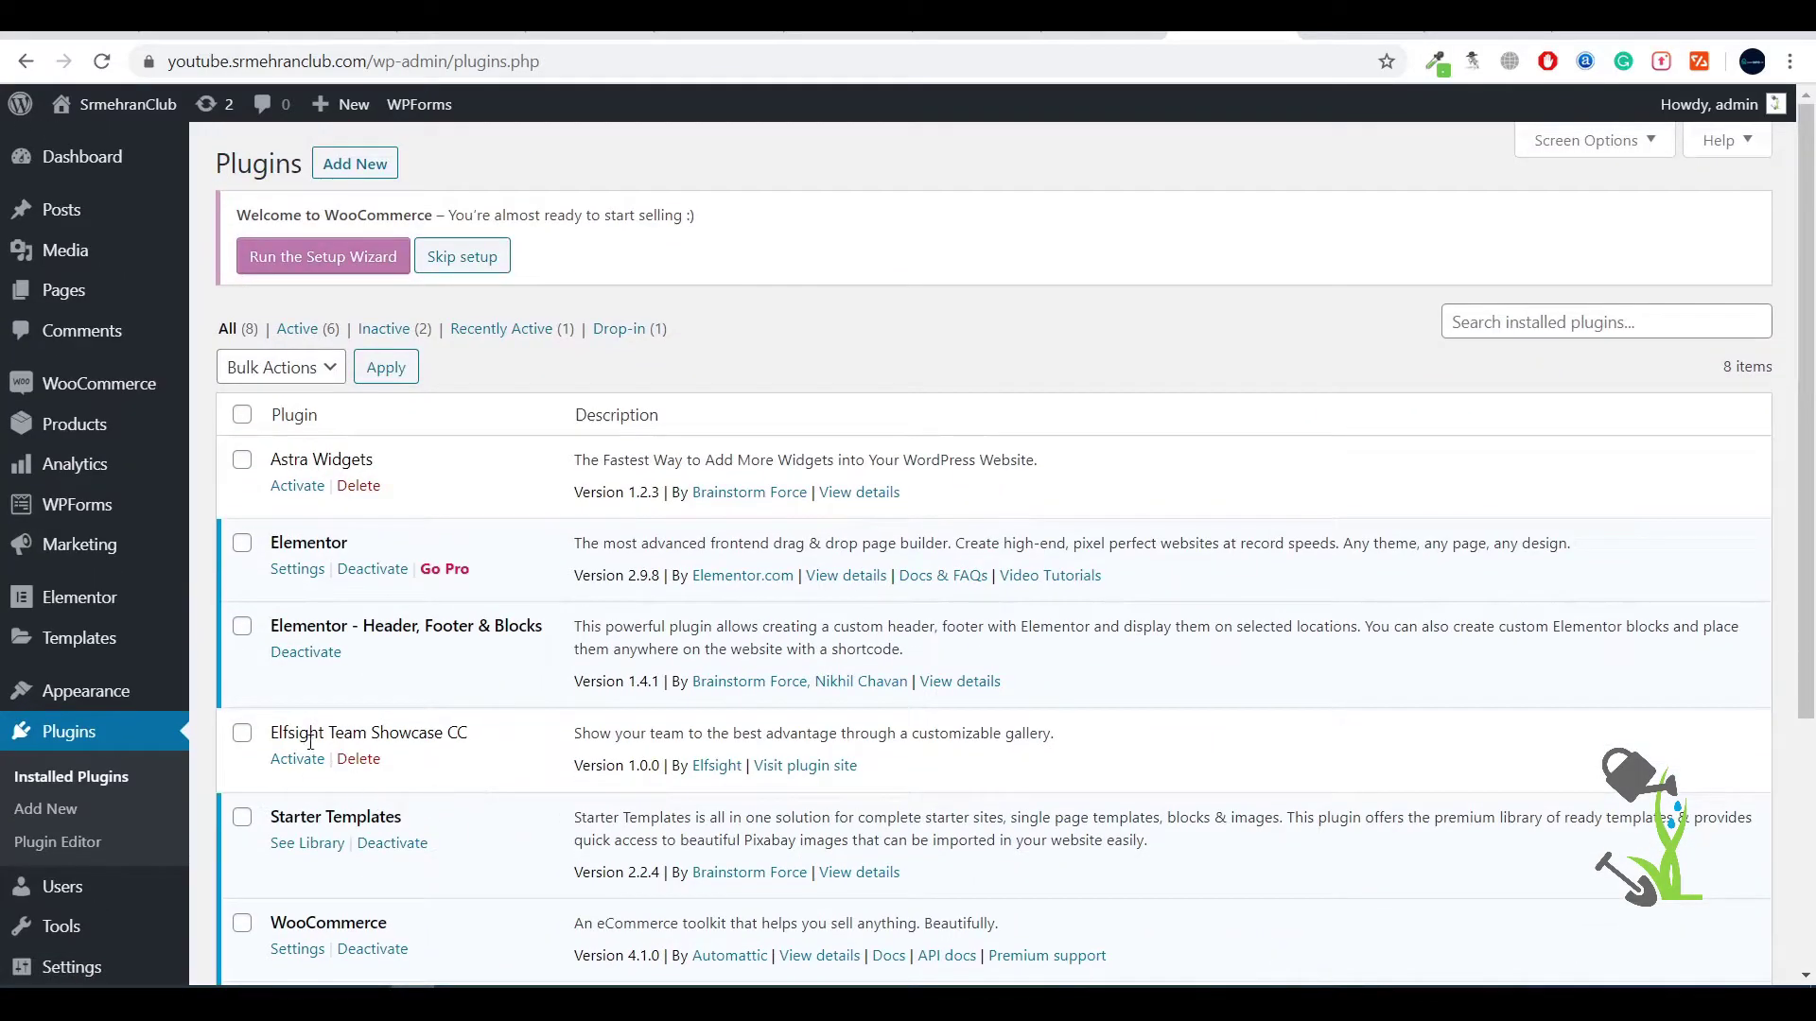
click(284, 760)
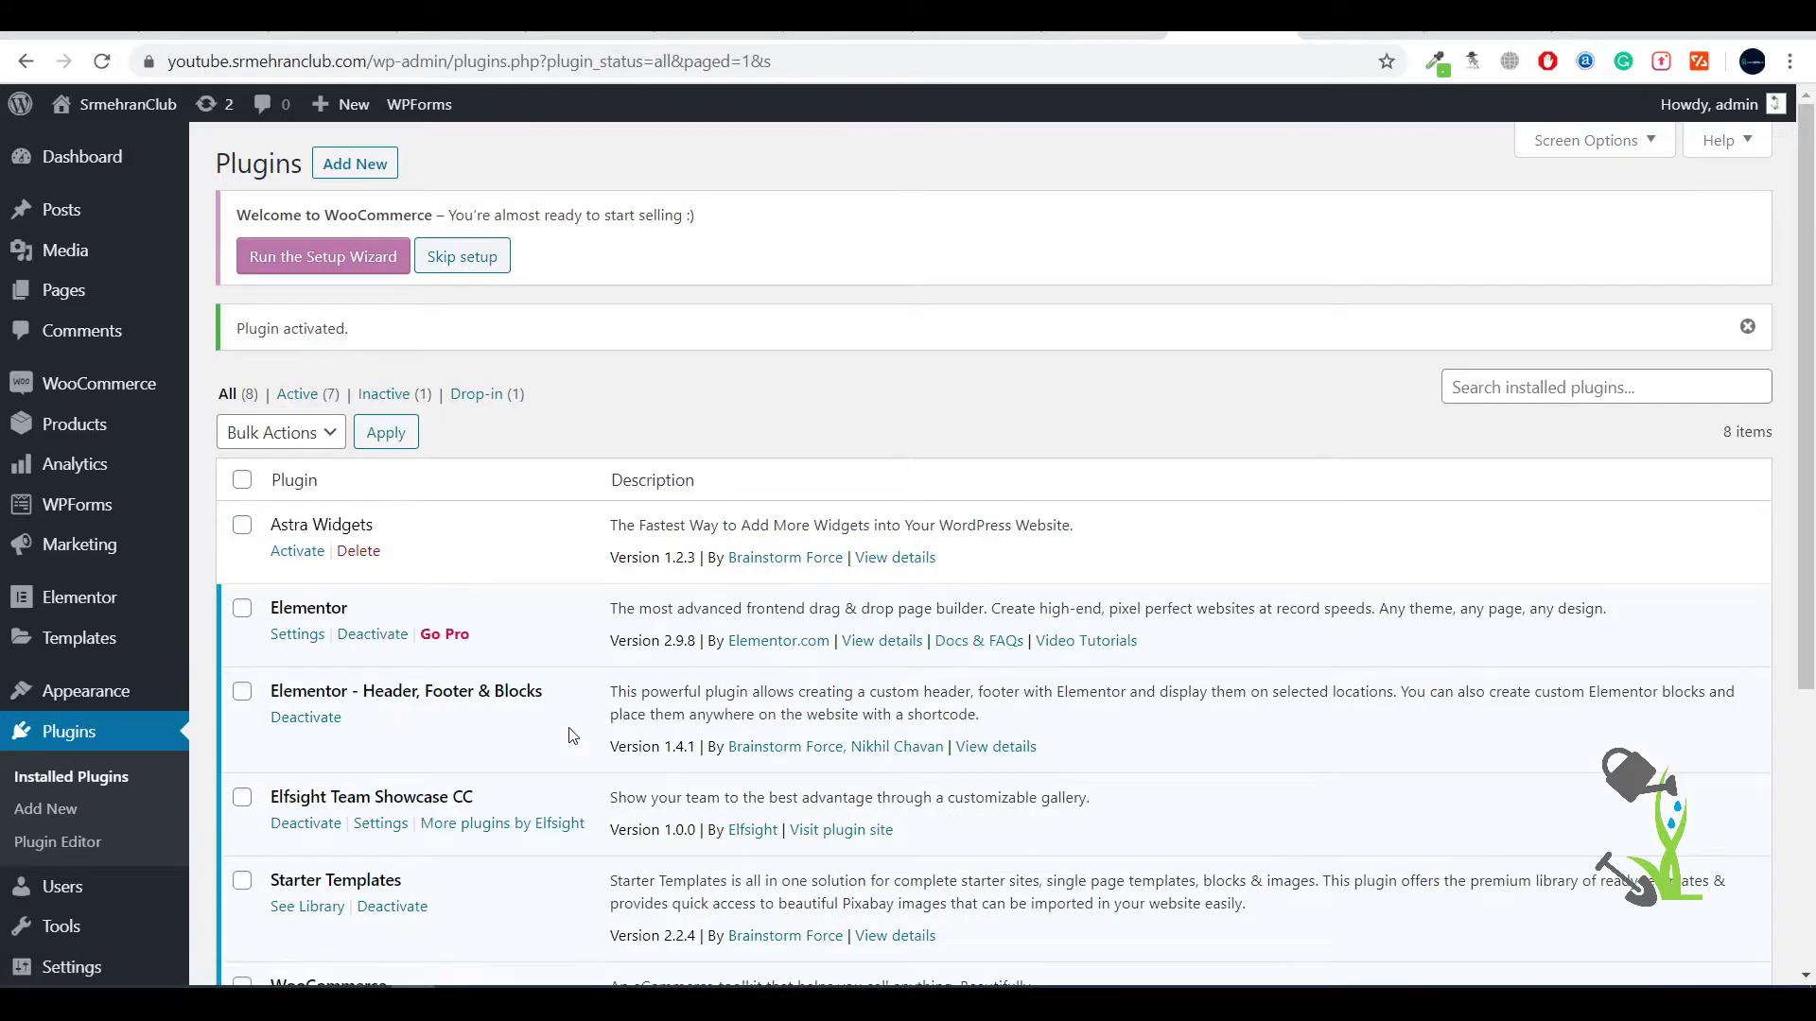
scroll(520, 724, down, 5)
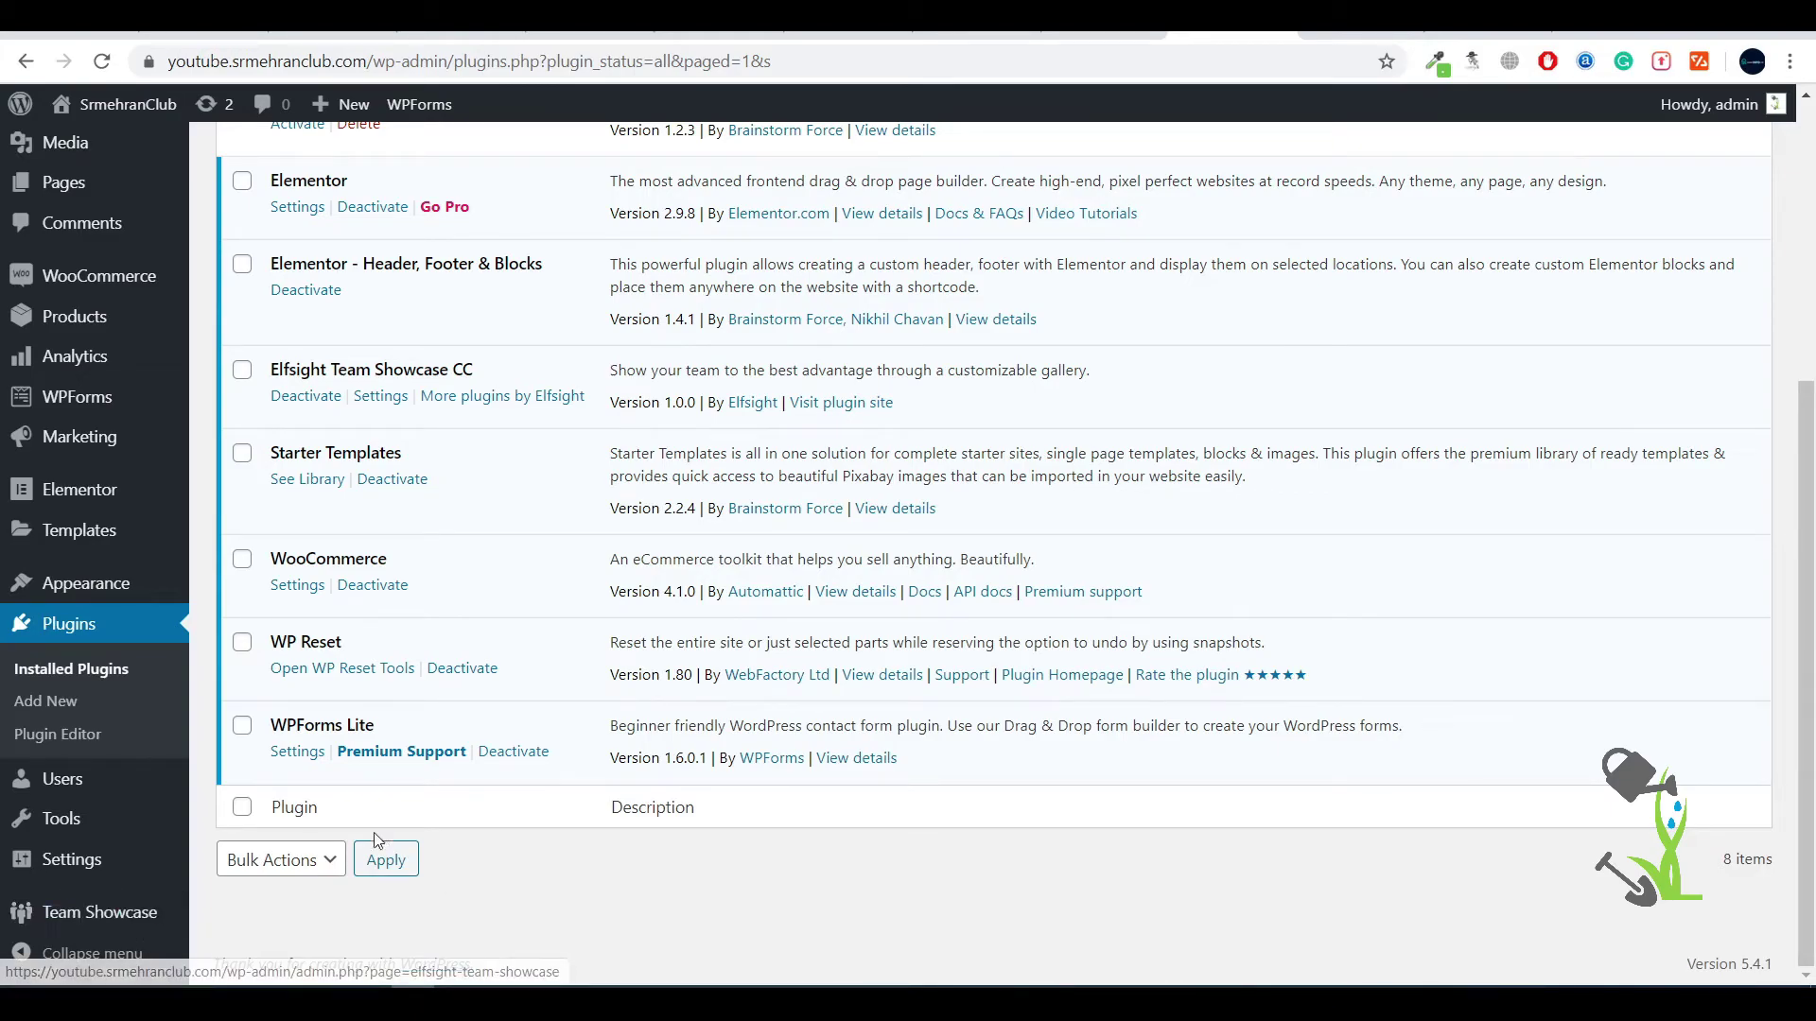
Create a new Team Showcase widget and name it 'team'
click(120, 917)
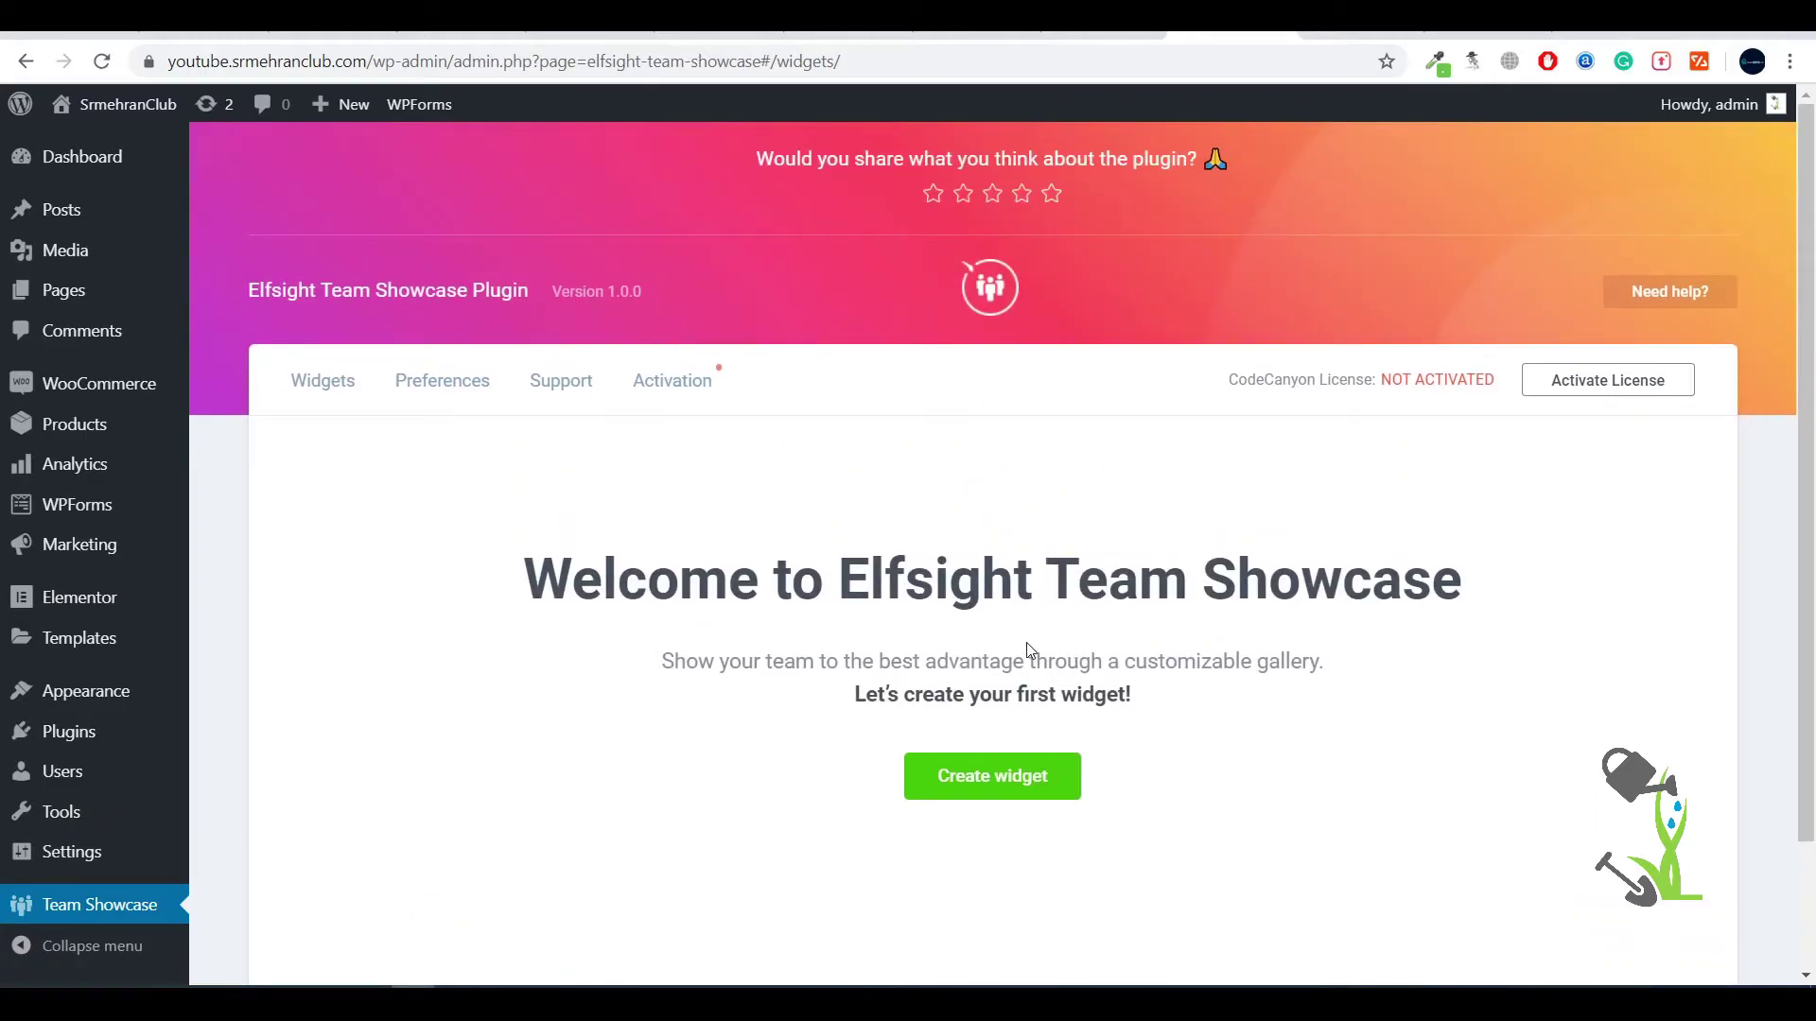
click(1039, 797)
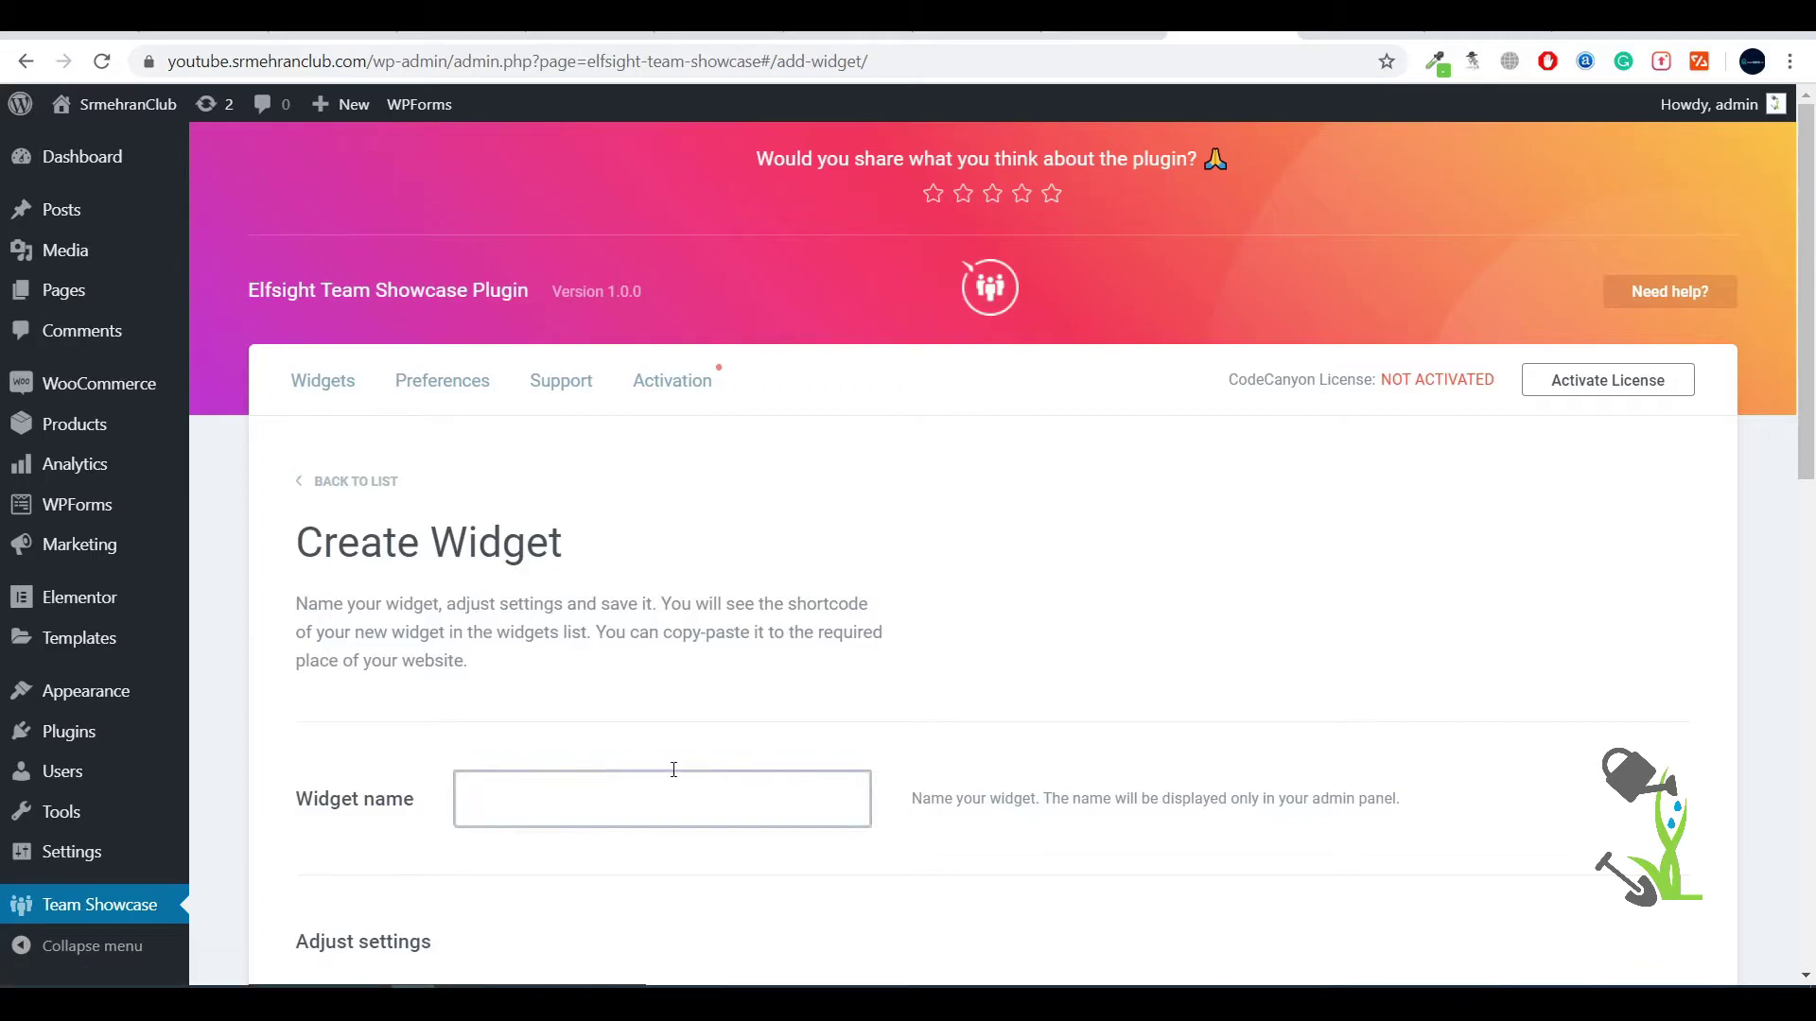
text(shmd)
key(ctrl+a)
text(team)
Delete the sixth, fifth and fourth team members
scroll(674, 769, down, 5)
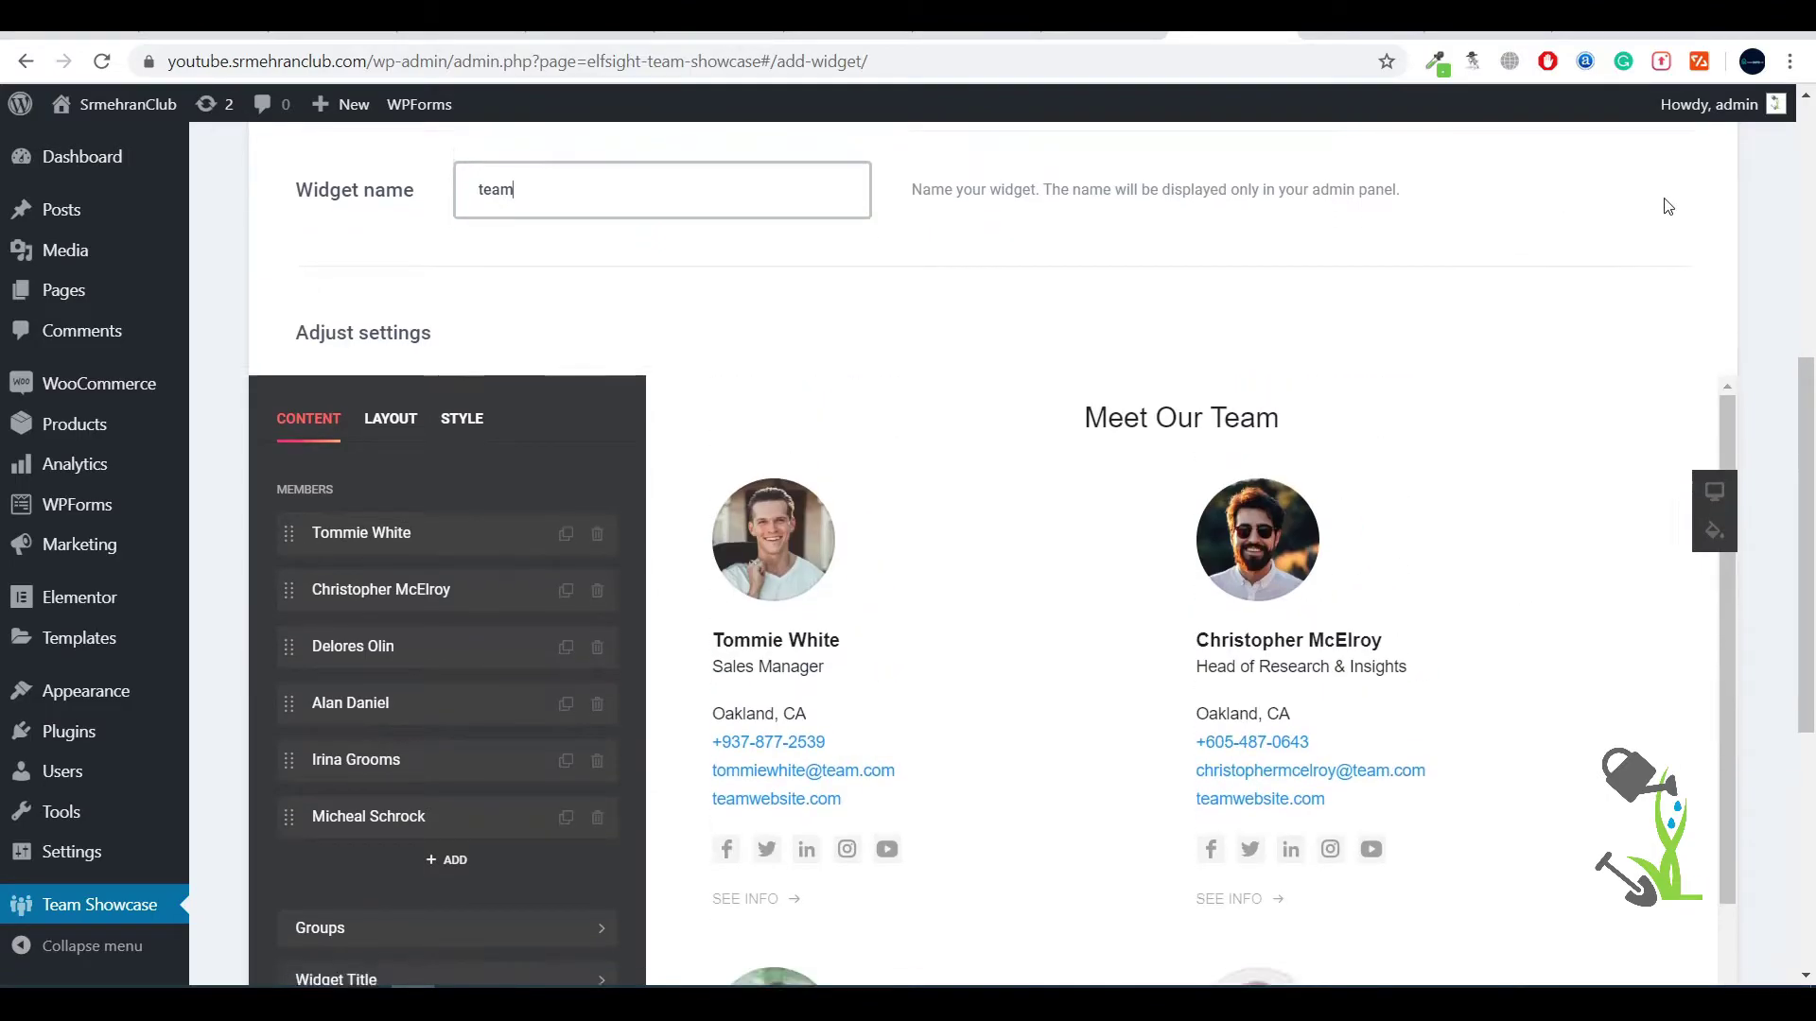
scroll(1662, 203, down, 2)
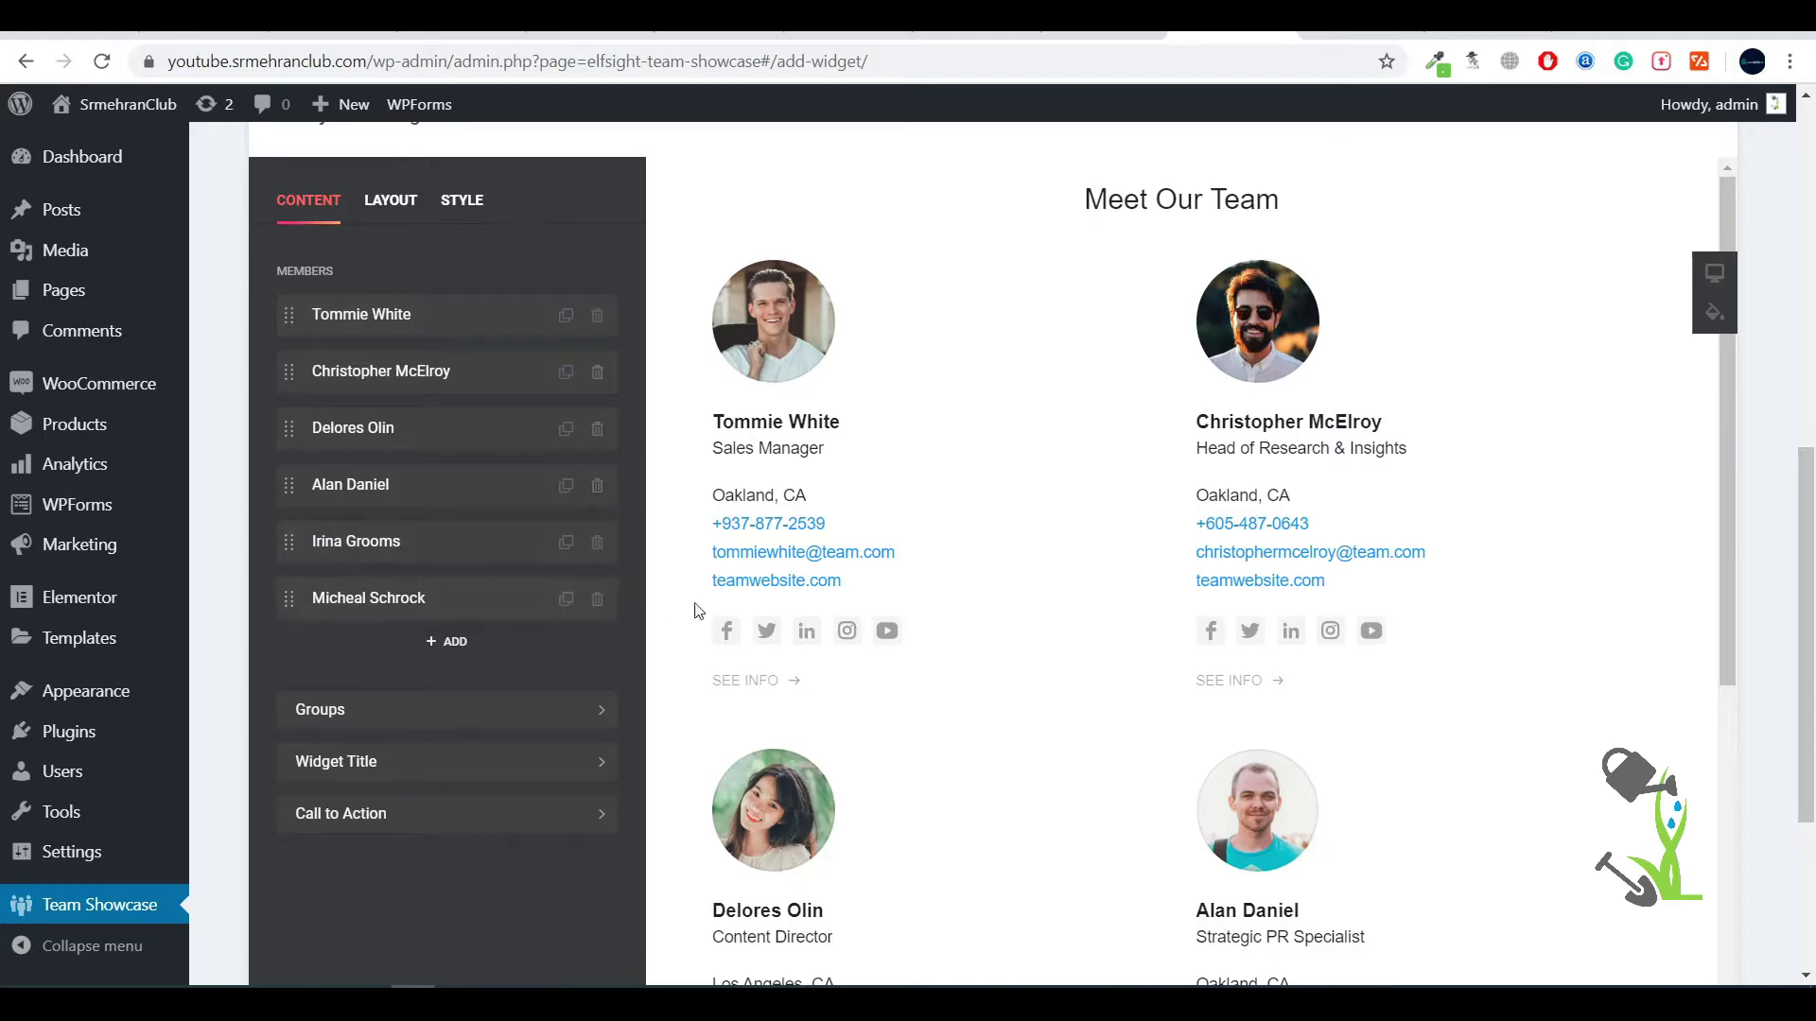
scroll(686, 616, down, 5)
scroll(672, 624, up, 5)
click(598, 600)
click(598, 541)
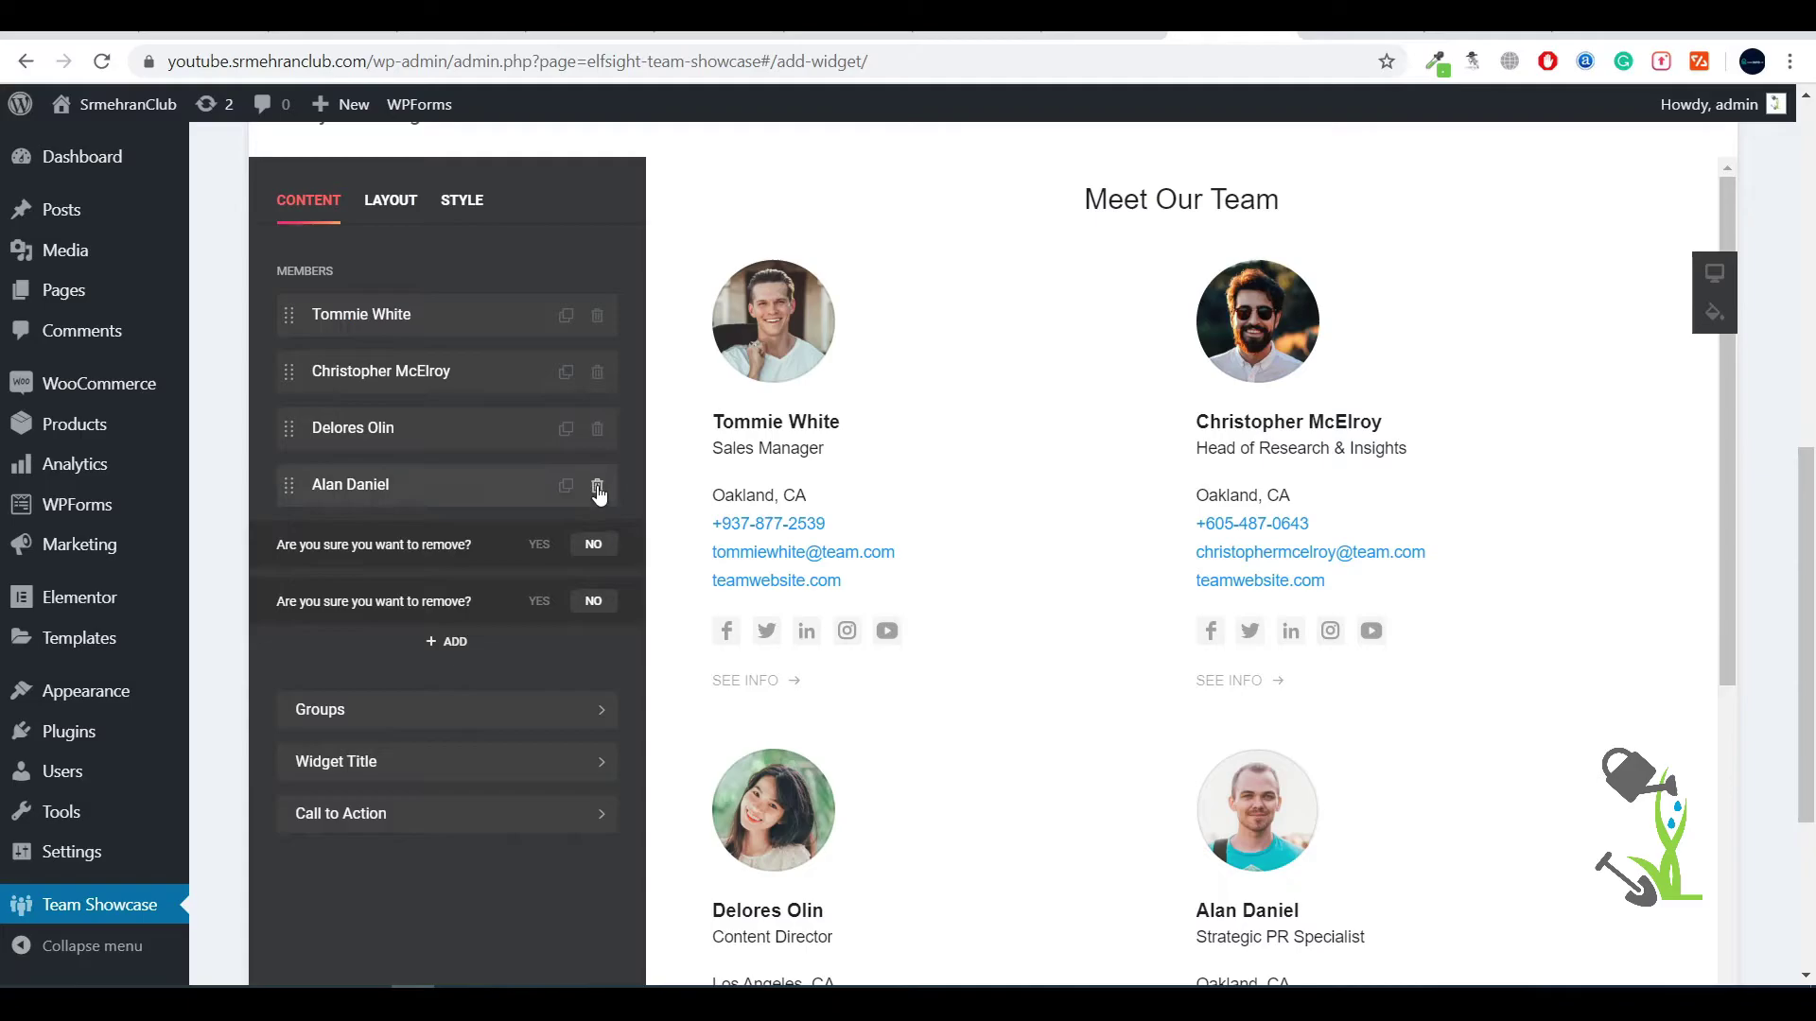
click(598, 485)
click(539, 599)
click(539, 545)
click(539, 488)
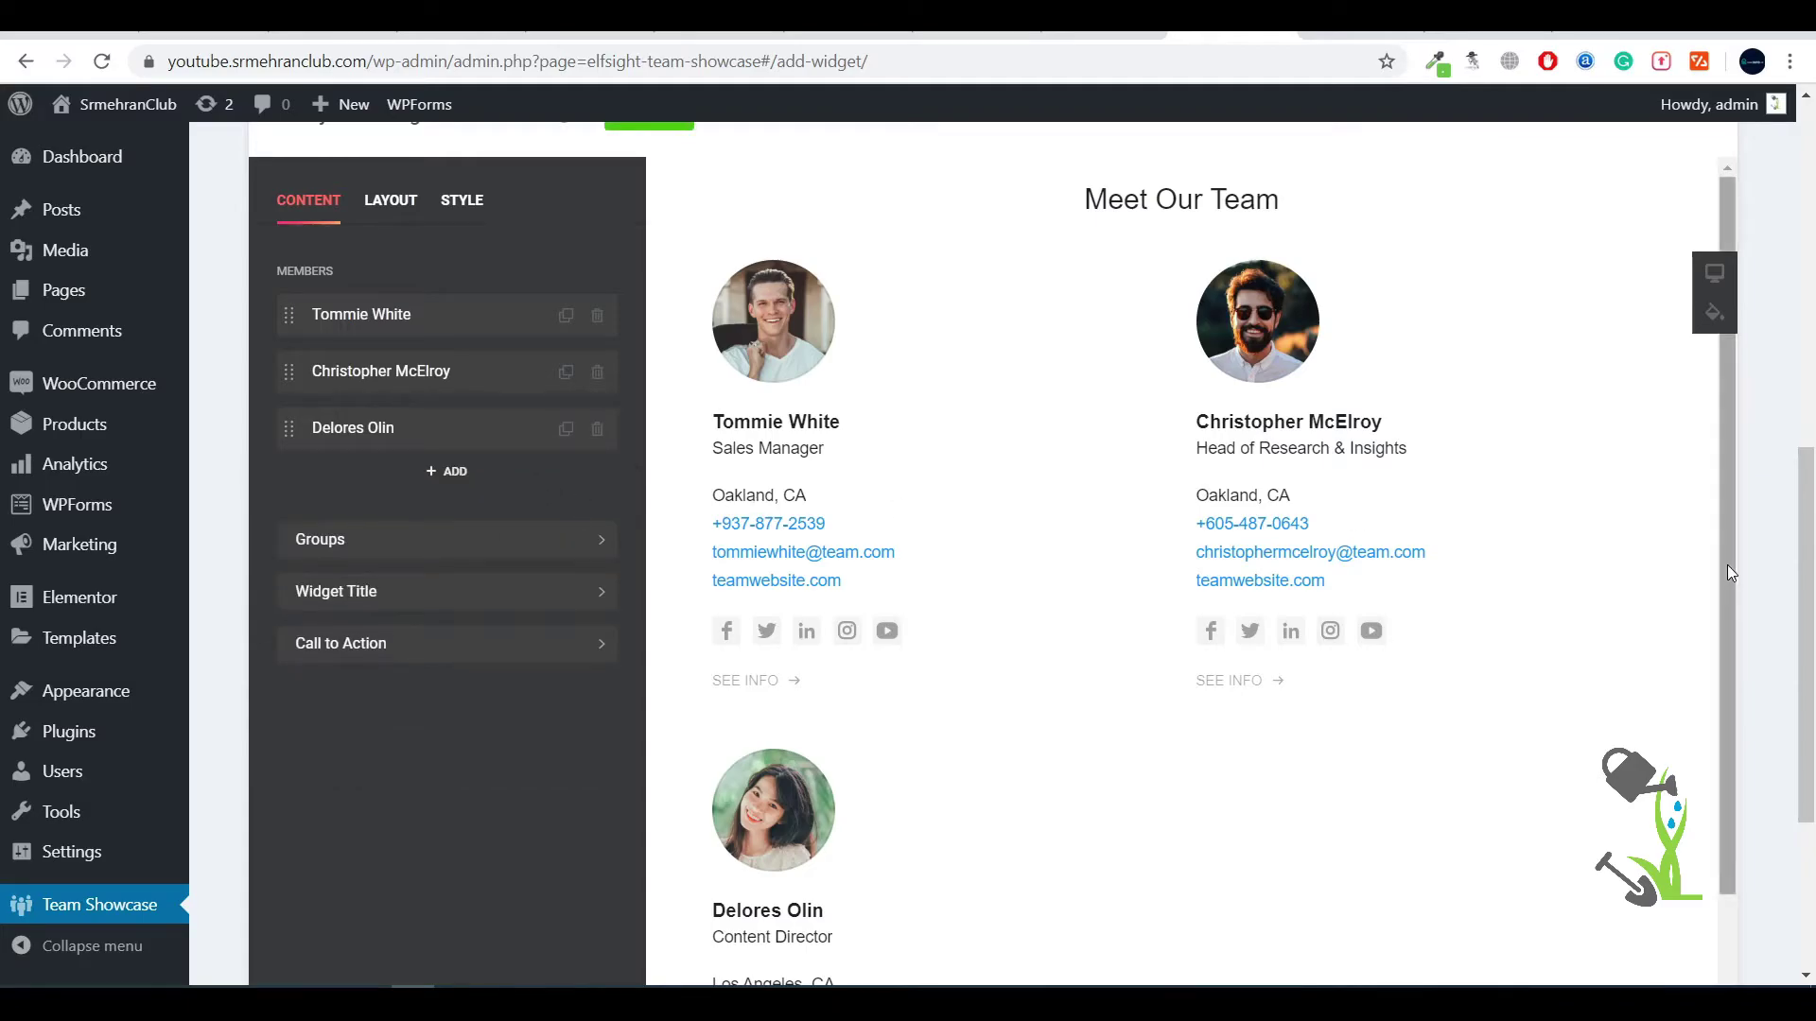
Delete the third member, leaving two, and open the first member's details
scroll(871, 608, up, 3)
click(597, 666)
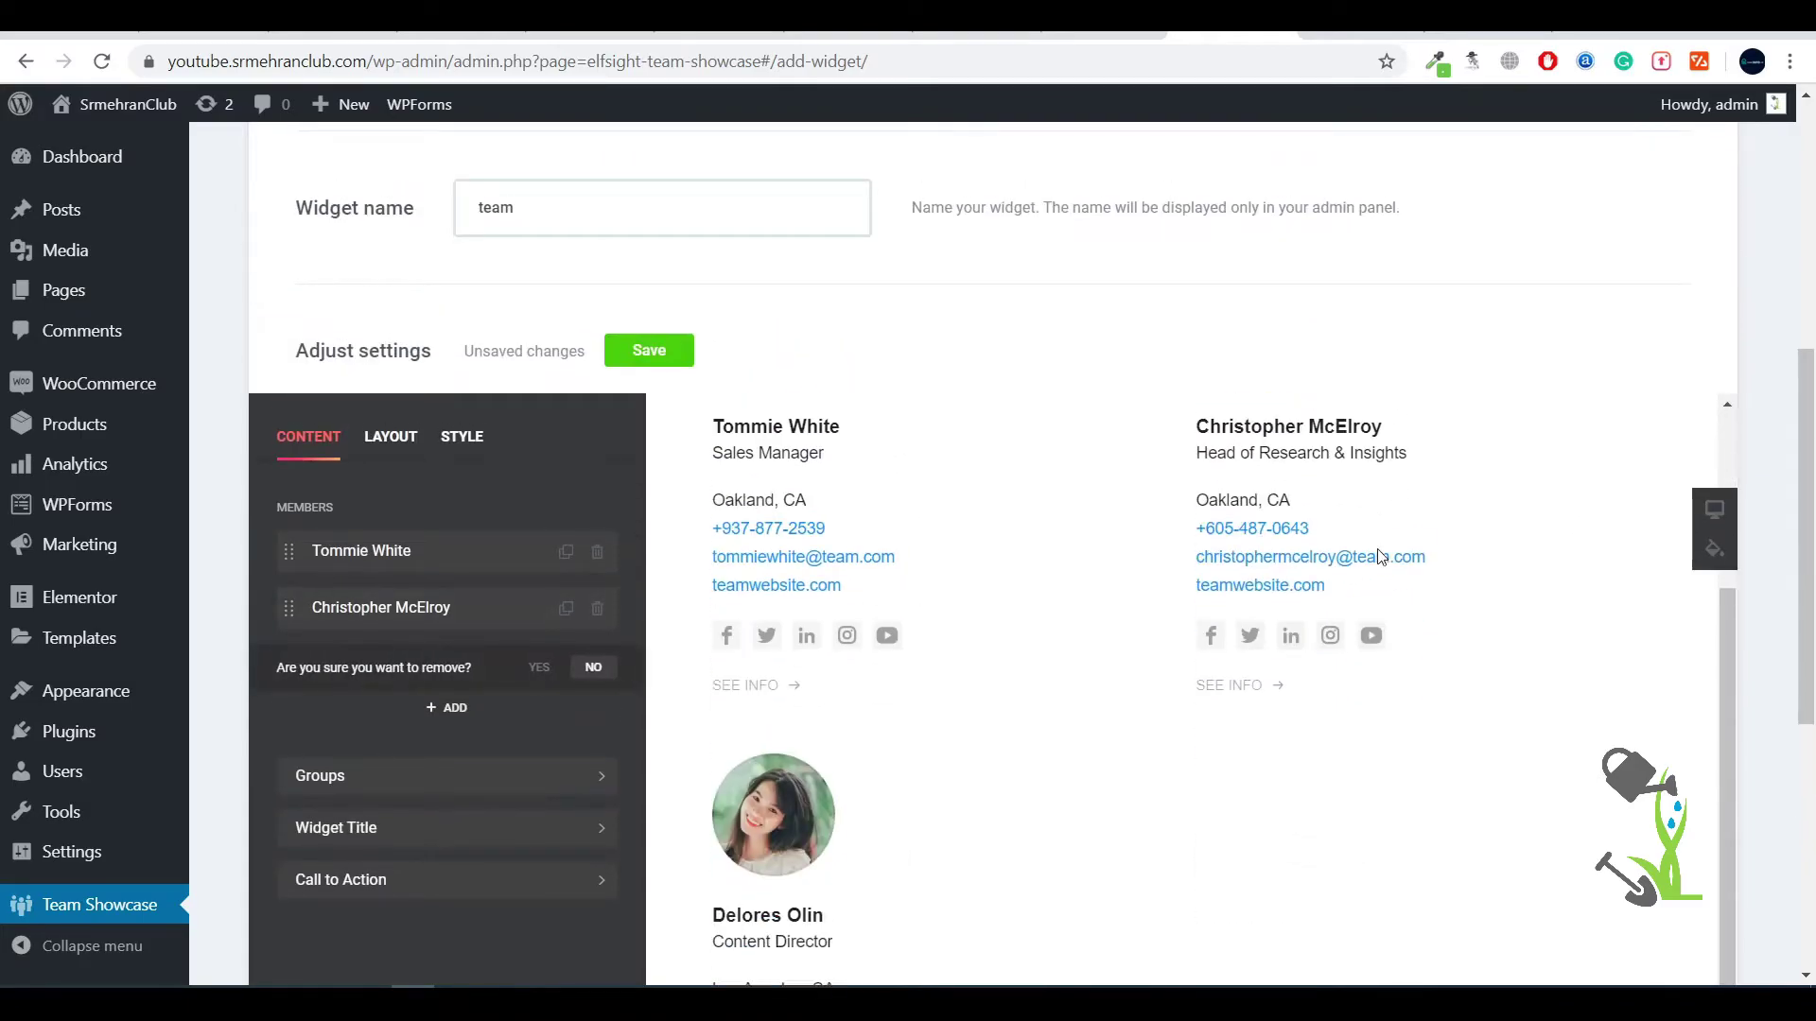
scroll(607, 560, down, 2)
click(539, 549)
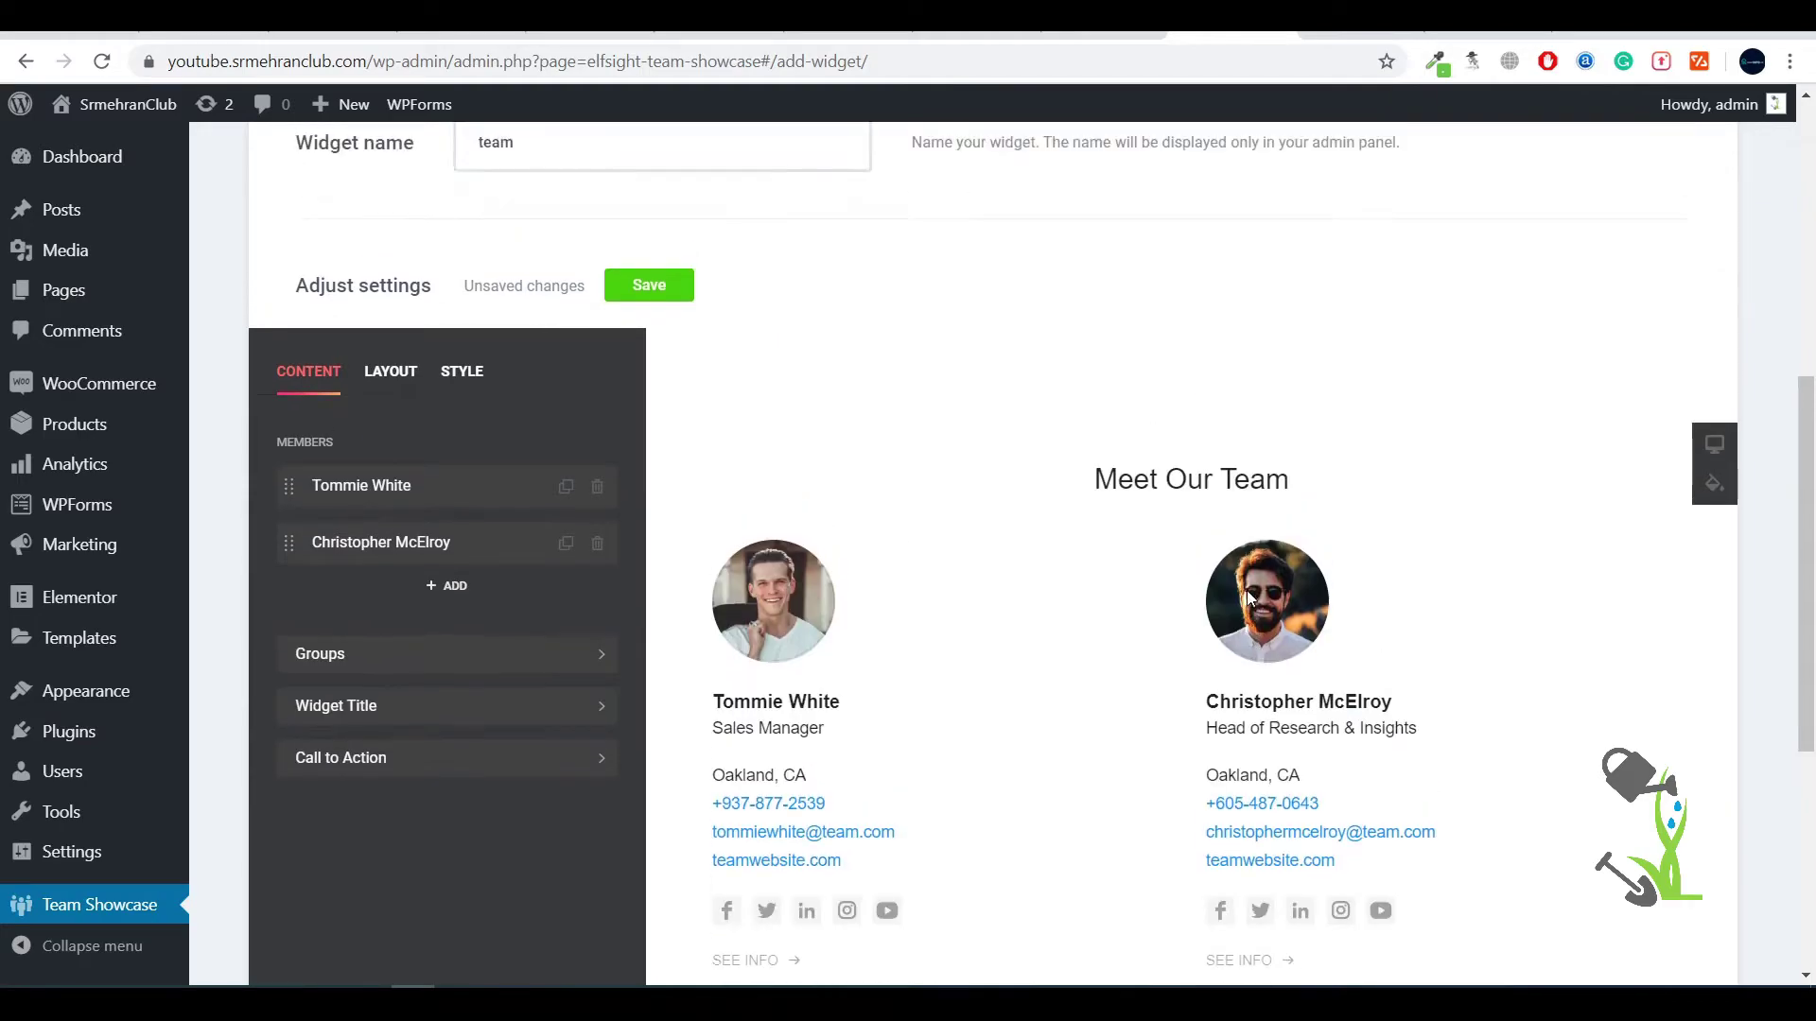
scroll(350, 567, up, 3)
click(359, 672)
scroll(405, 697, down, 1)
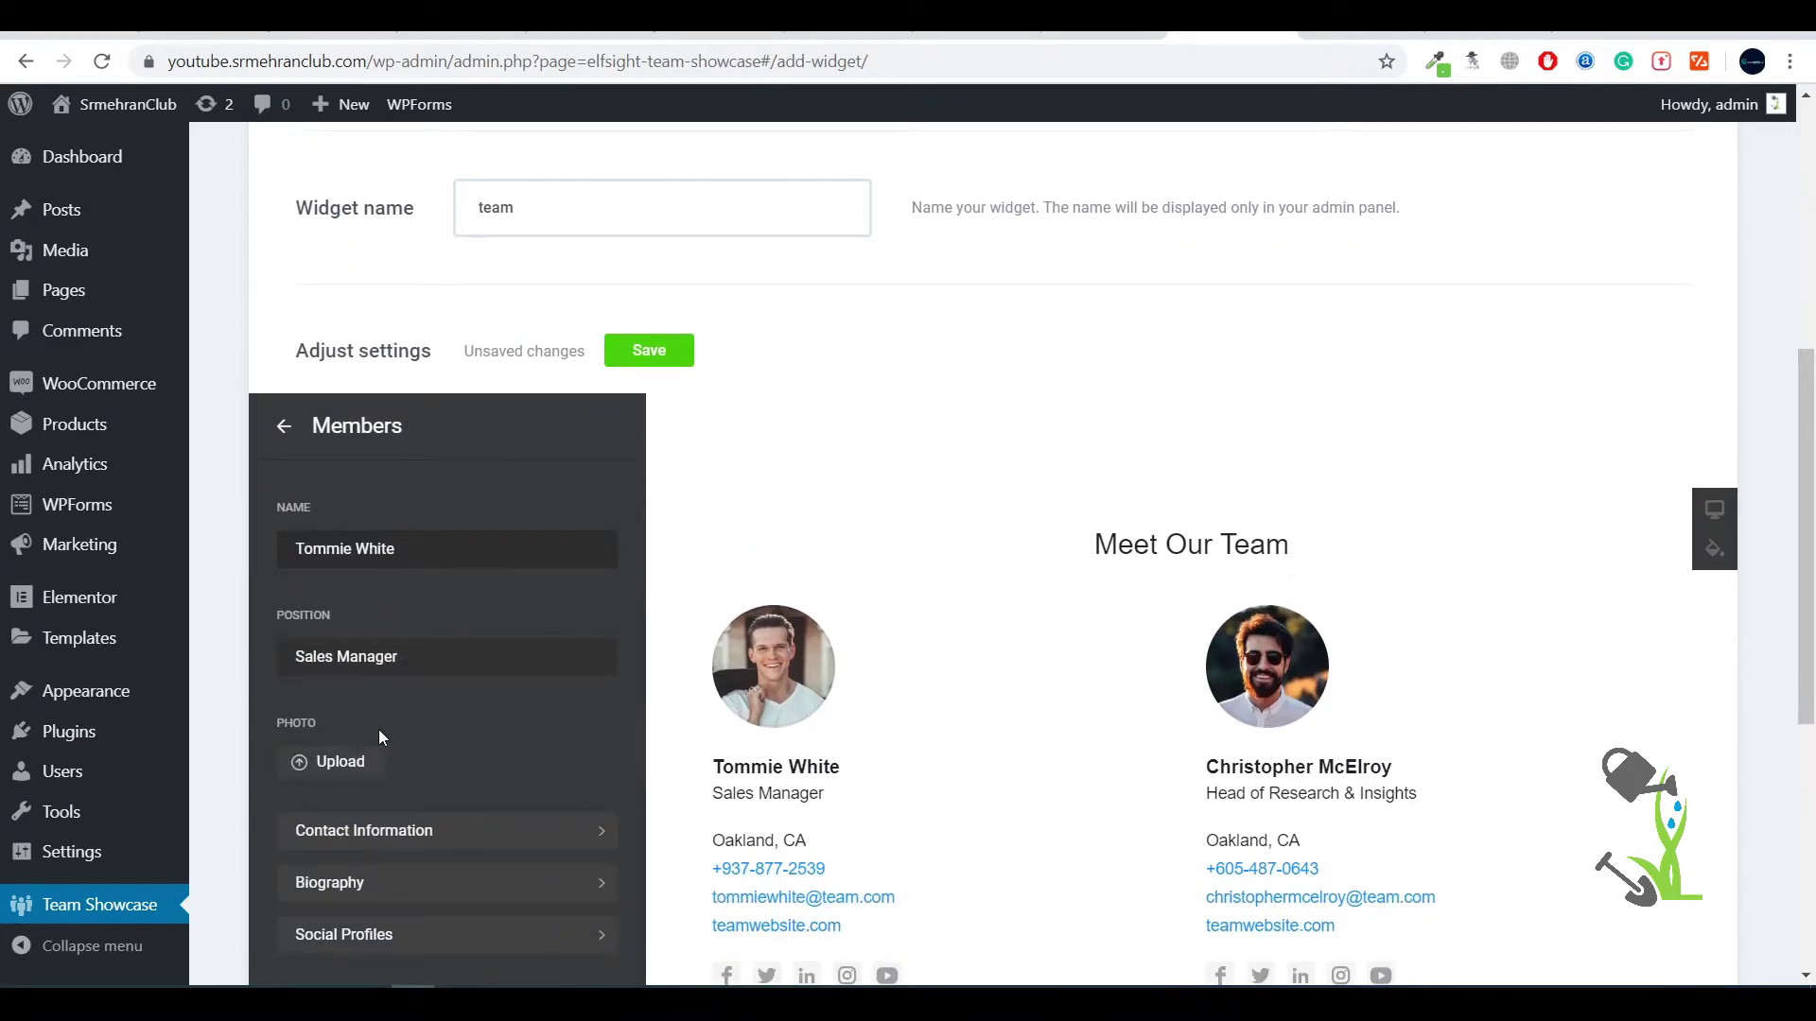
Rename the first member to 'Rohit' with the position 'CEO'
scroll(383, 738, down, 1)
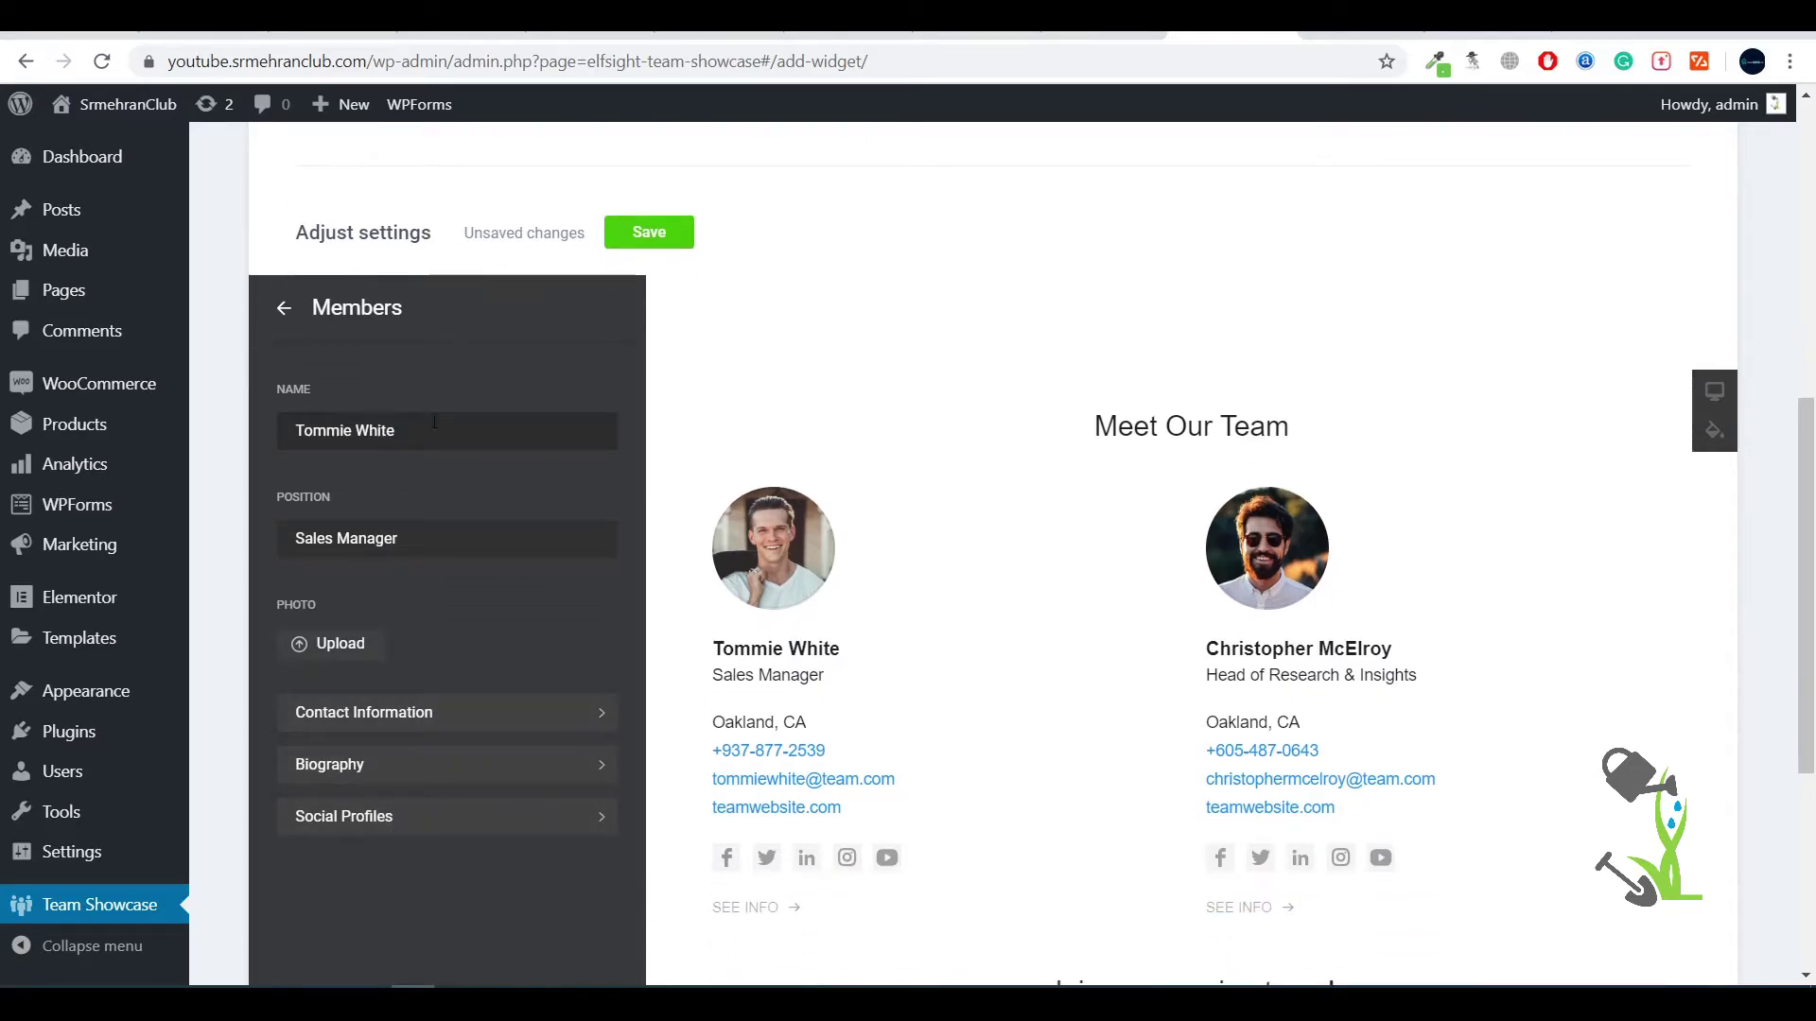
click(412, 443)
triple_click(413, 451)
text(Rohit)
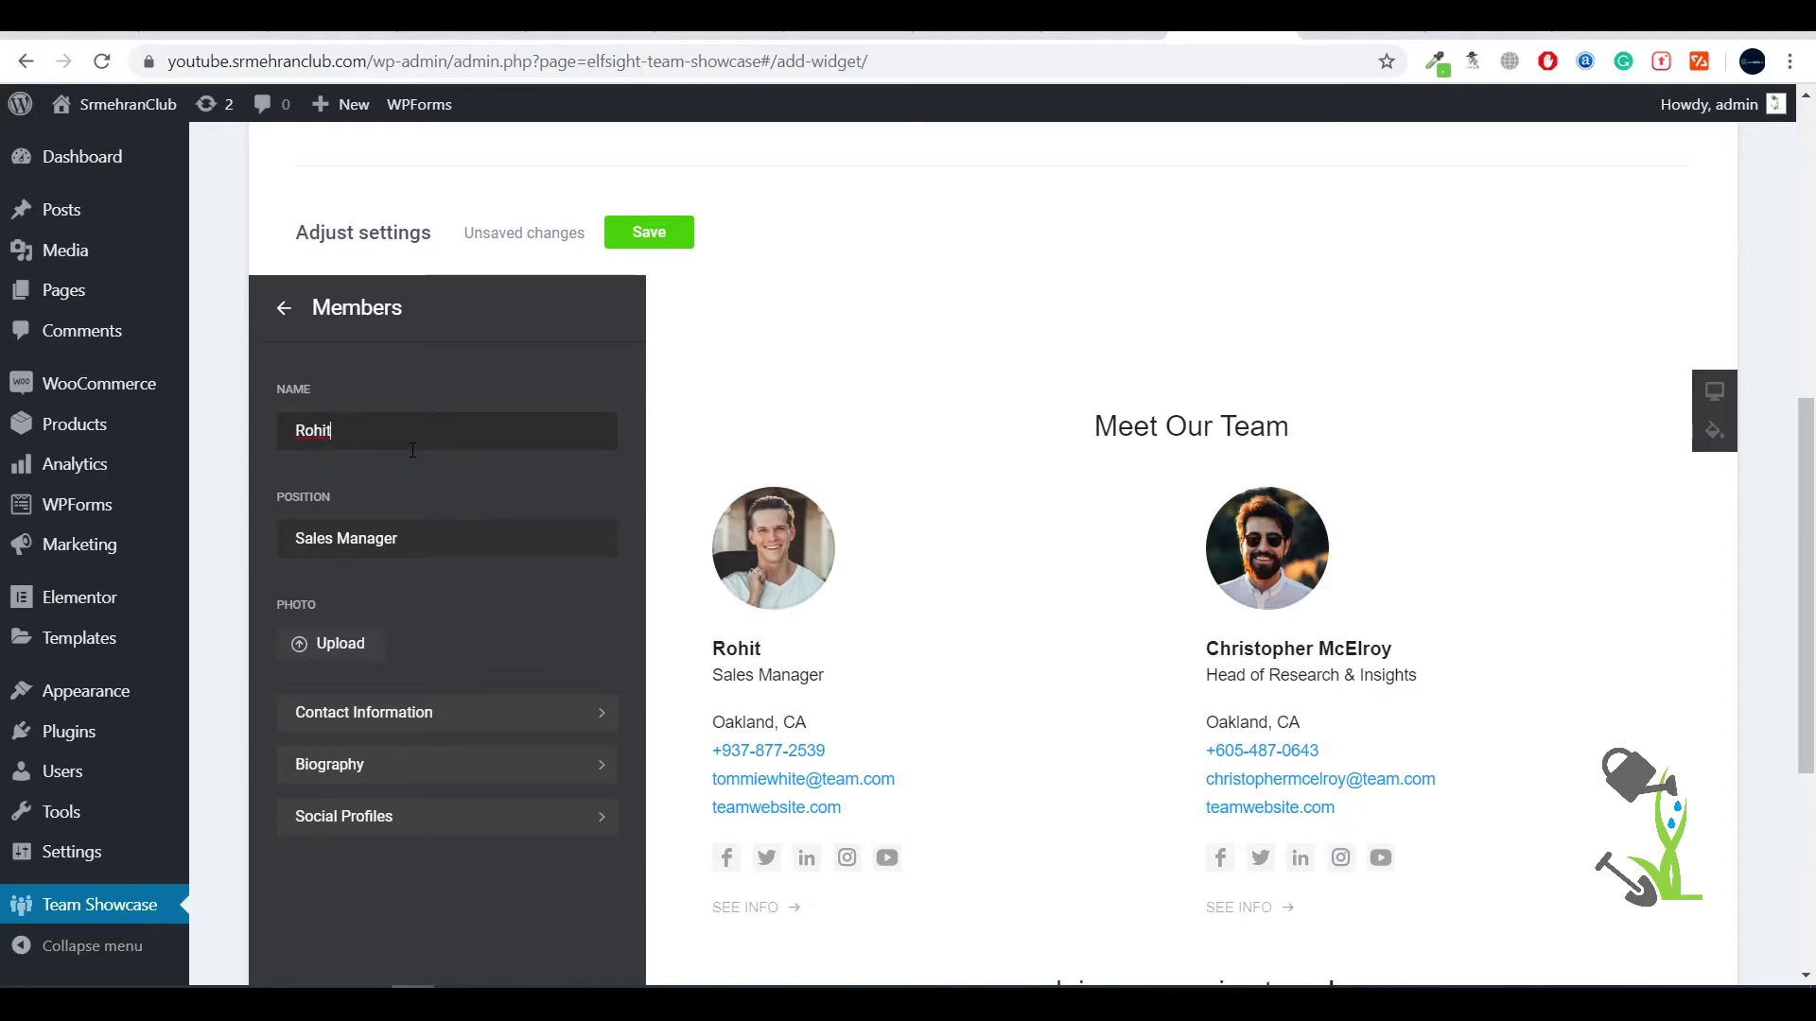
triple_click(501, 555)
text(CEO)
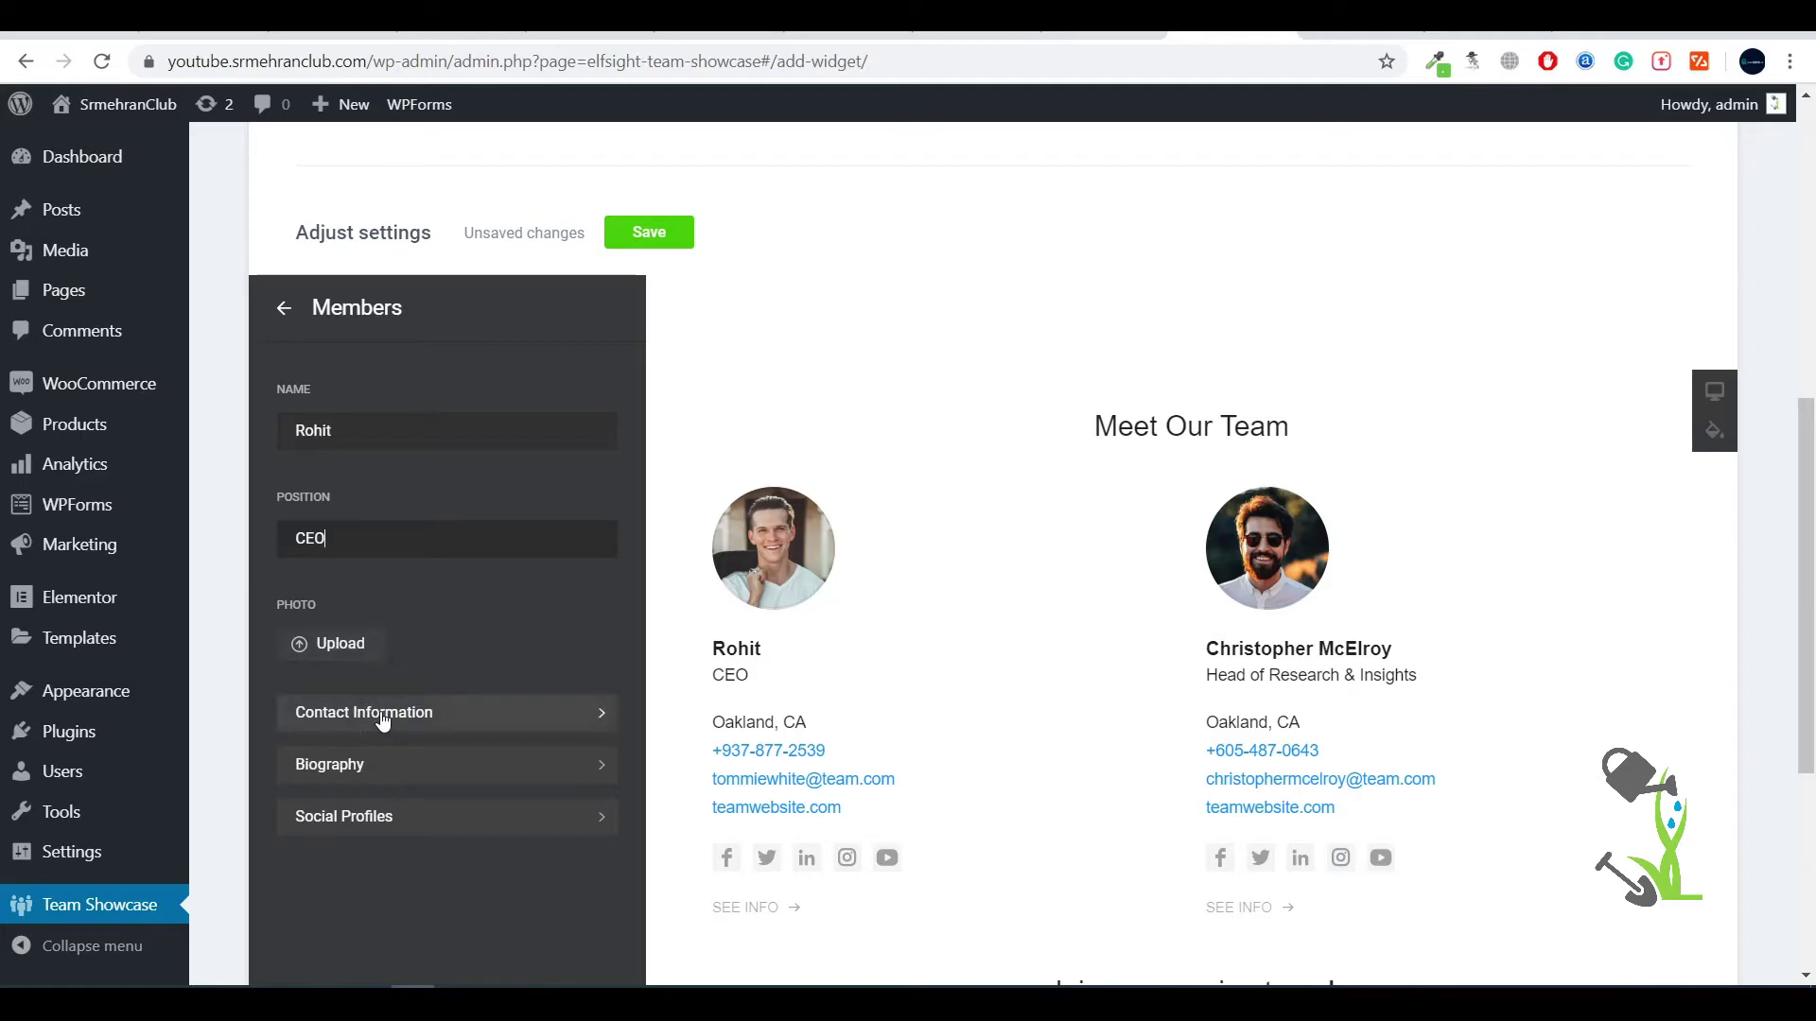
Look through the member's contact information and biography sections
click(386, 715)
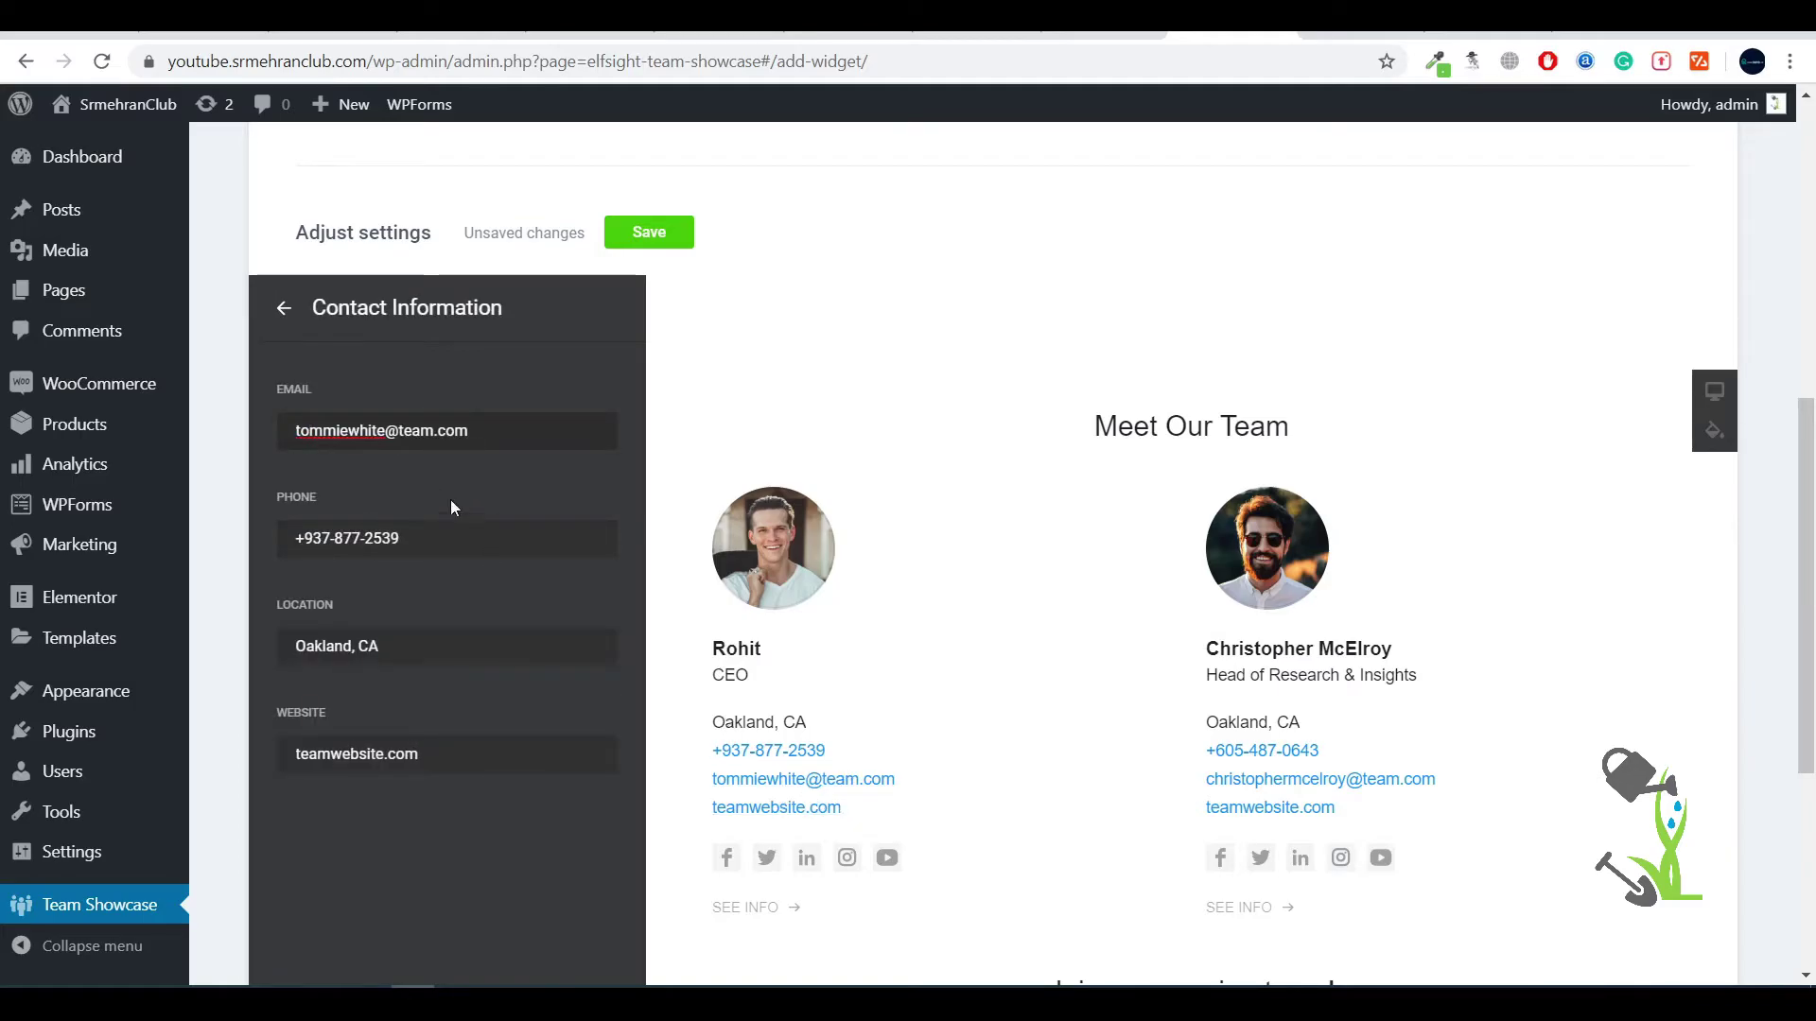
click(283, 308)
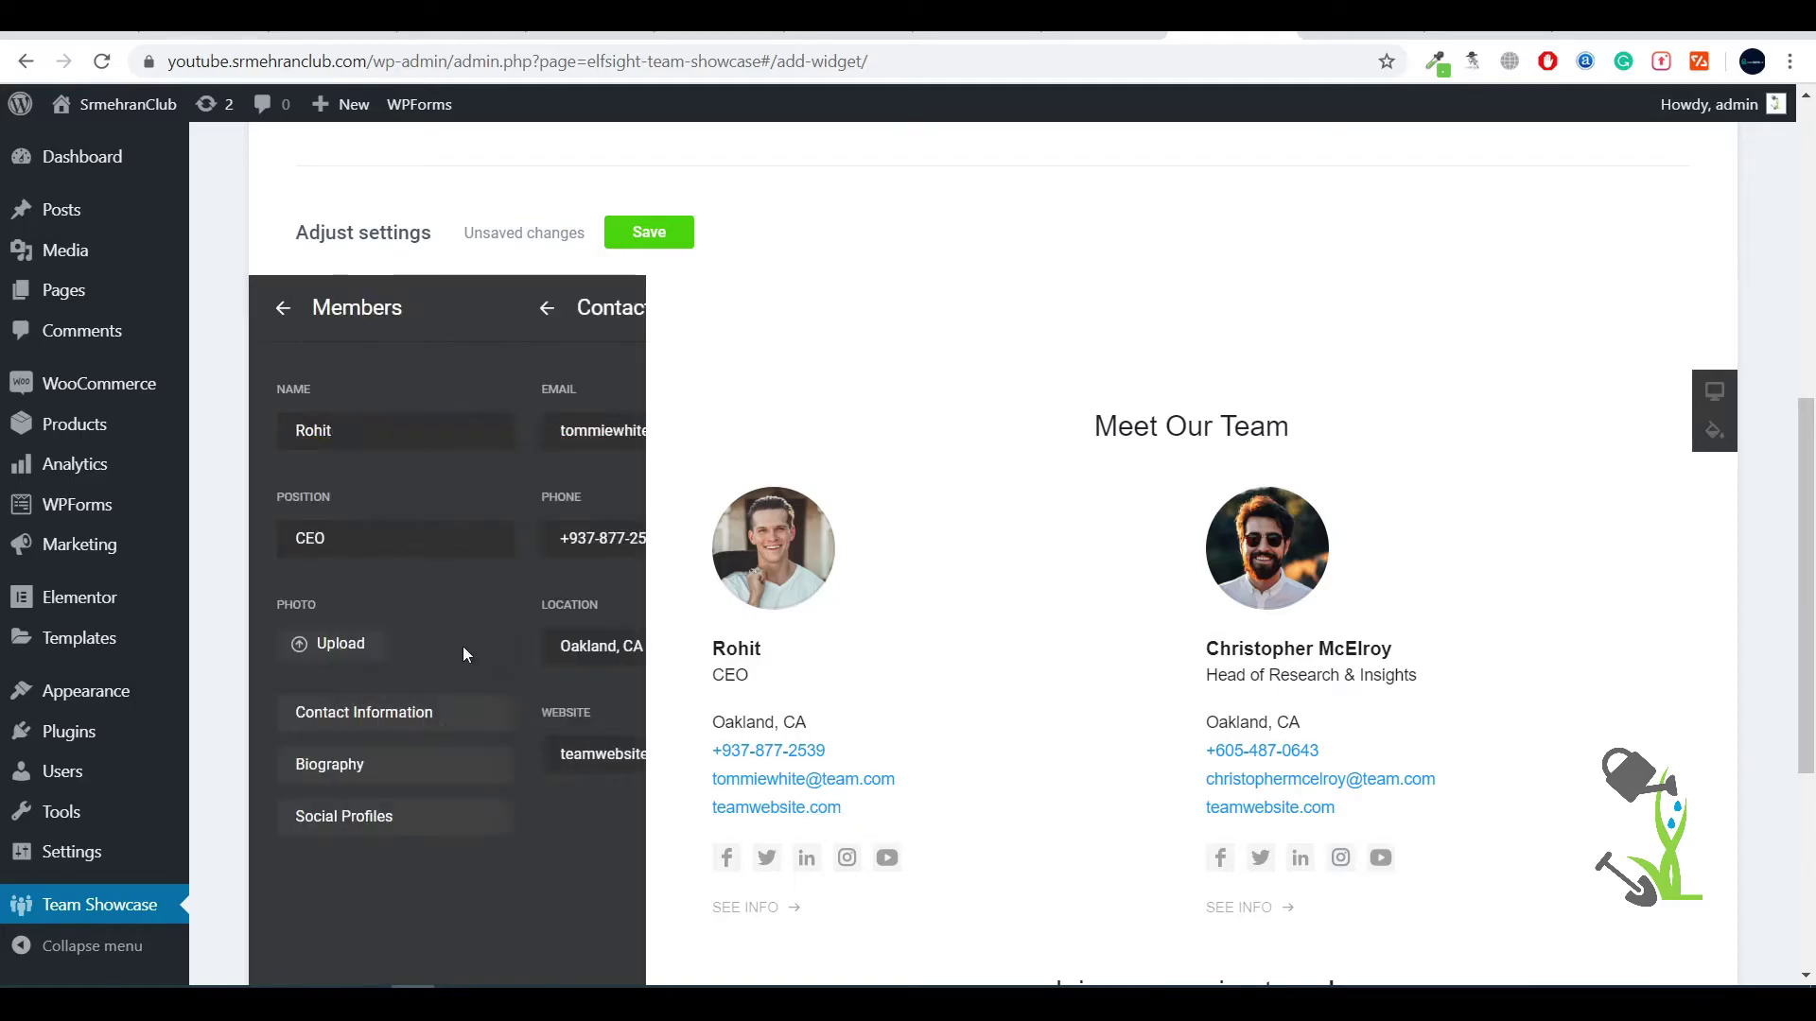
click(426, 783)
scroll(945, 637, down, 4)
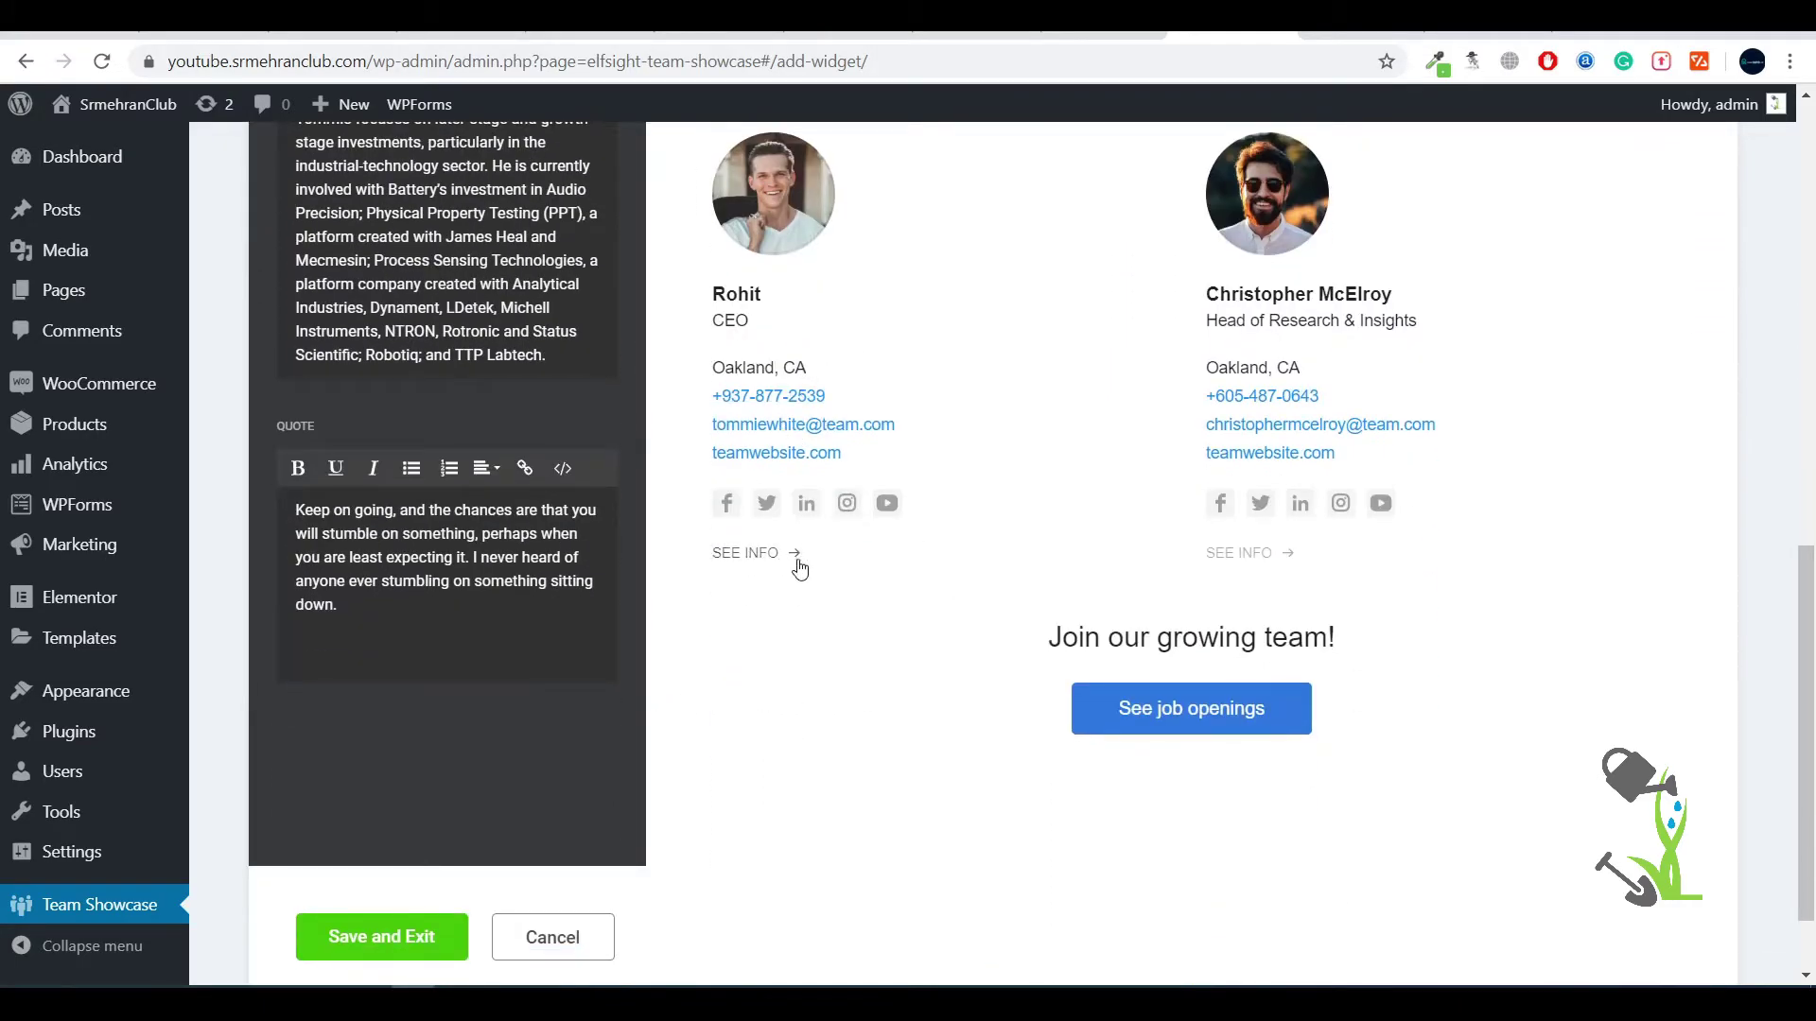
scroll(759, 555, up, 5)
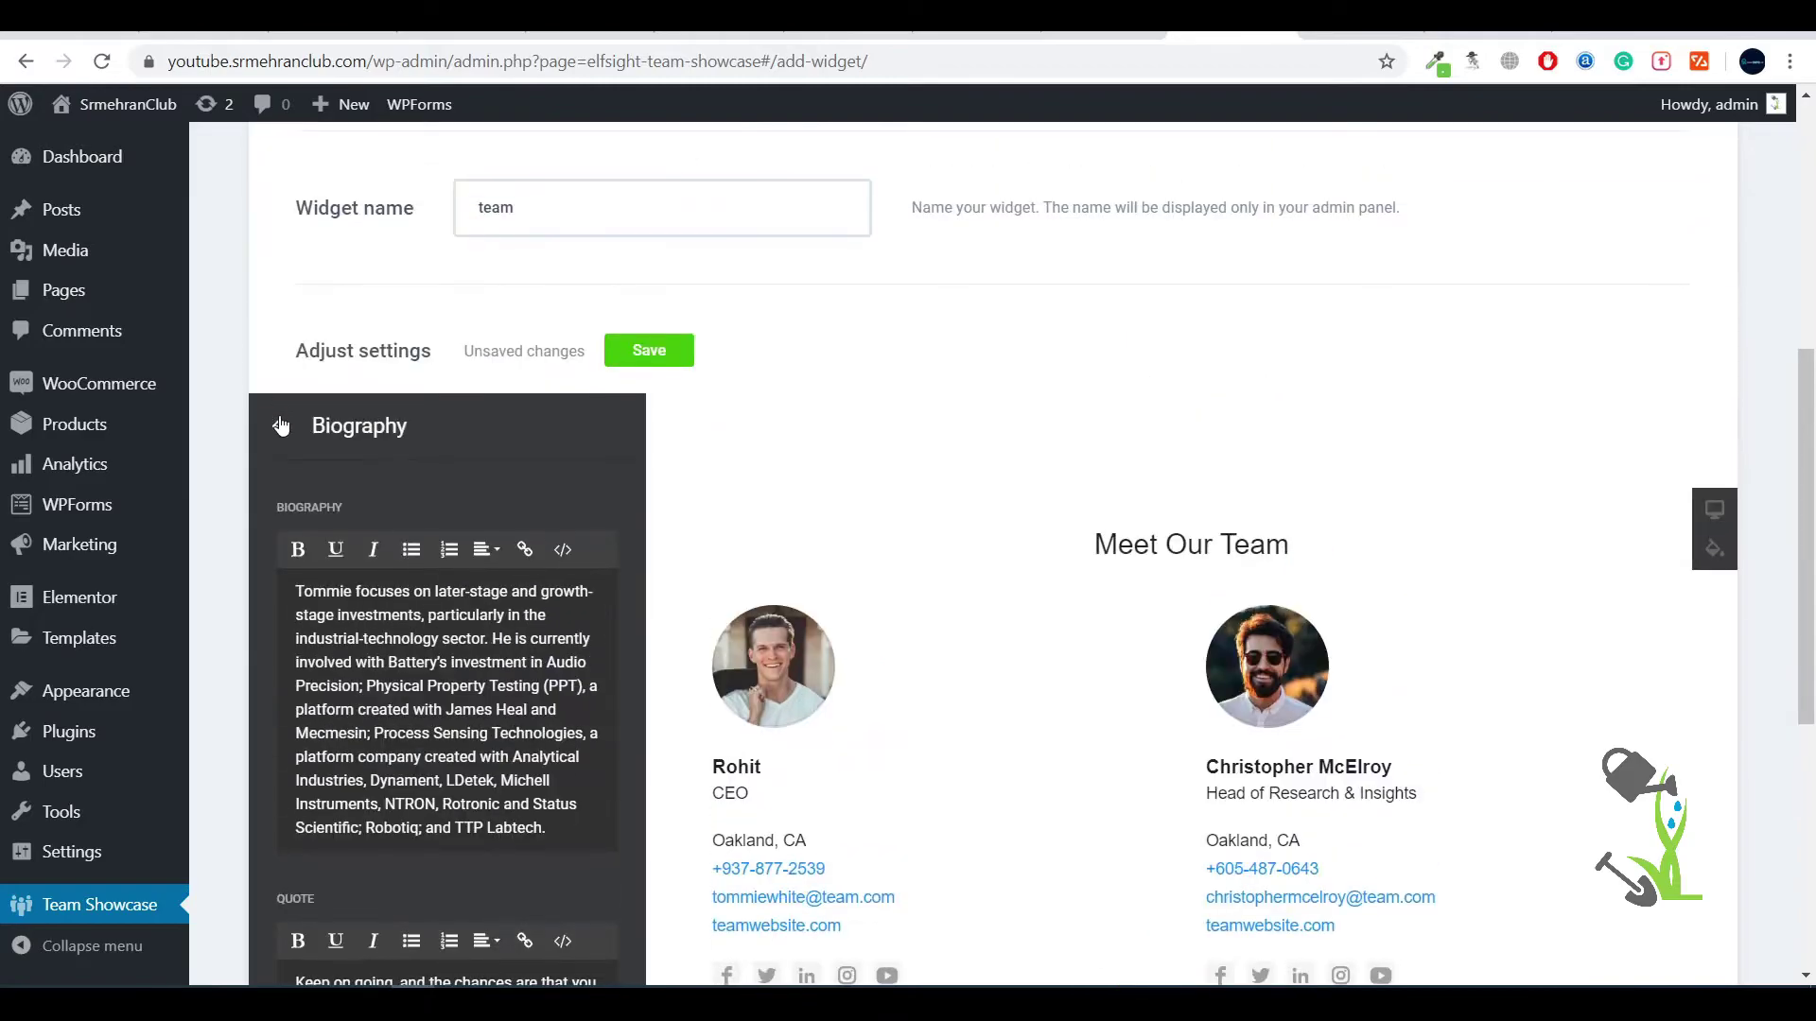
click(282, 426)
scroll(756, 695, down, 4)
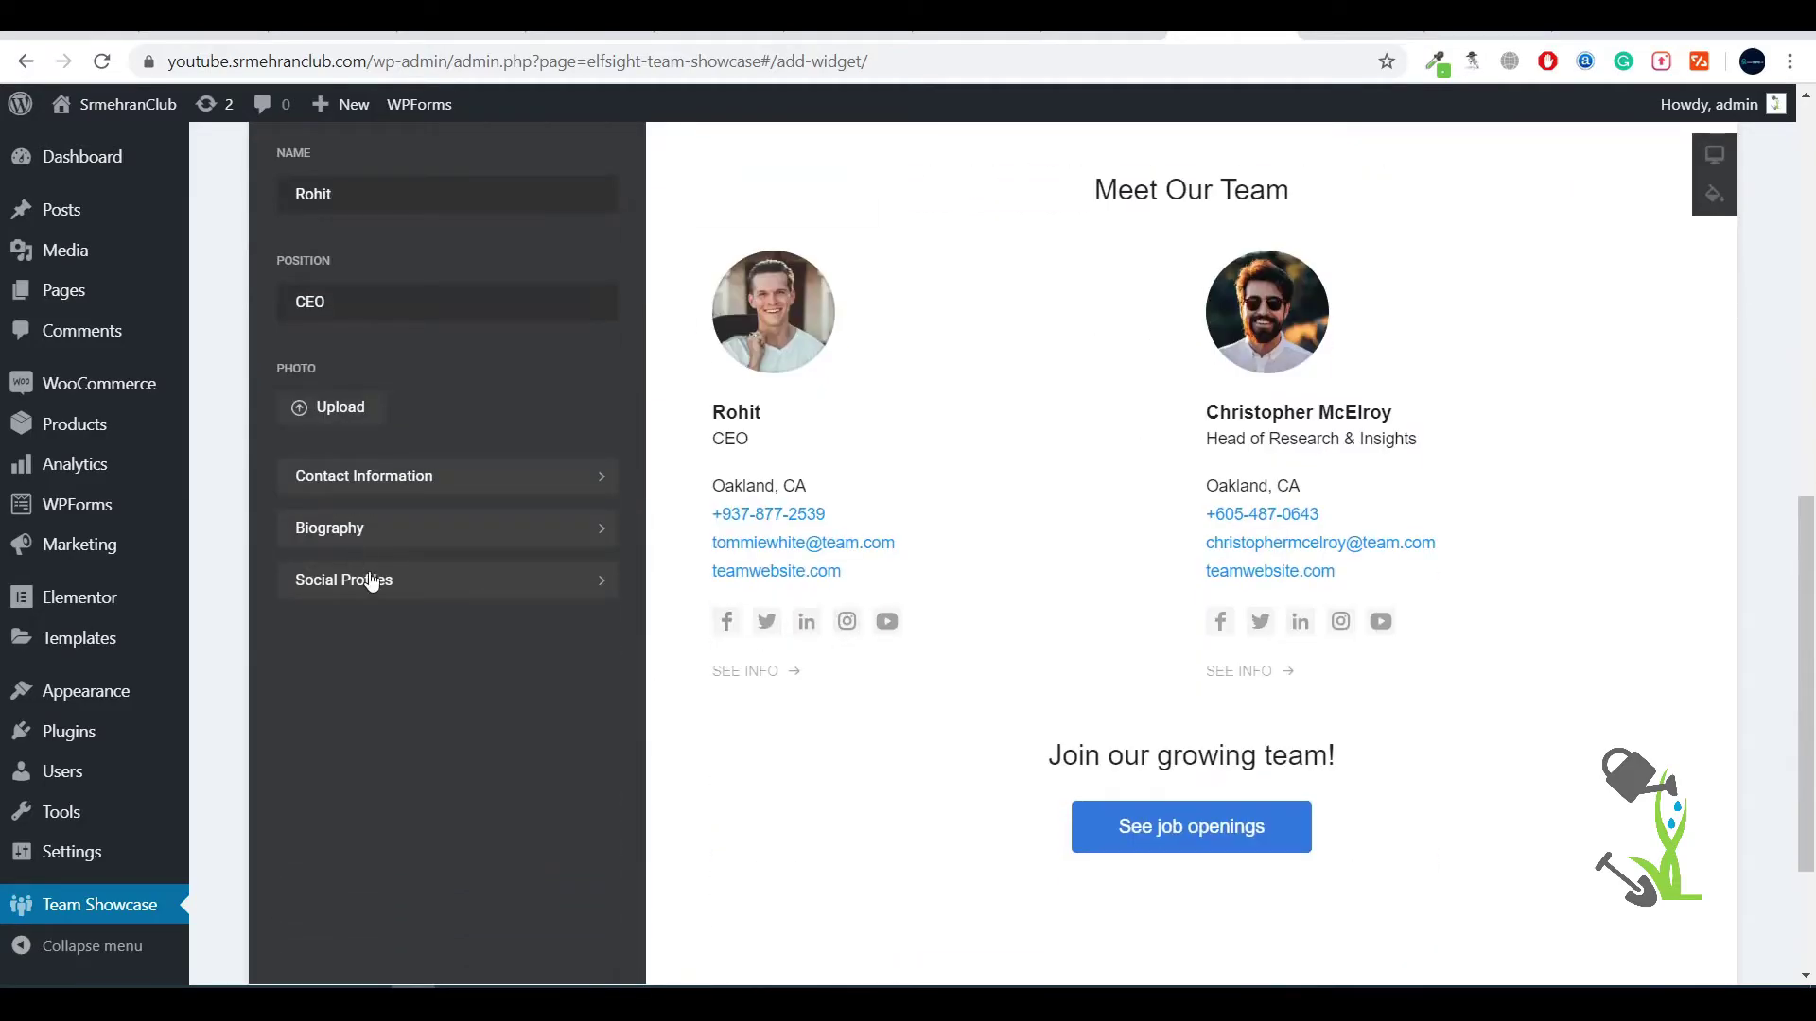
Clear the member's Instagram link and return to the Members list
click(372, 580)
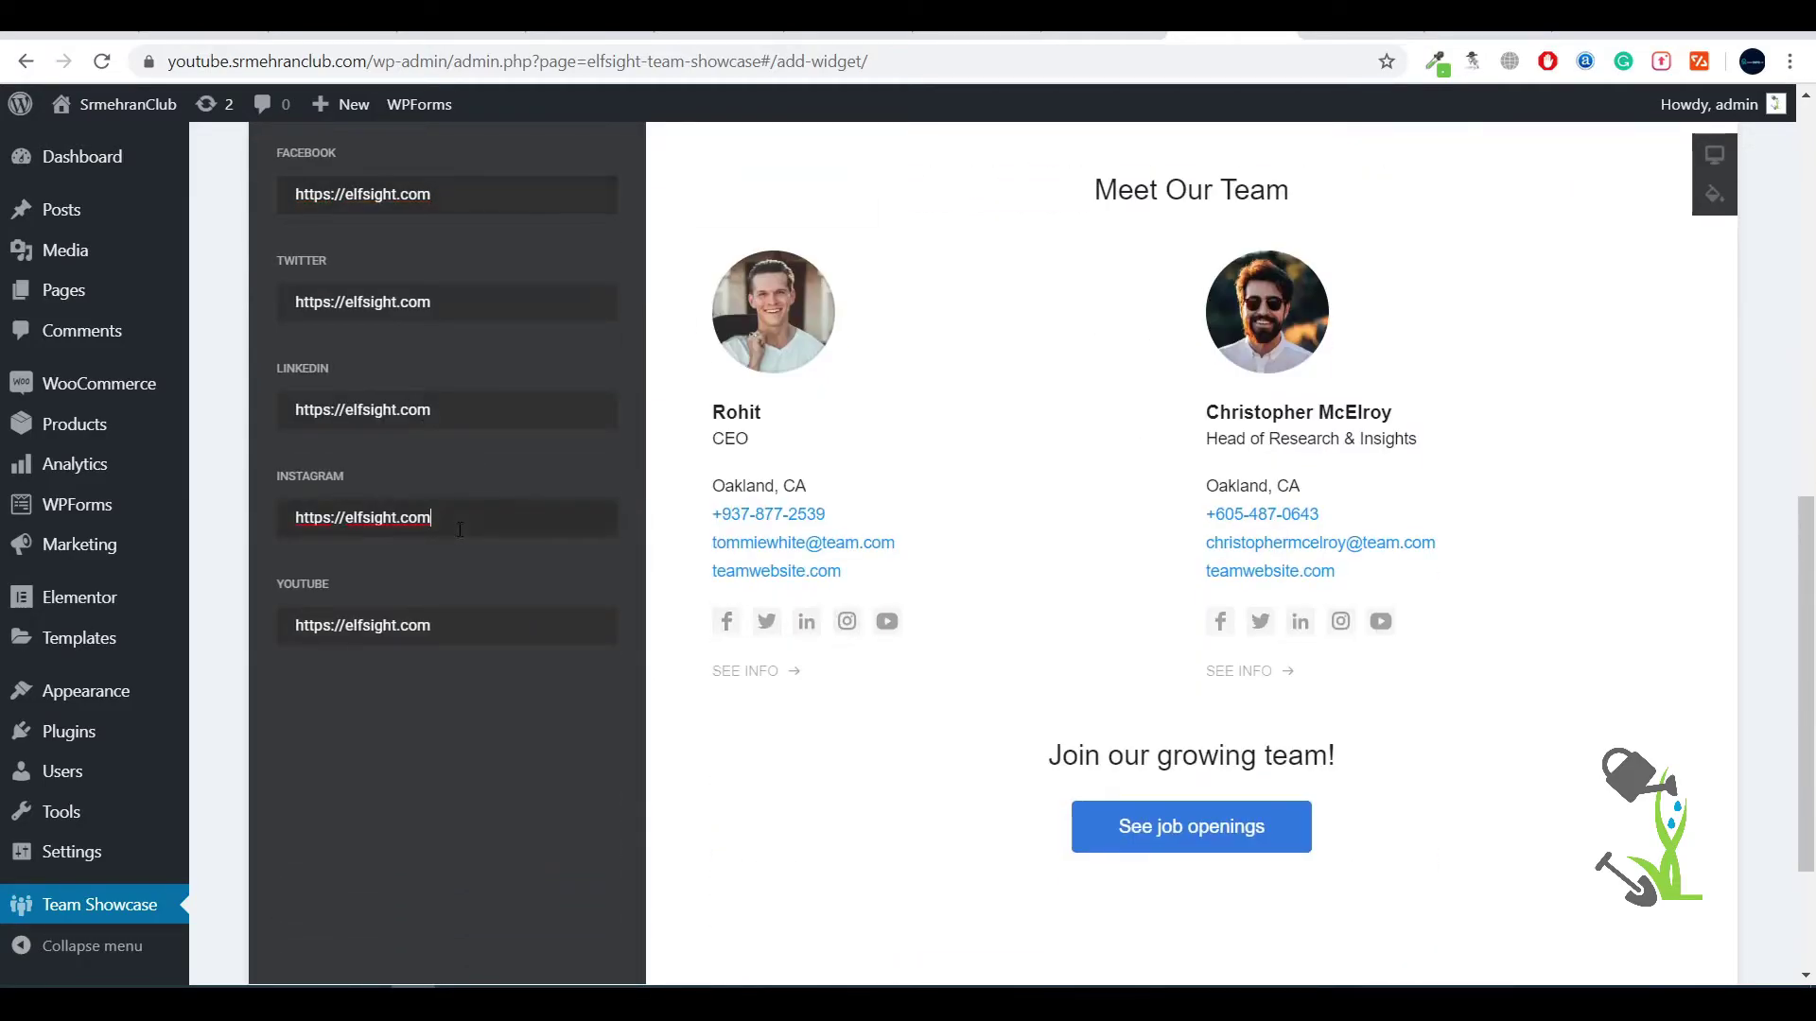
key(ctrl+a)
text(#)
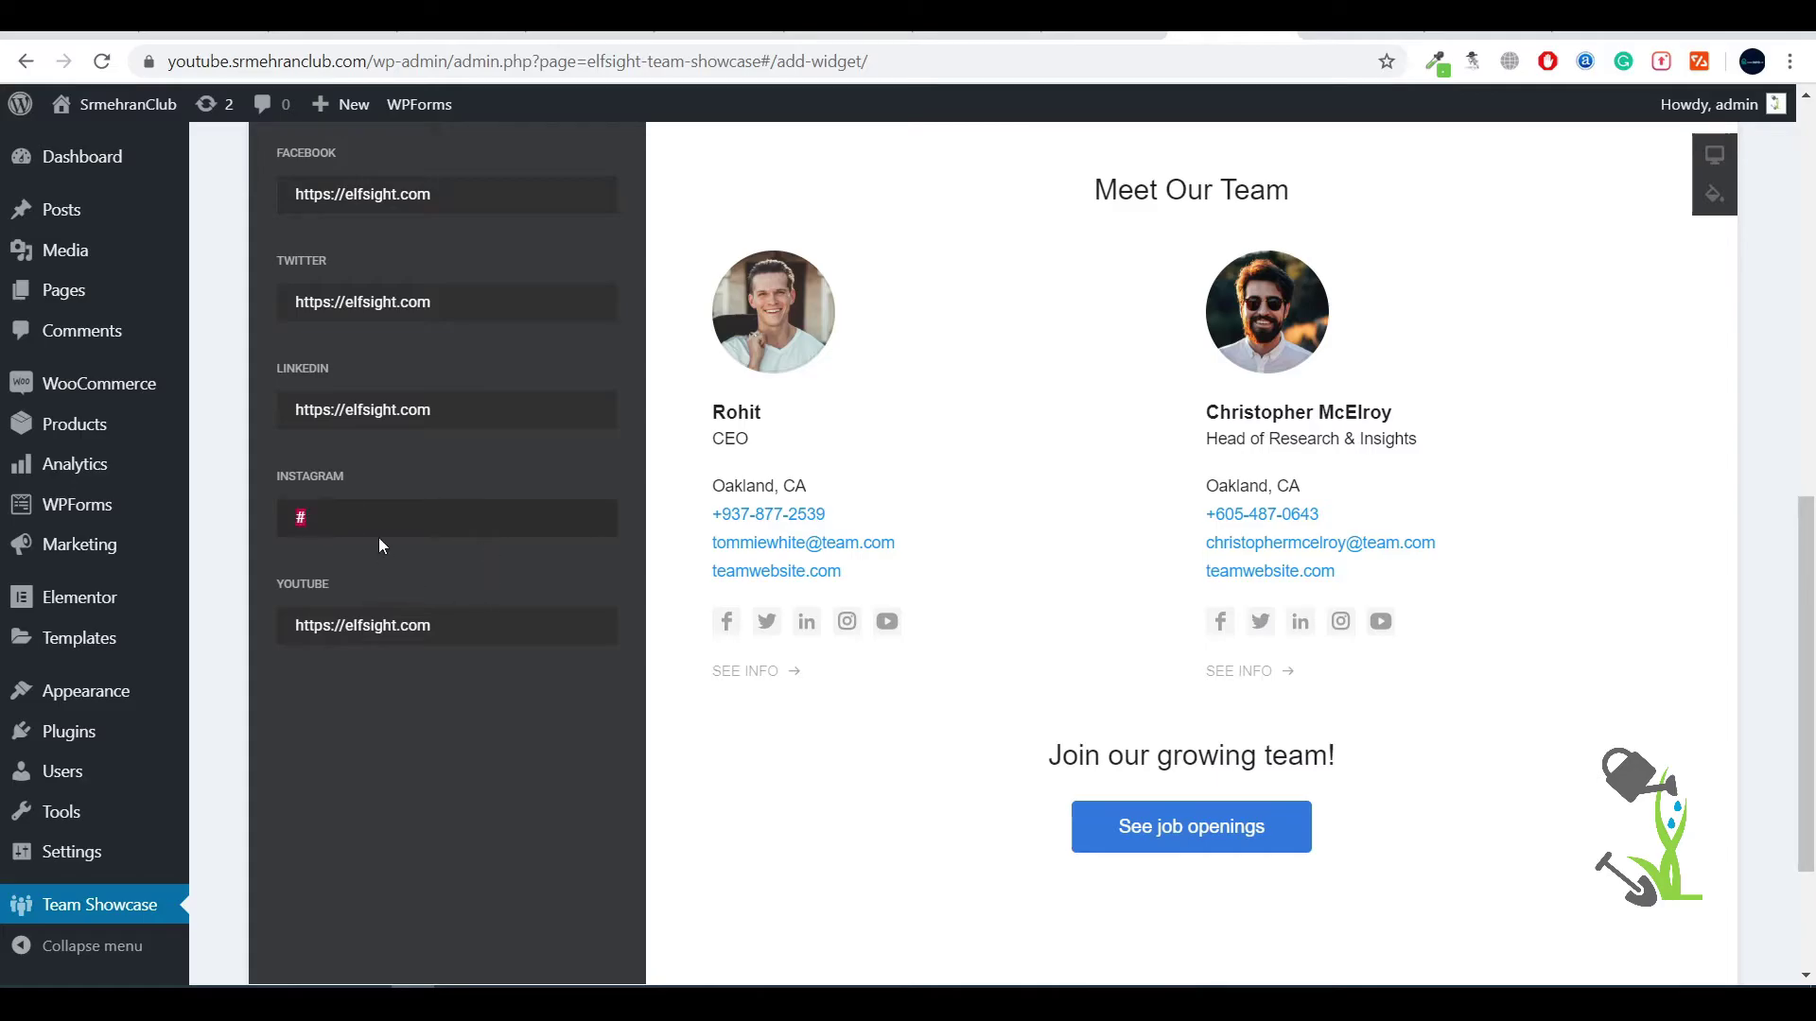
key(BackSpace)
scroll(875, 632, up, 3)
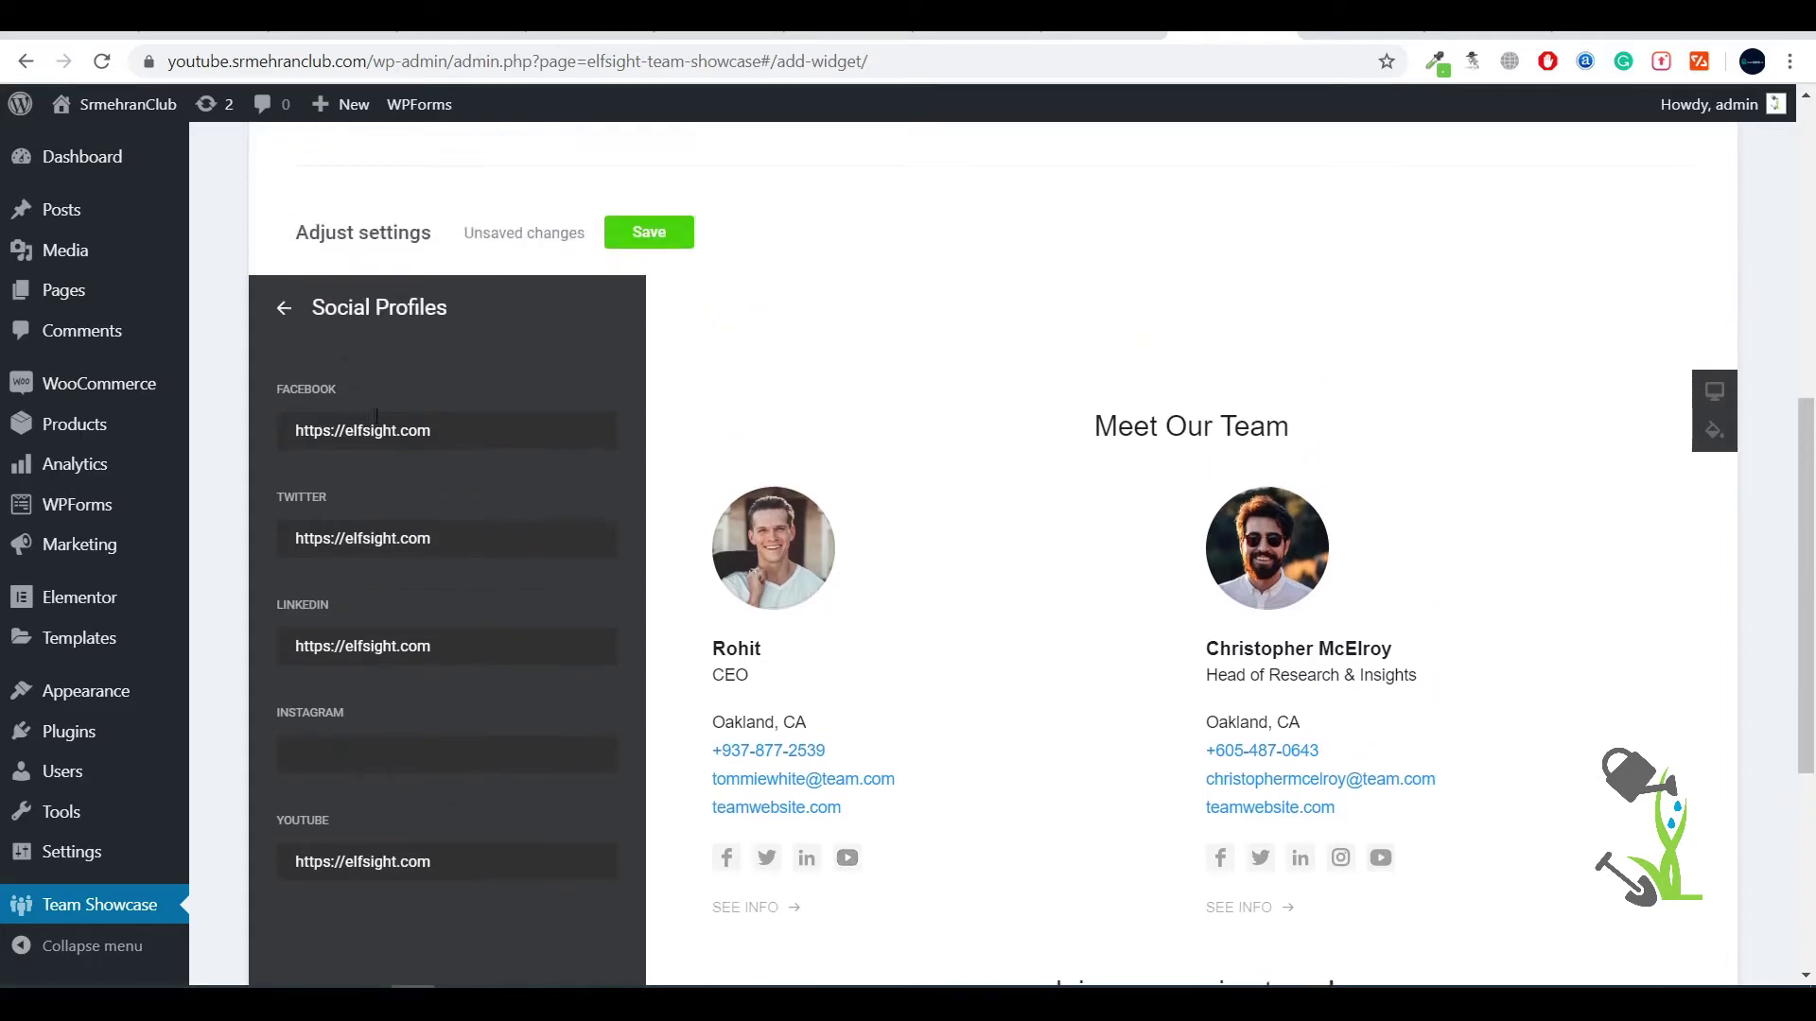
click(278, 327)
click(279, 308)
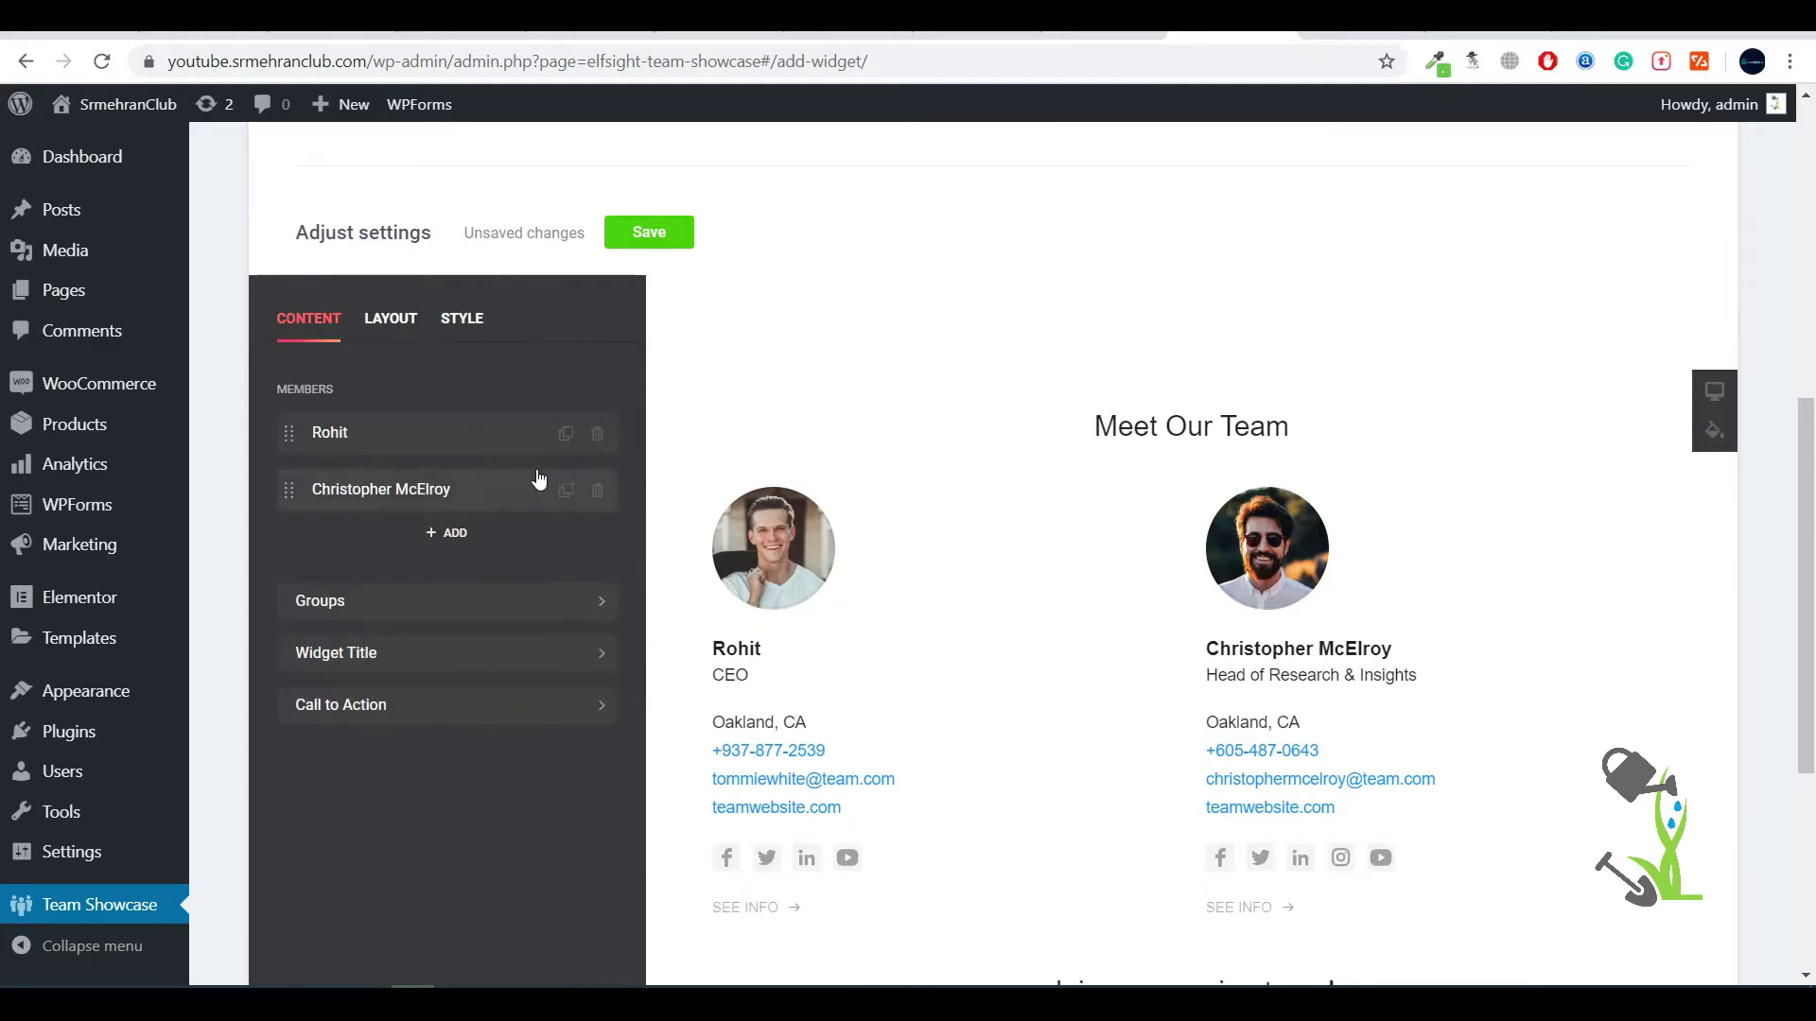
Turn on member Groups, displayed as Filters
click(441, 612)
click(322, 422)
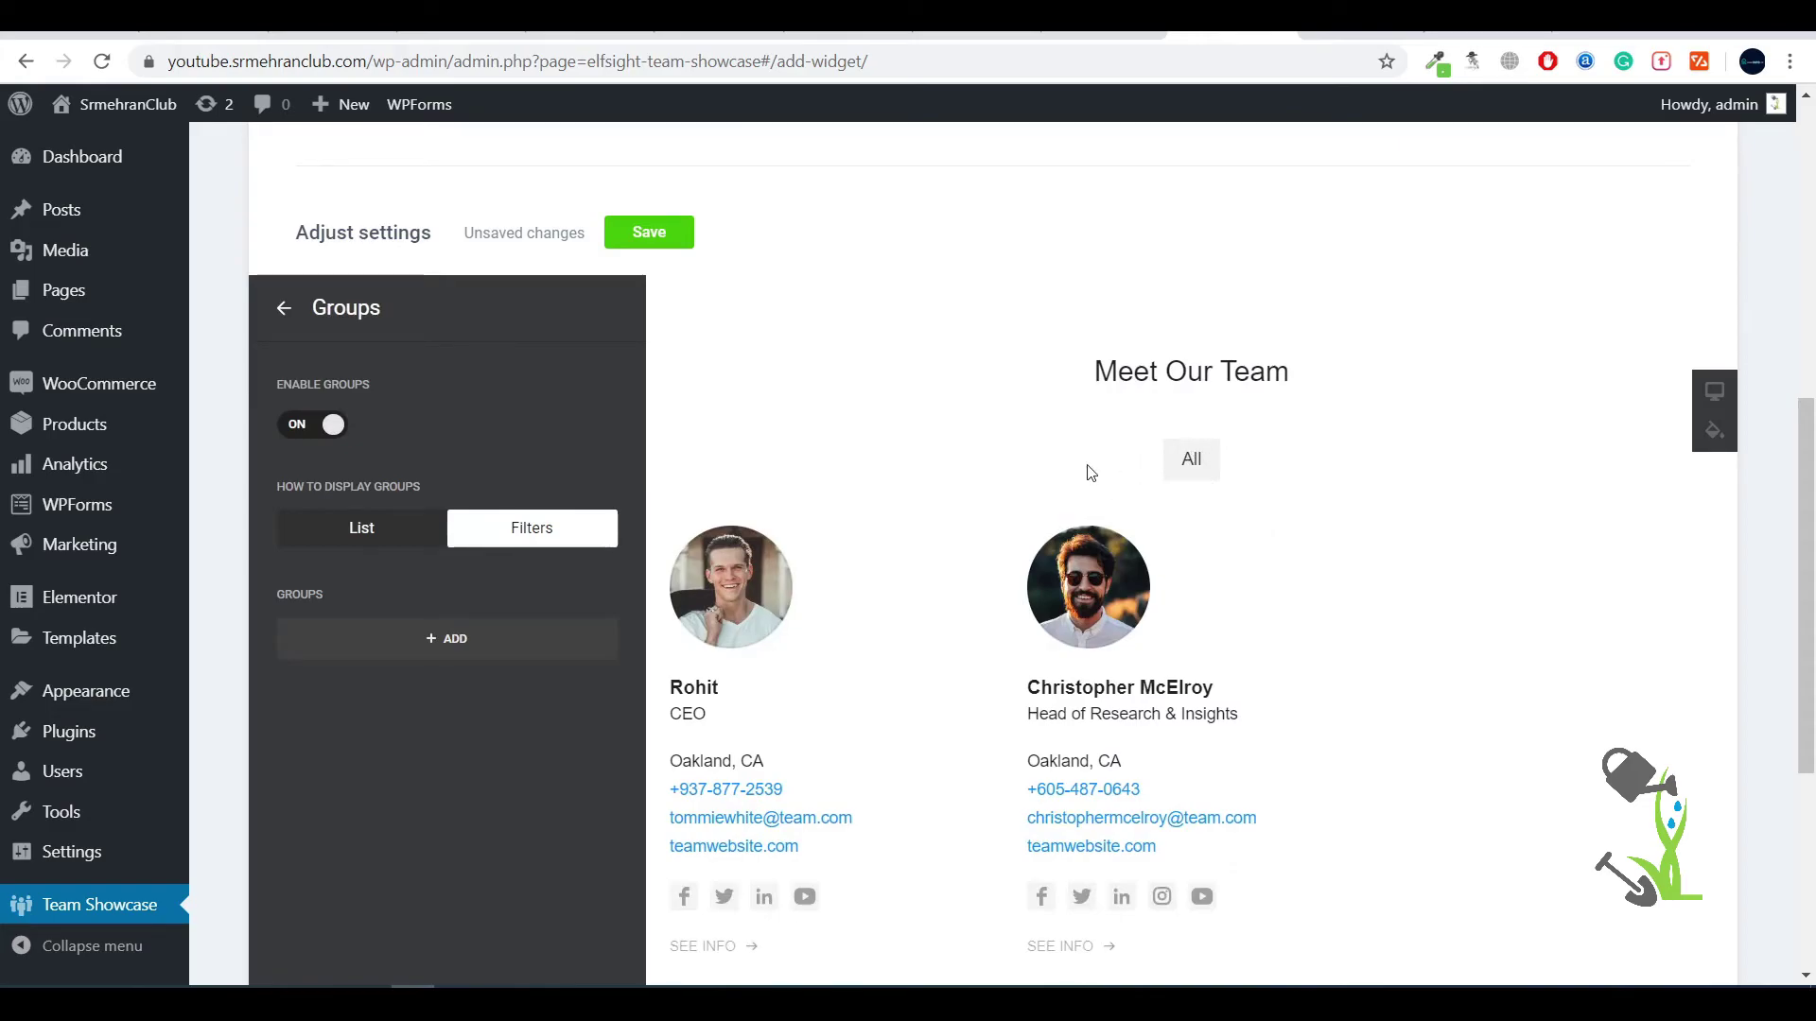
click(395, 534)
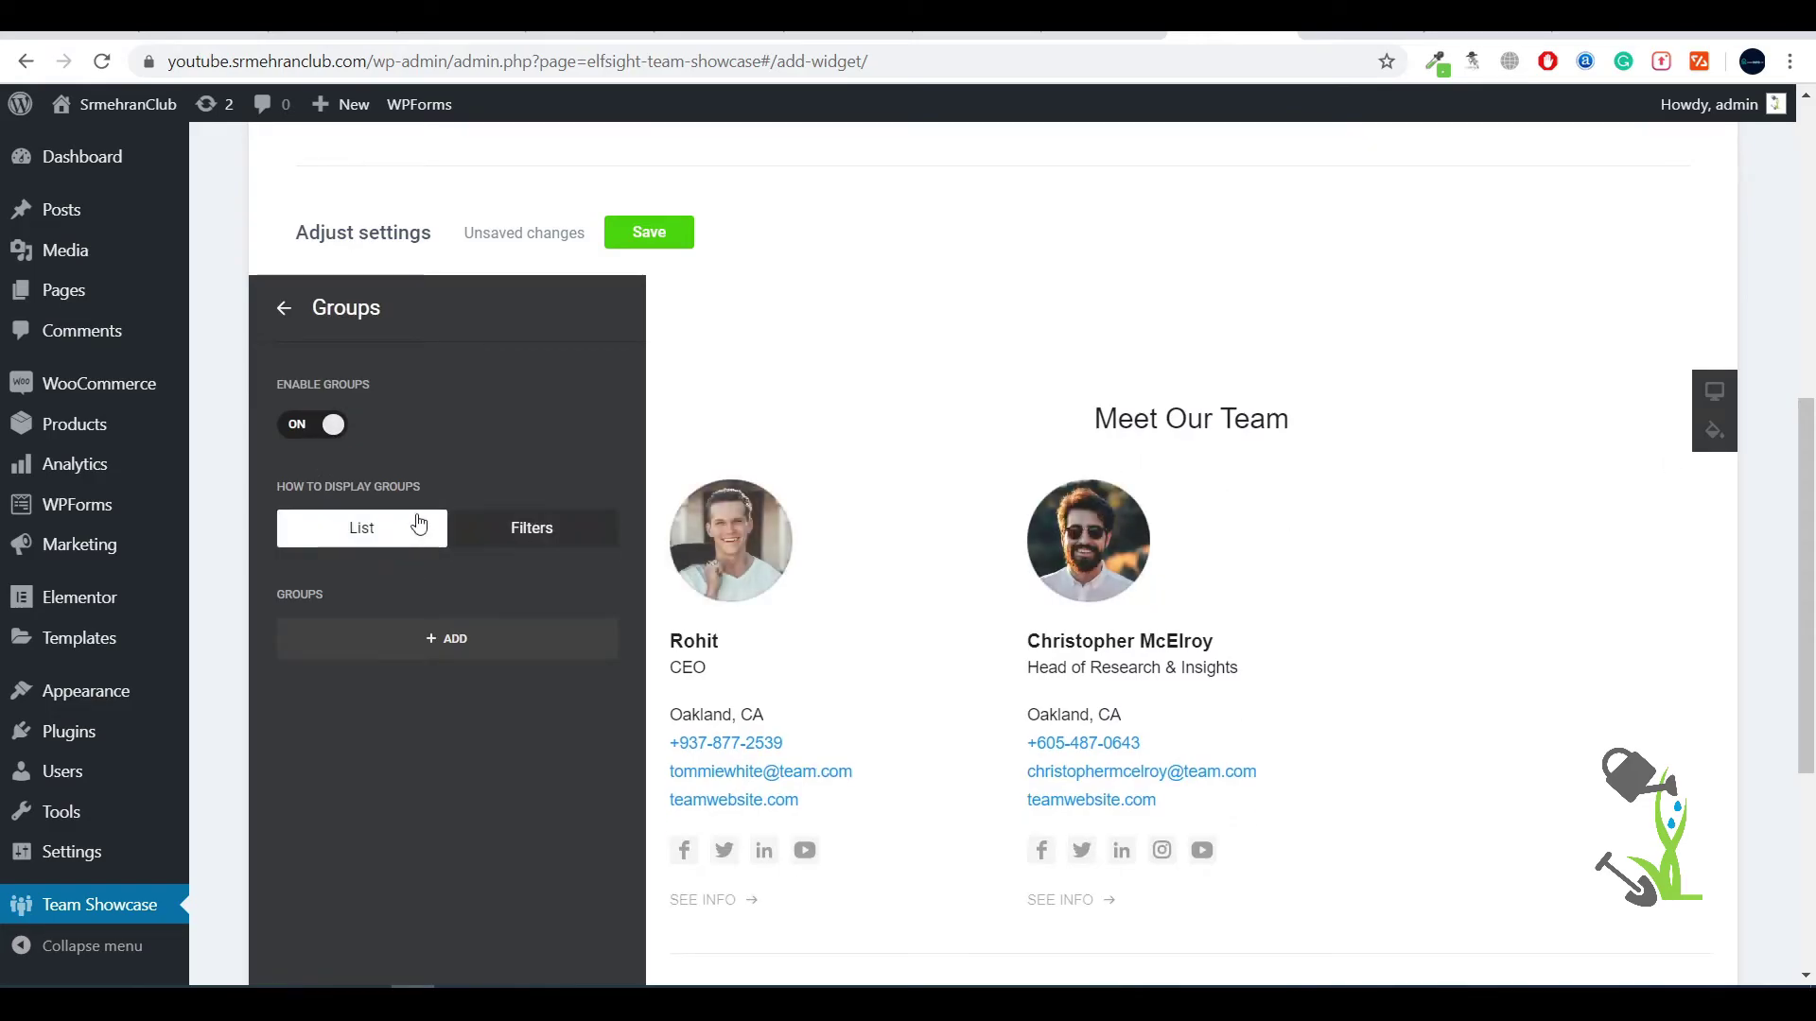
click(569, 541)
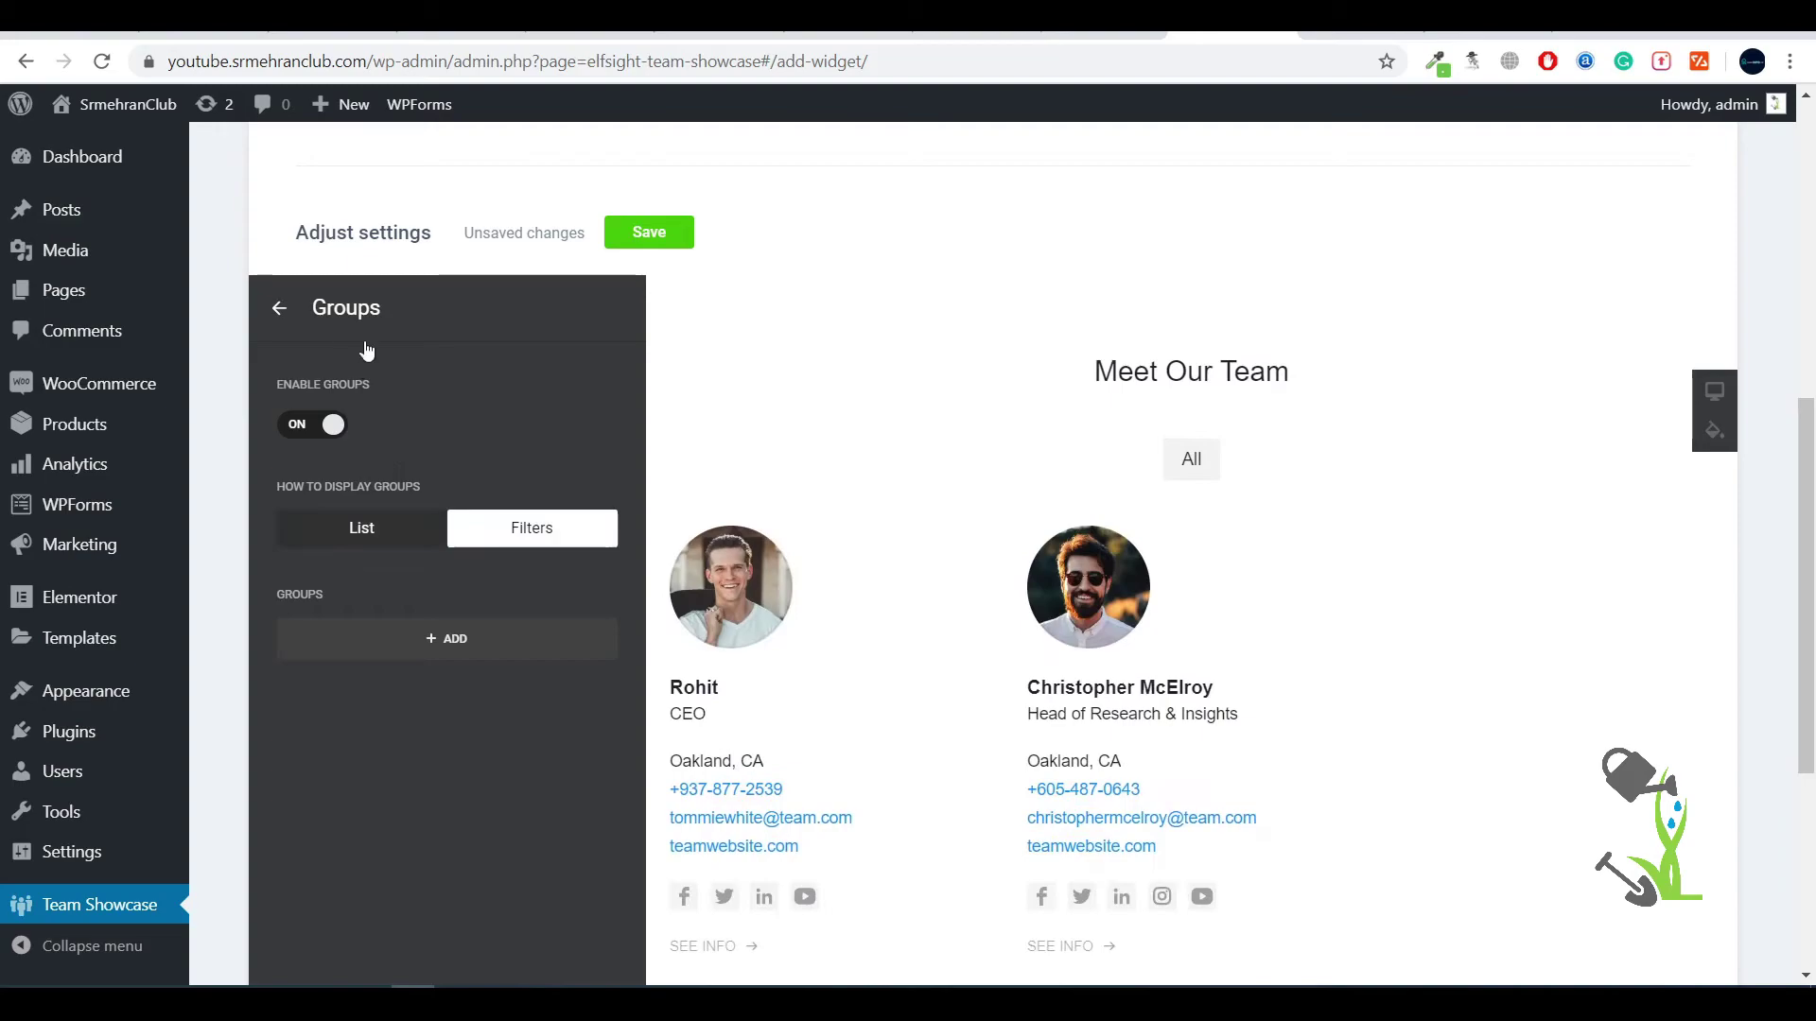
click(283, 309)
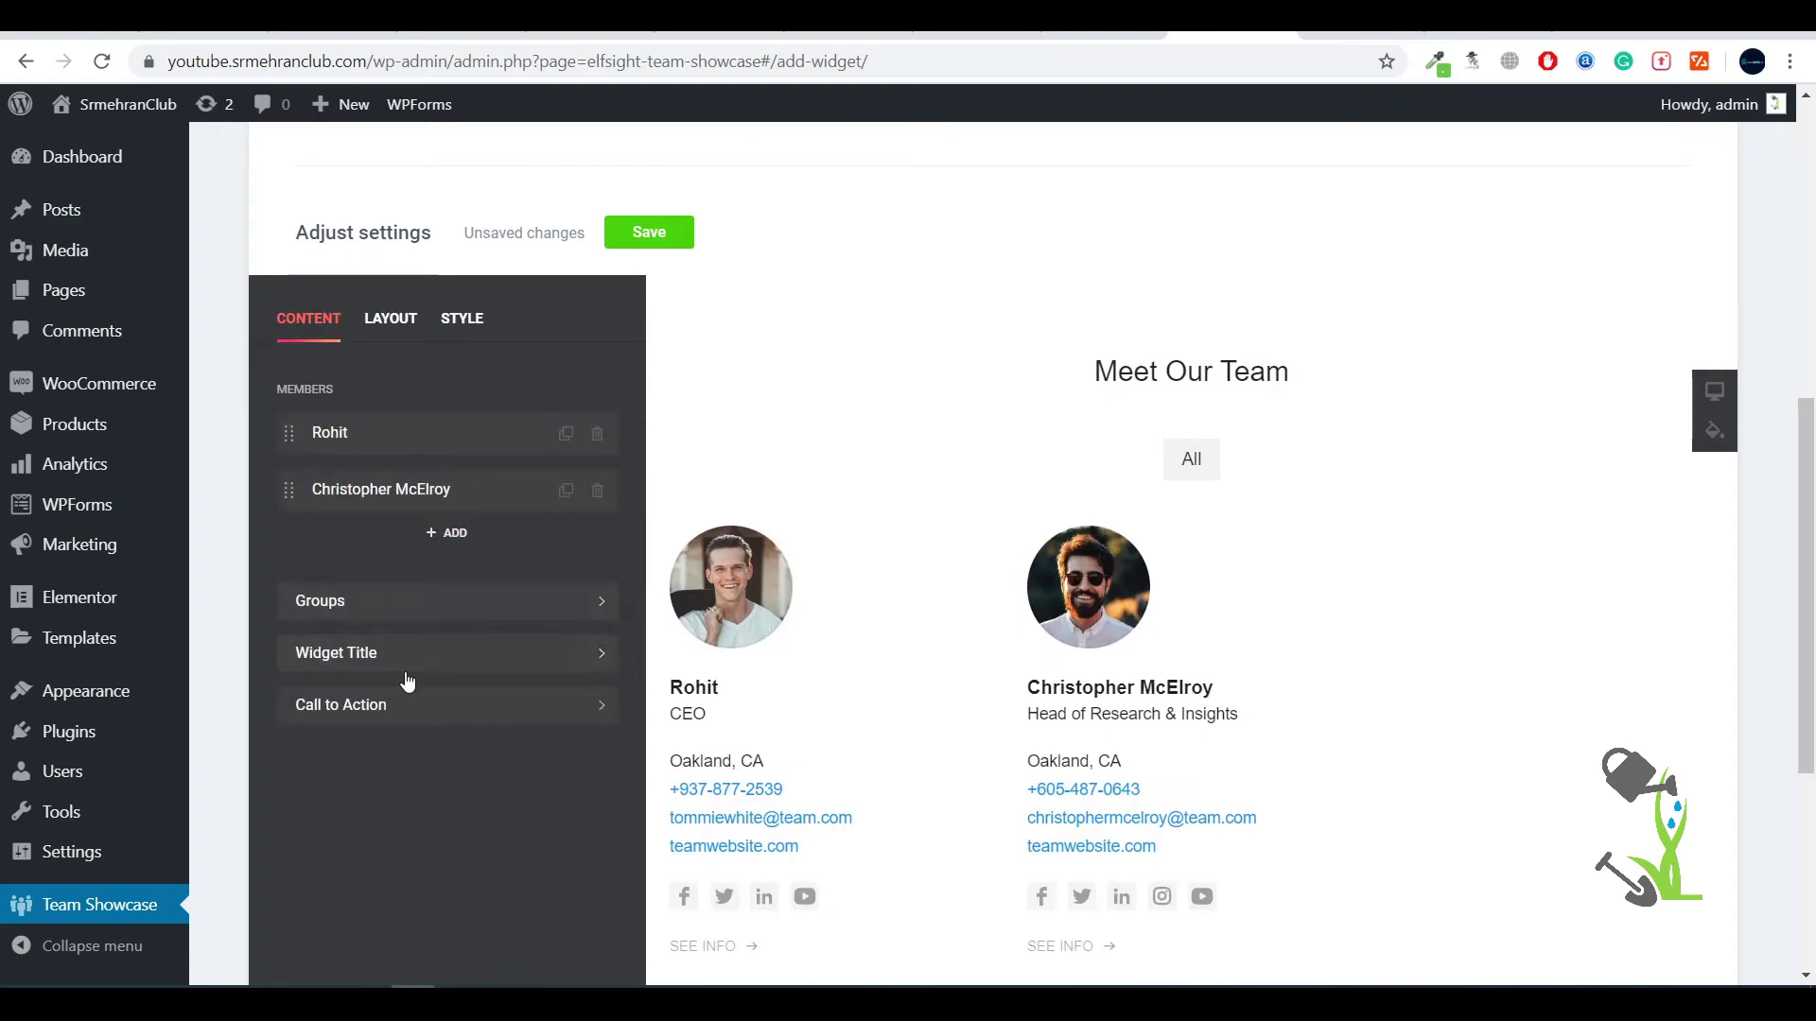
Change the widget title from 'Meet Our Team' to 'About us'
click(396, 670)
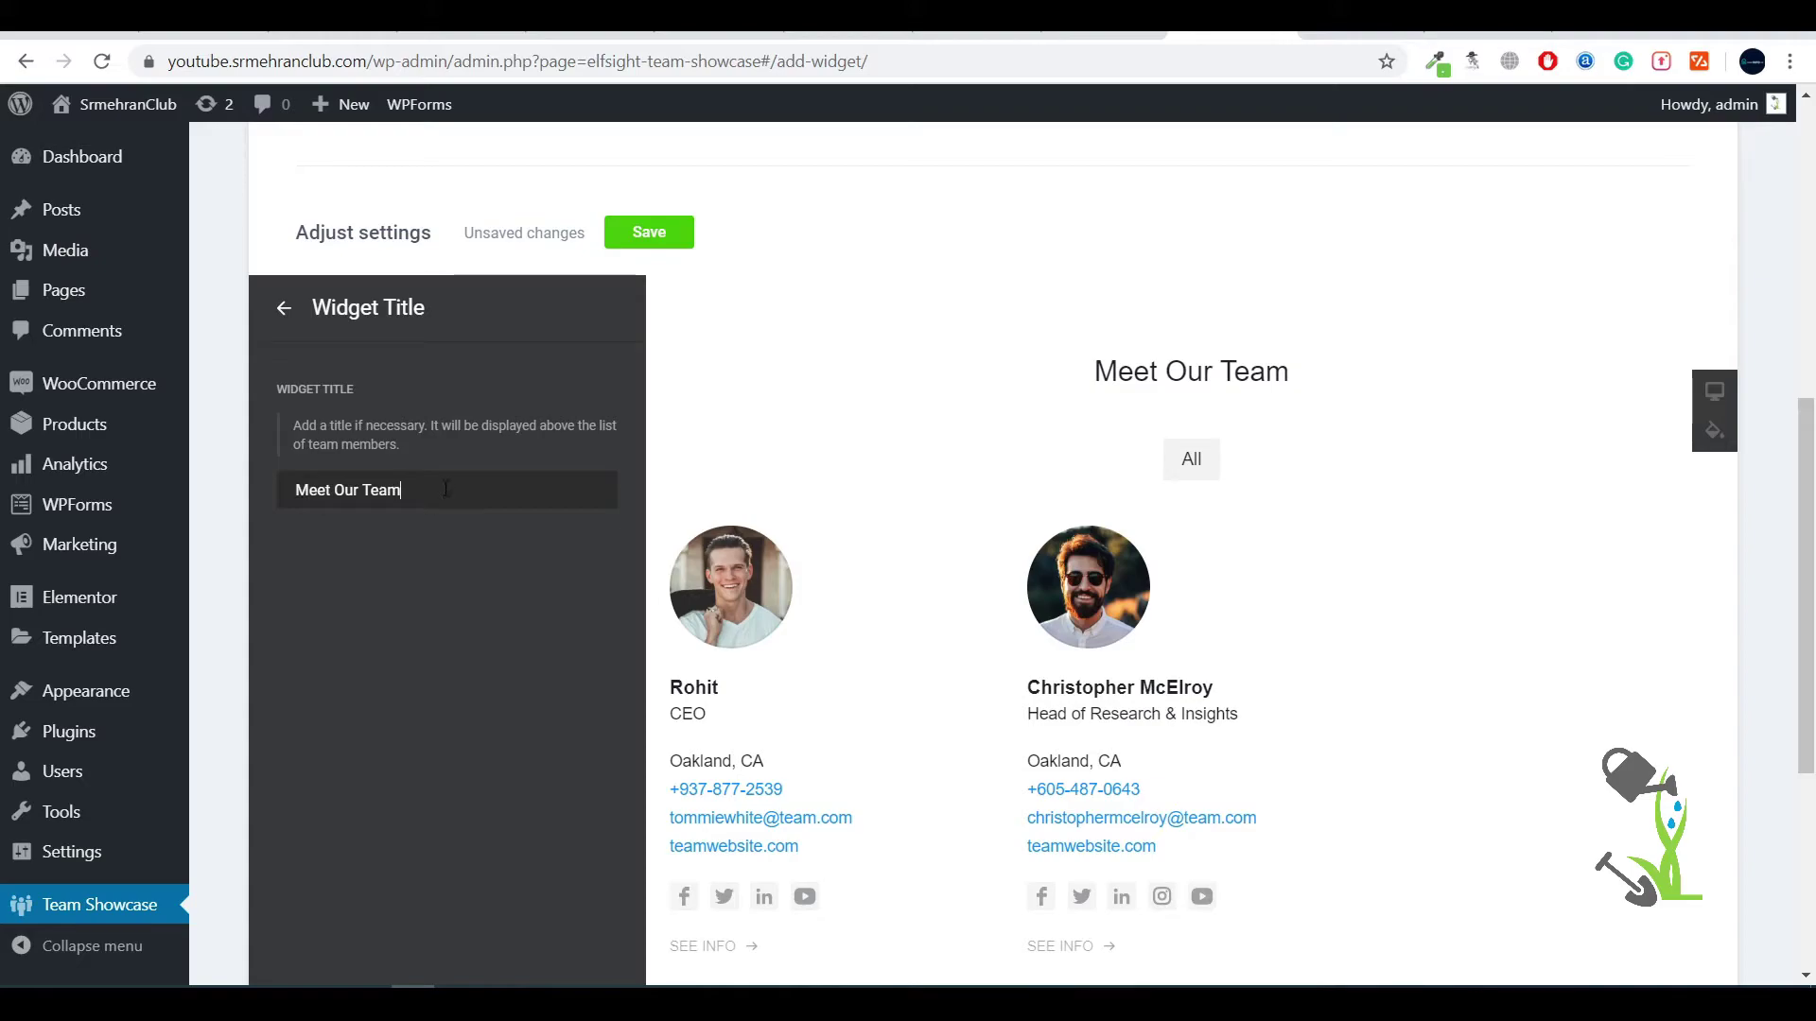
triple_click(445, 489)
text(About us)
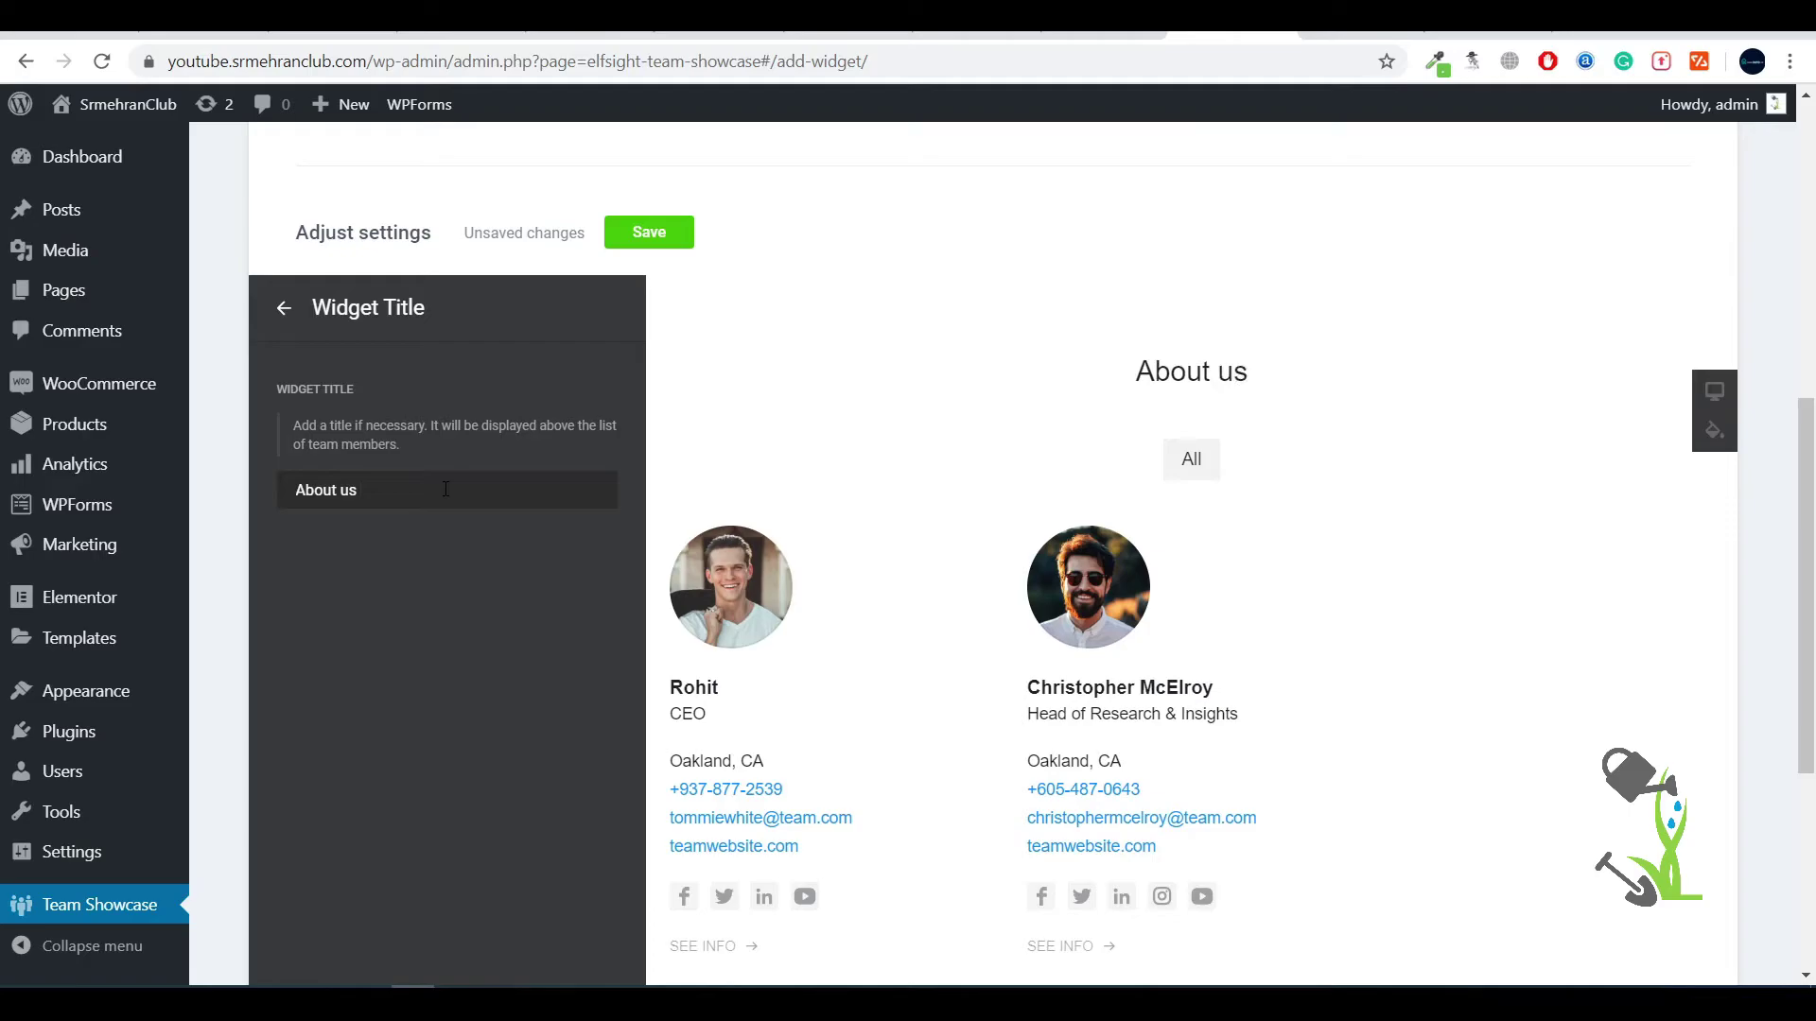
click(282, 309)
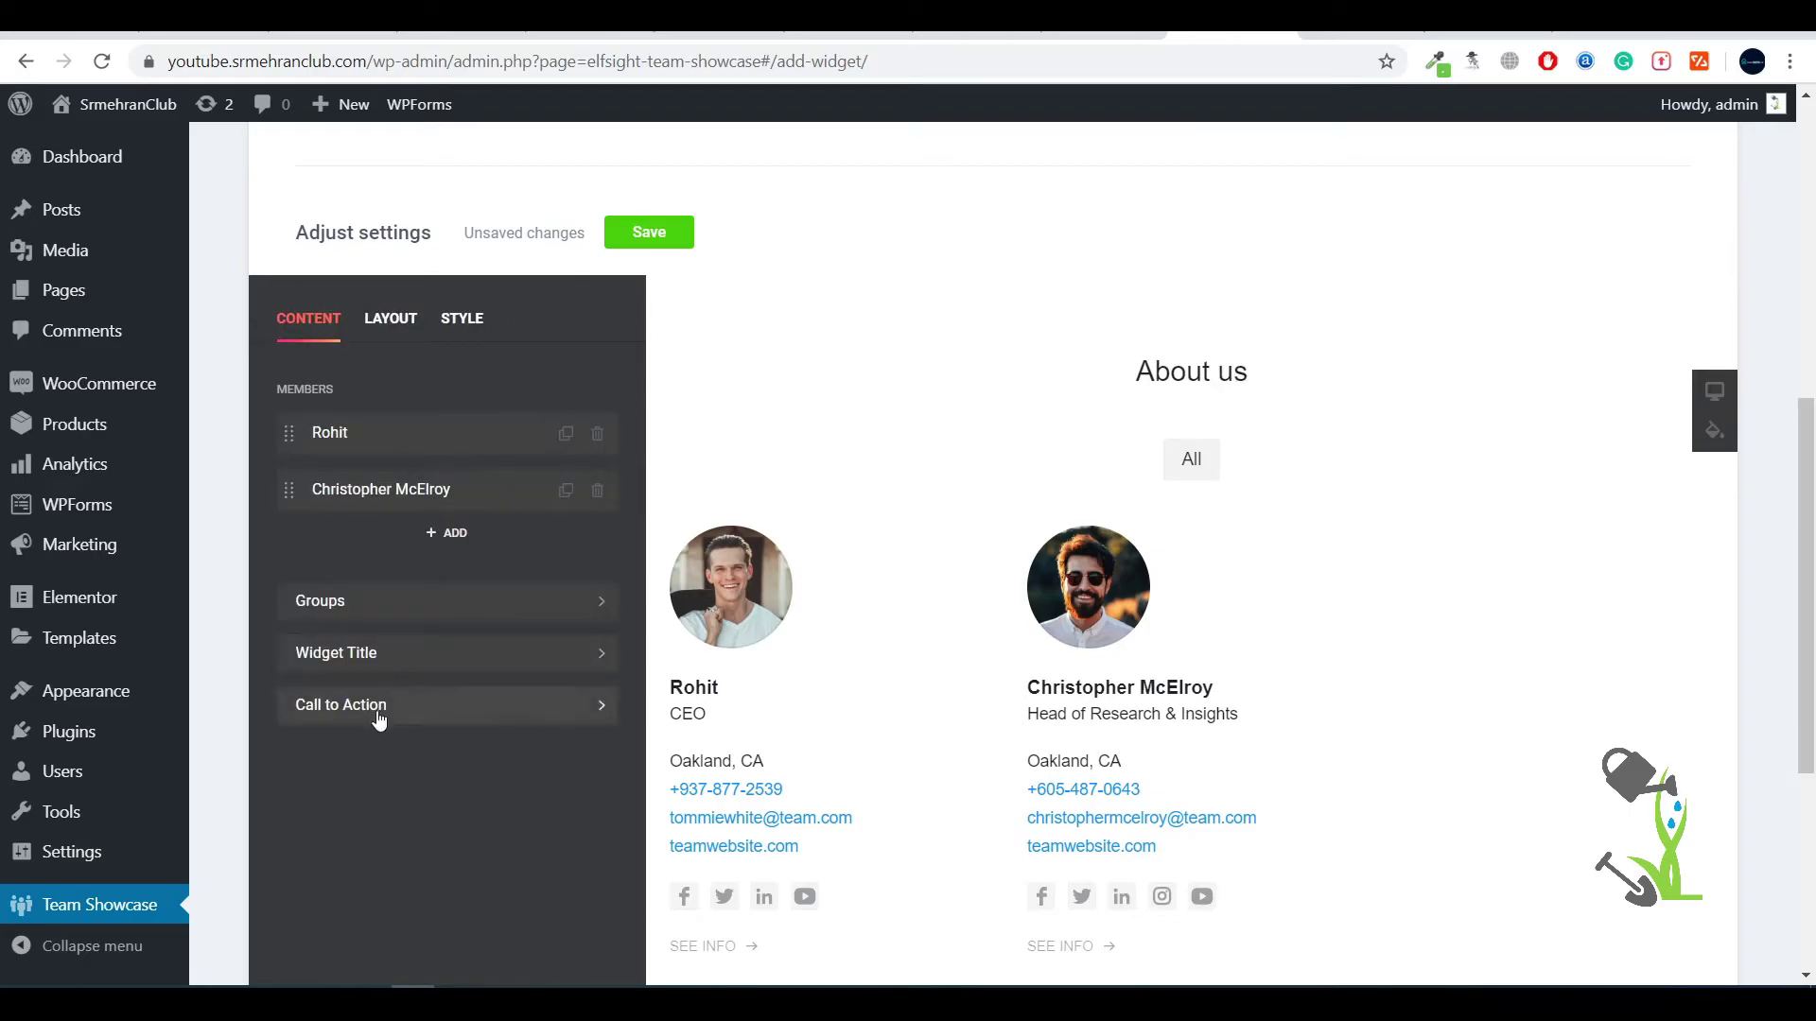
Review the call to action settings and its 'Join our growing team!' heading
click(404, 699)
scroll(1626, 976, down, 5)
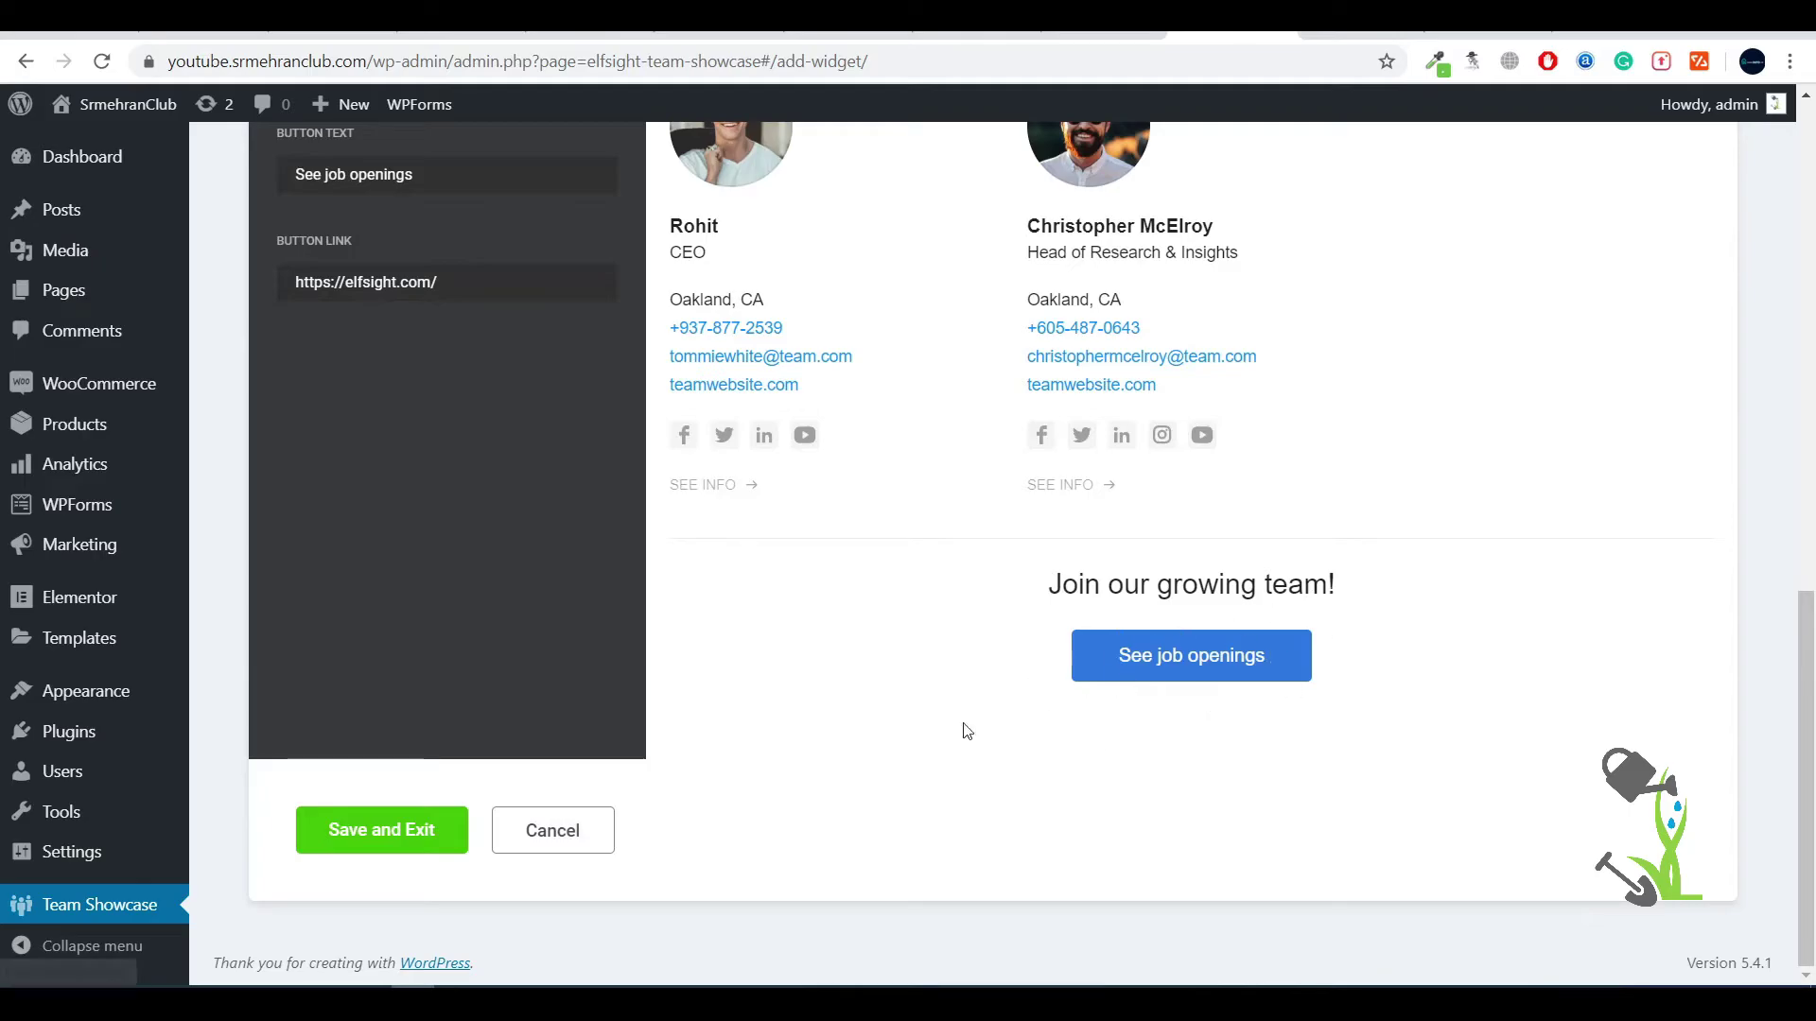
scroll(847, 738, up, 1)
drag(1018, 715, 1549, 733)
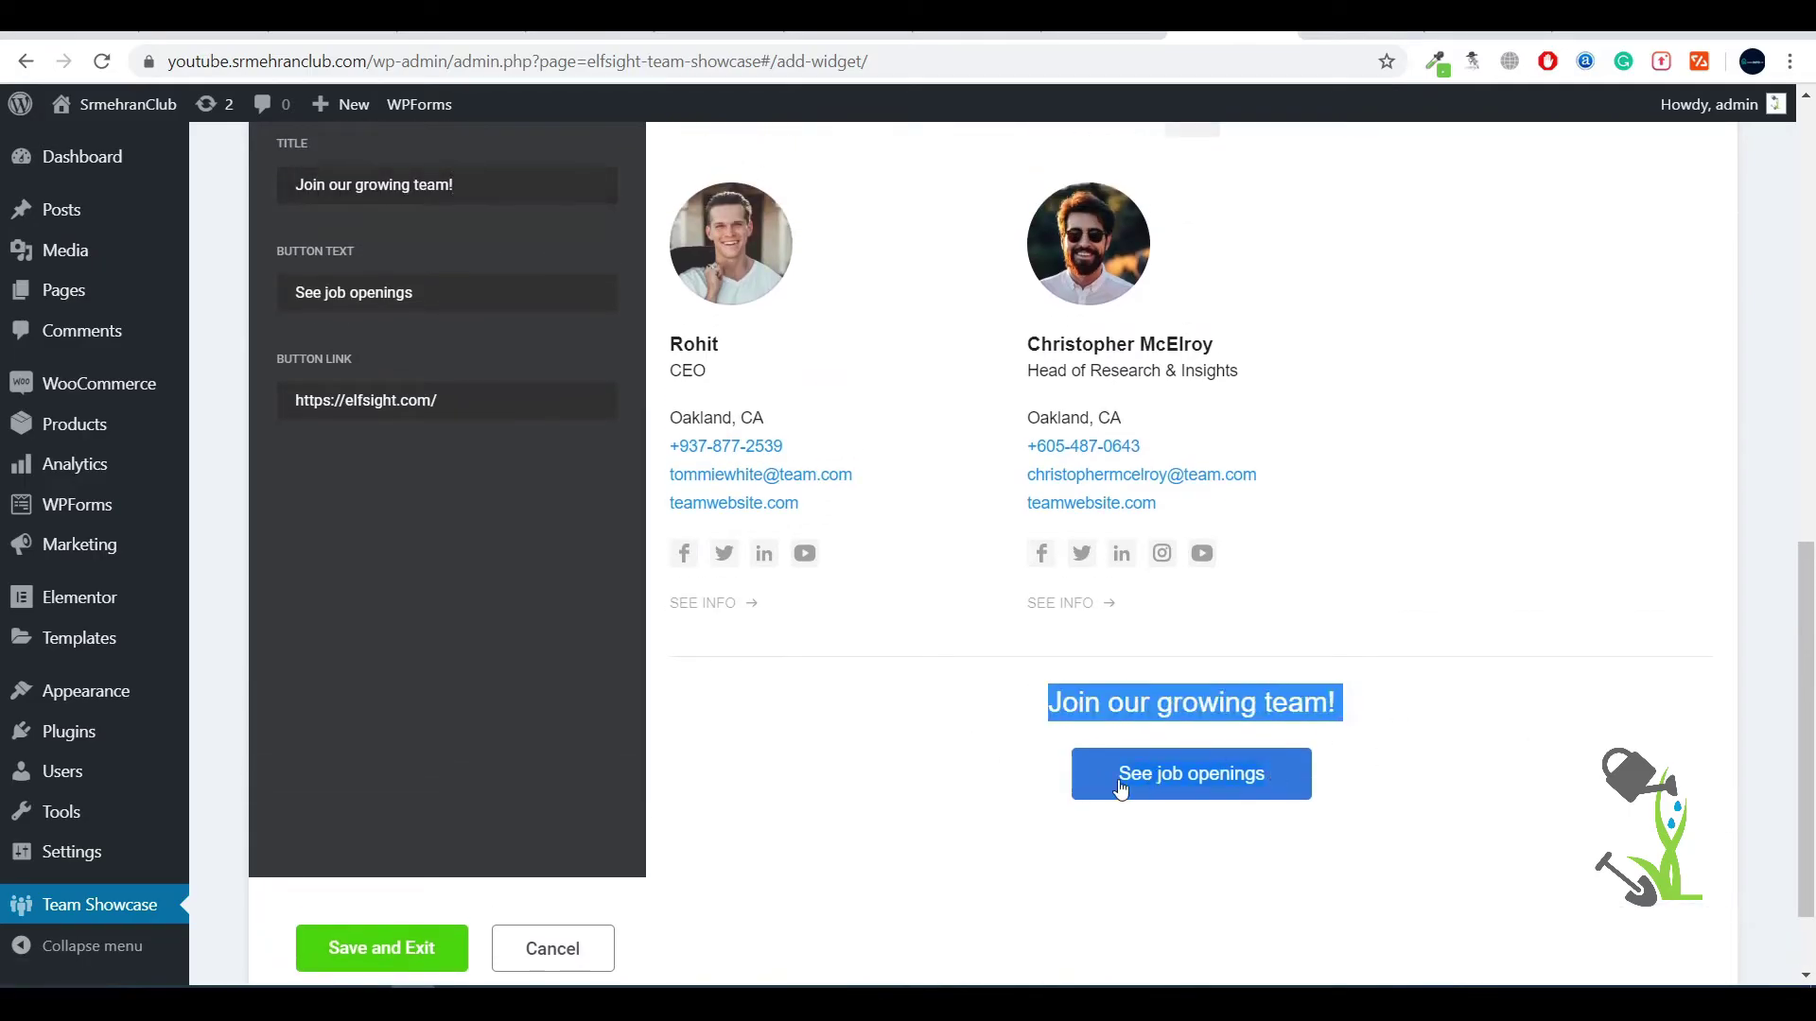
scroll(1398, 823, up, 4)
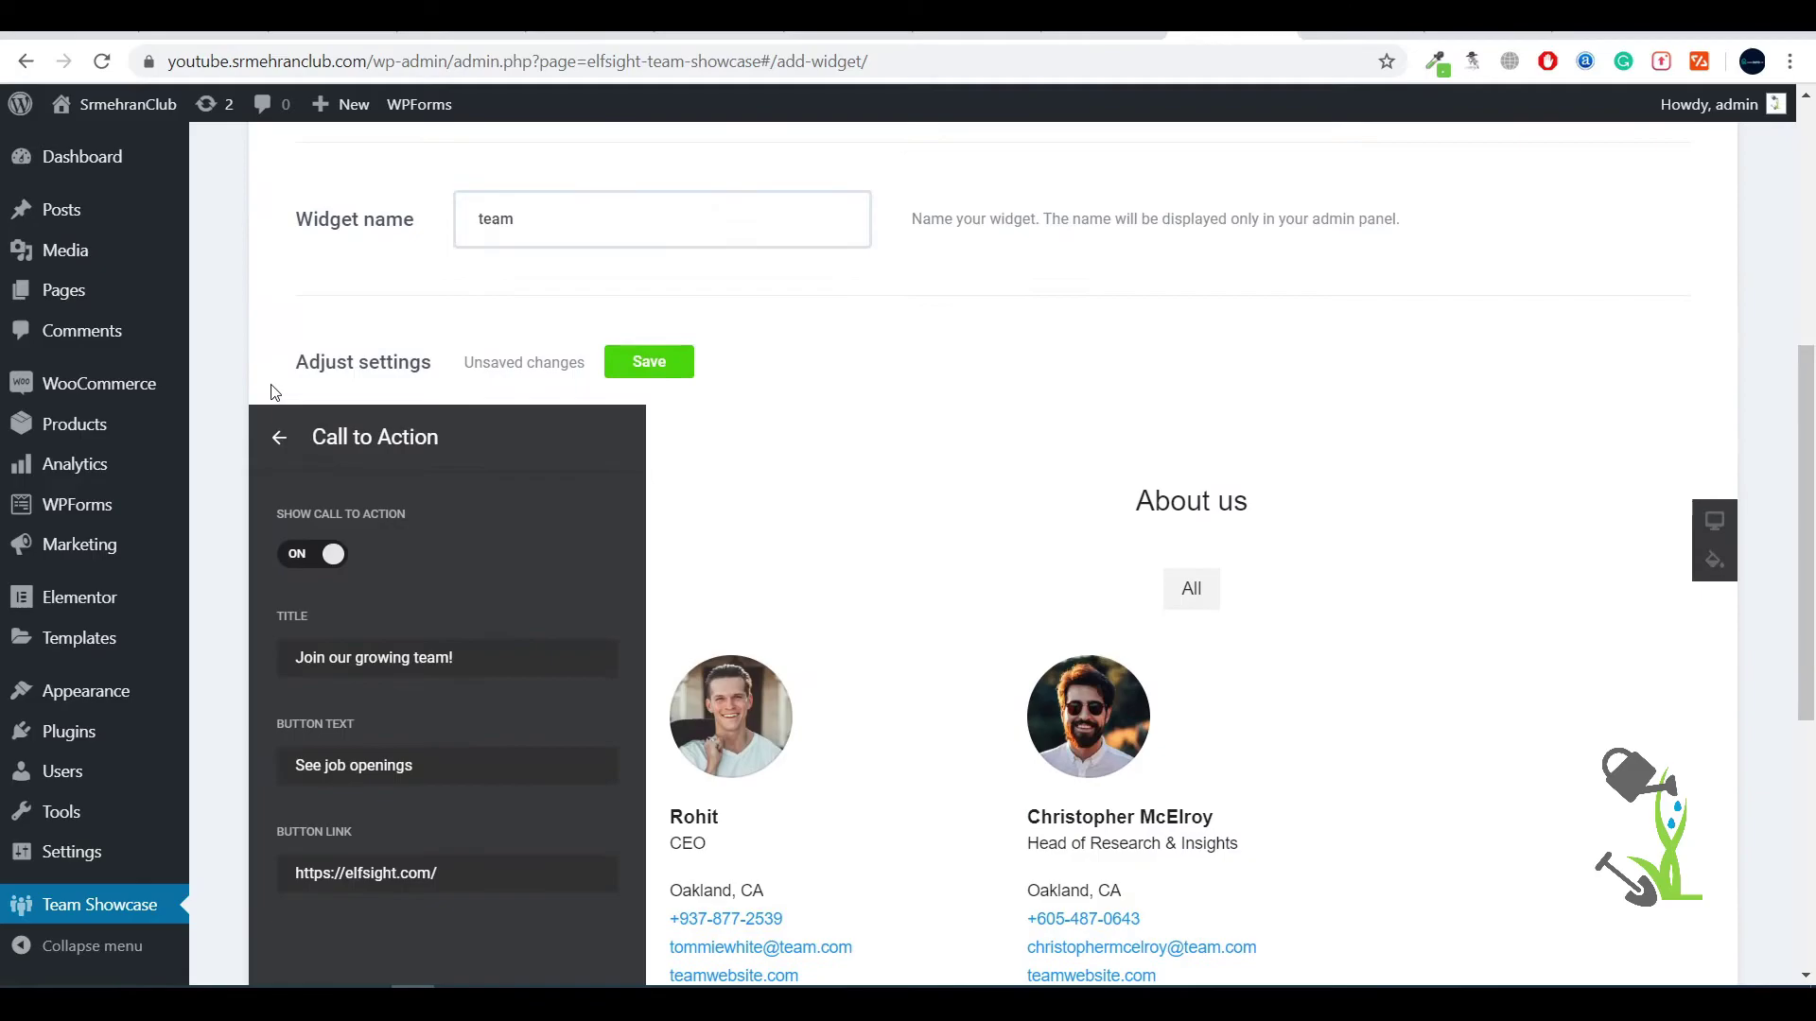
click(274, 434)
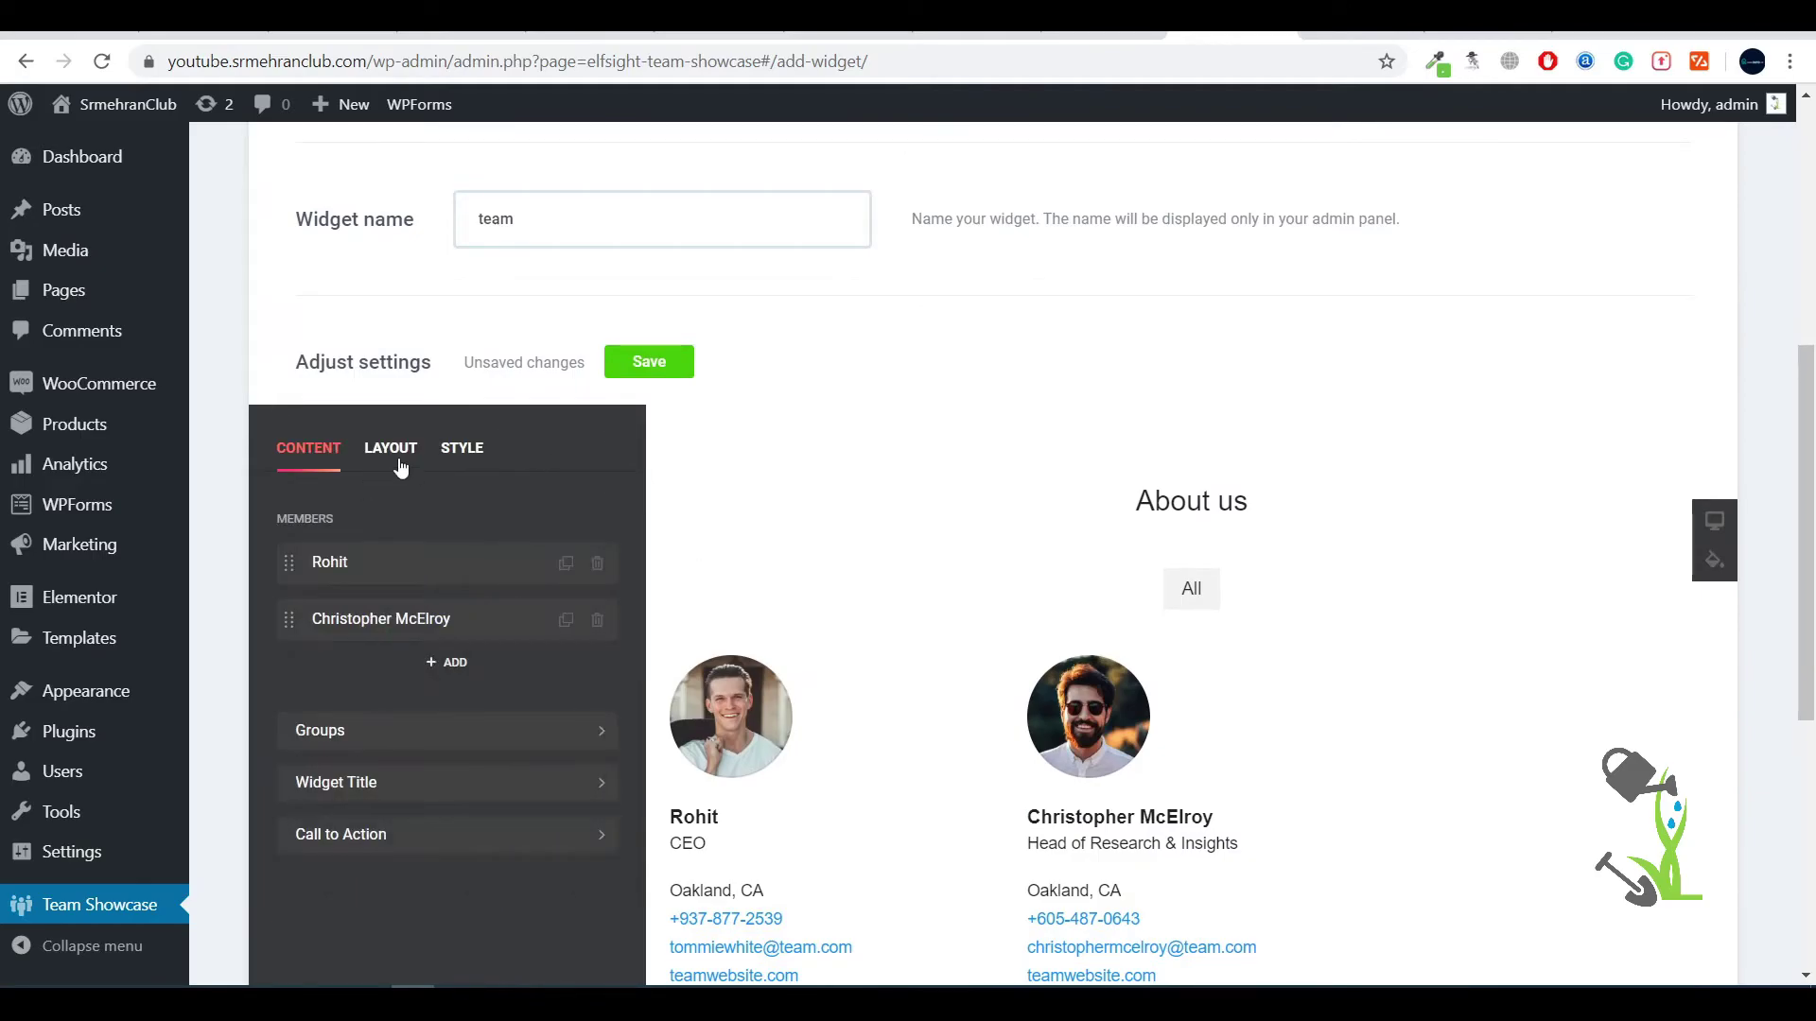
Set the widget layout to Gallery after trying the Cards and List styles
click(400, 463)
scroll(484, 617, down, 4)
scroll(473, 616, up, 4)
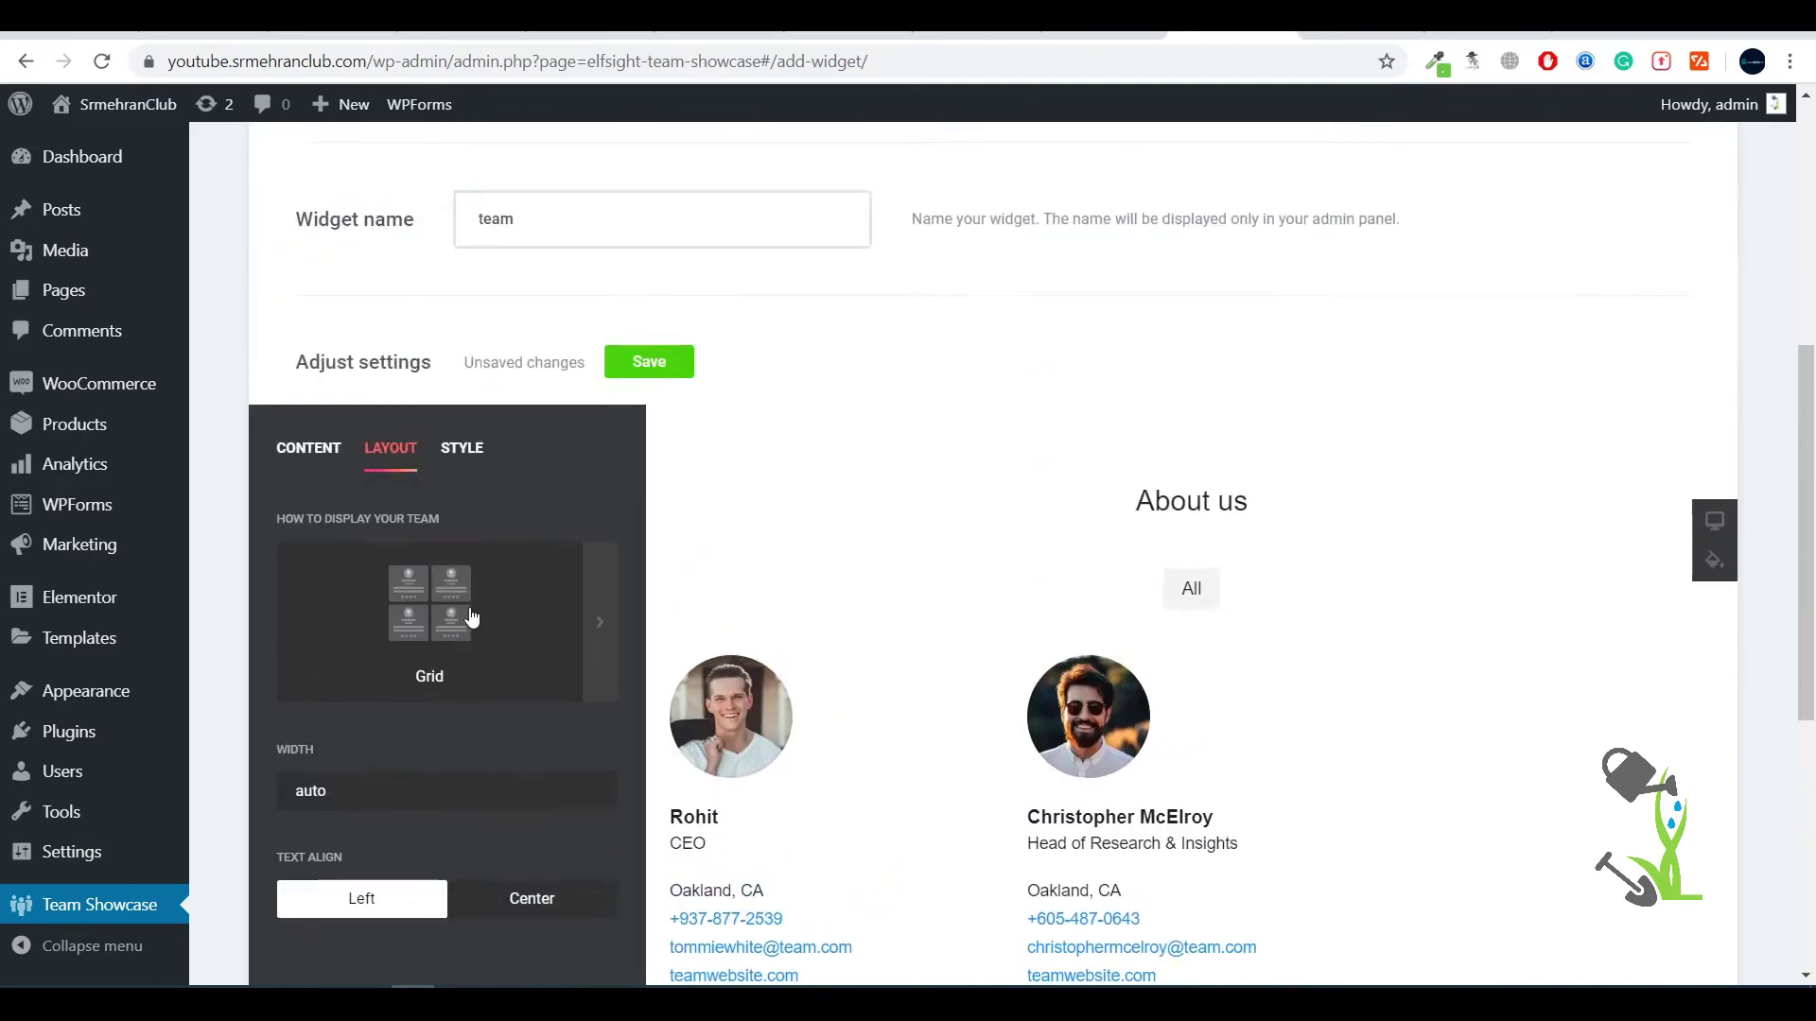
click(605, 624)
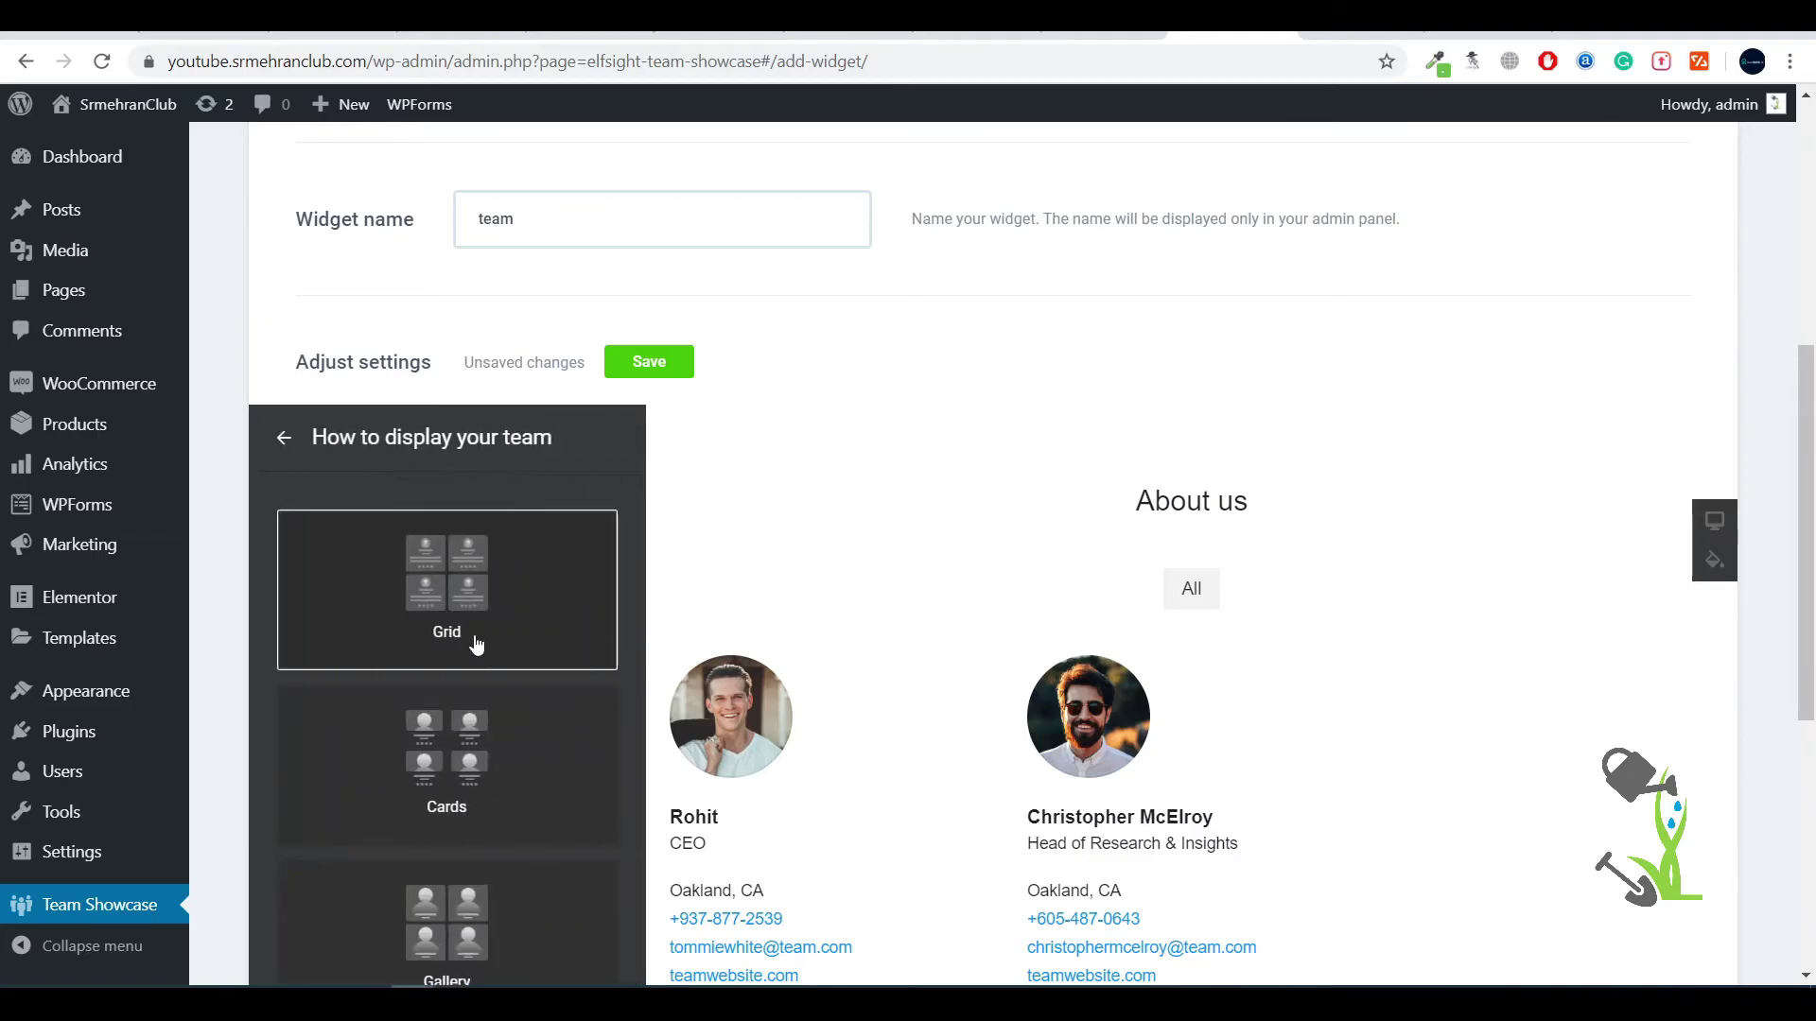
click(474, 719)
scroll(474, 719, down, 1)
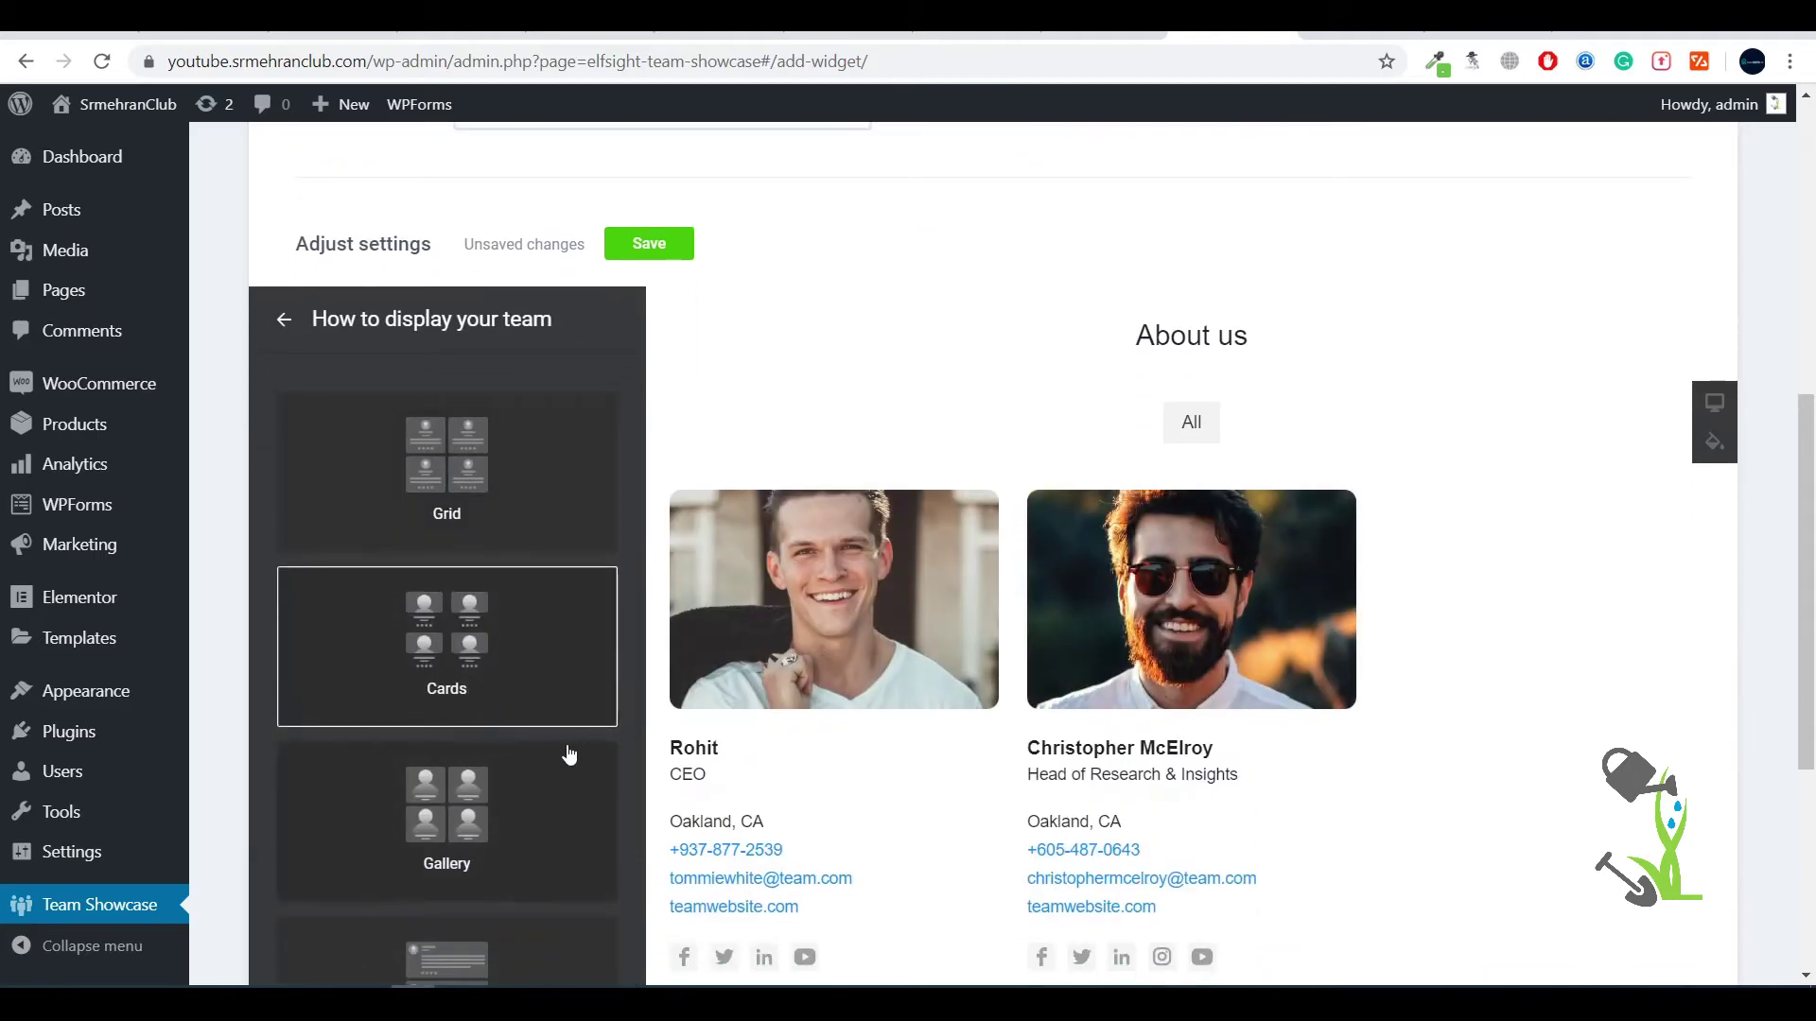
scroll(514, 769, down, 4)
click(446, 468)
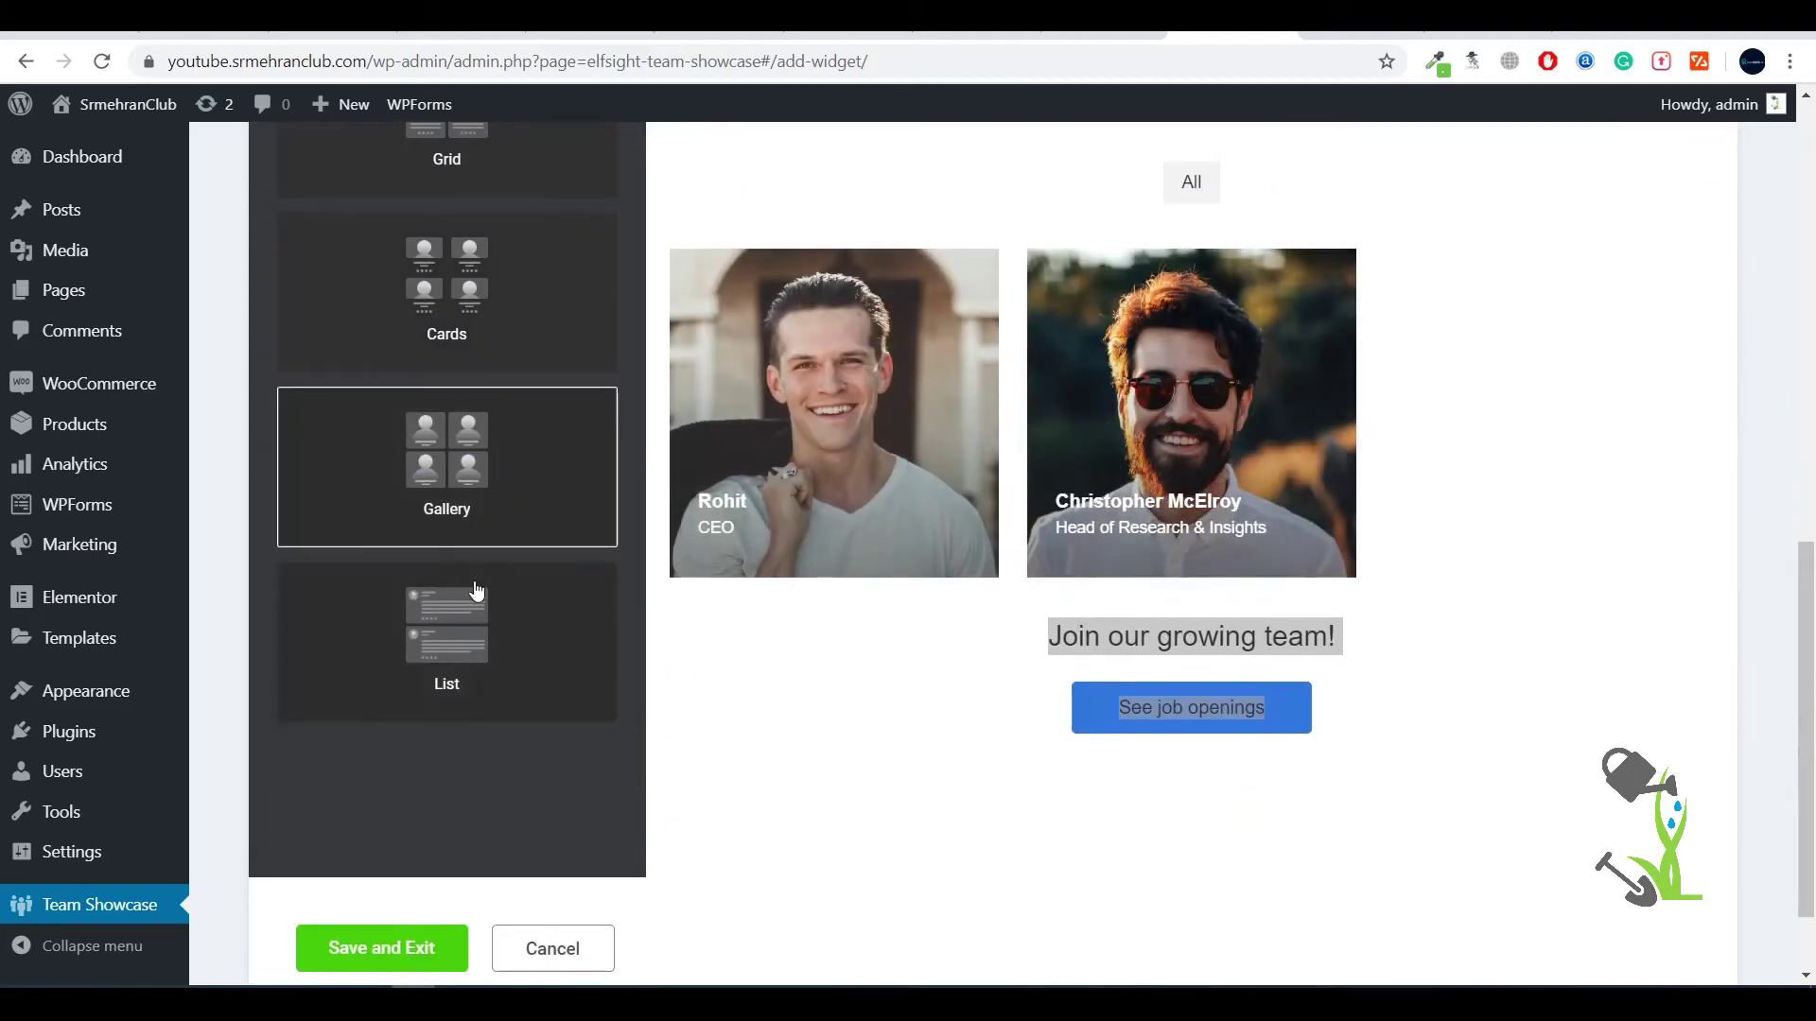
click(478, 615)
key(ctrl+z)
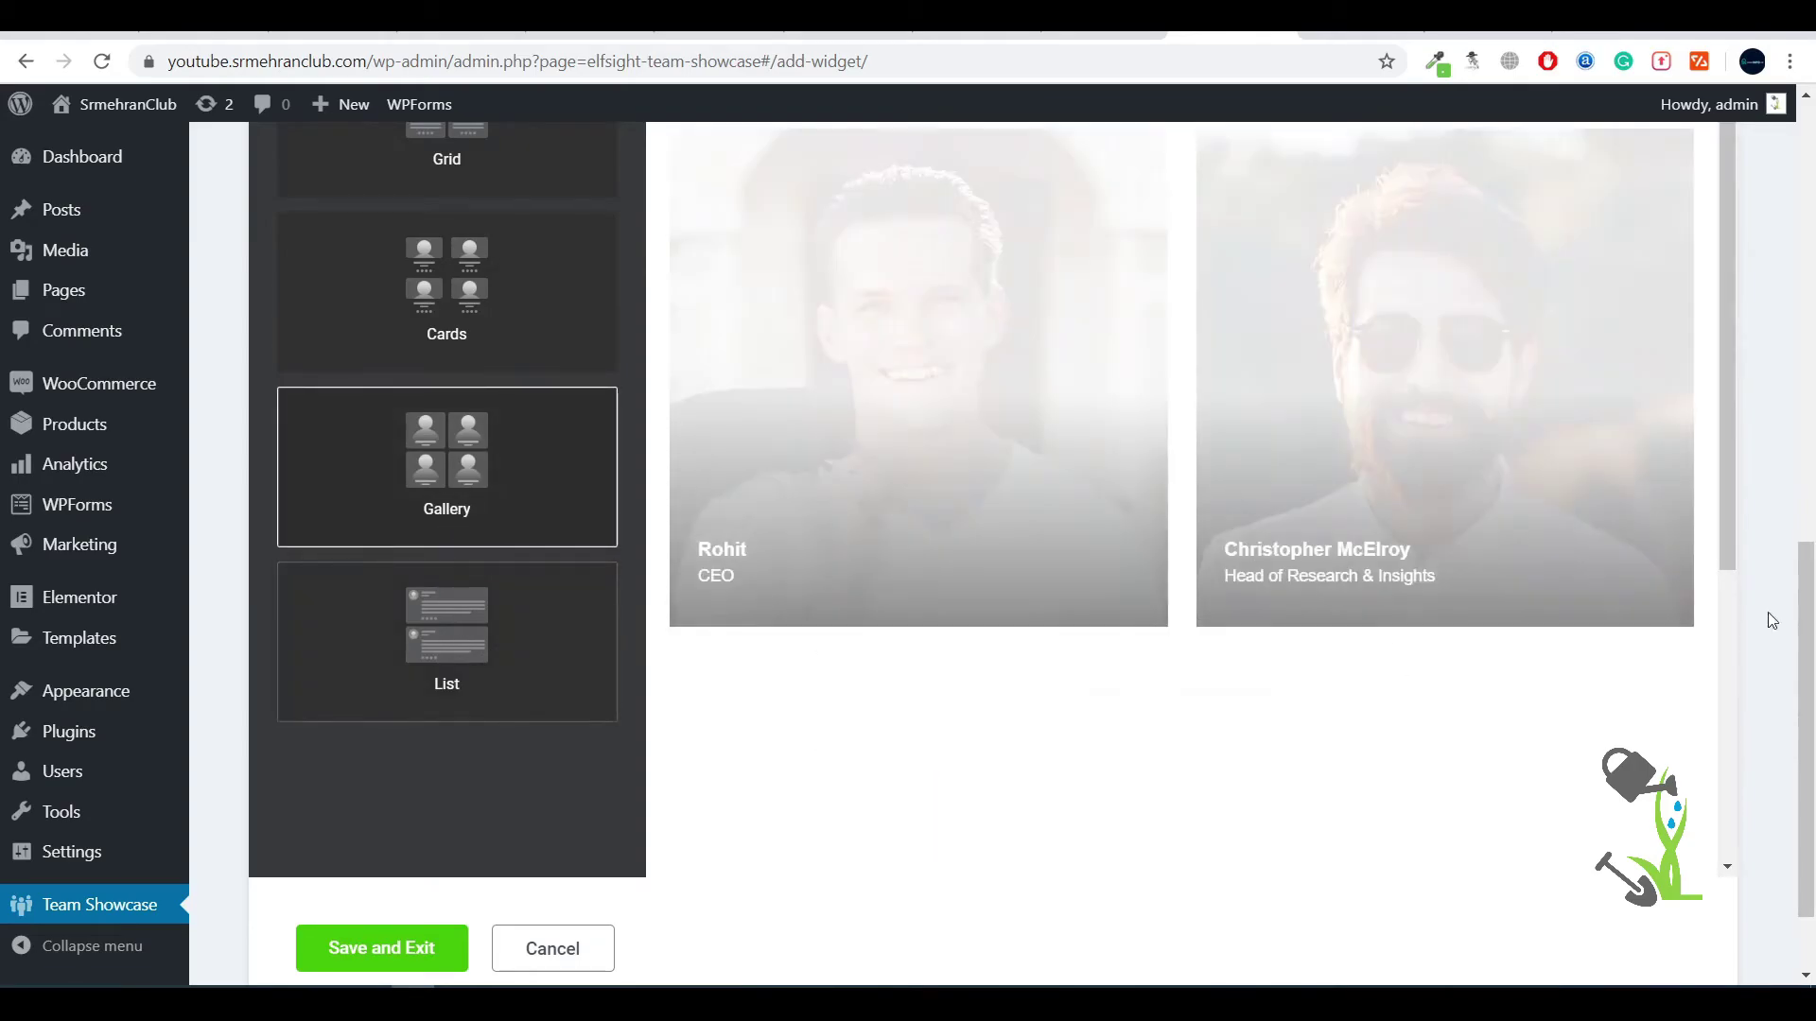
scroll(1398, 669, up, 3)
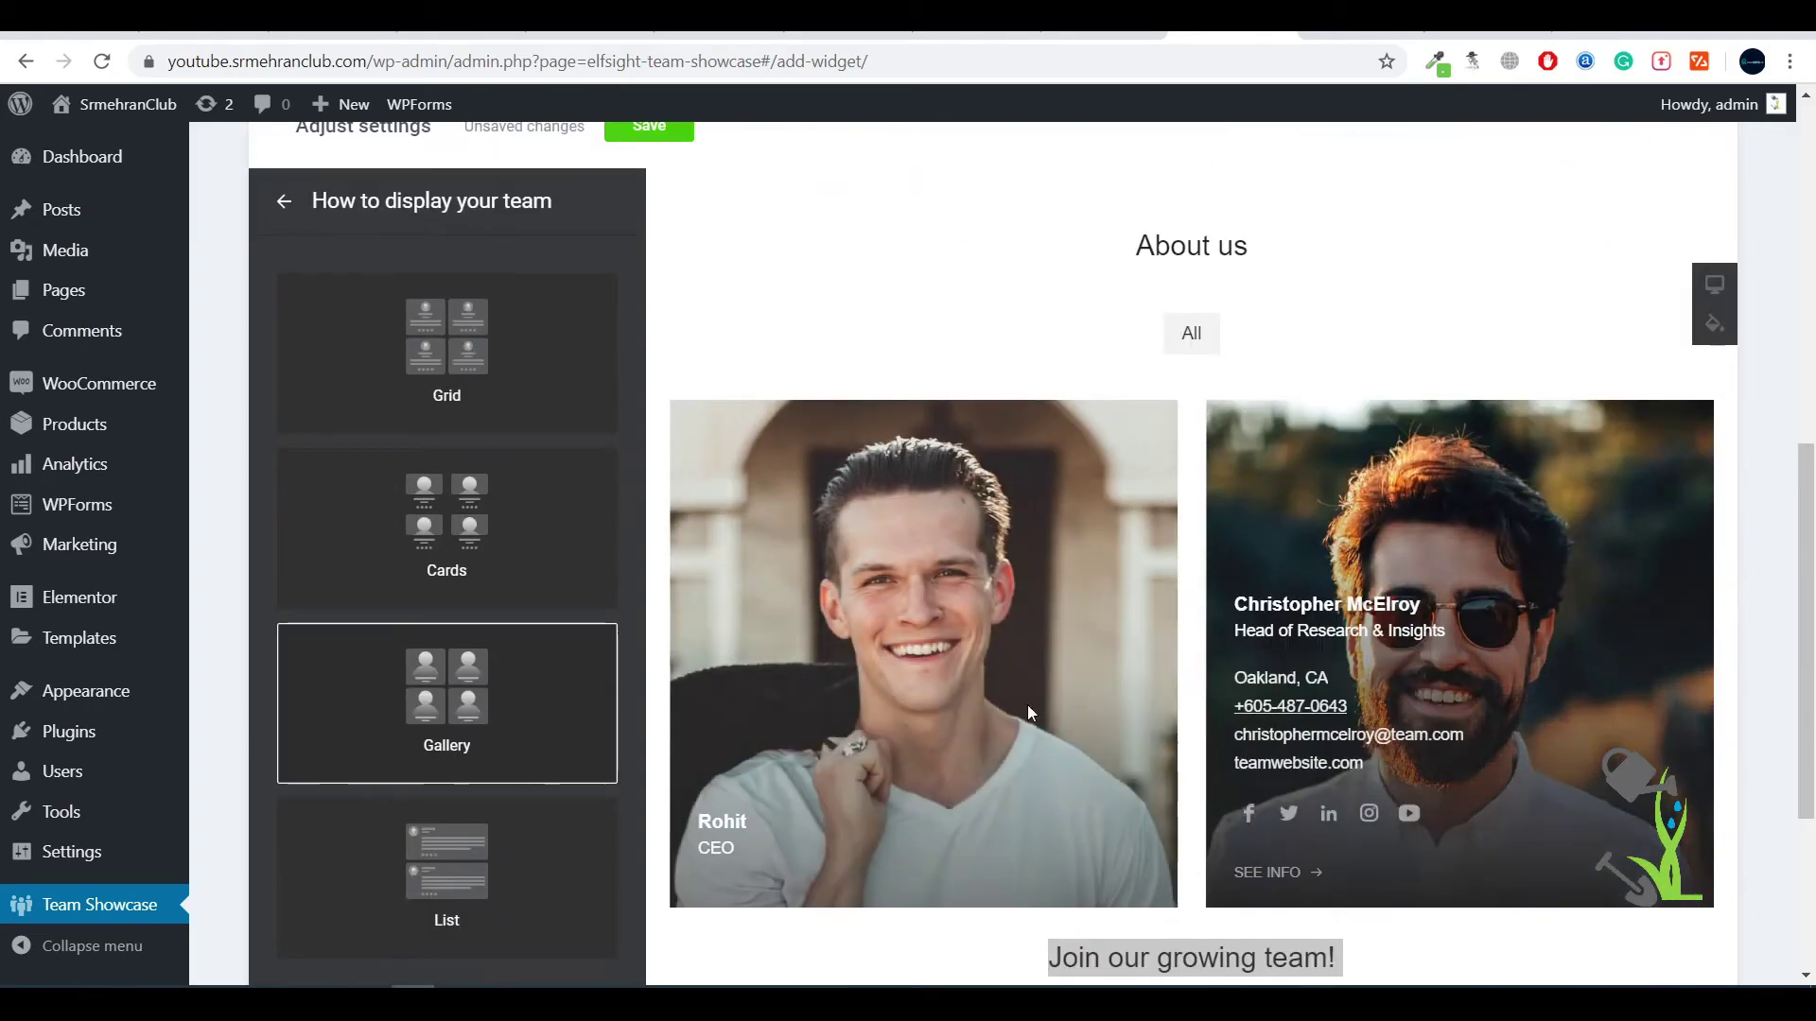
scroll(290, 285, up, 3)
click(275, 445)
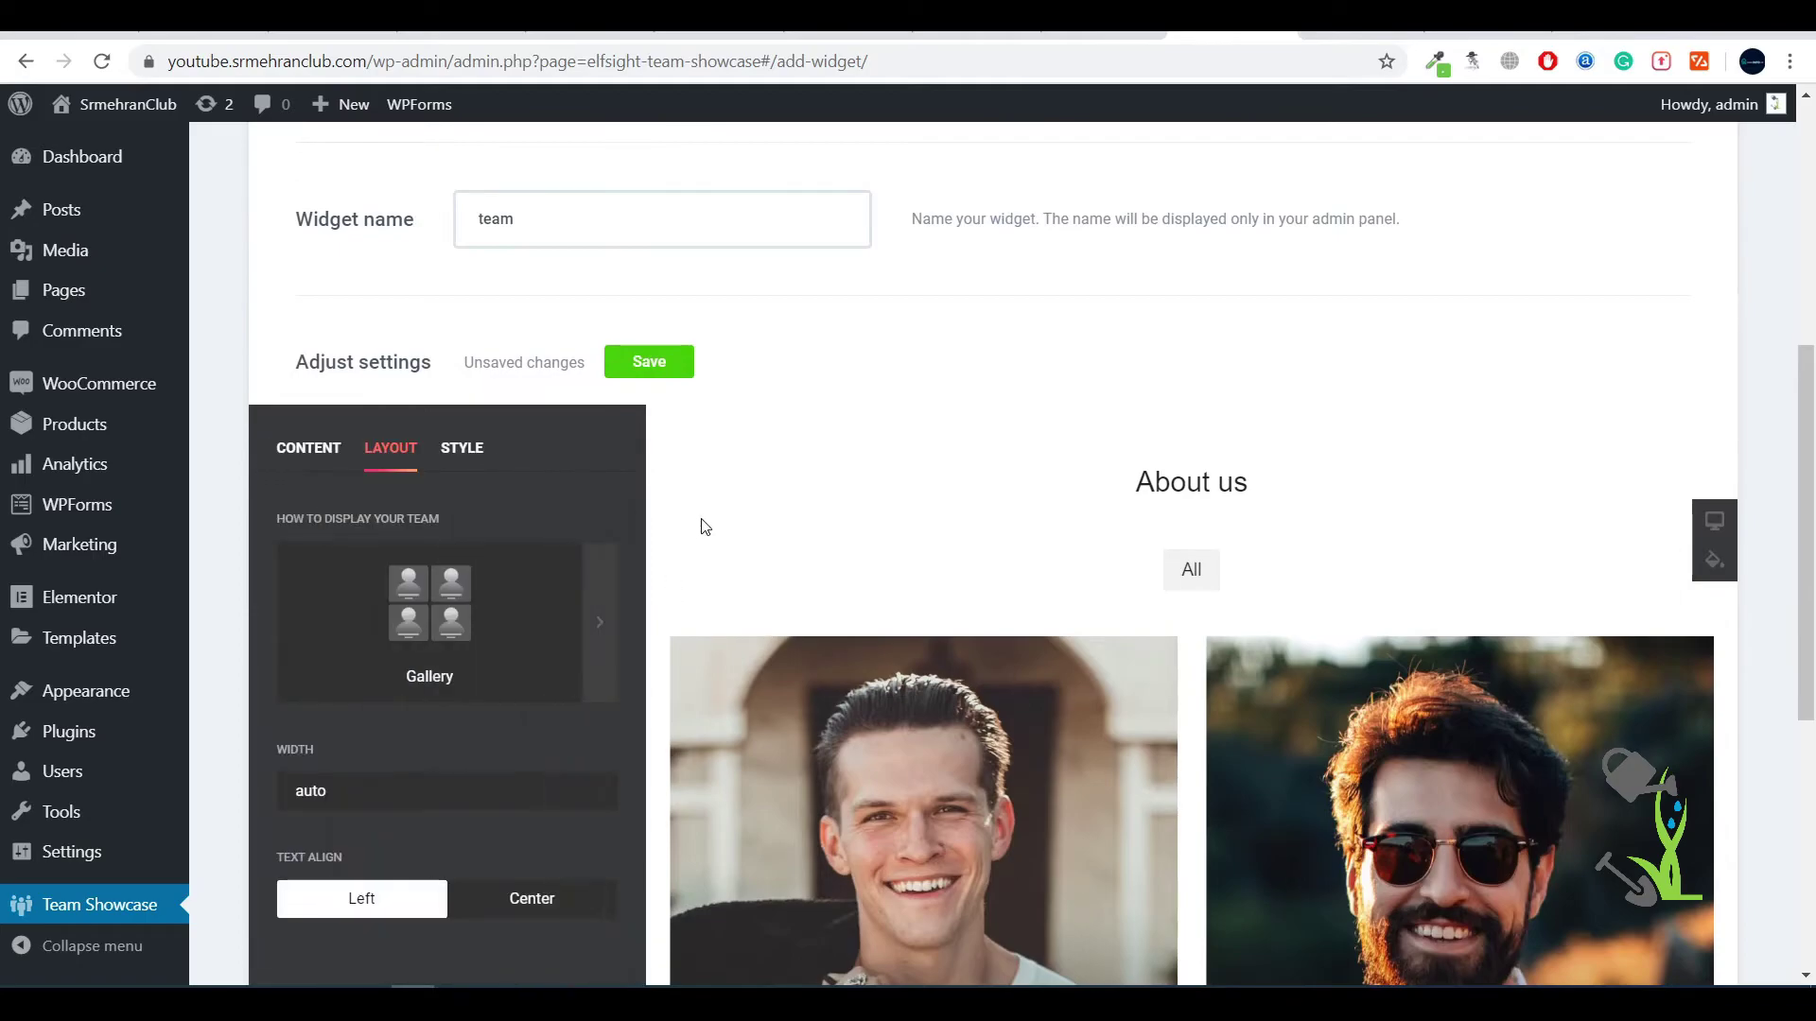
Set the member card text alignment to Center
scroll(567, 627, down, 5)
click(520, 560)
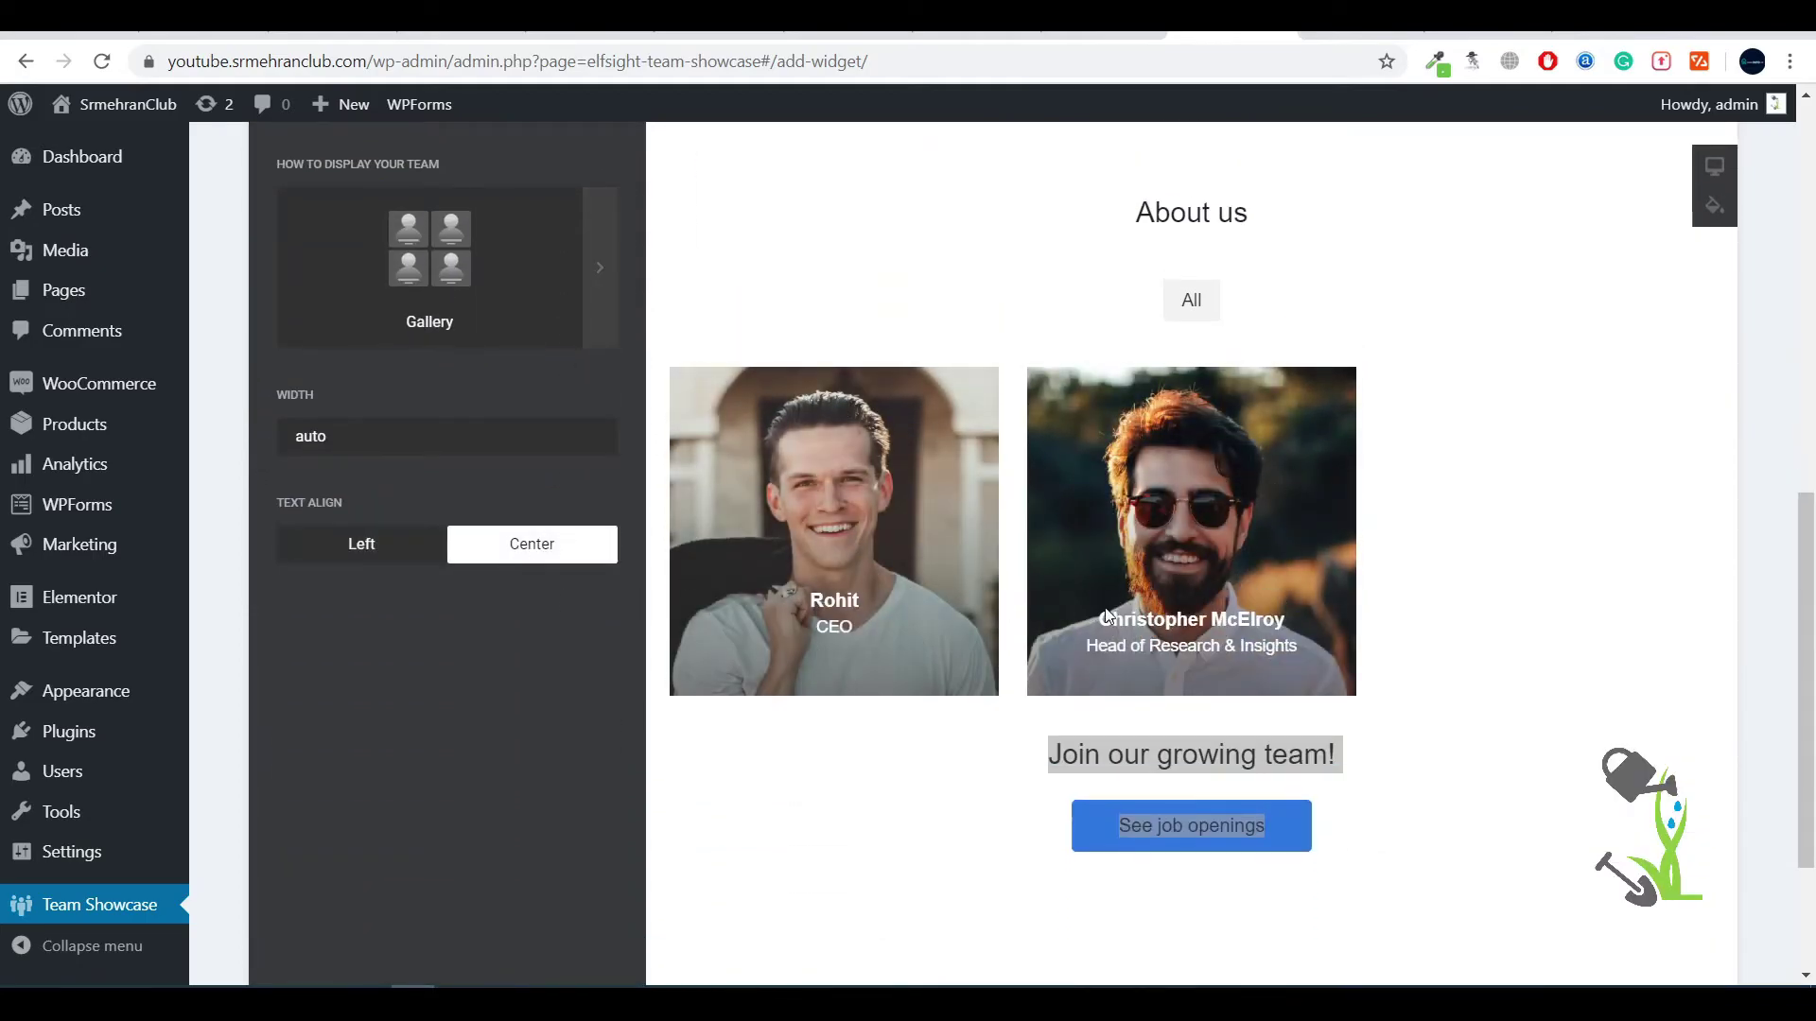
click(924, 794)
scroll(486, 627, up, 4)
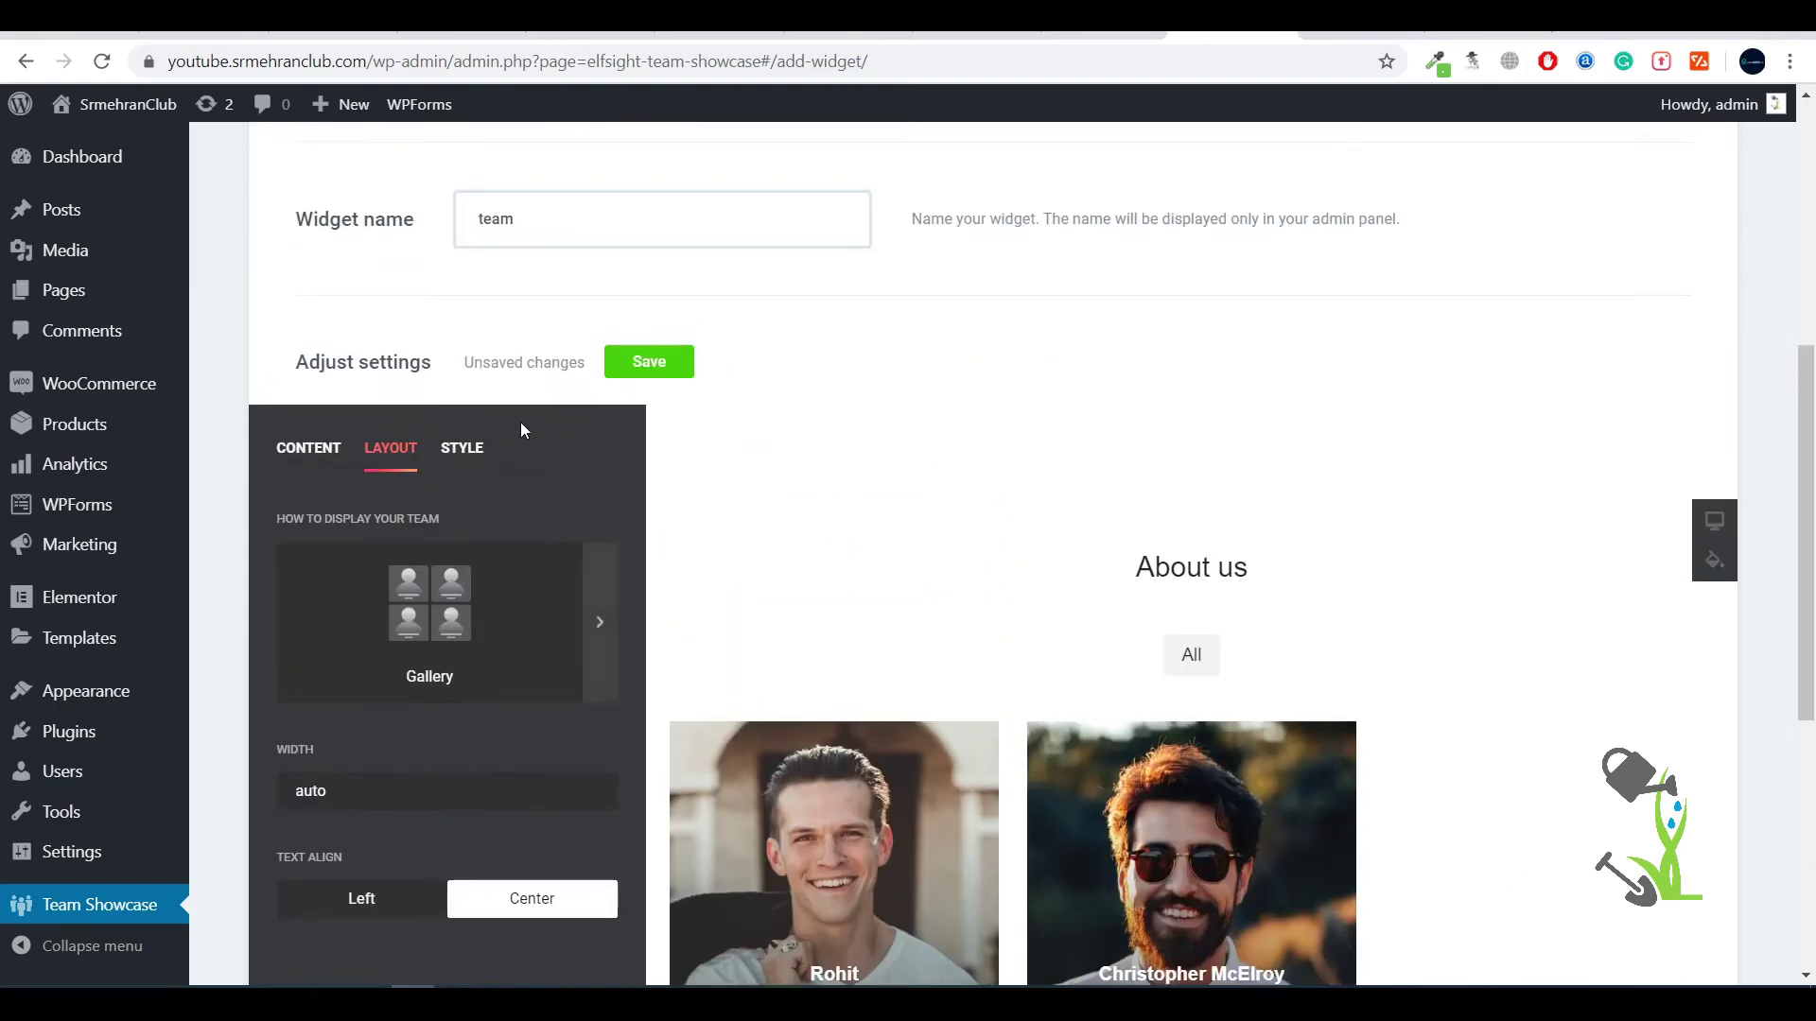
Review the team widget's colour settings and save the widget
click(458, 447)
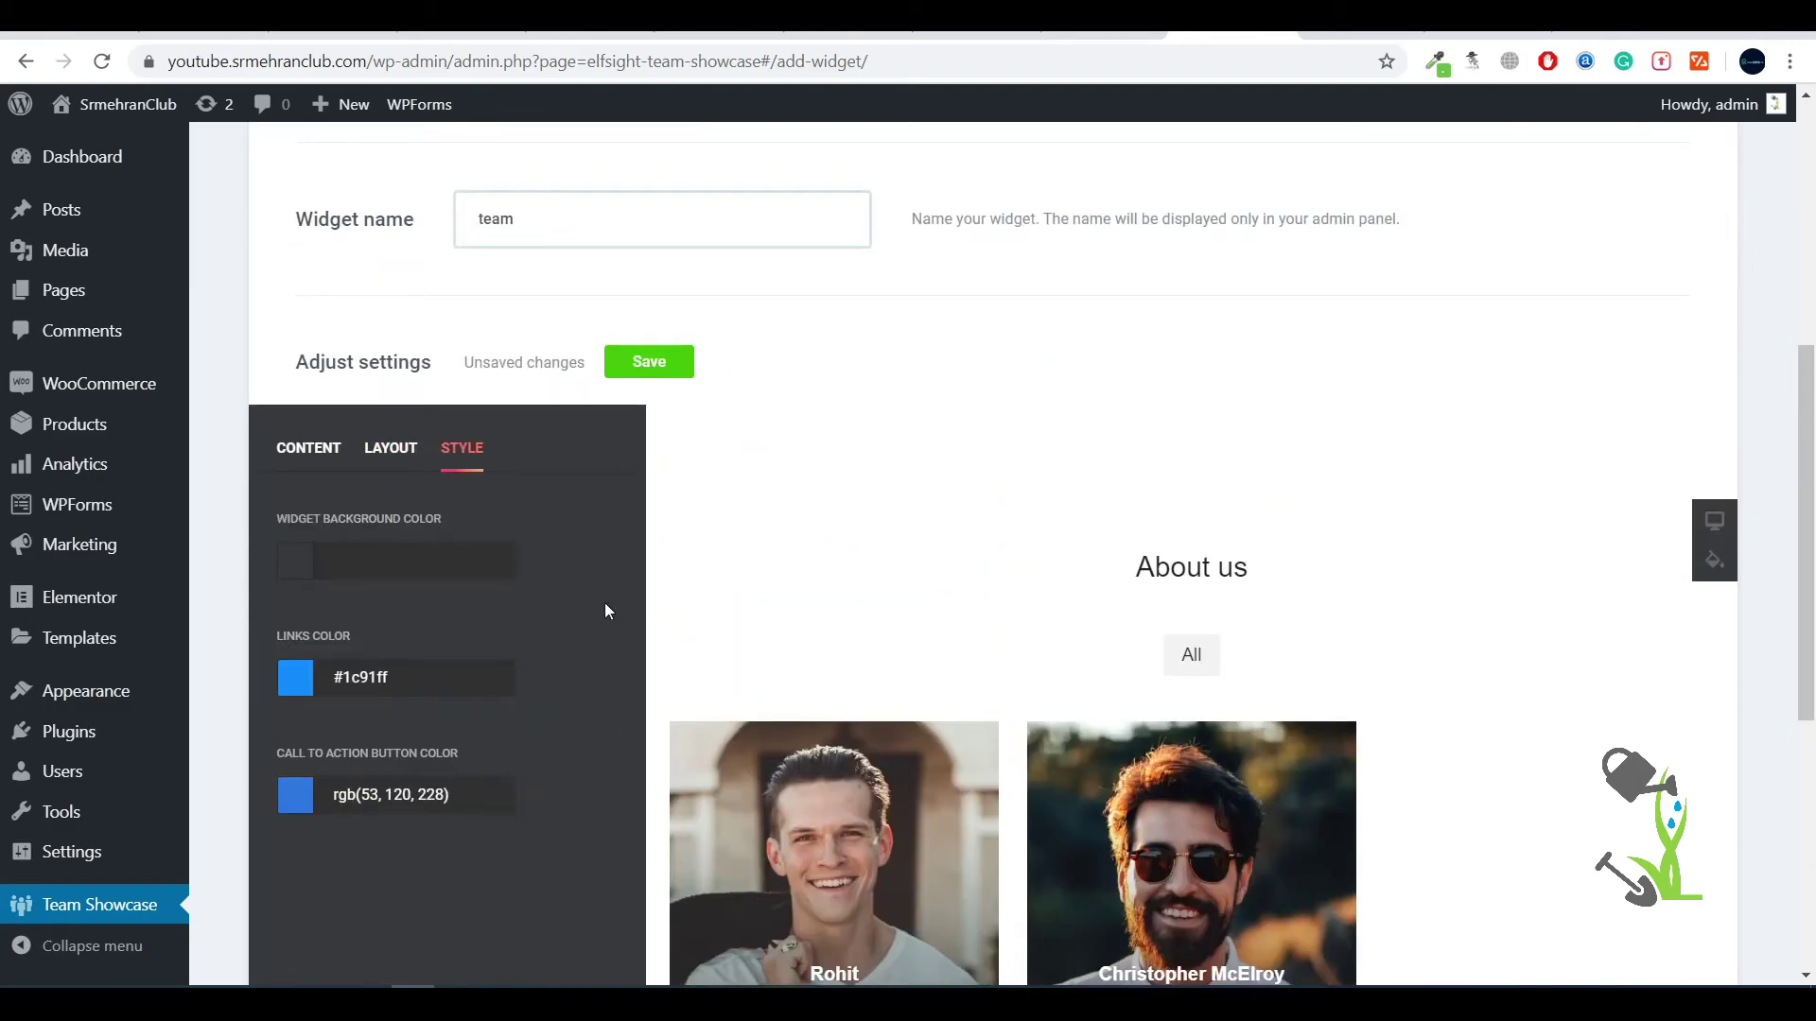
scroll(606, 610, down, 1)
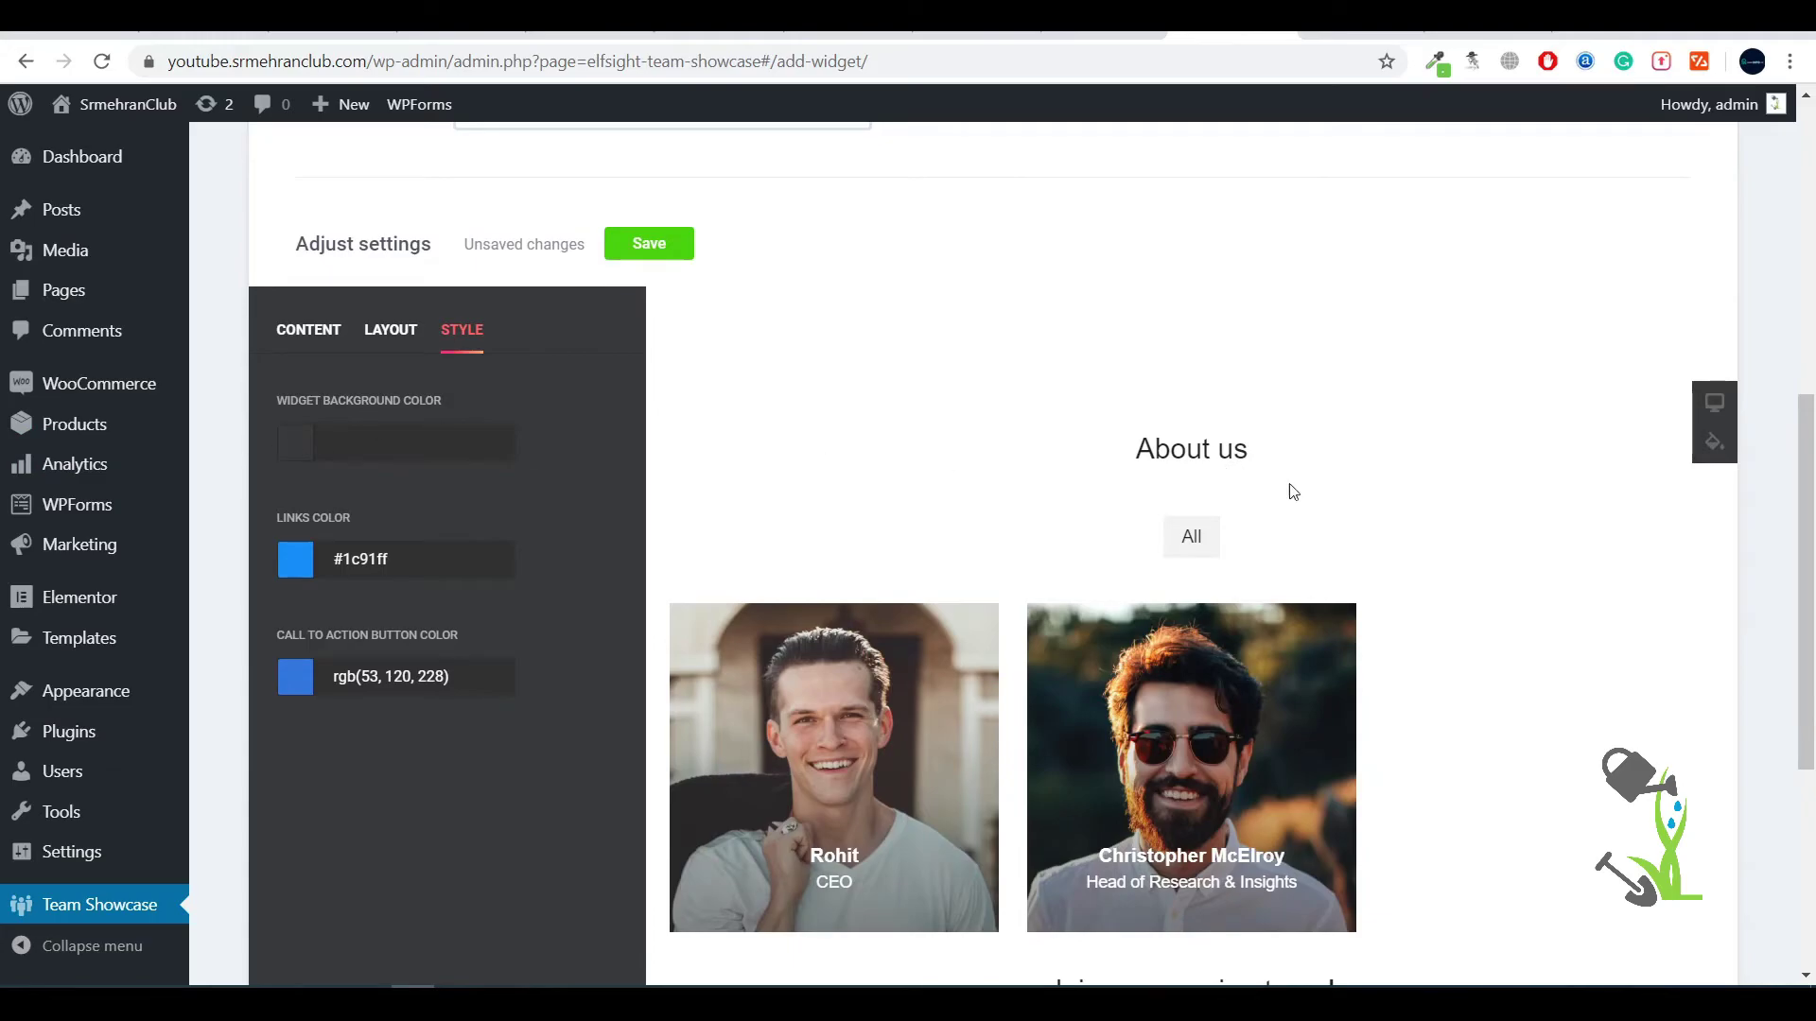
scroll(1293, 491, down, 2)
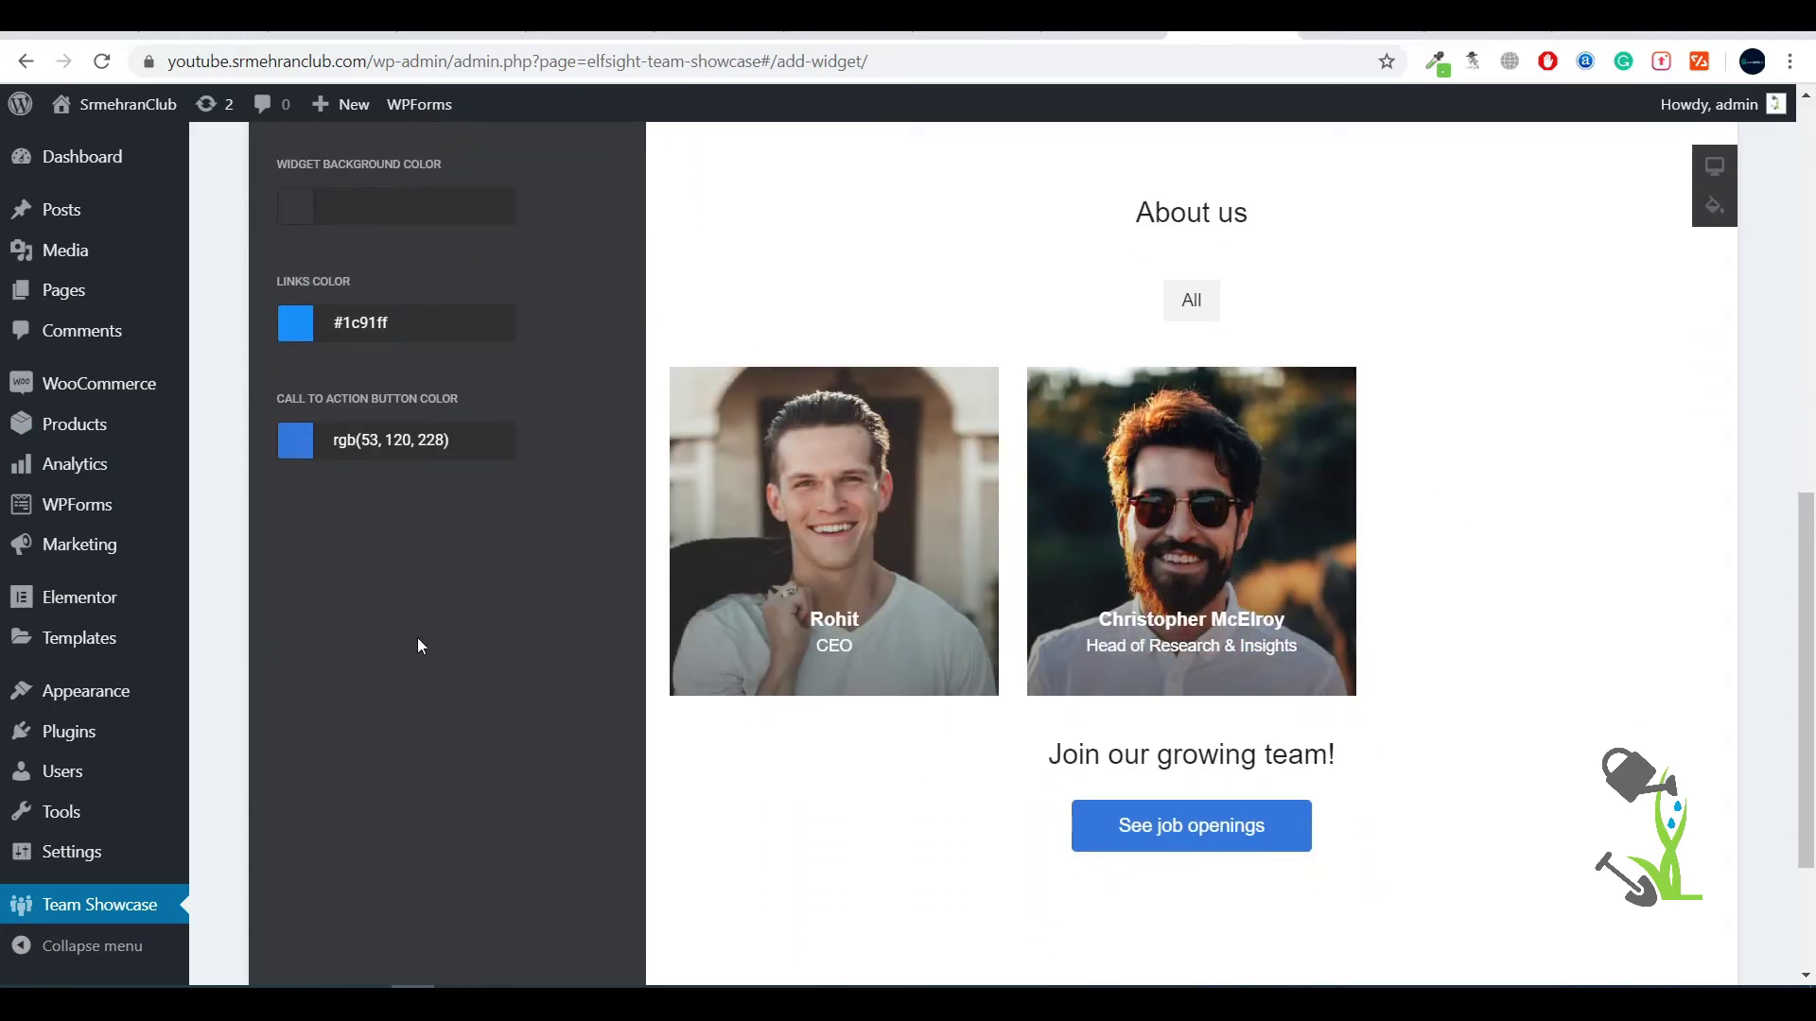
scroll(1411, 494, up, 2)
scroll(547, 462, down, 2)
scroll(547, 445, up, 3)
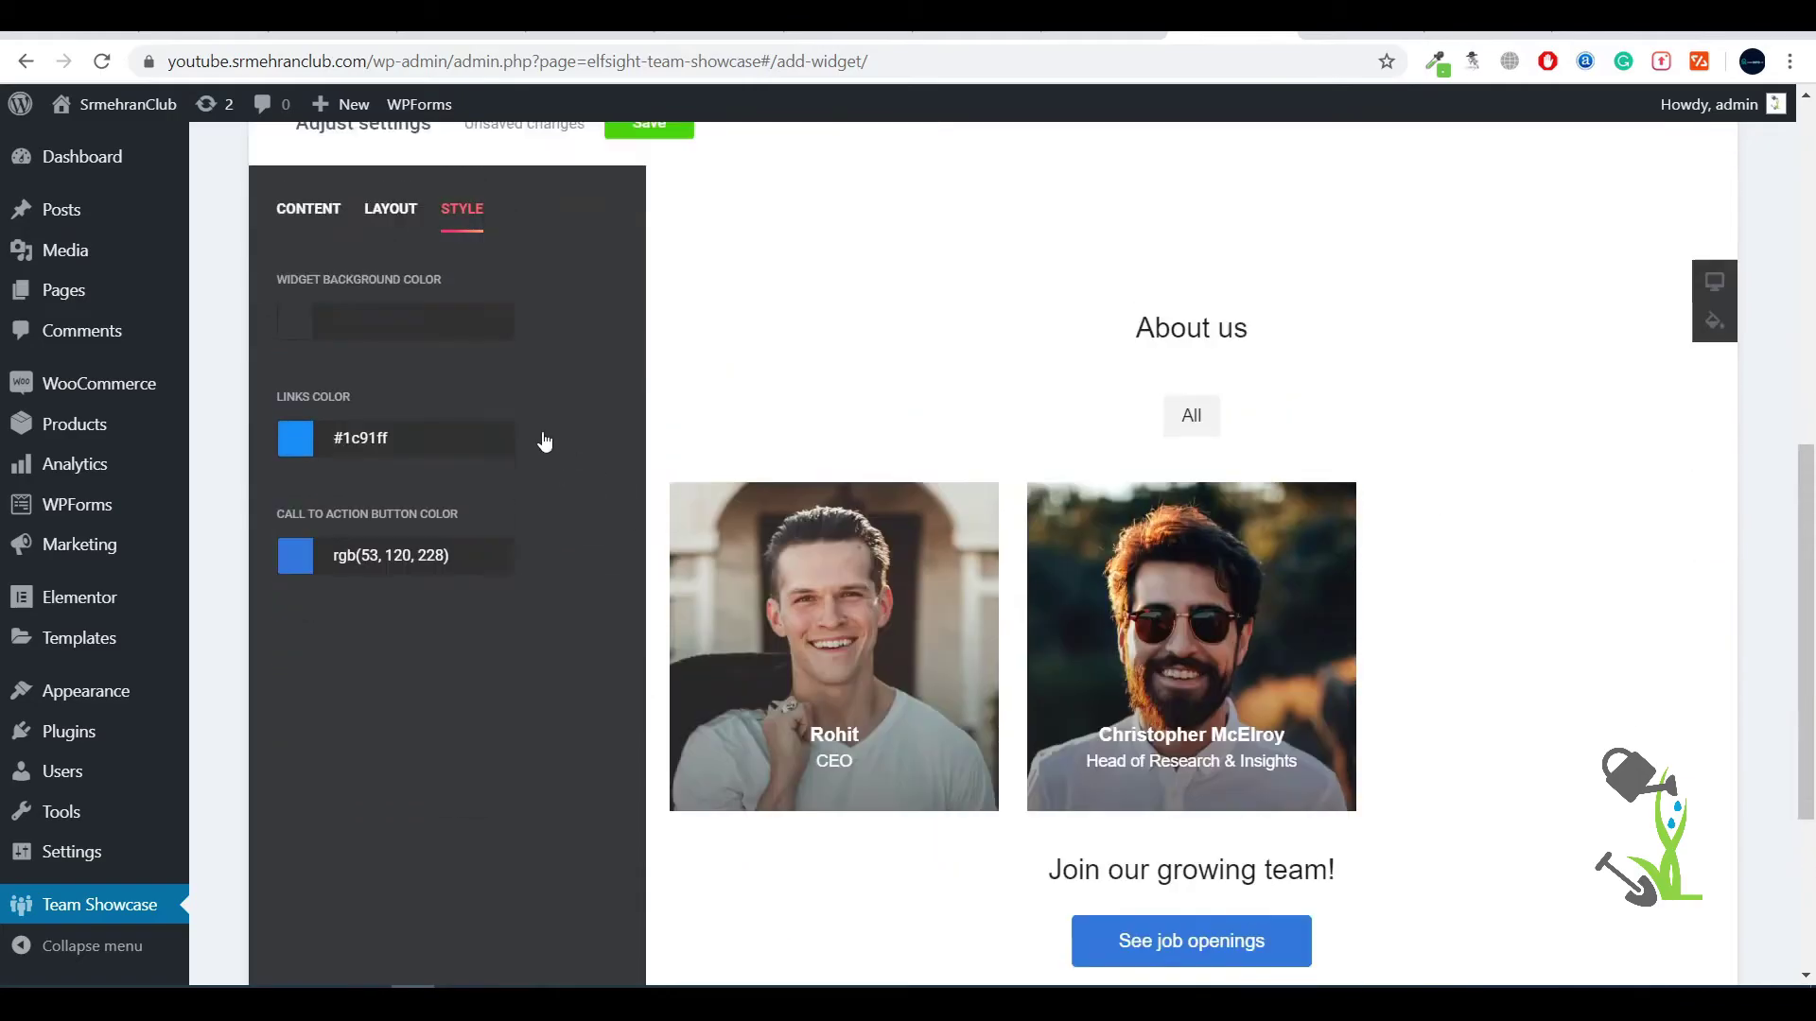
click(650, 373)
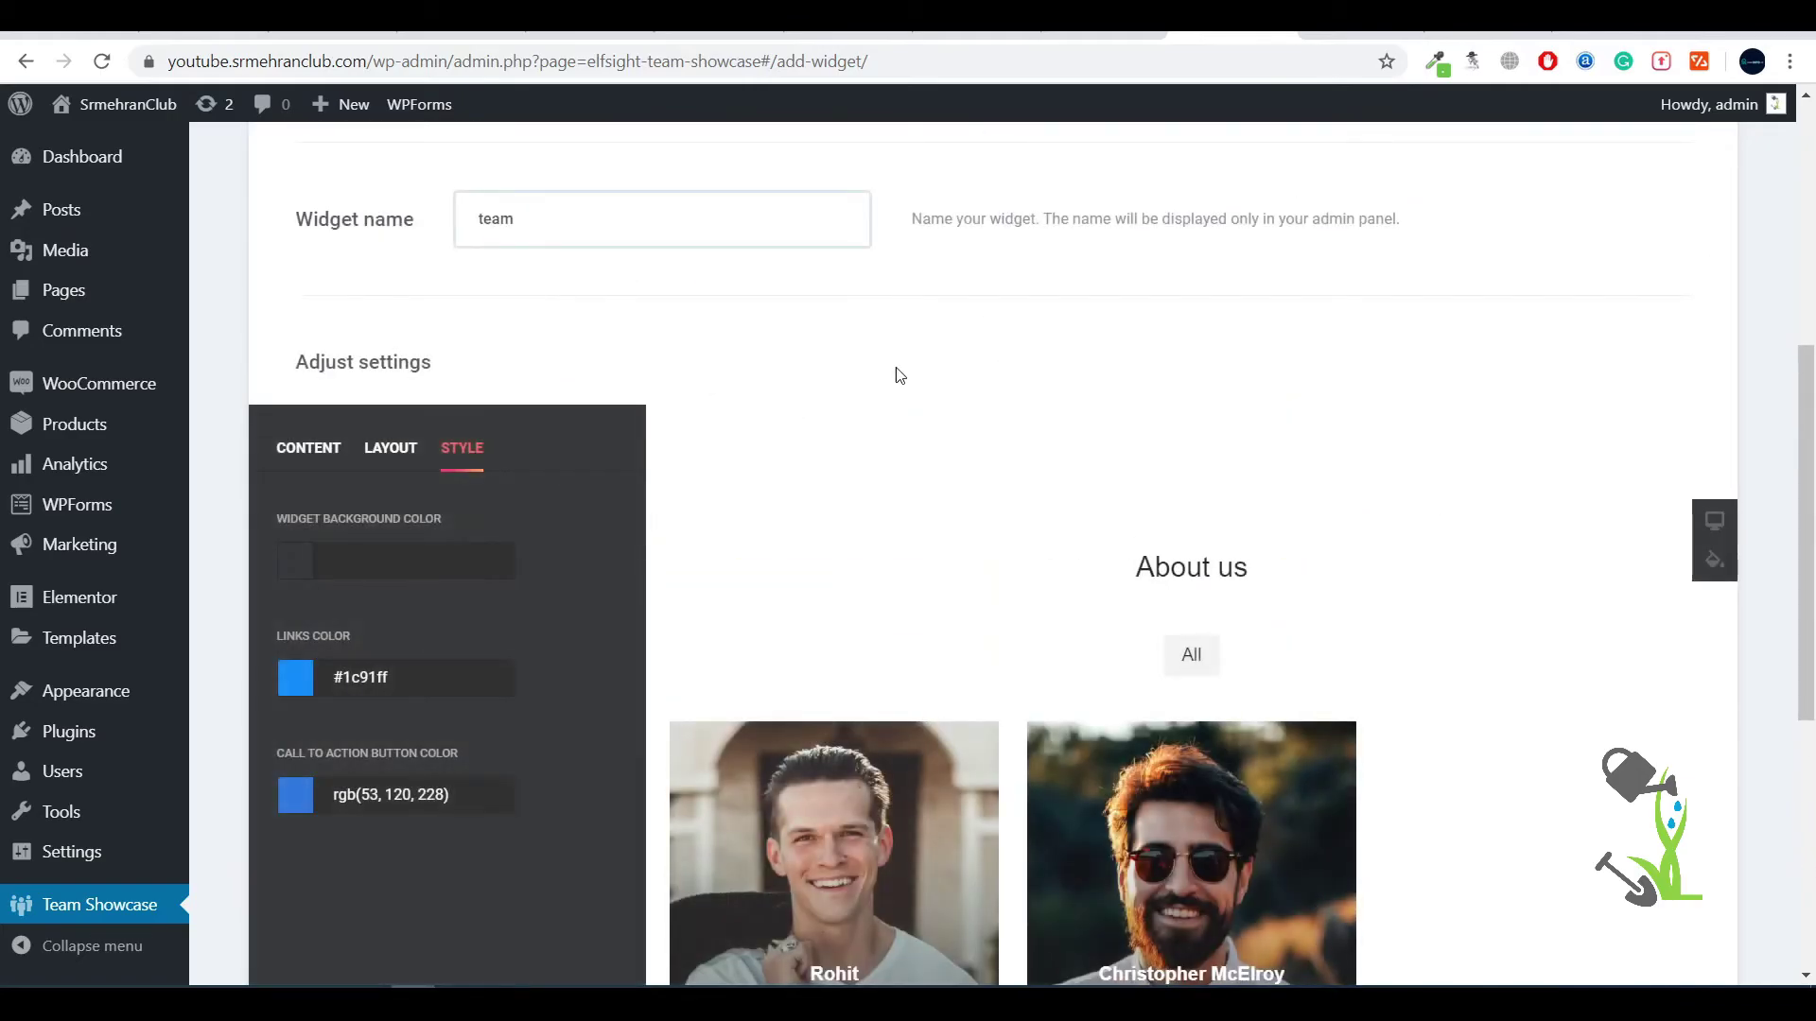
Return to the Team Showcase widgets list showing the saved 'team' widget
scroll(616, 293, down, 2)
scroll(669, 303, up, 7)
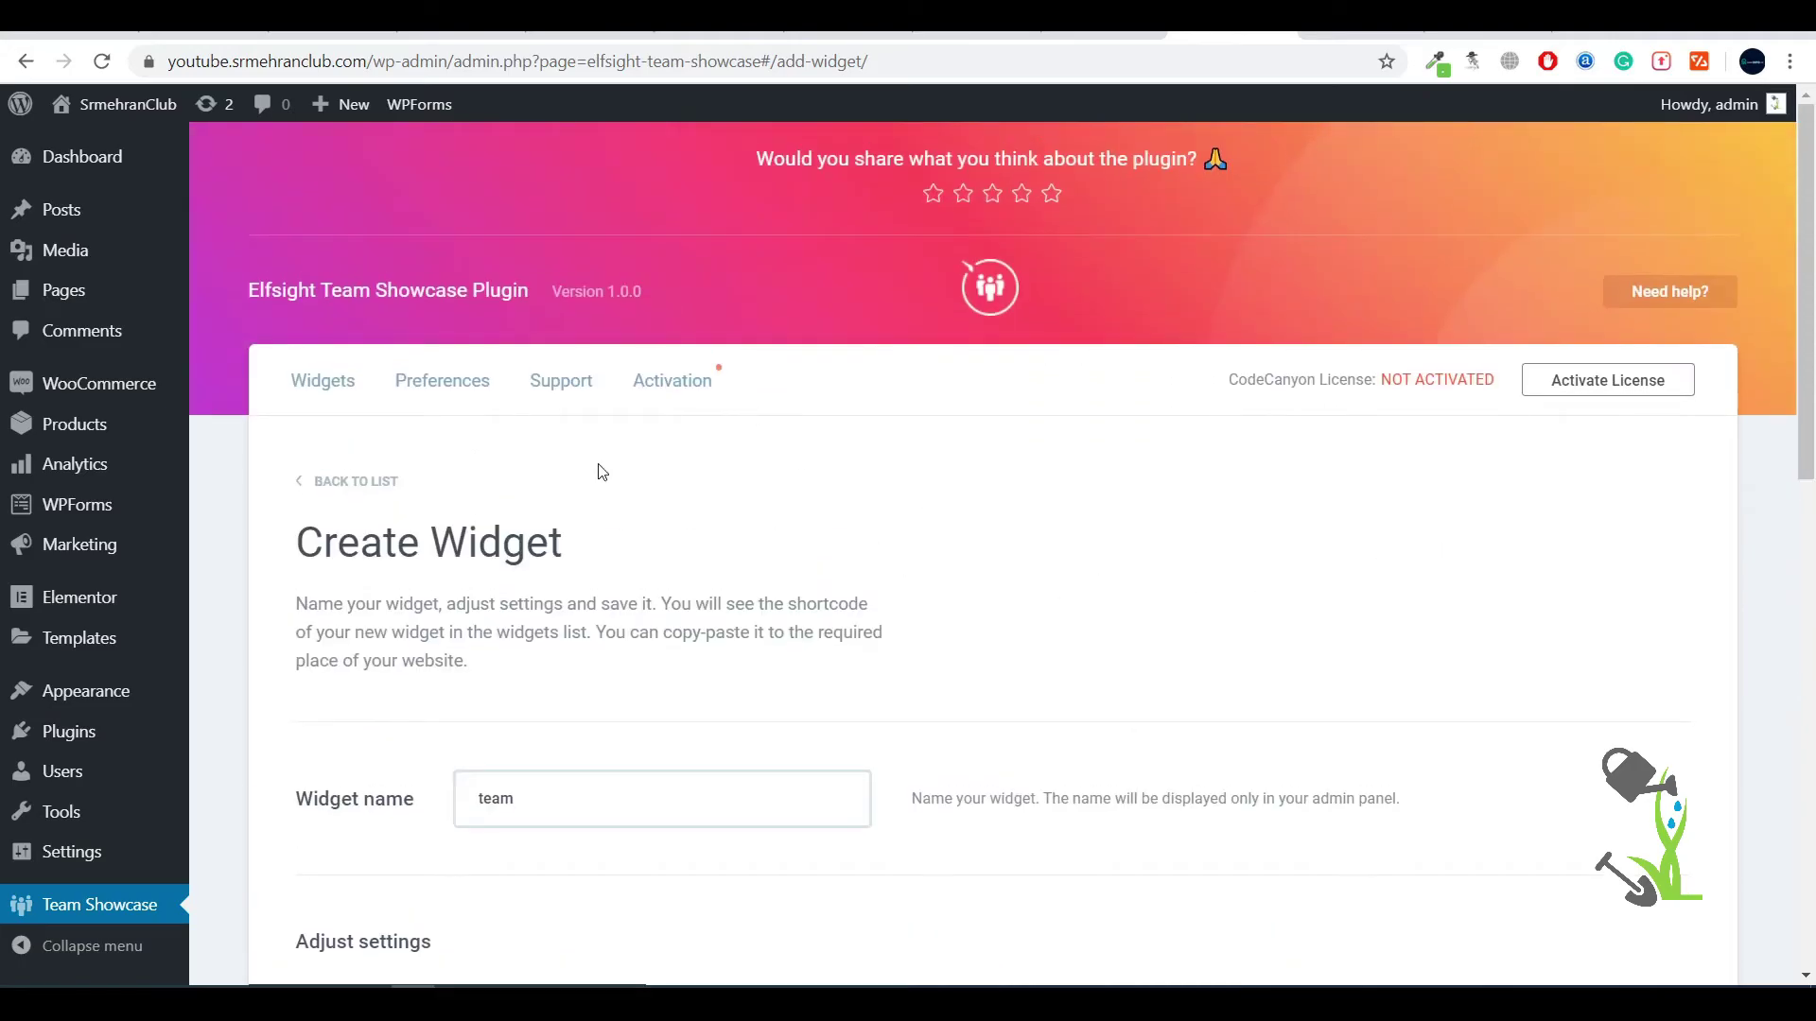
click(322, 380)
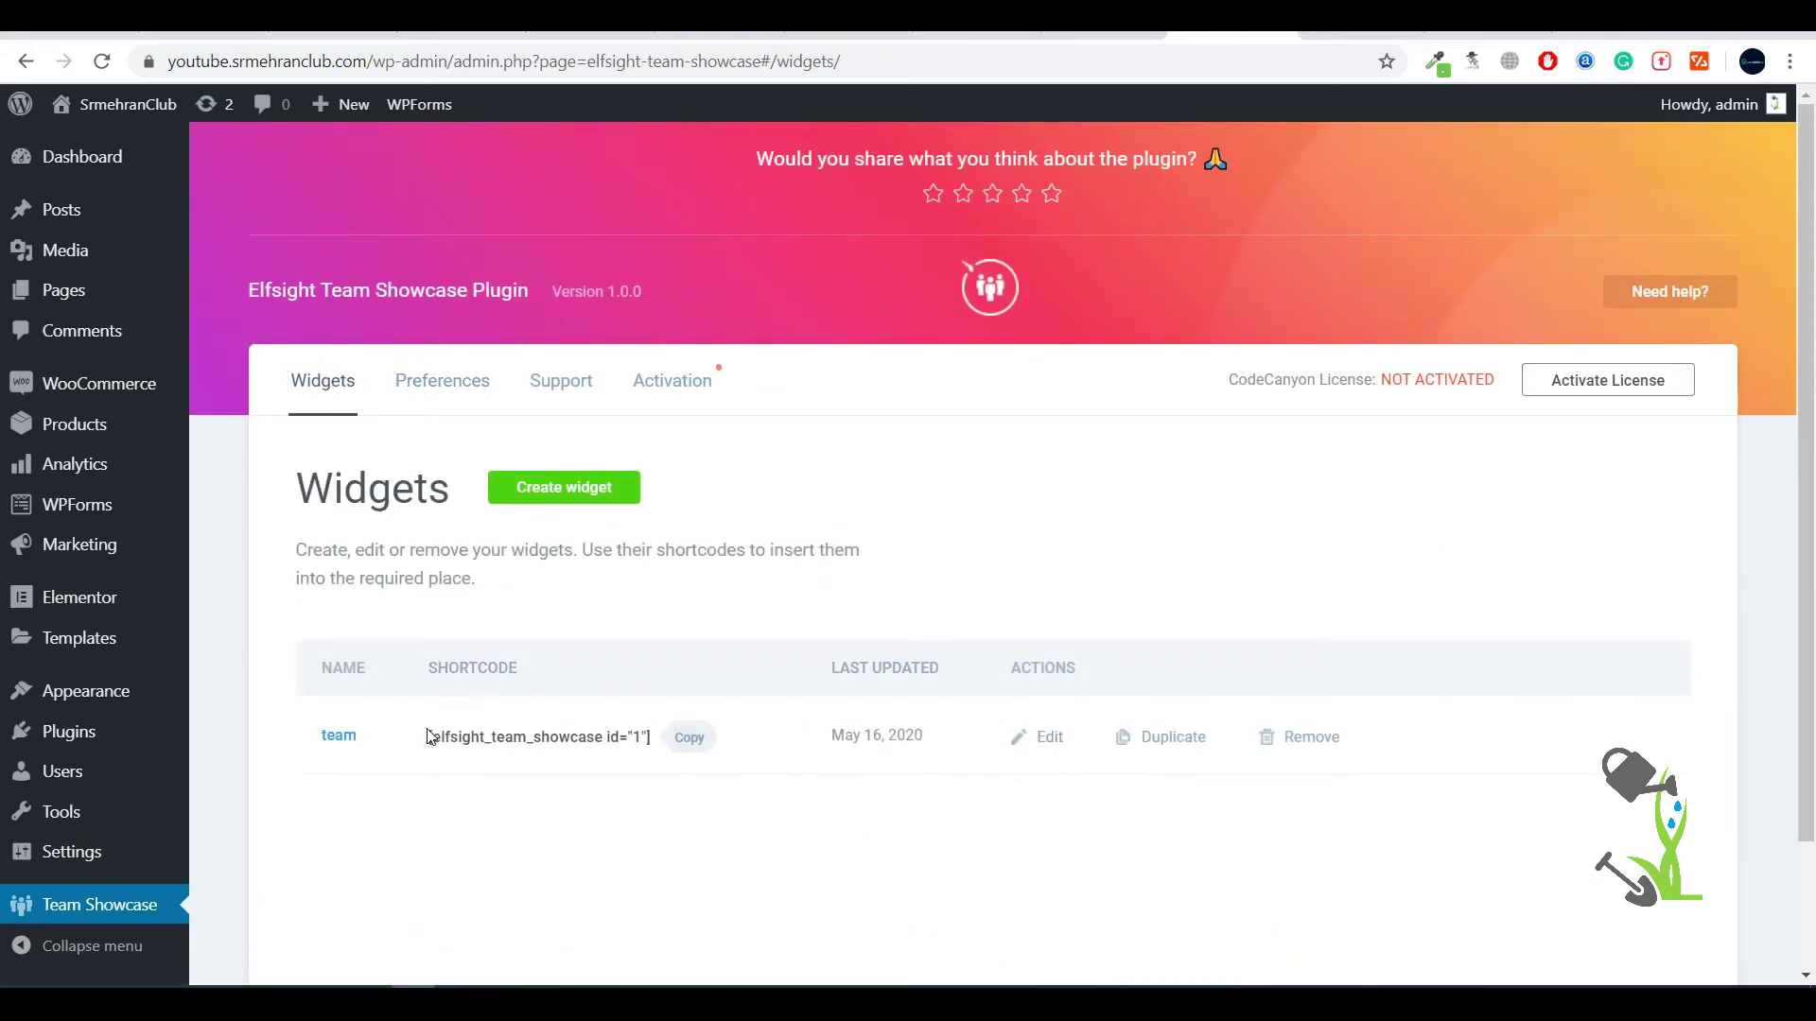
Select and copy the shortcode [elfsight_team_showcase id="1"] from the widgets list
drag(428, 737, 657, 769)
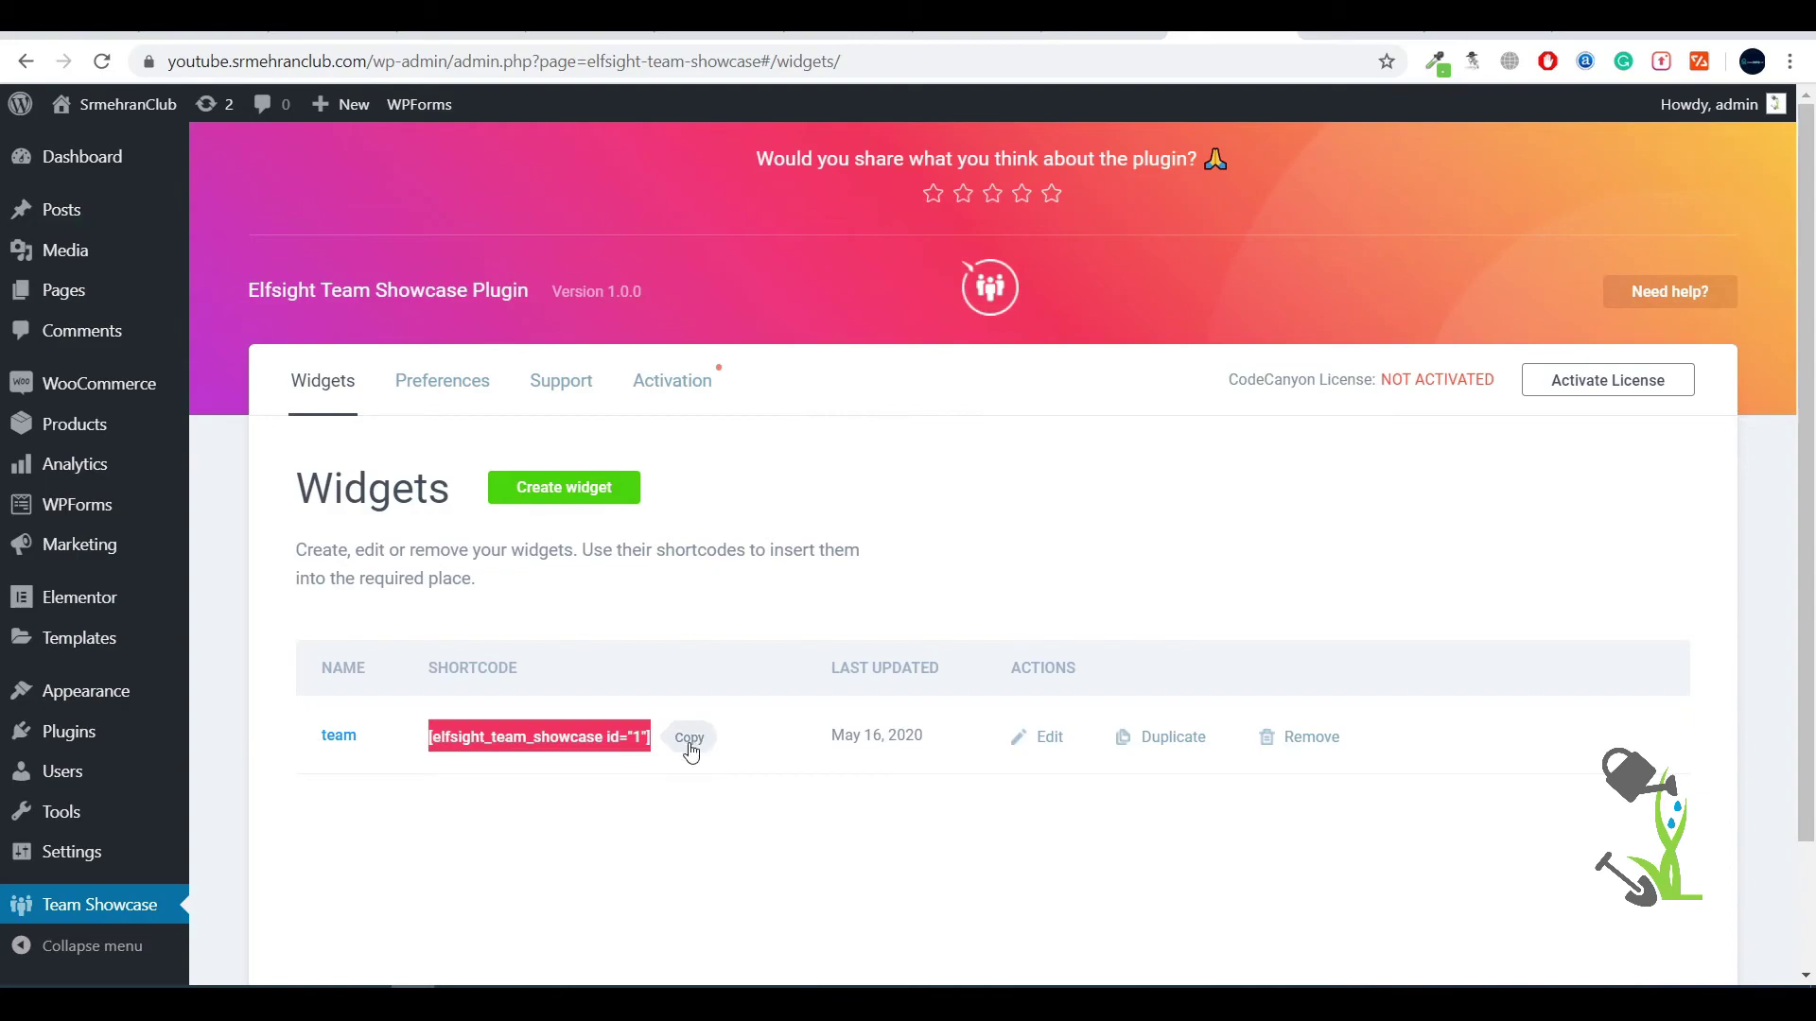
click(690, 741)
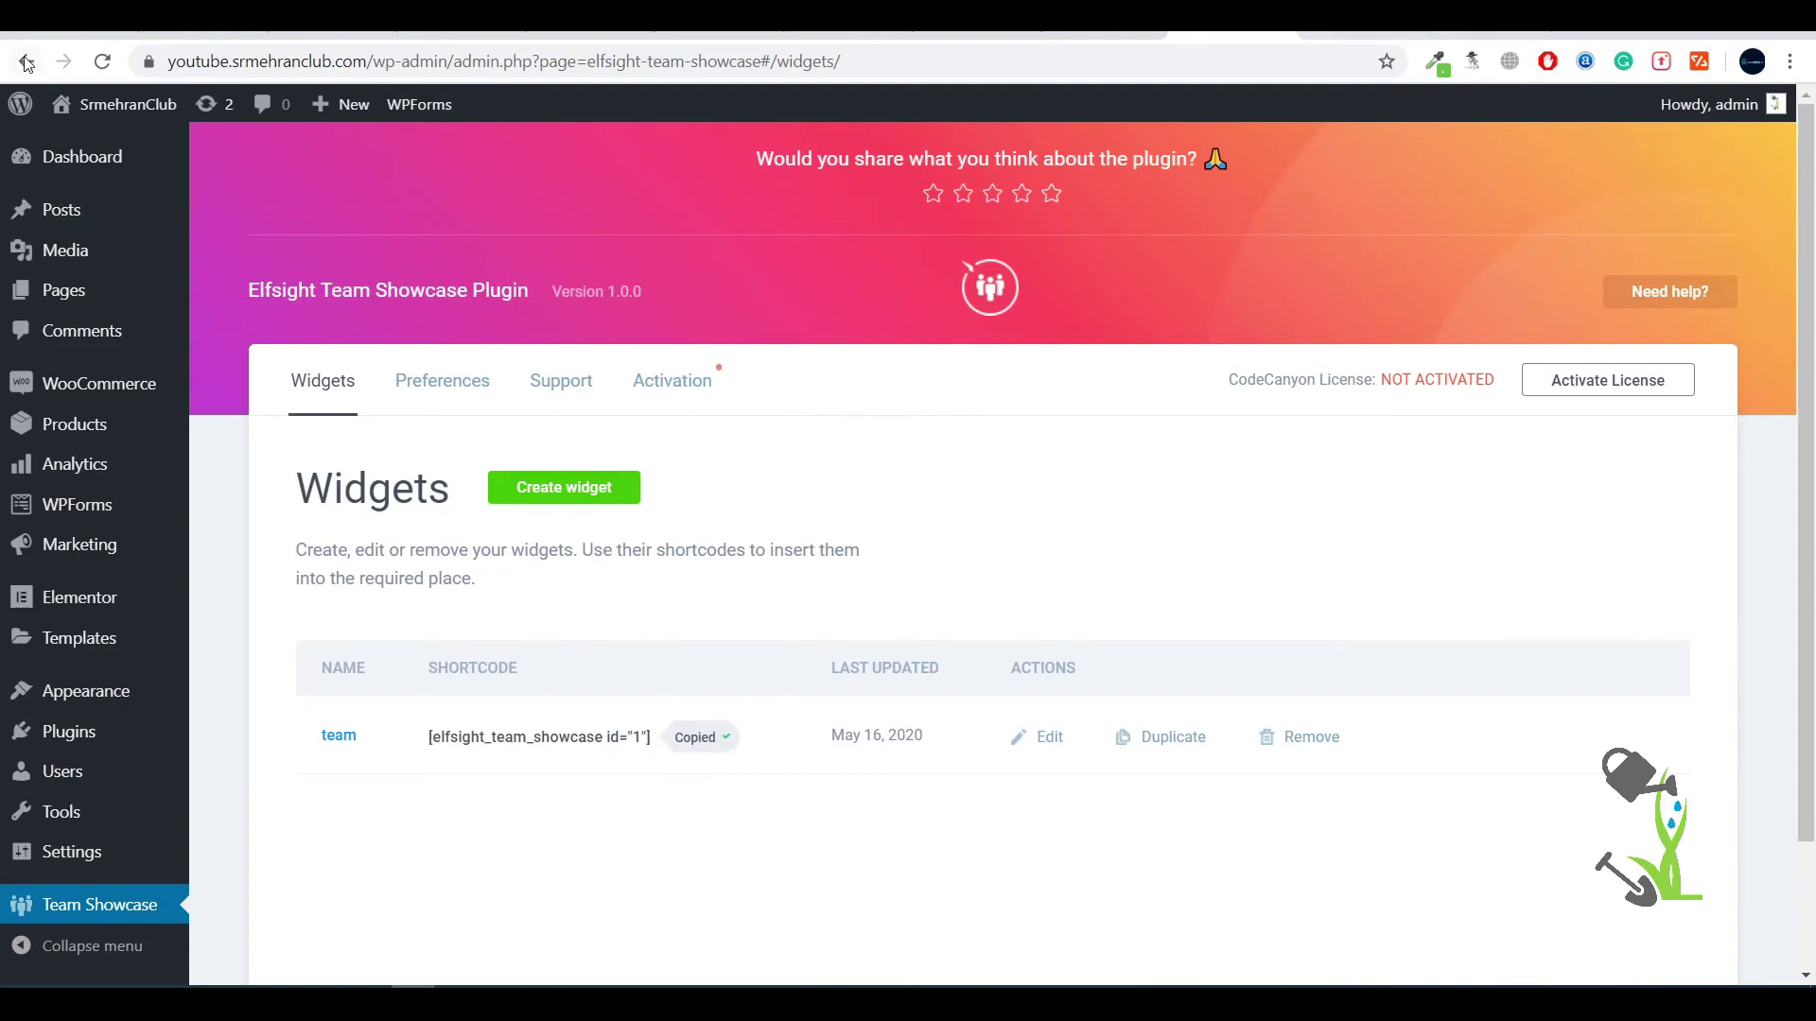
Open the Cosmetics home page in the Elementor editor and scroll to its bottom
mouse_move(104, 104)
click(76, 138)
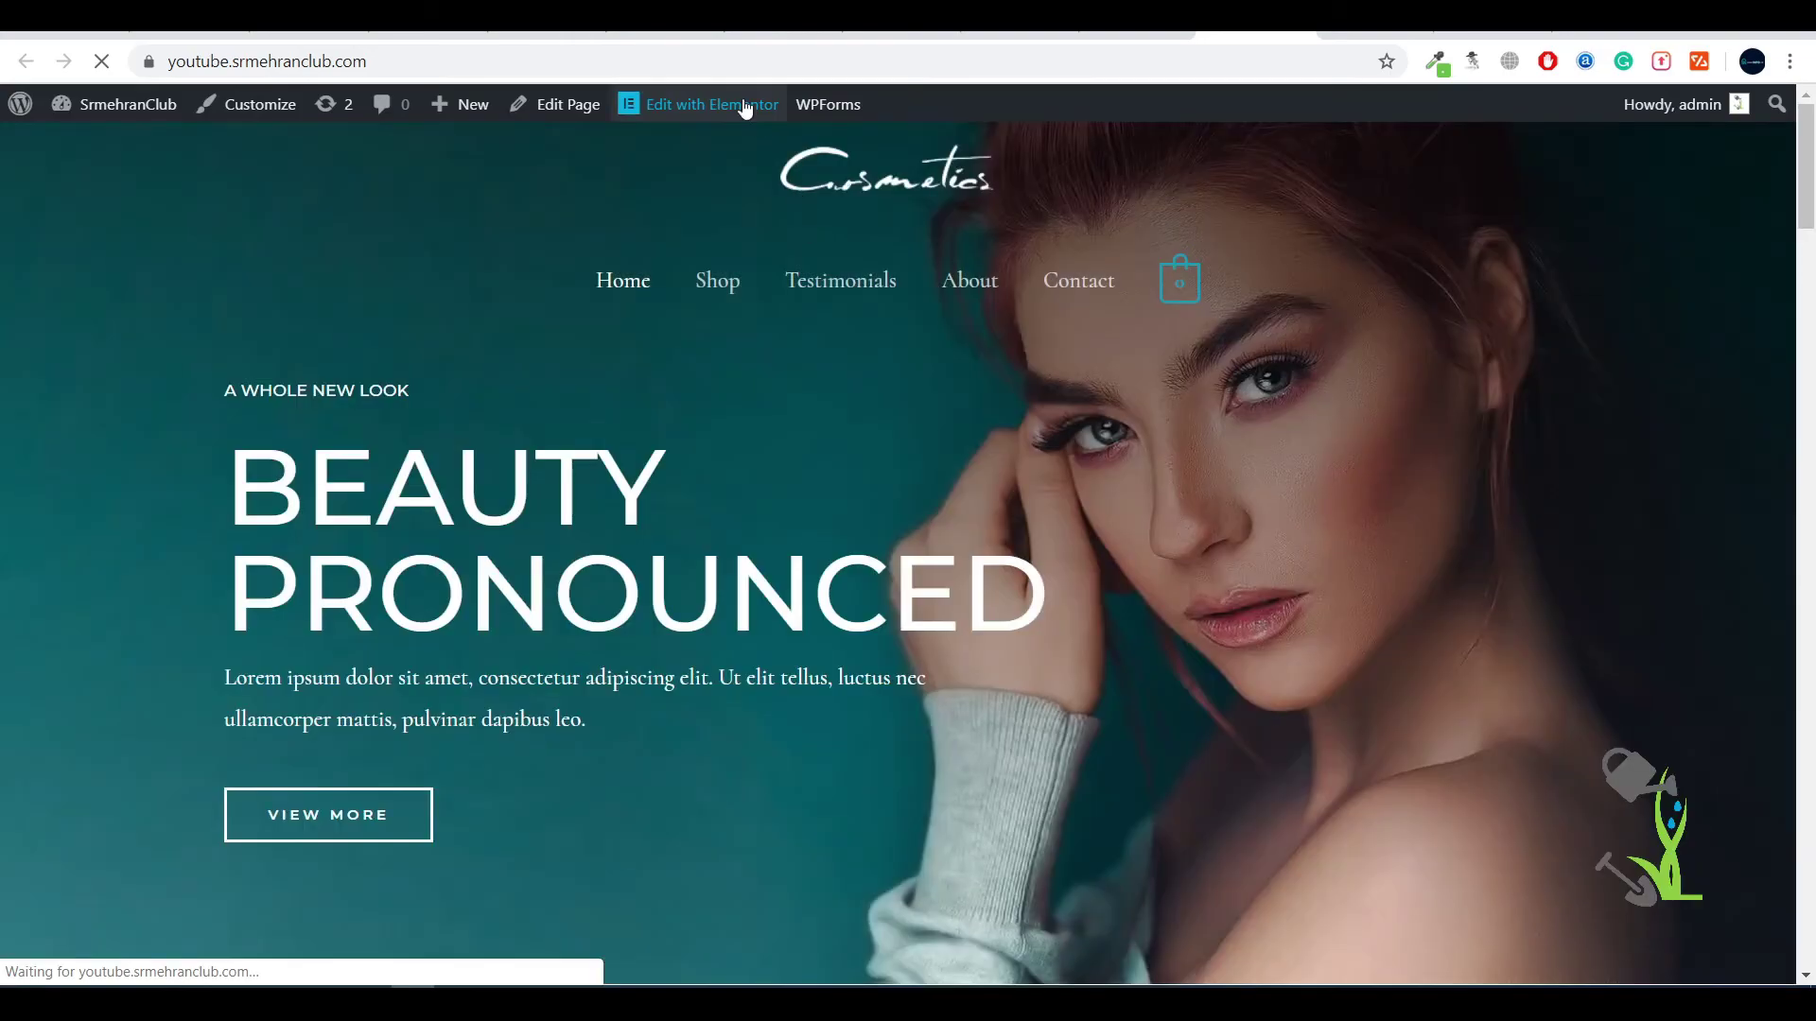
mouse_move(704, 106)
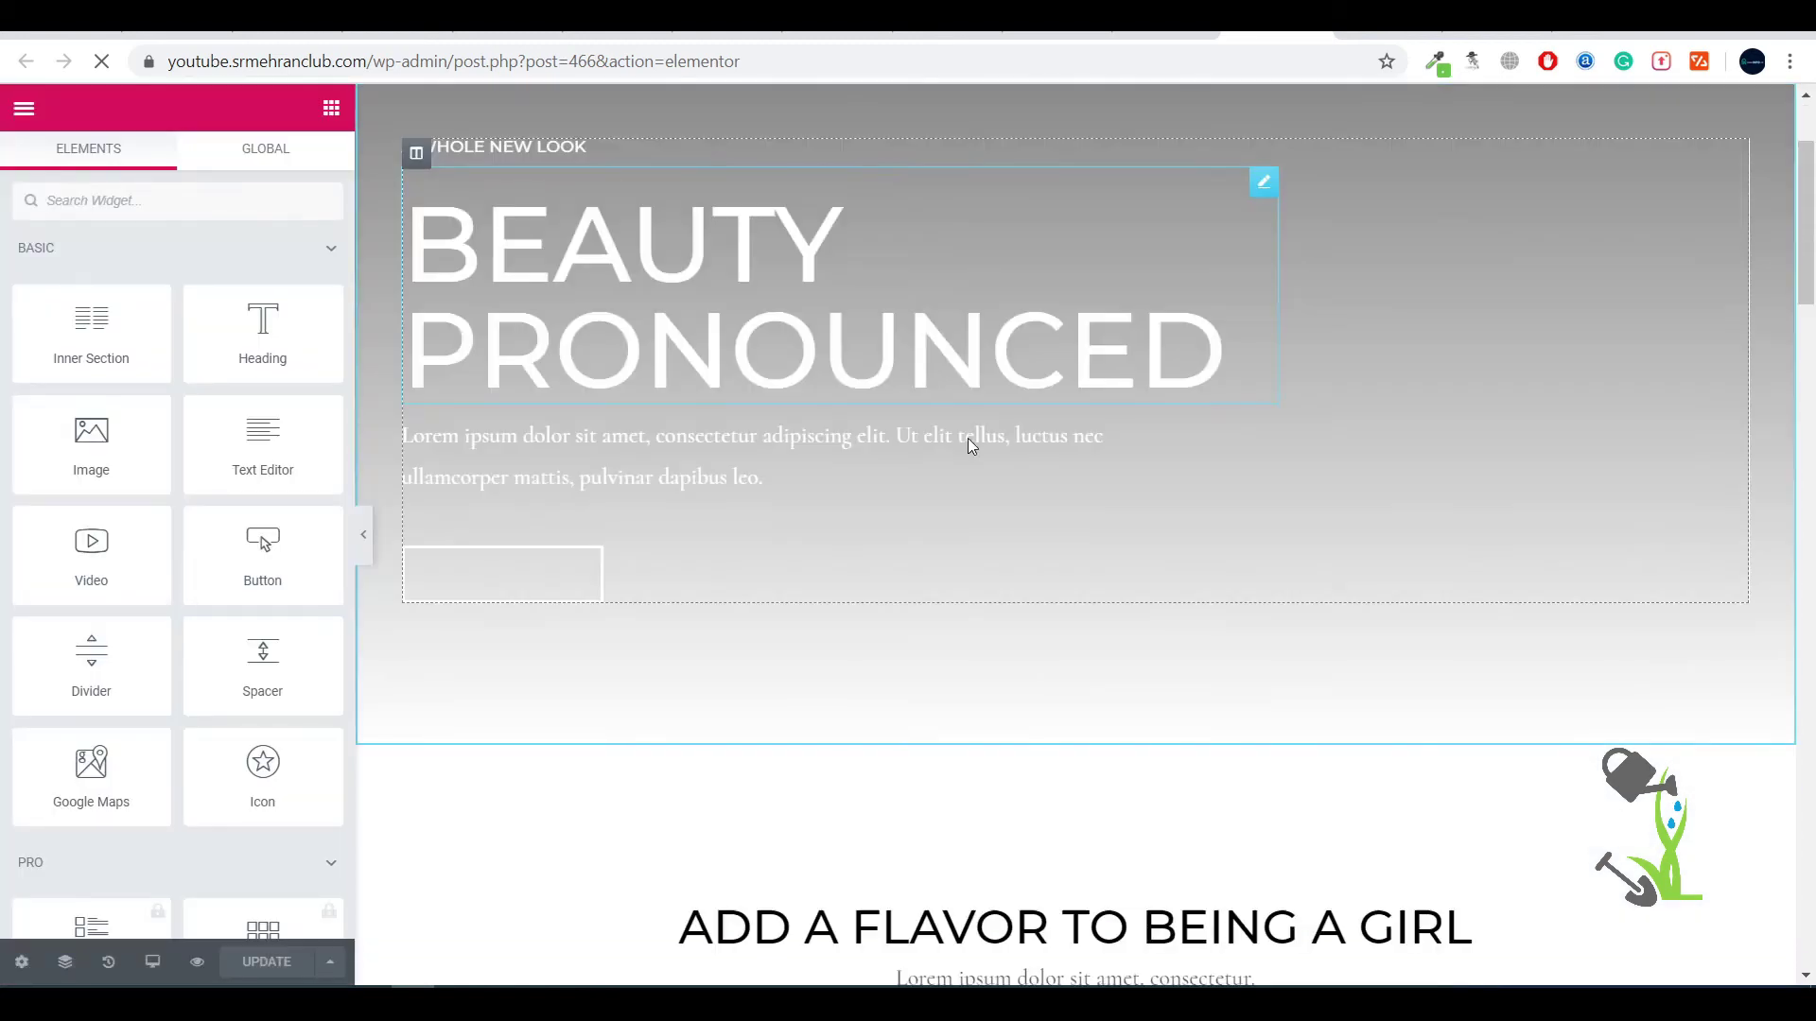
scroll(1041, 440, down, 5)
scroll(1081, 442, down, 20)
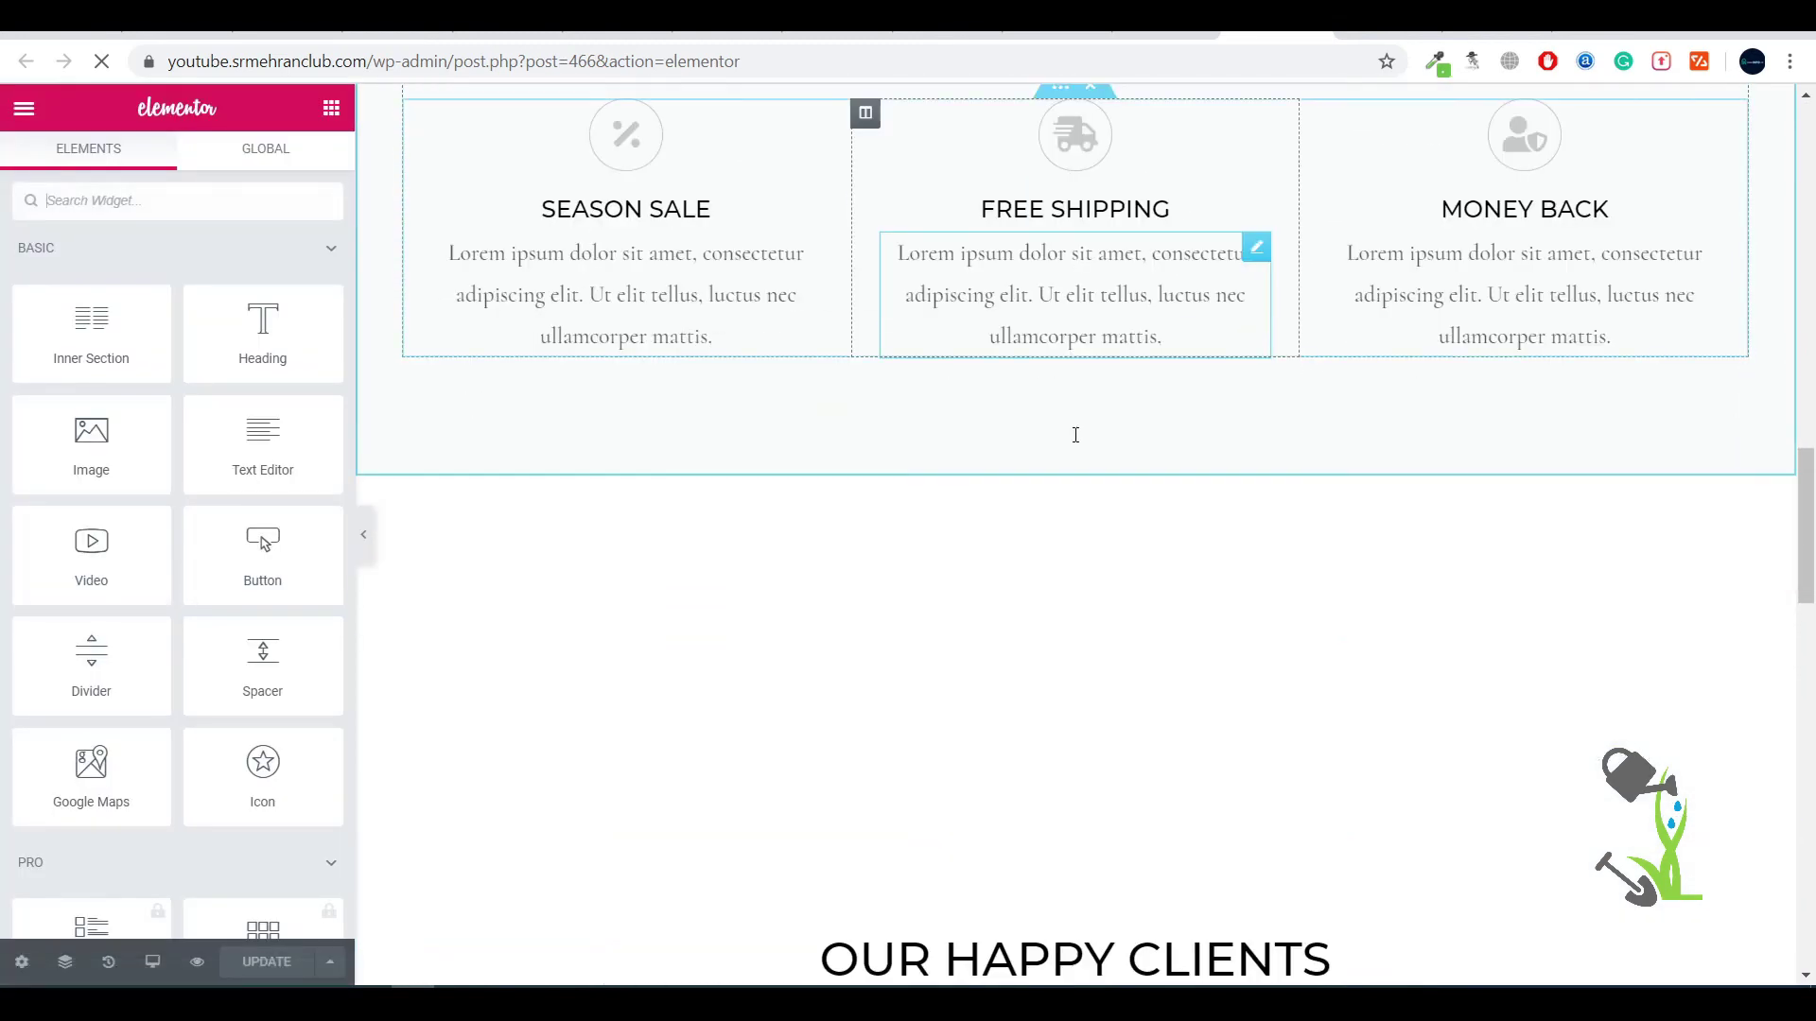
scroll(1167, 627, down, 20)
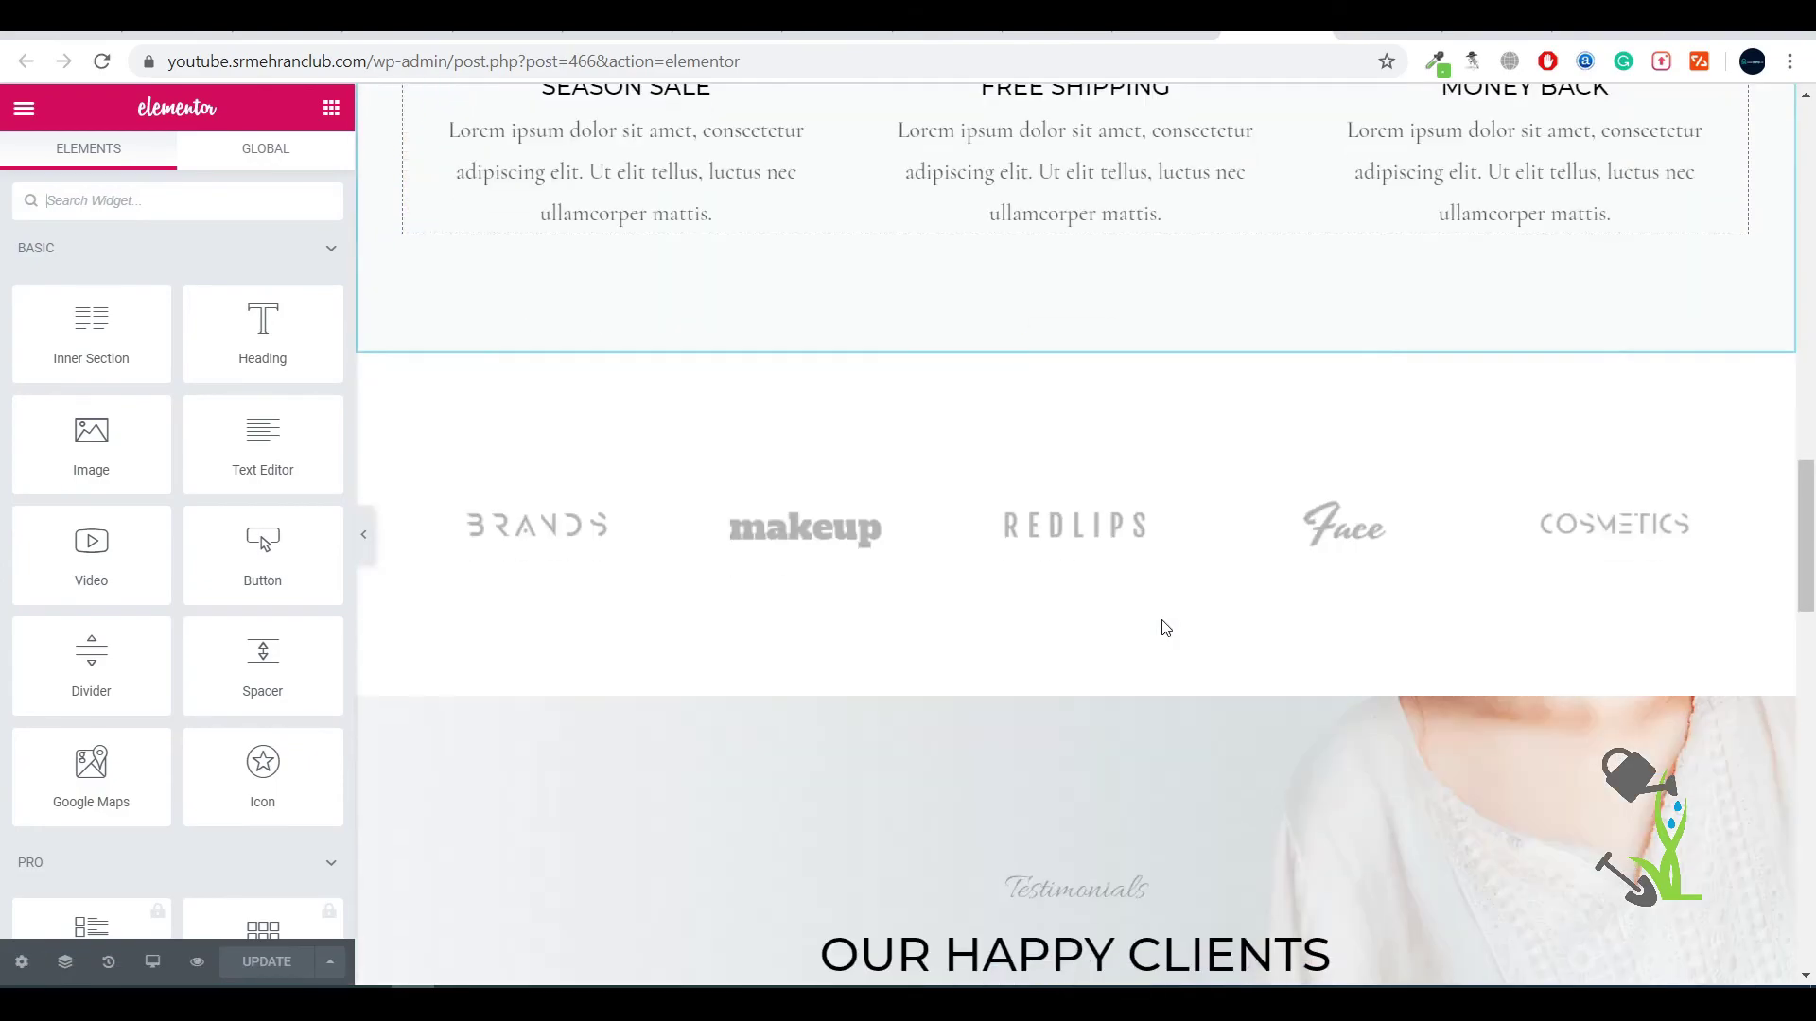
scroll(1160, 626, down, 10)
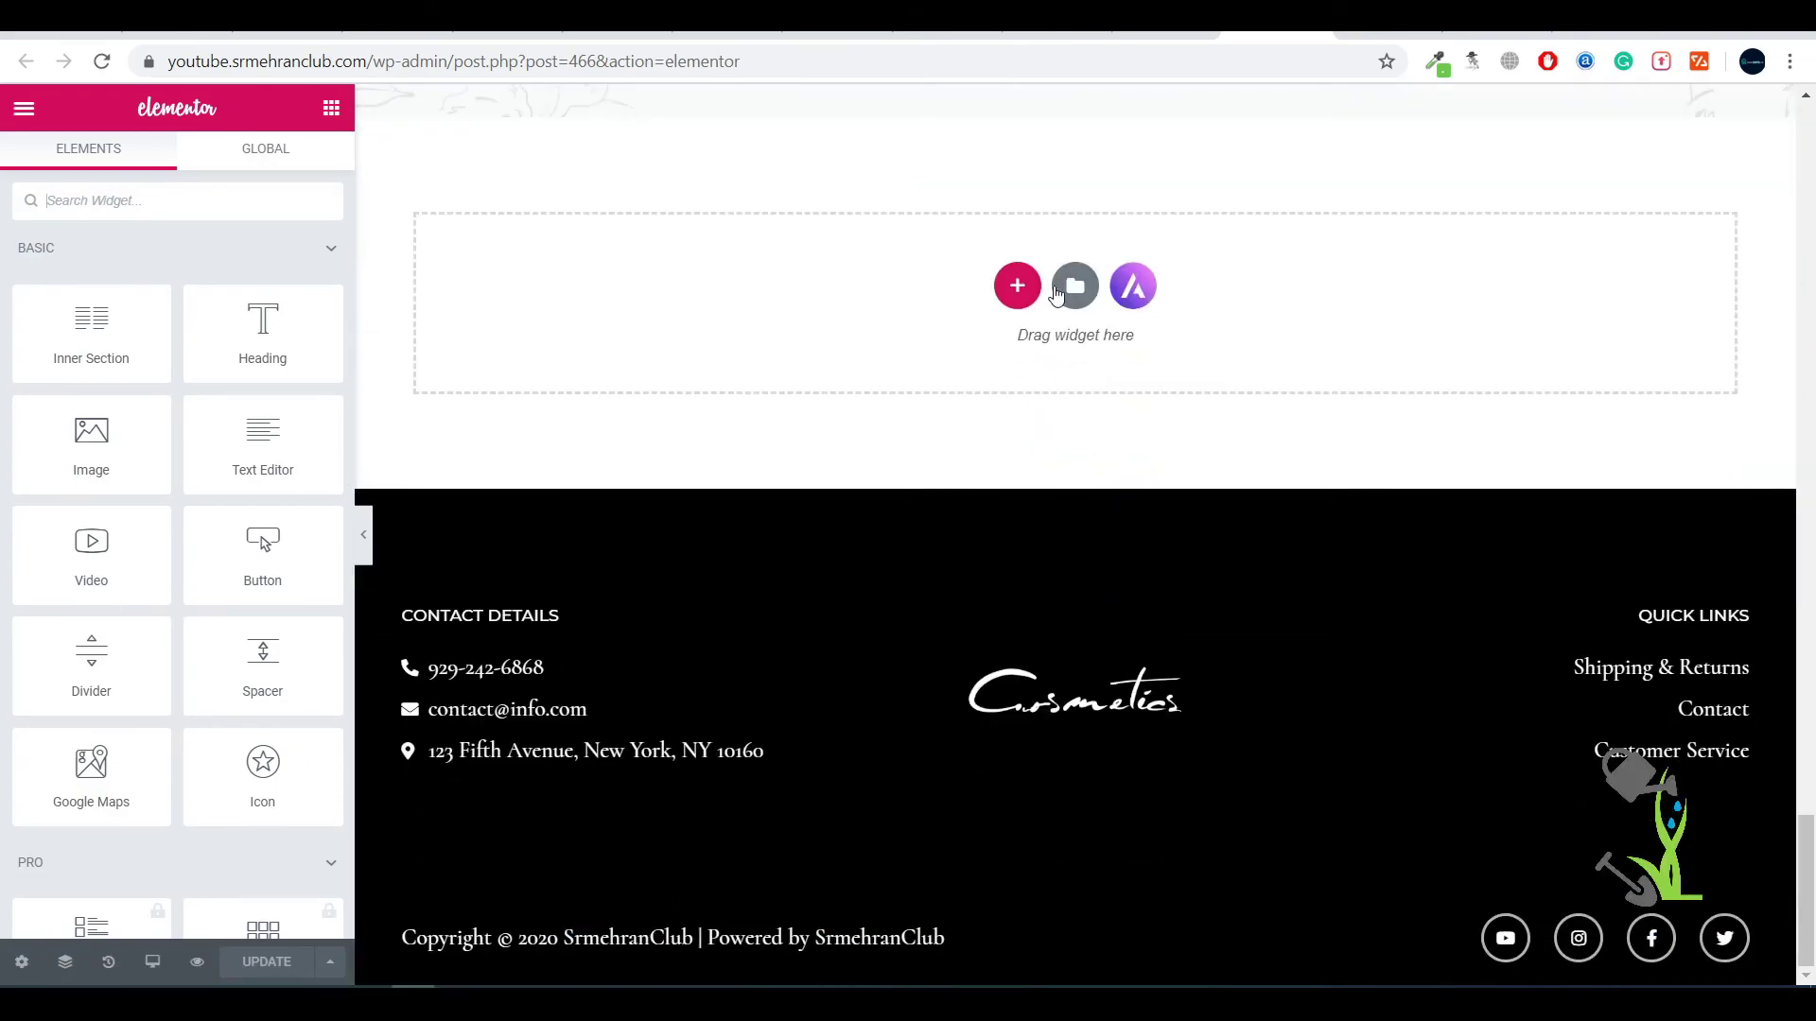
Add a bottom section with a Shortcode widget holding [elfsight_team_showcase id="1"] and update the page
click(1017, 288)
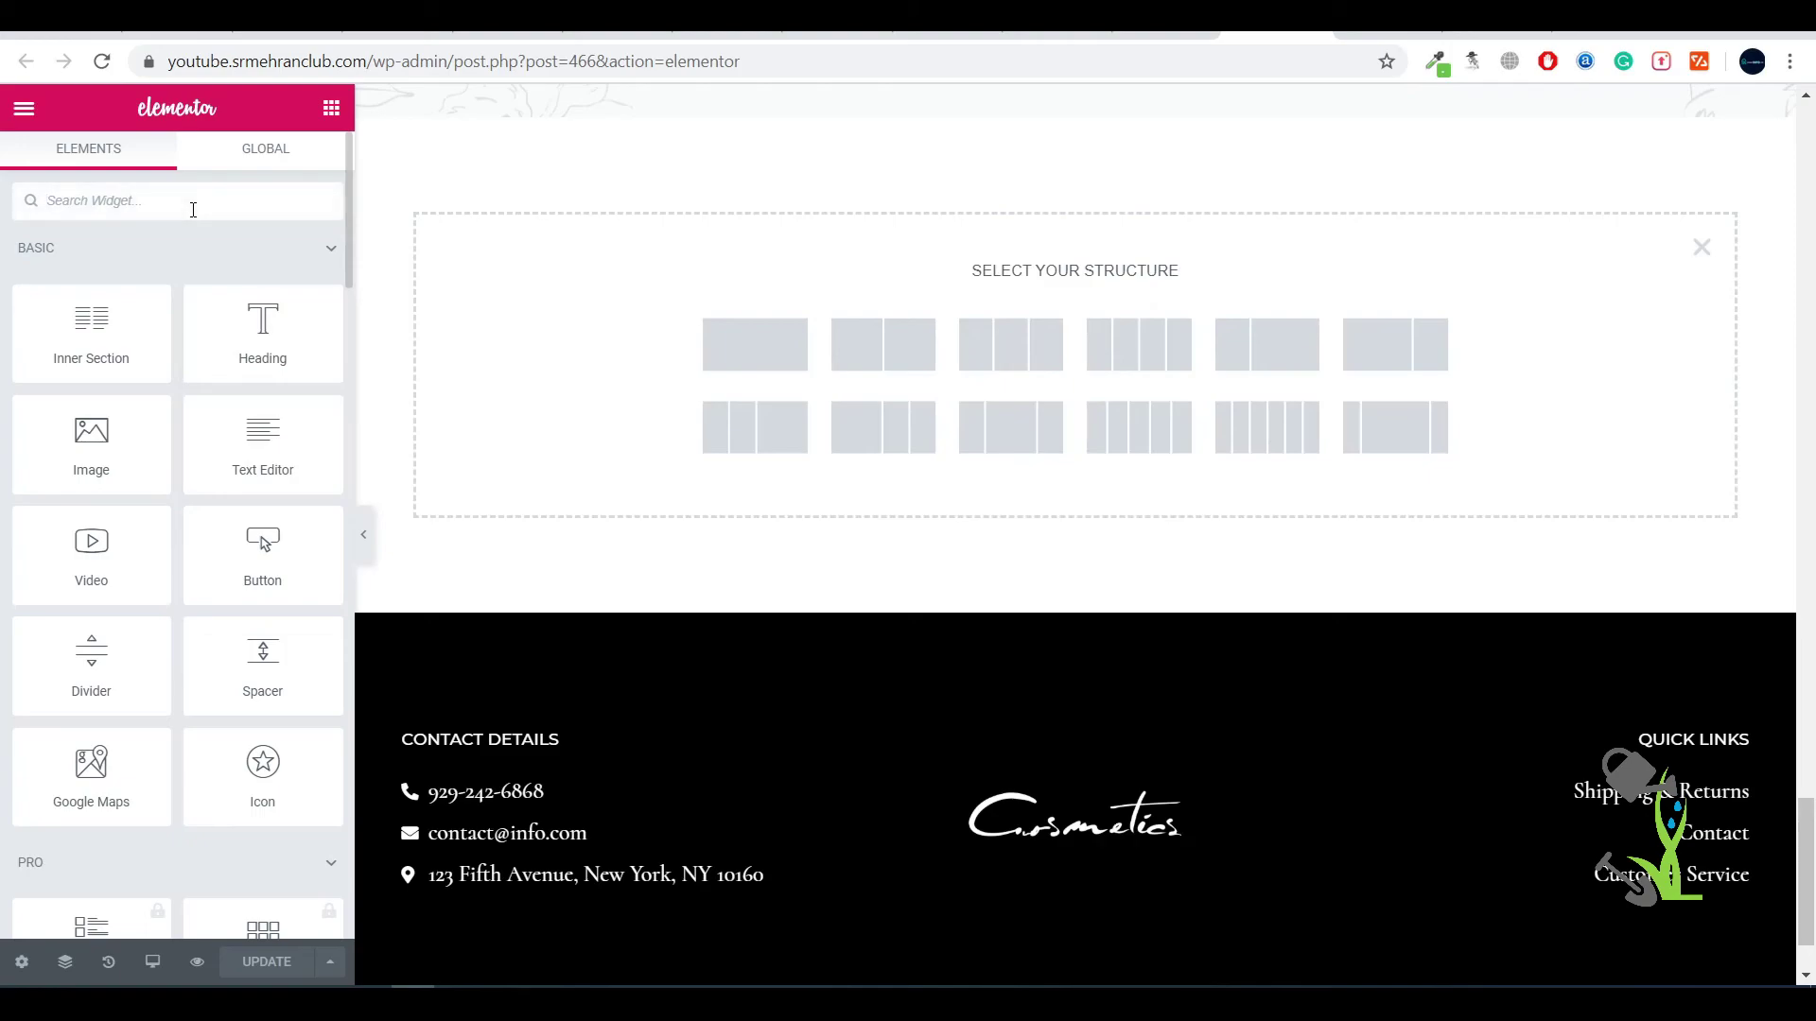
text(html)
text(shor)
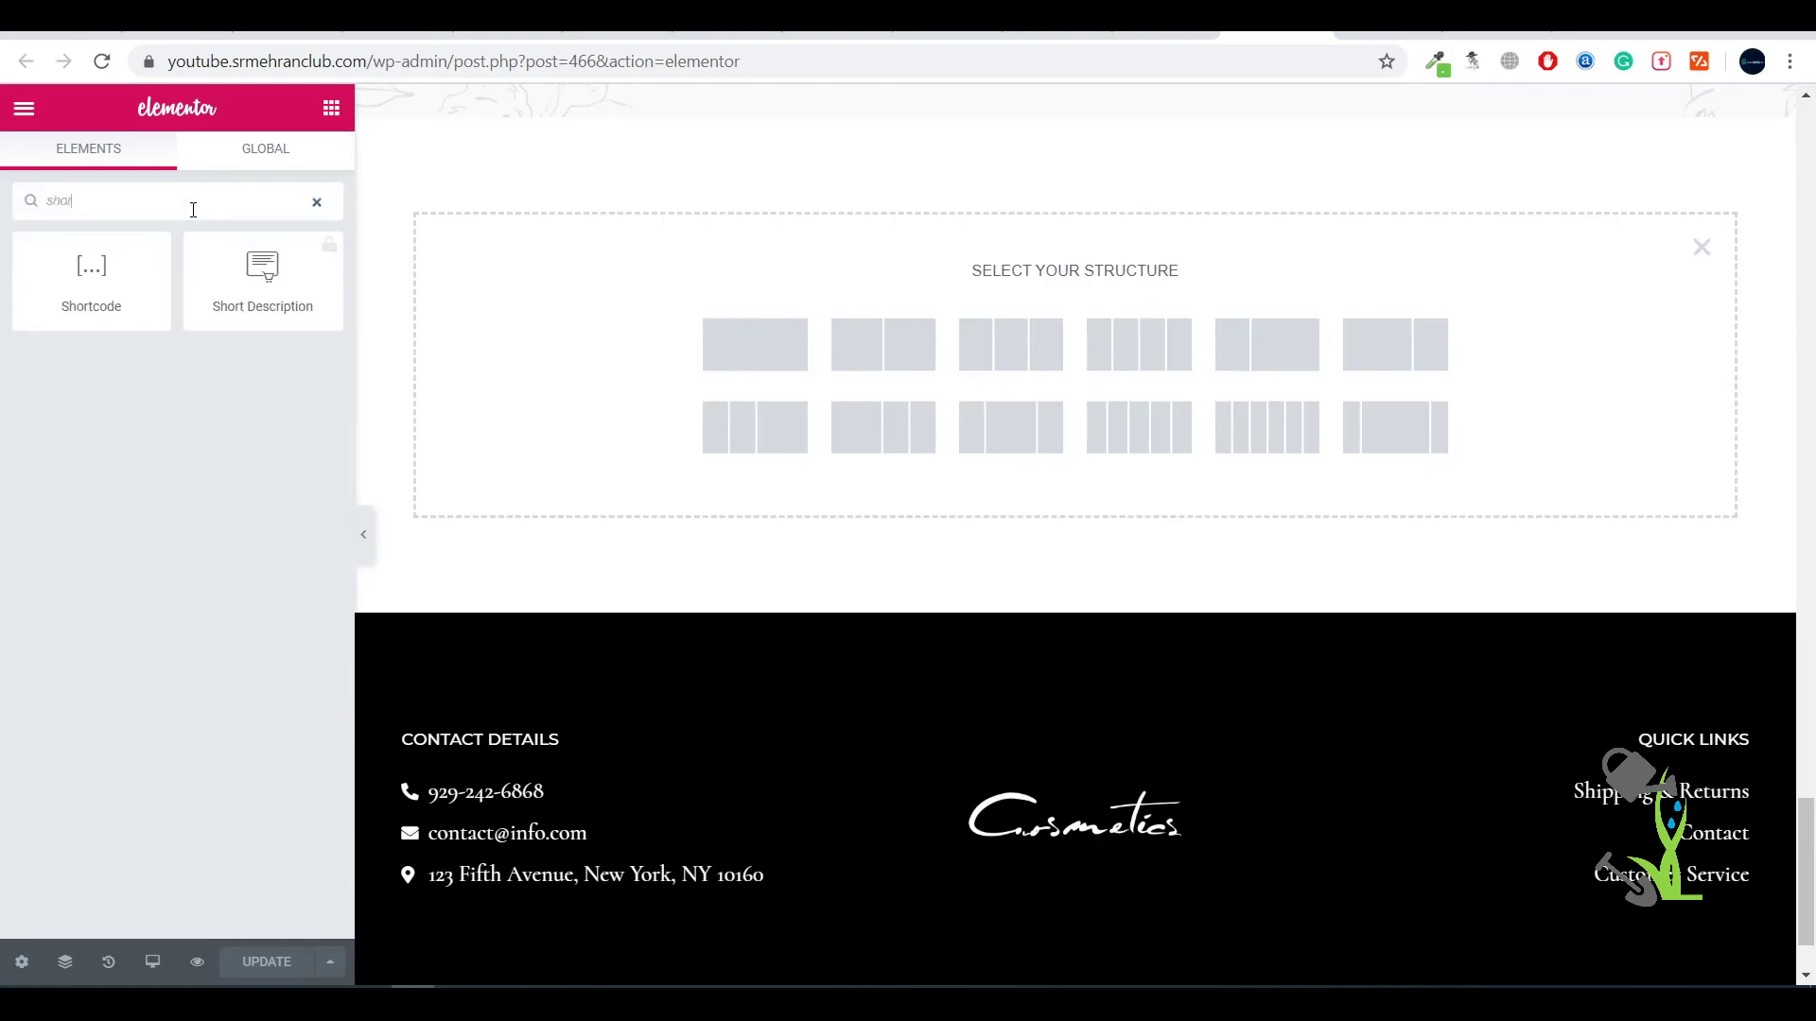
drag(90, 274, 750, 321)
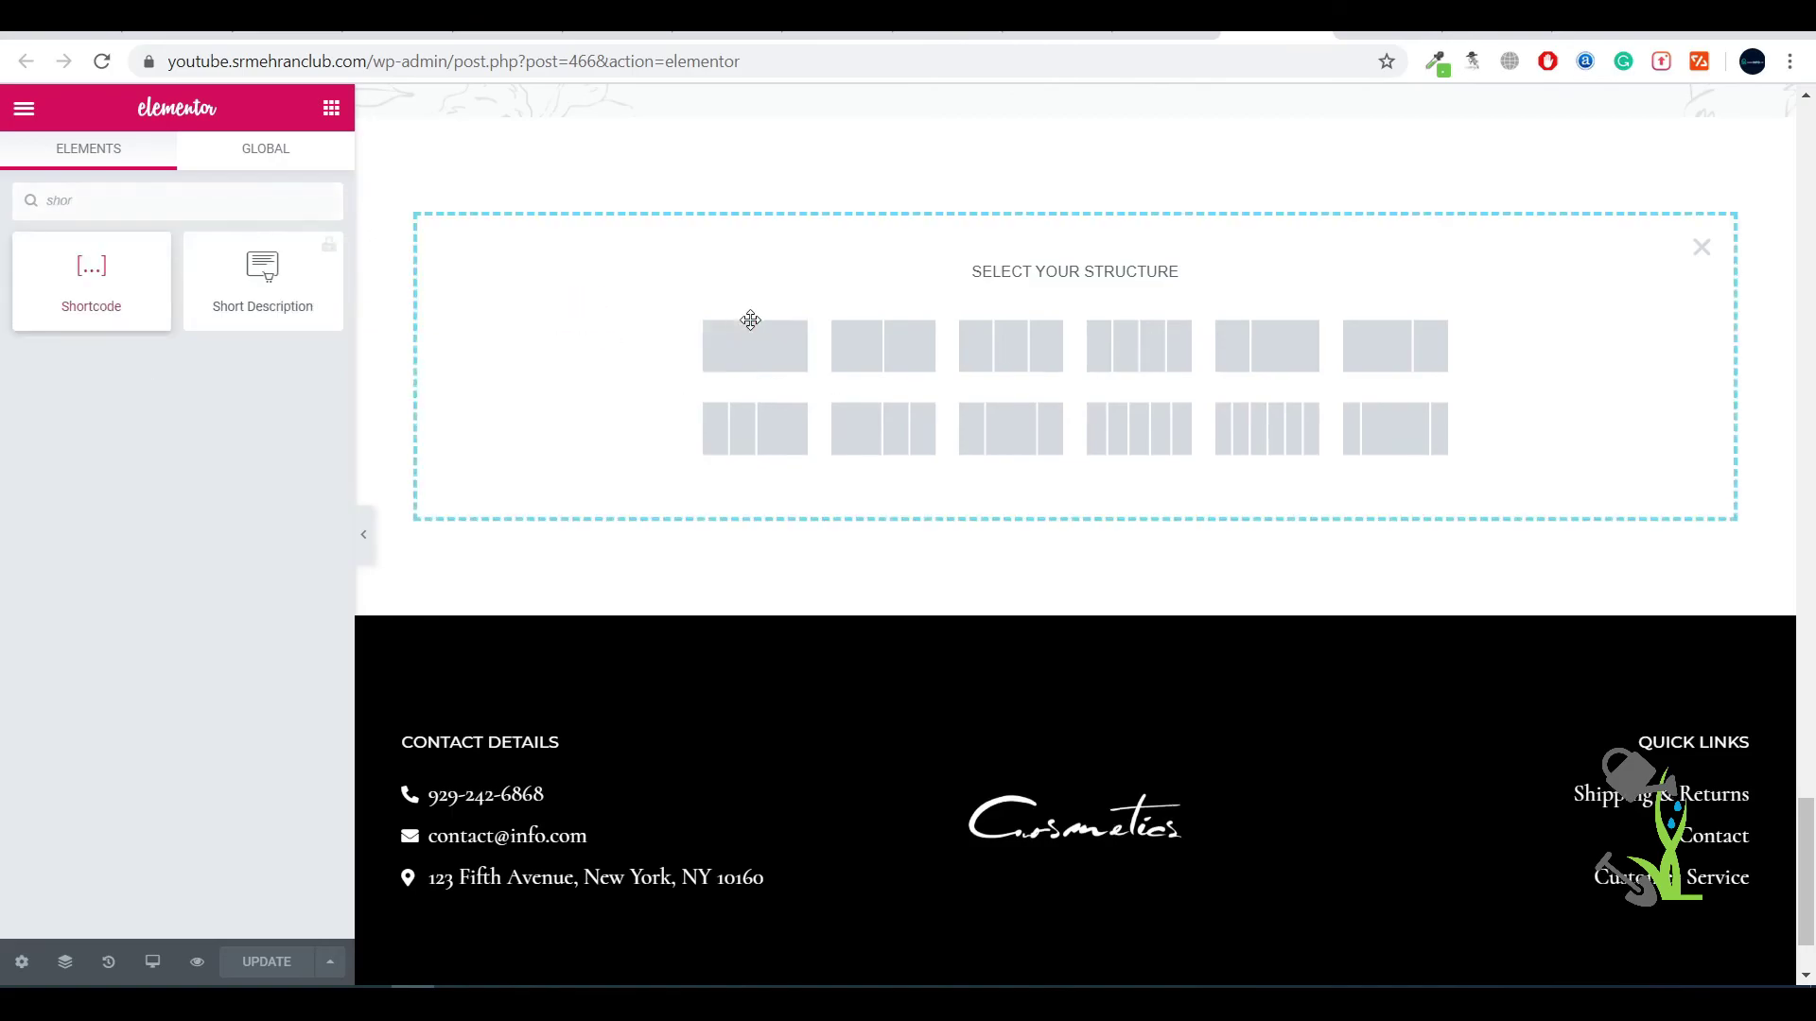
drag(1082, 505, 1083, 505)
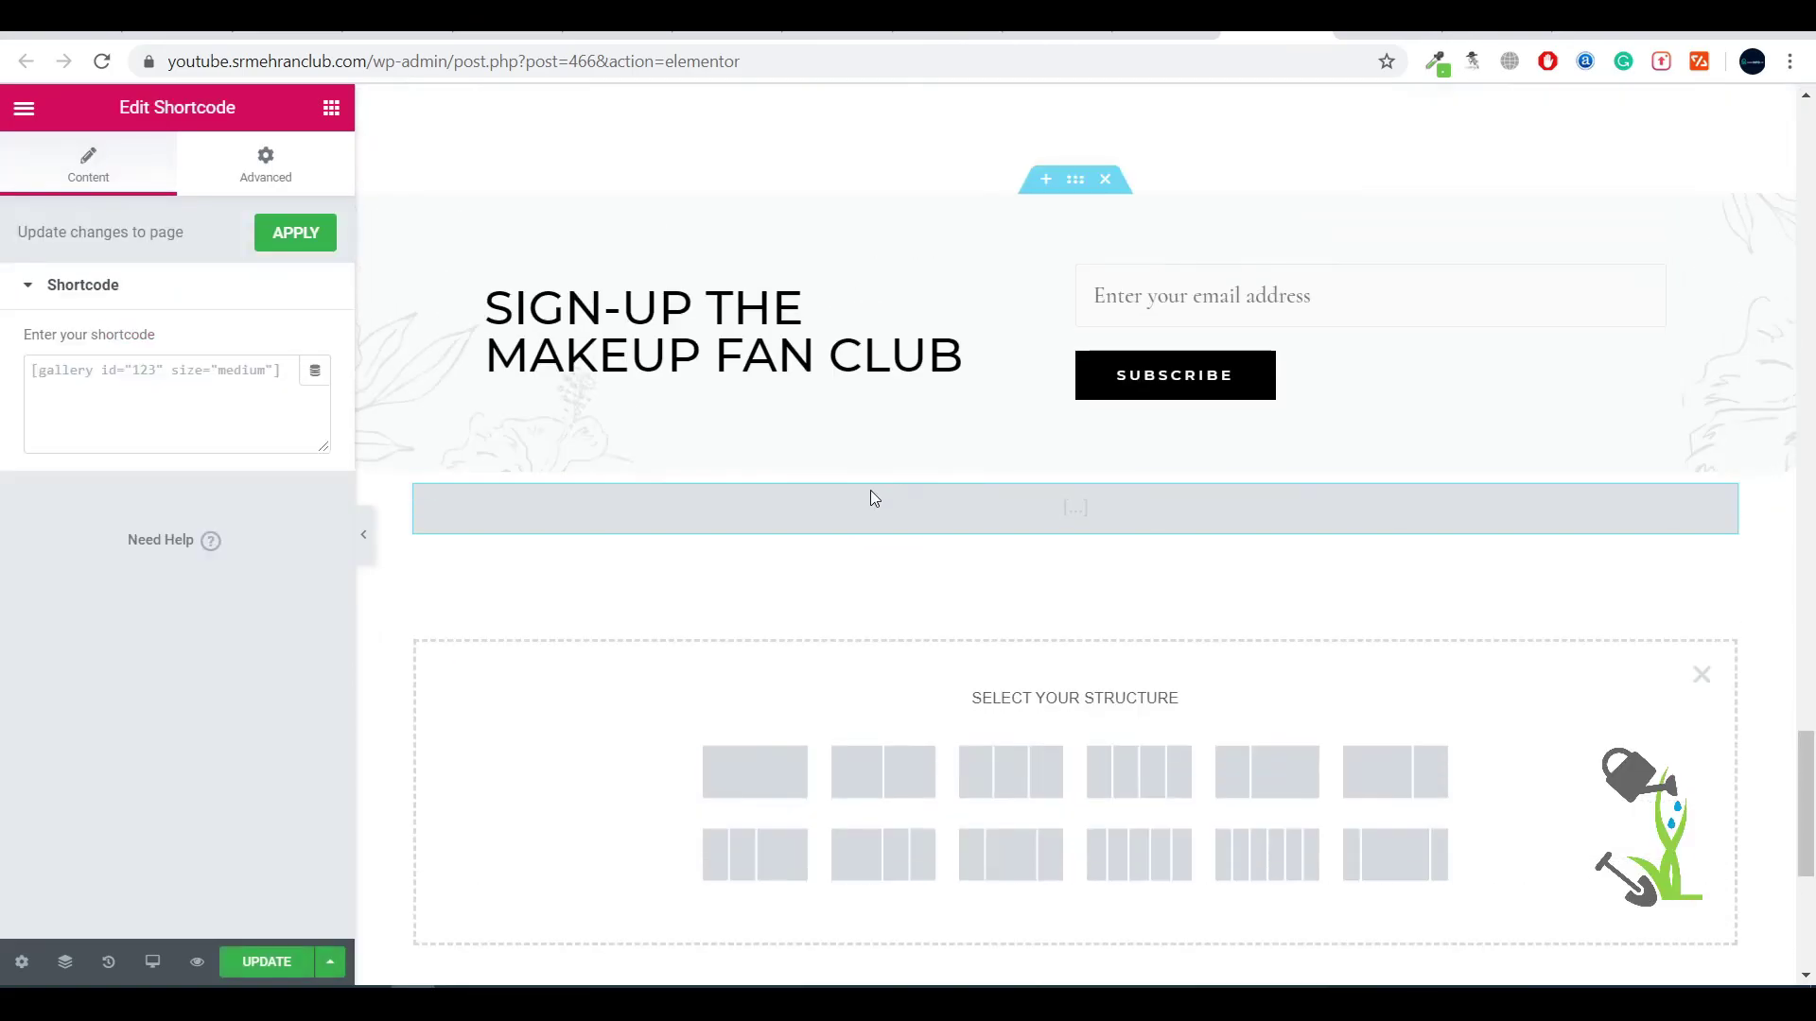
click(223, 371)
text([elfsight_team_showcase id="1"])
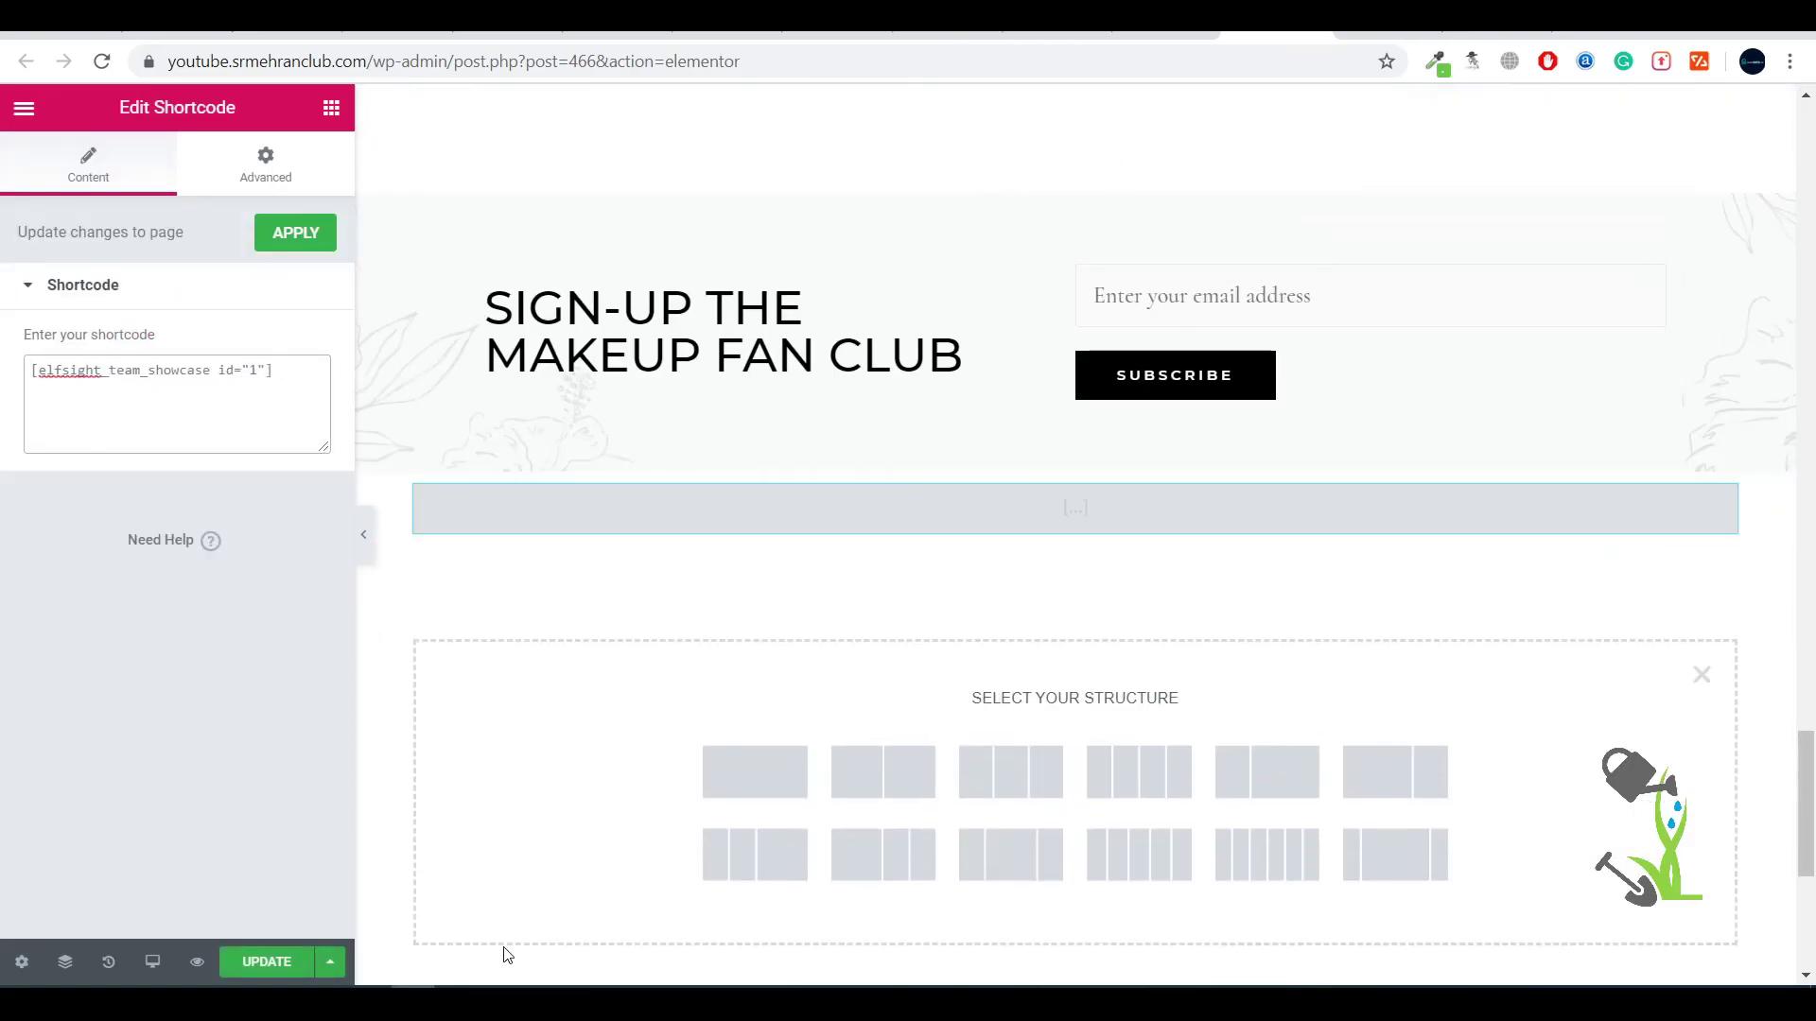
click(268, 963)
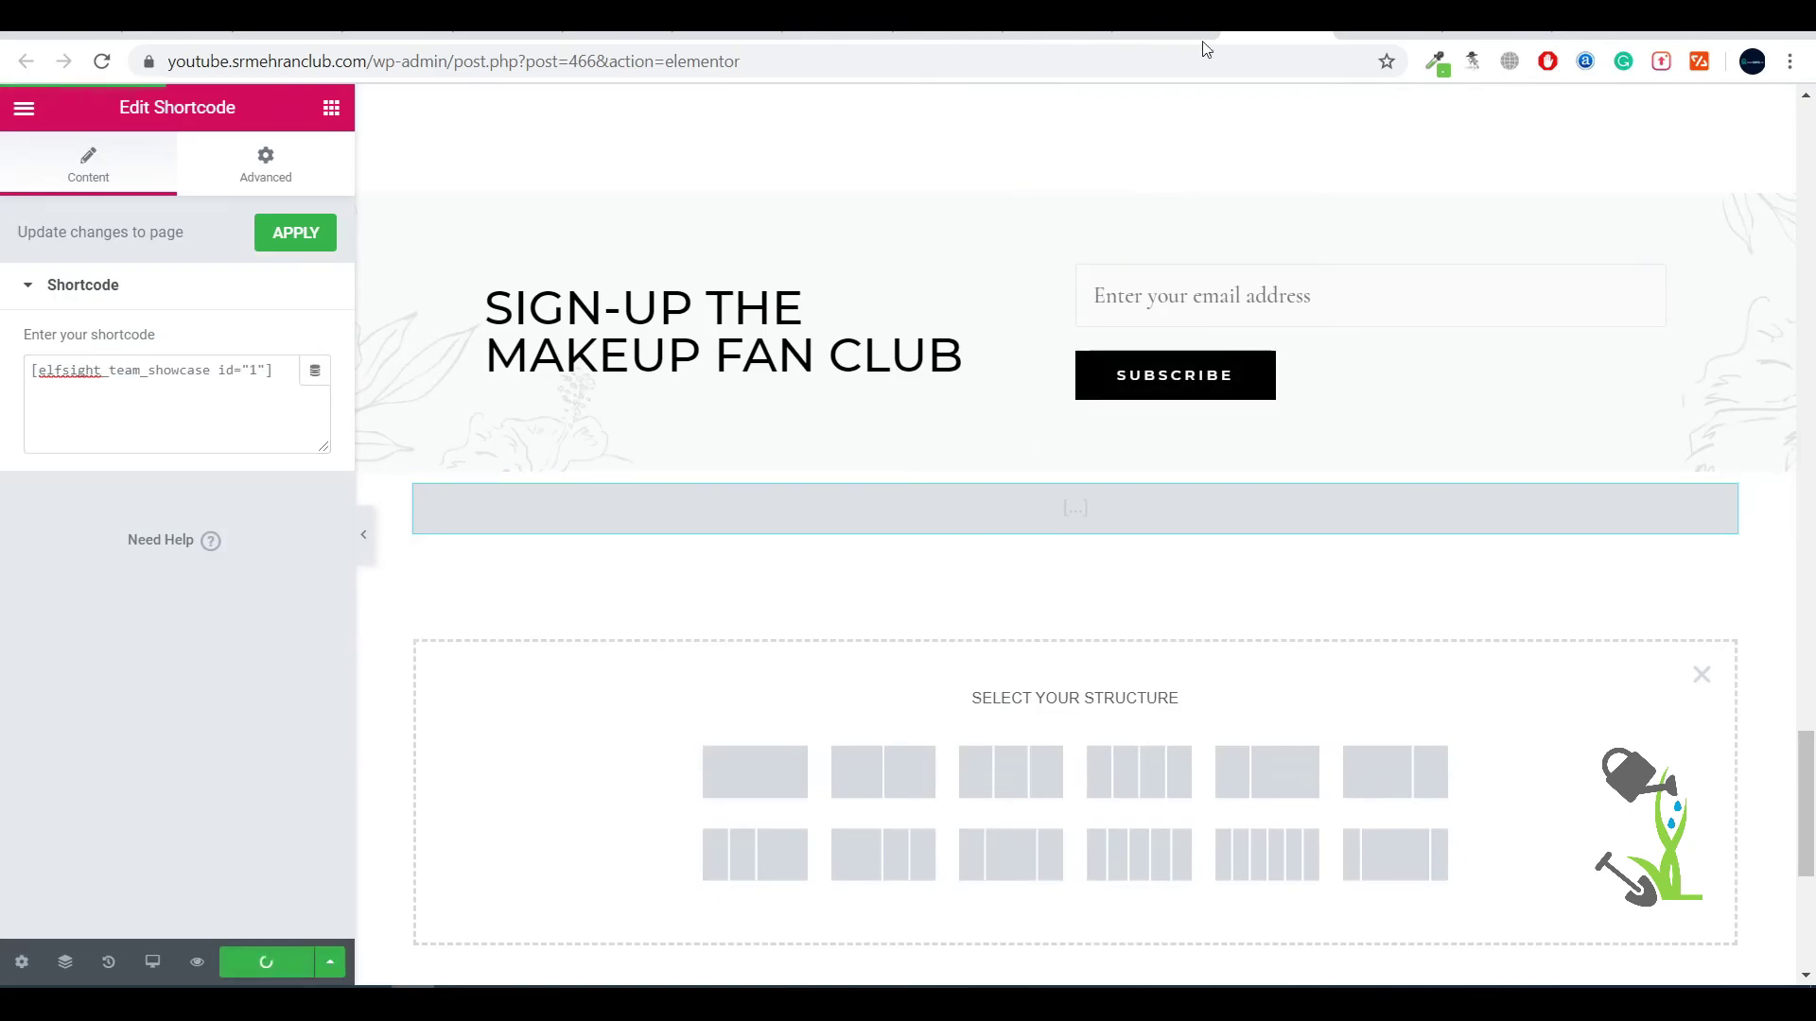
Reload the live home page and scroll down to the About us team gallery with two members
click(1163, 18)
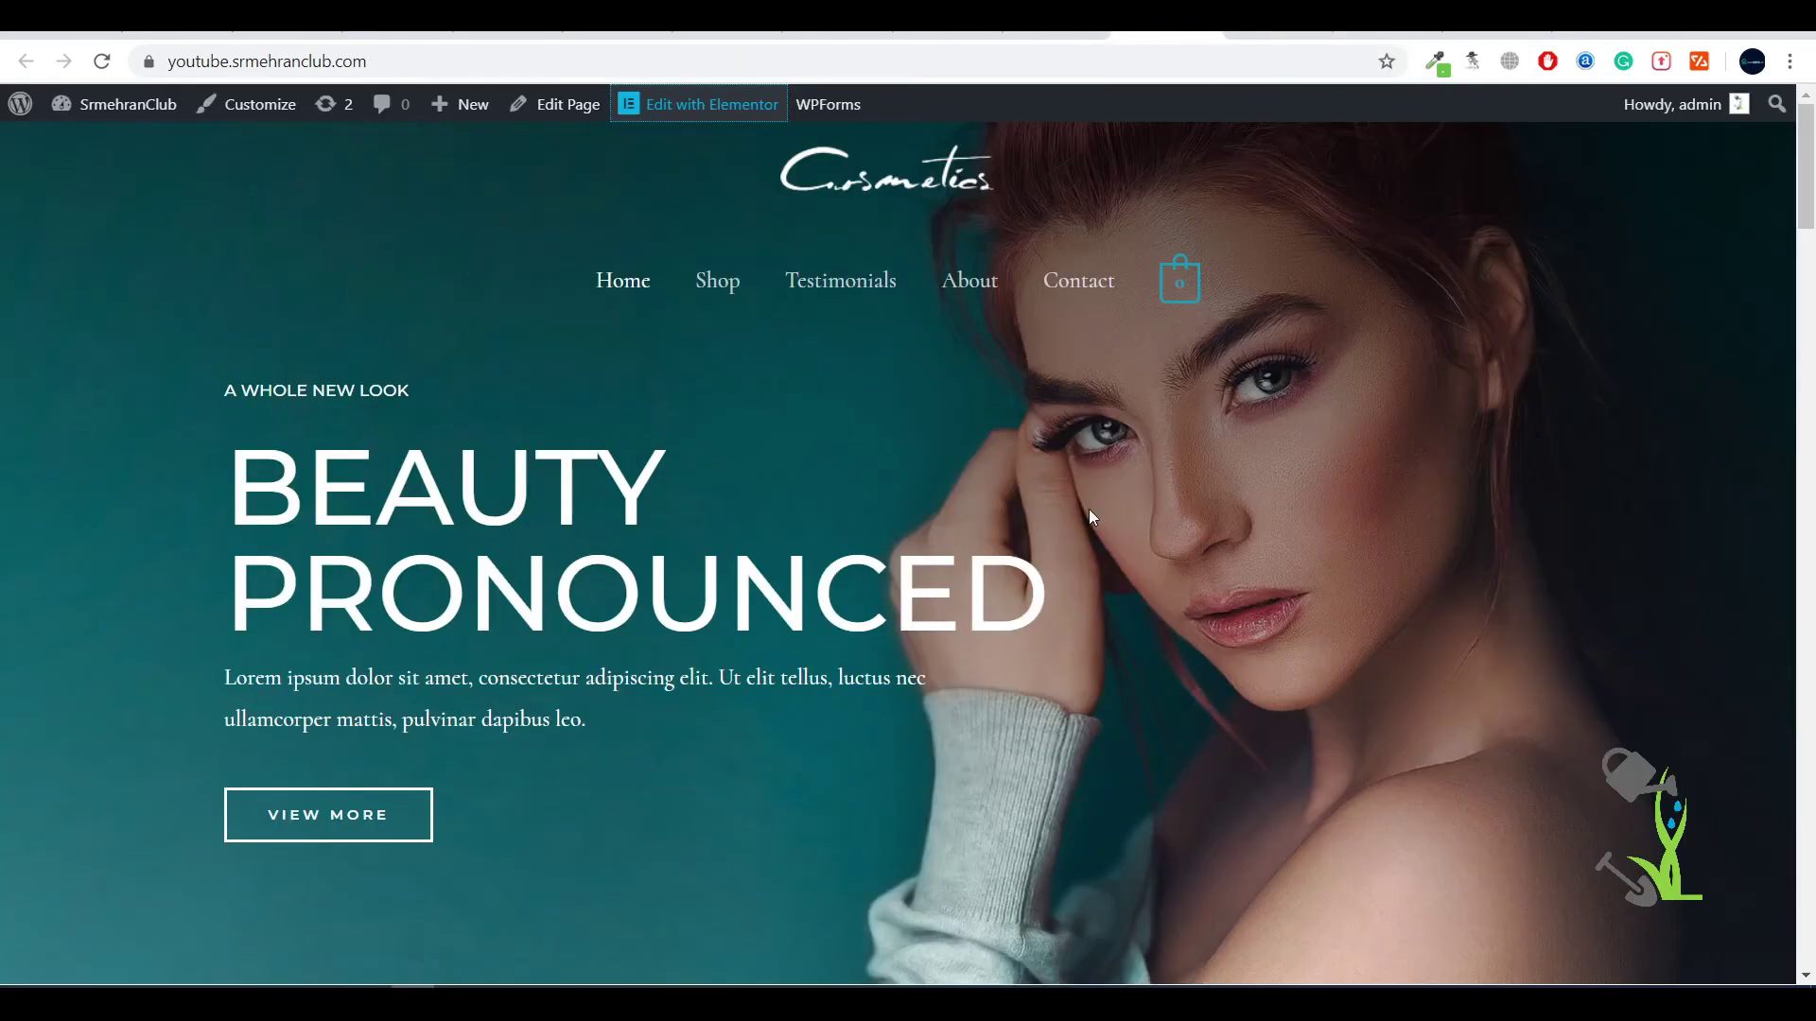
key(F5)
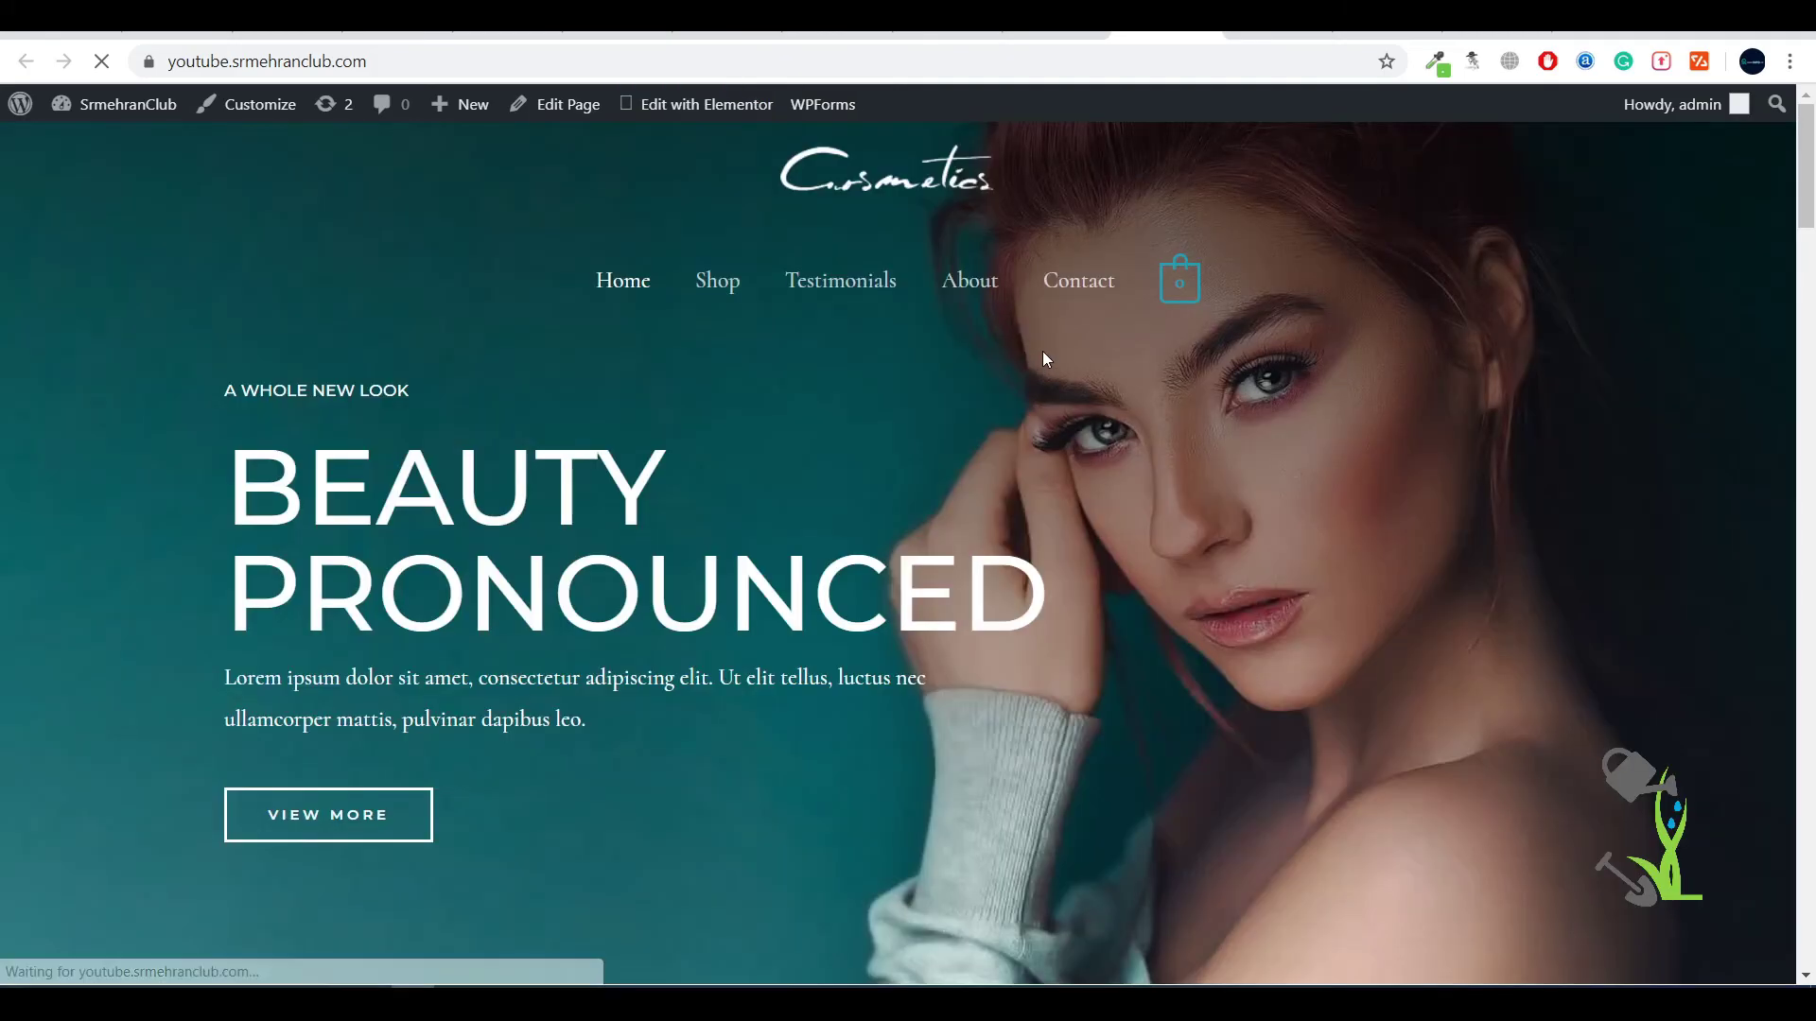
scroll(941, 465, down, 20)
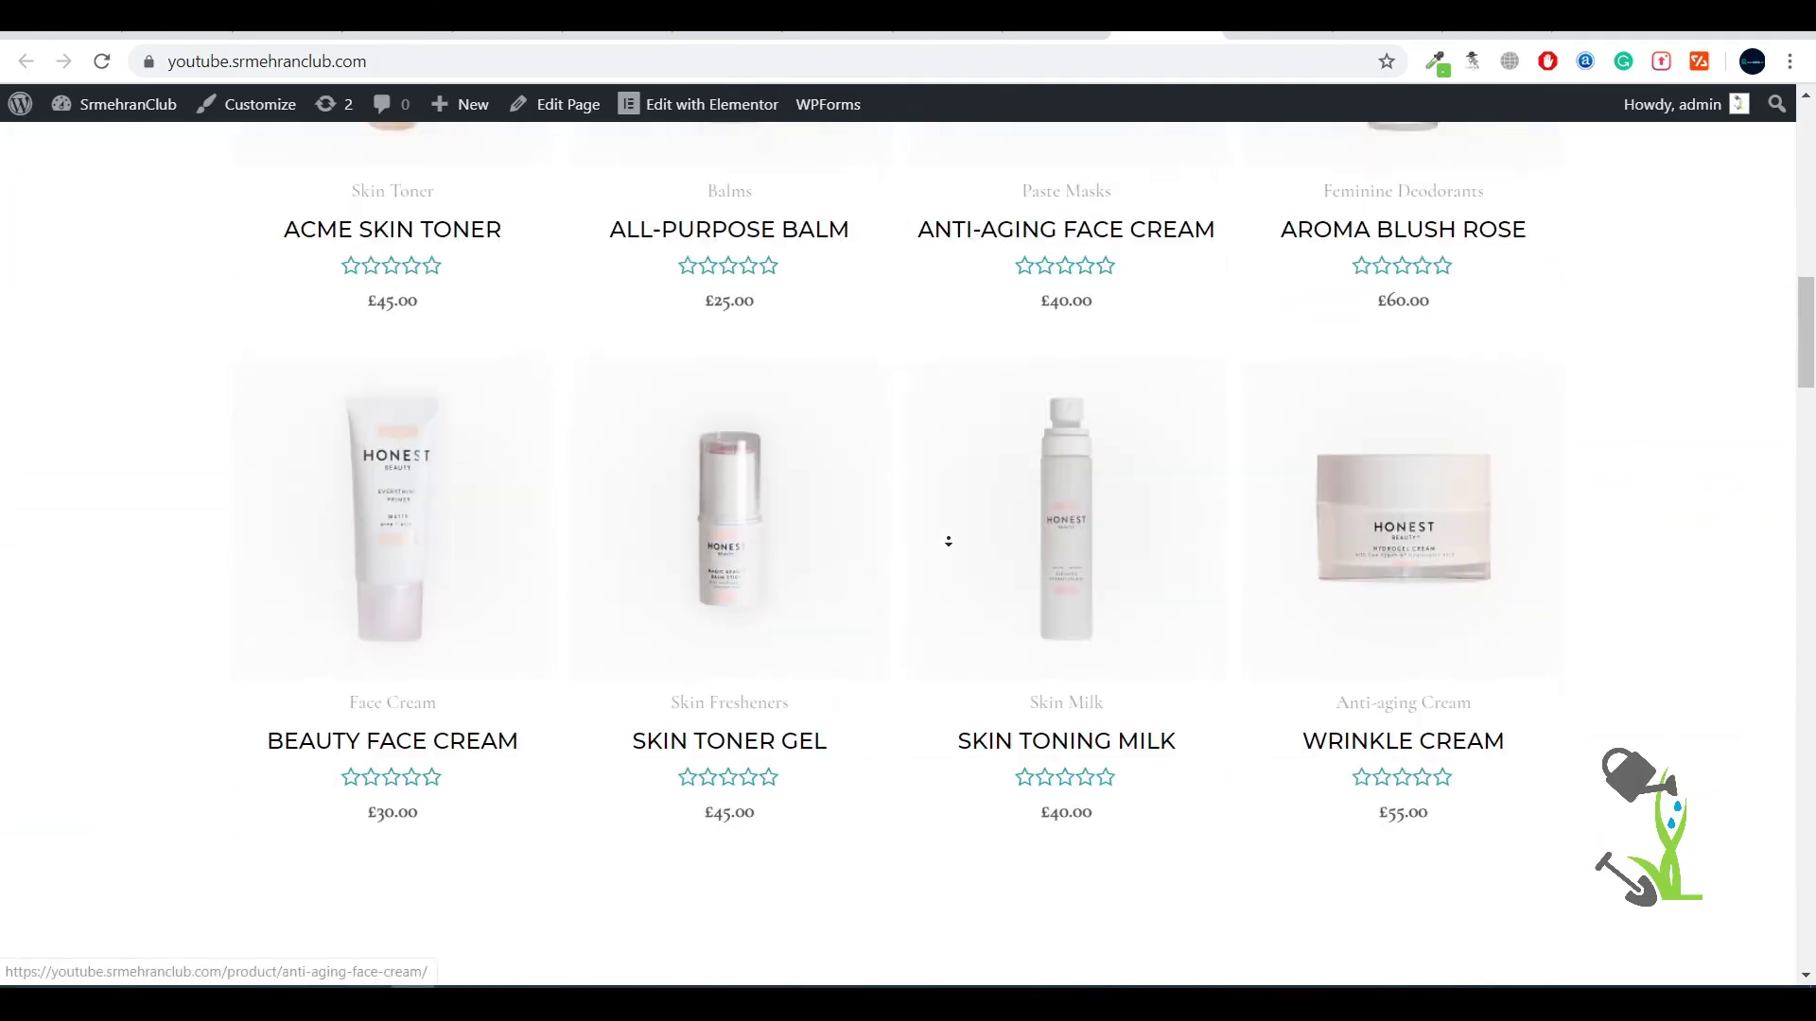
scroll(958, 641, down, 15)
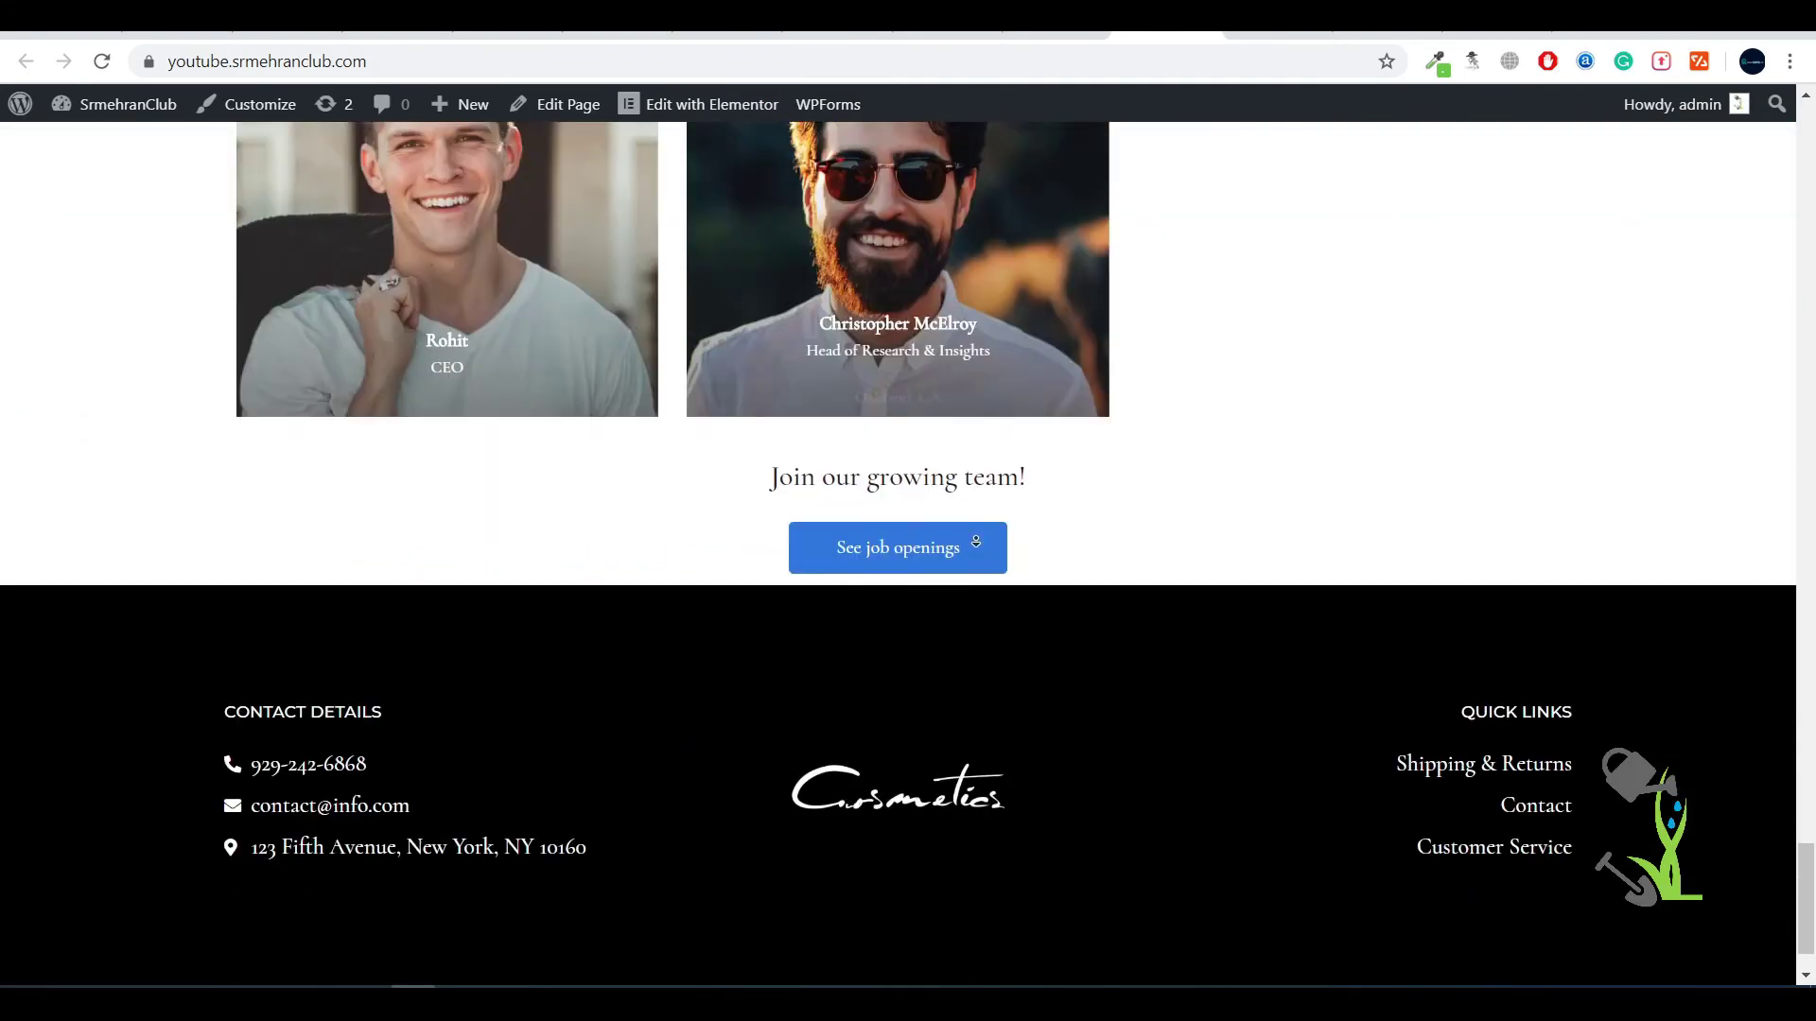
scroll(381, 401, up, 2)
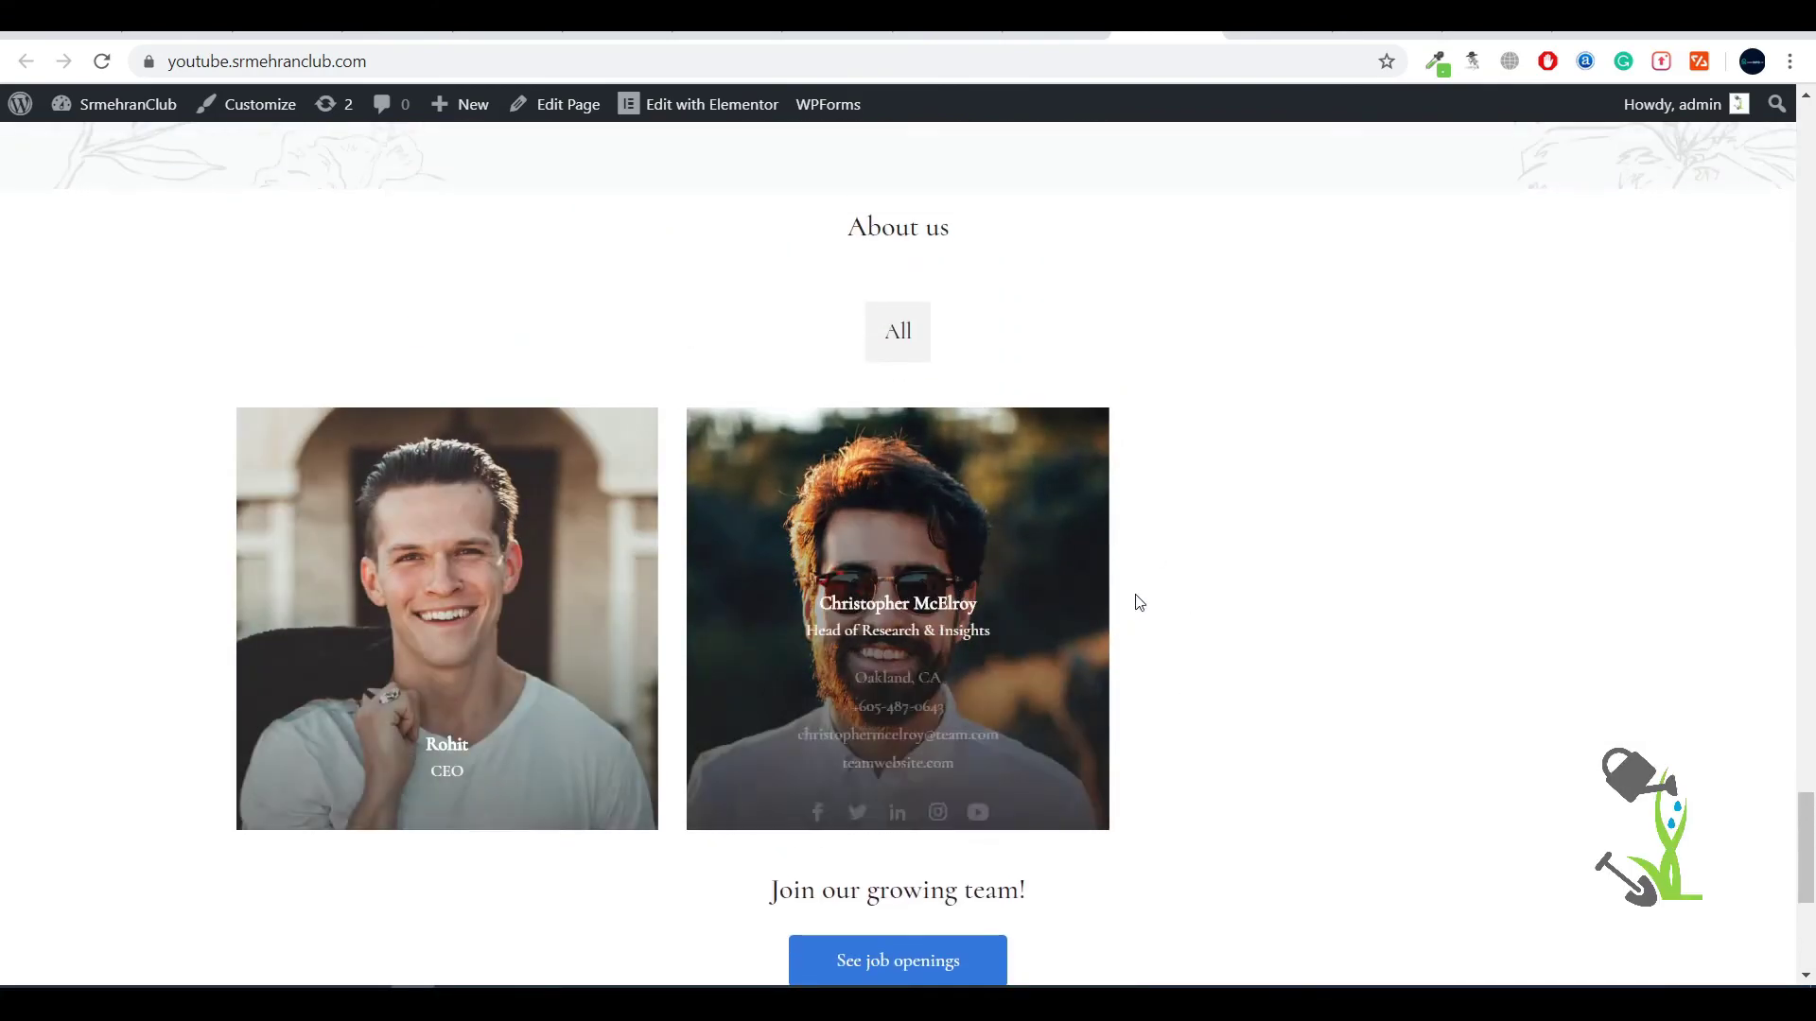
scroll(632, 593, down, 2)
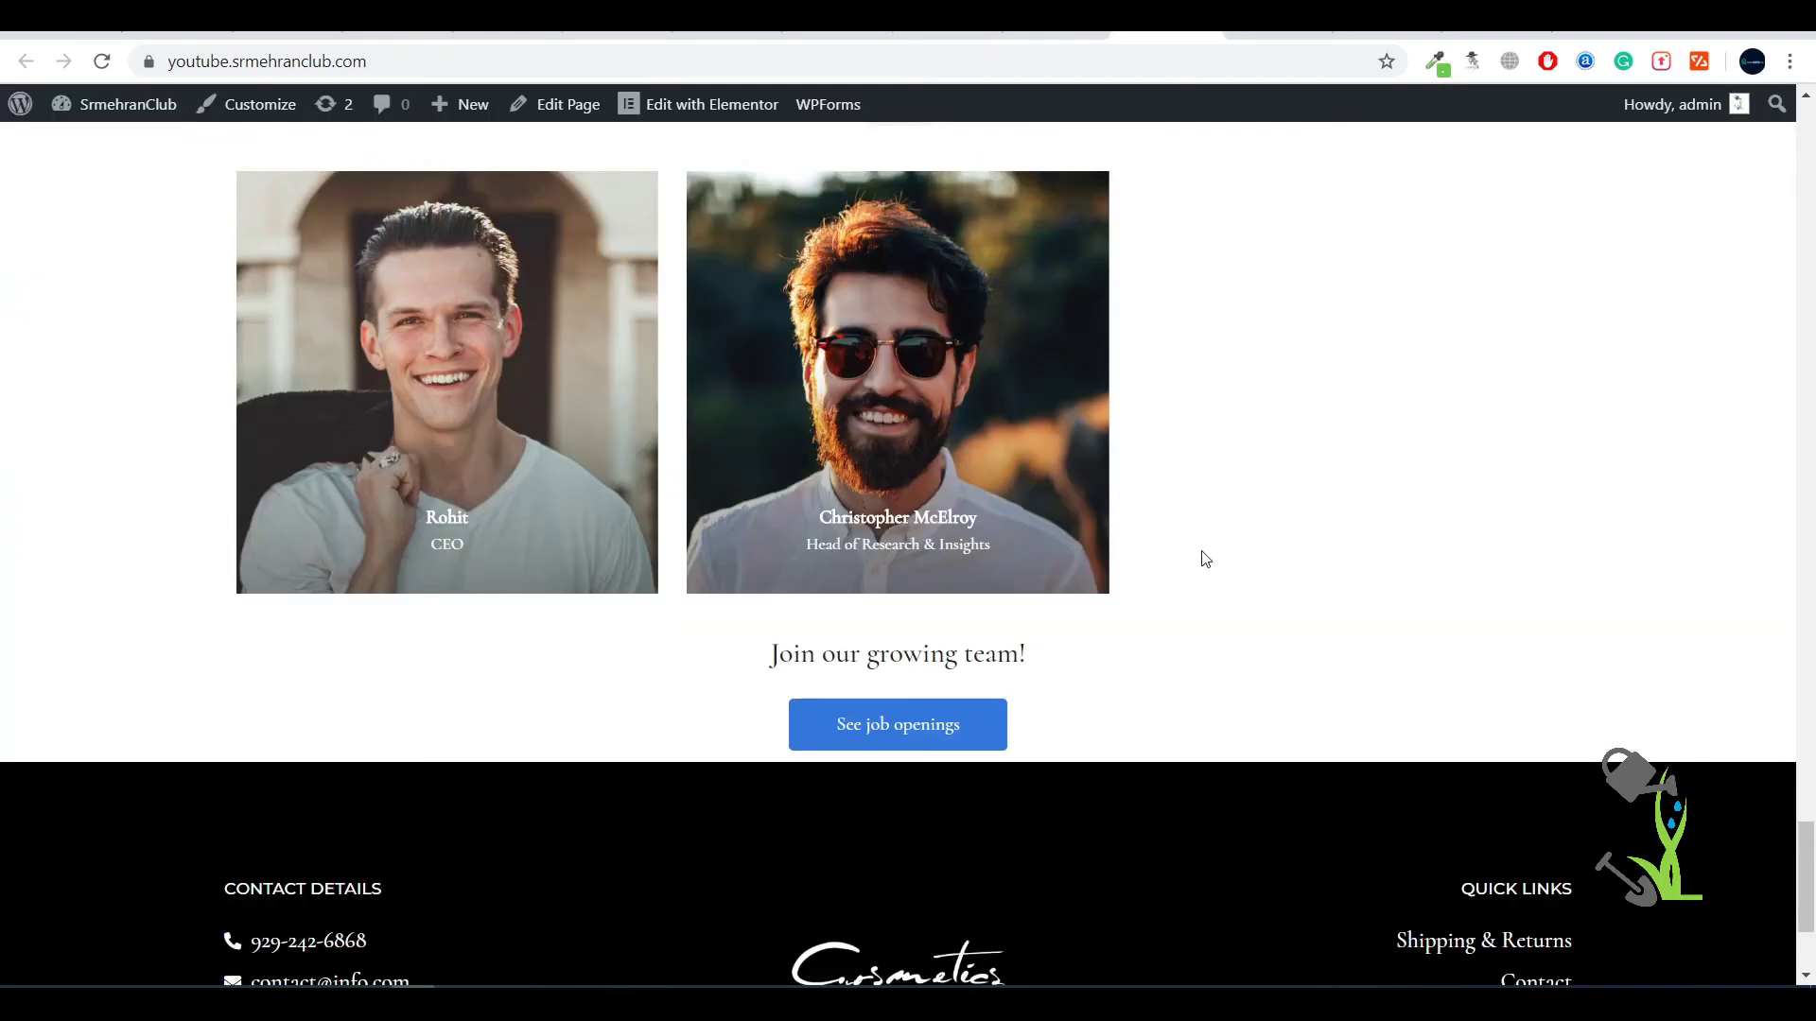
right_click(1256, 357)
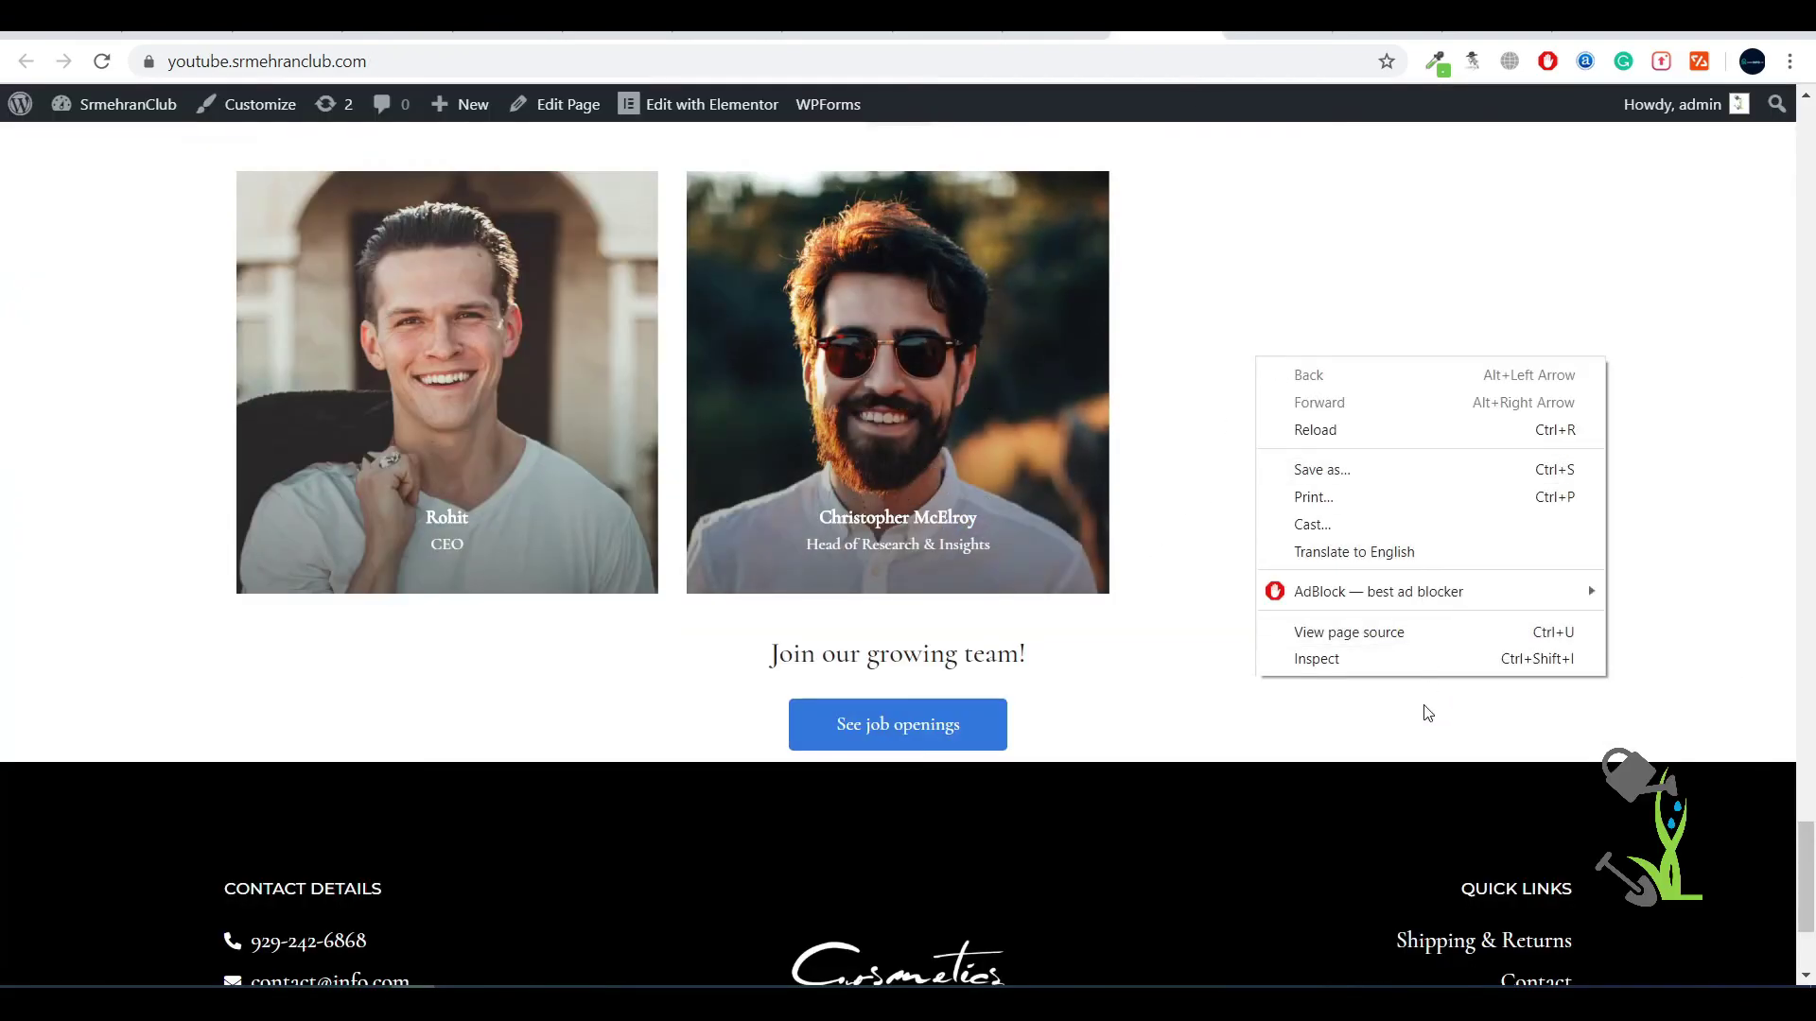
click(1415, 662)
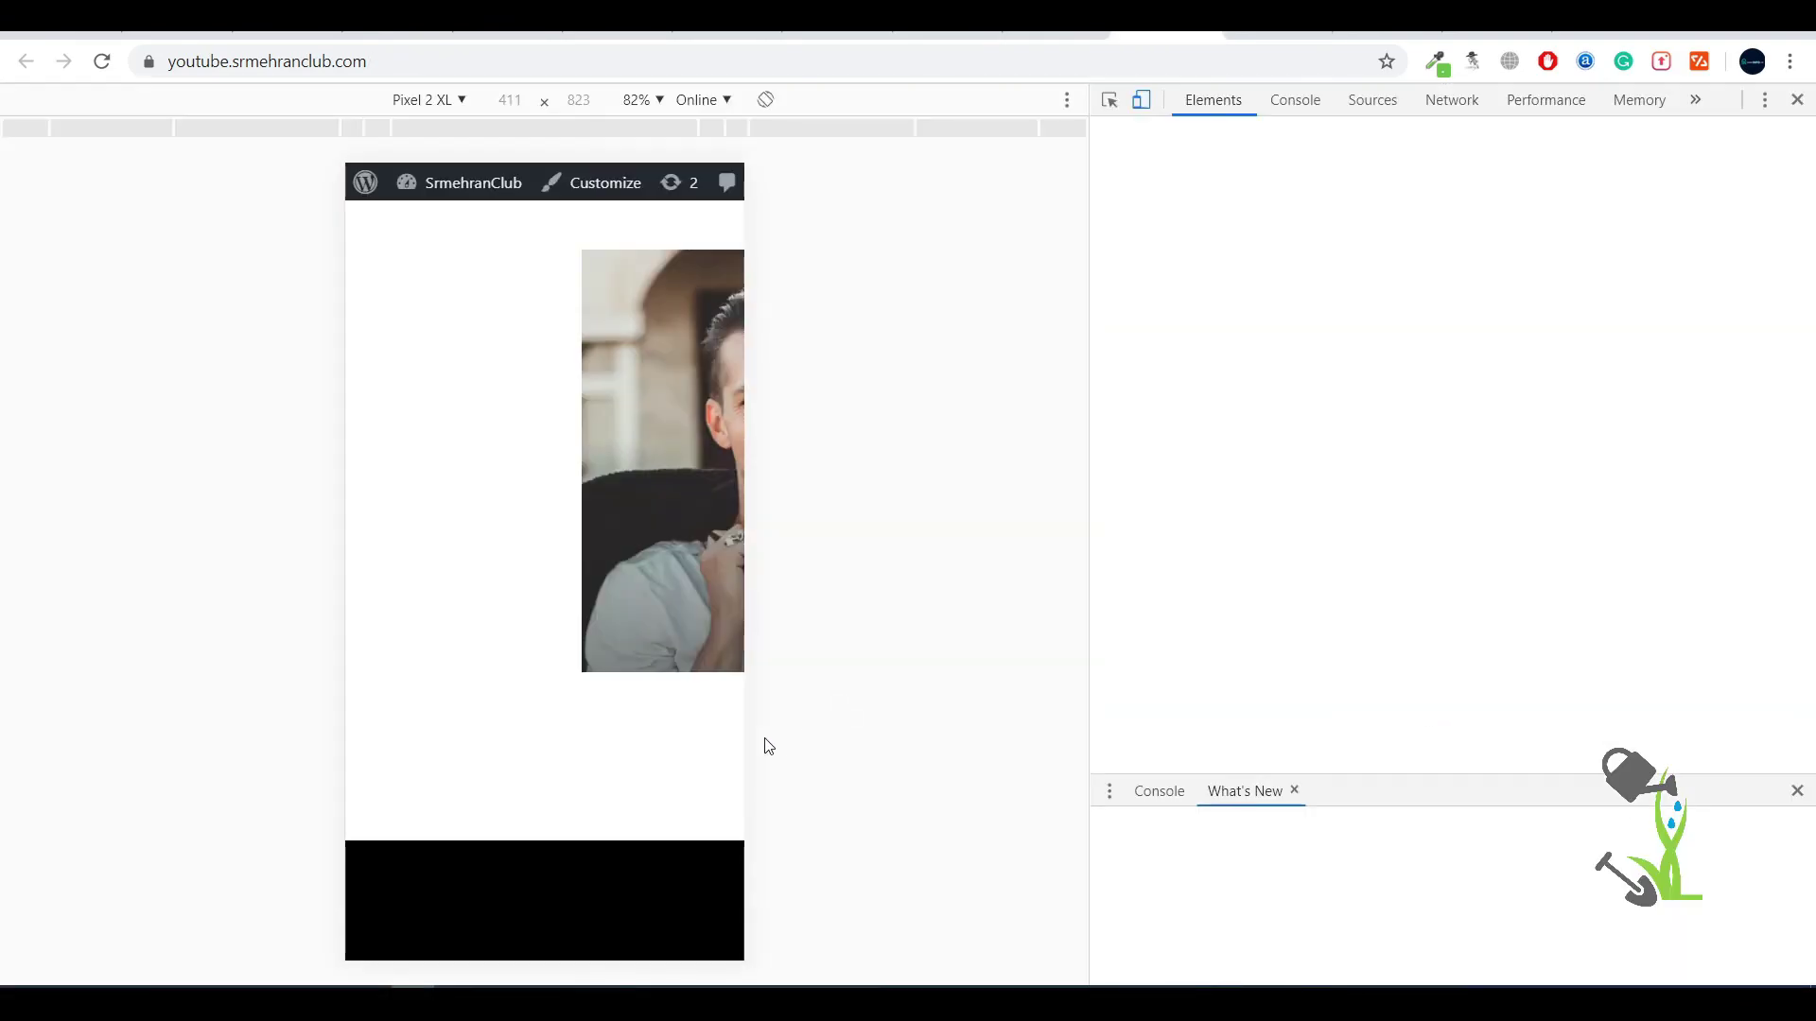
scroll(604, 746, down, 8)
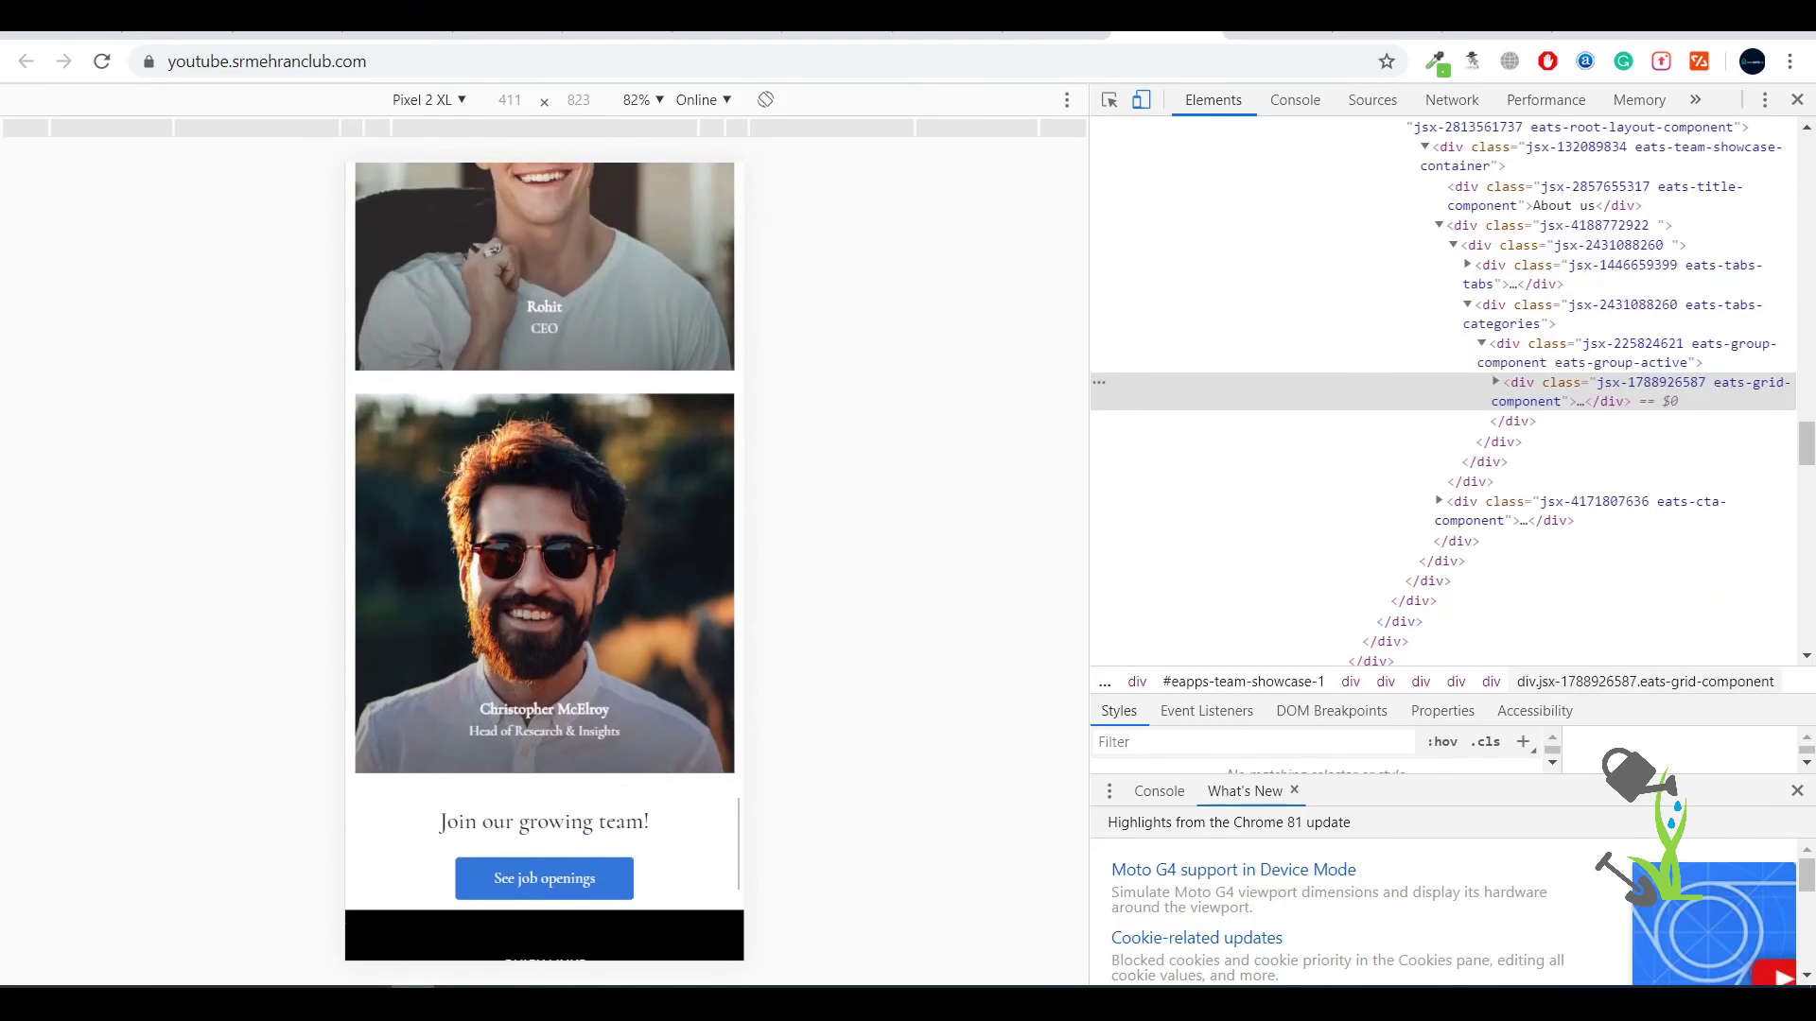
scroll(660, 712, up, 3)
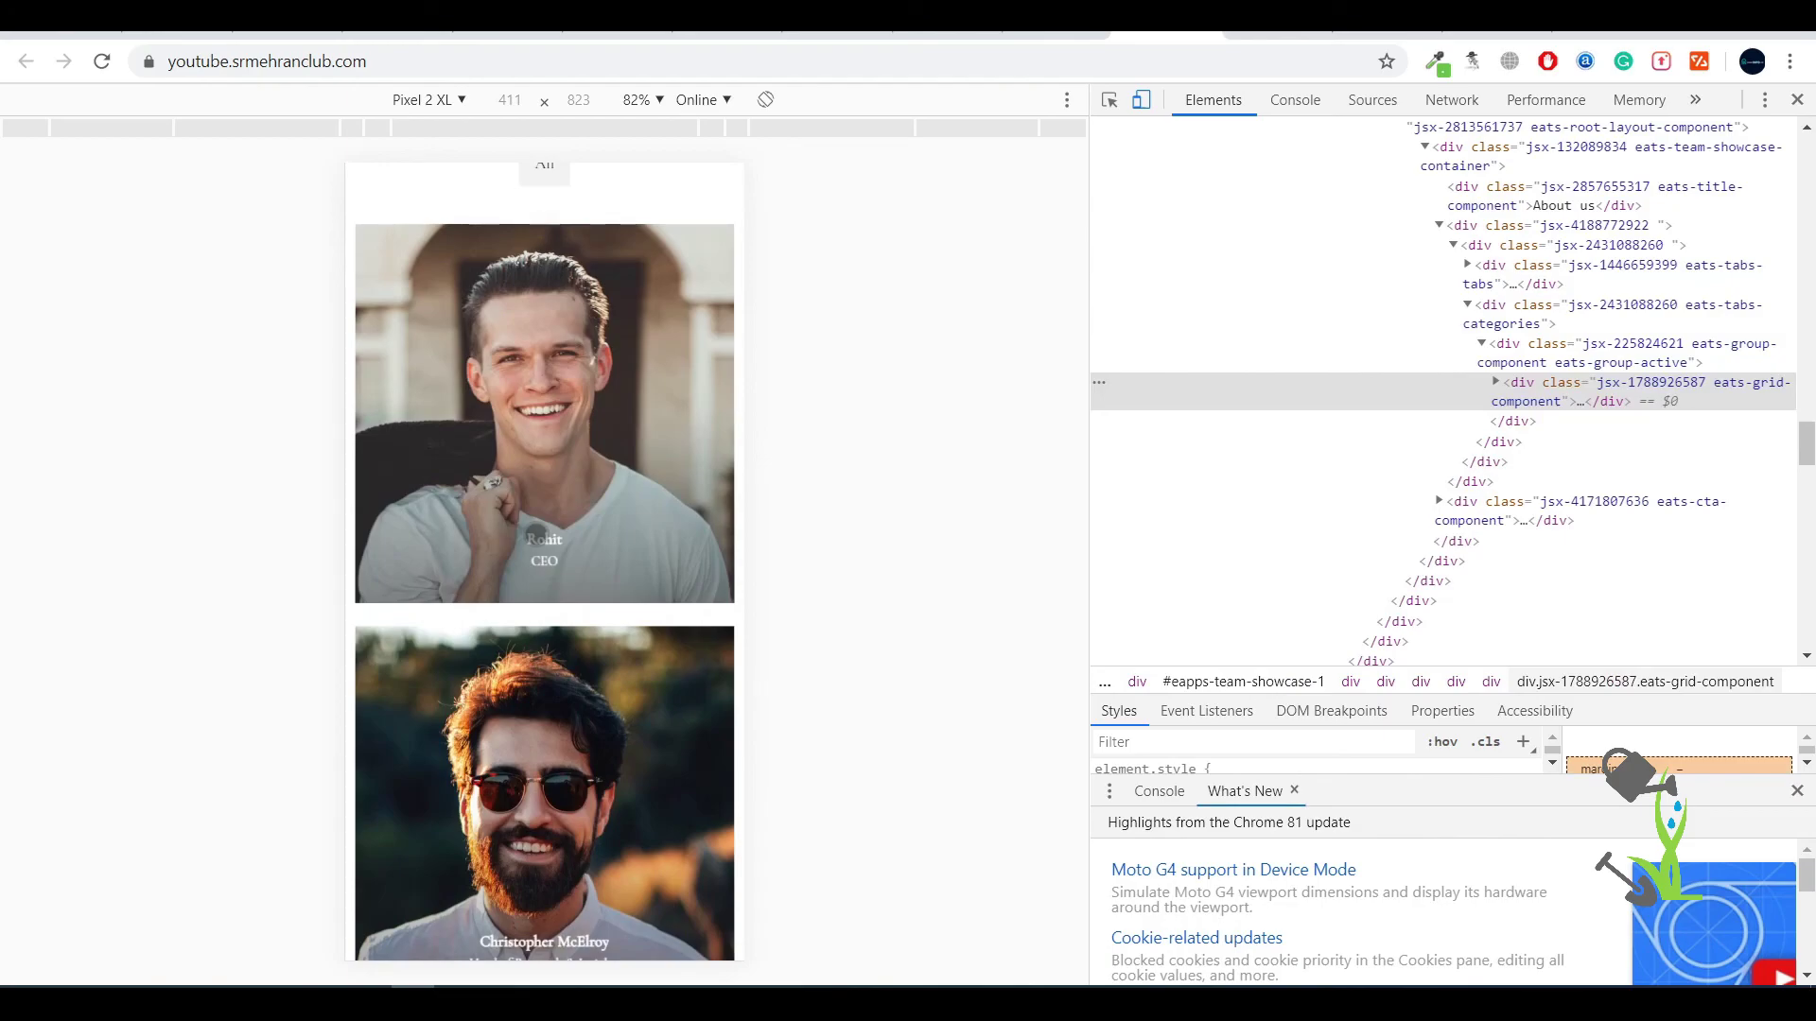
click(1795, 101)
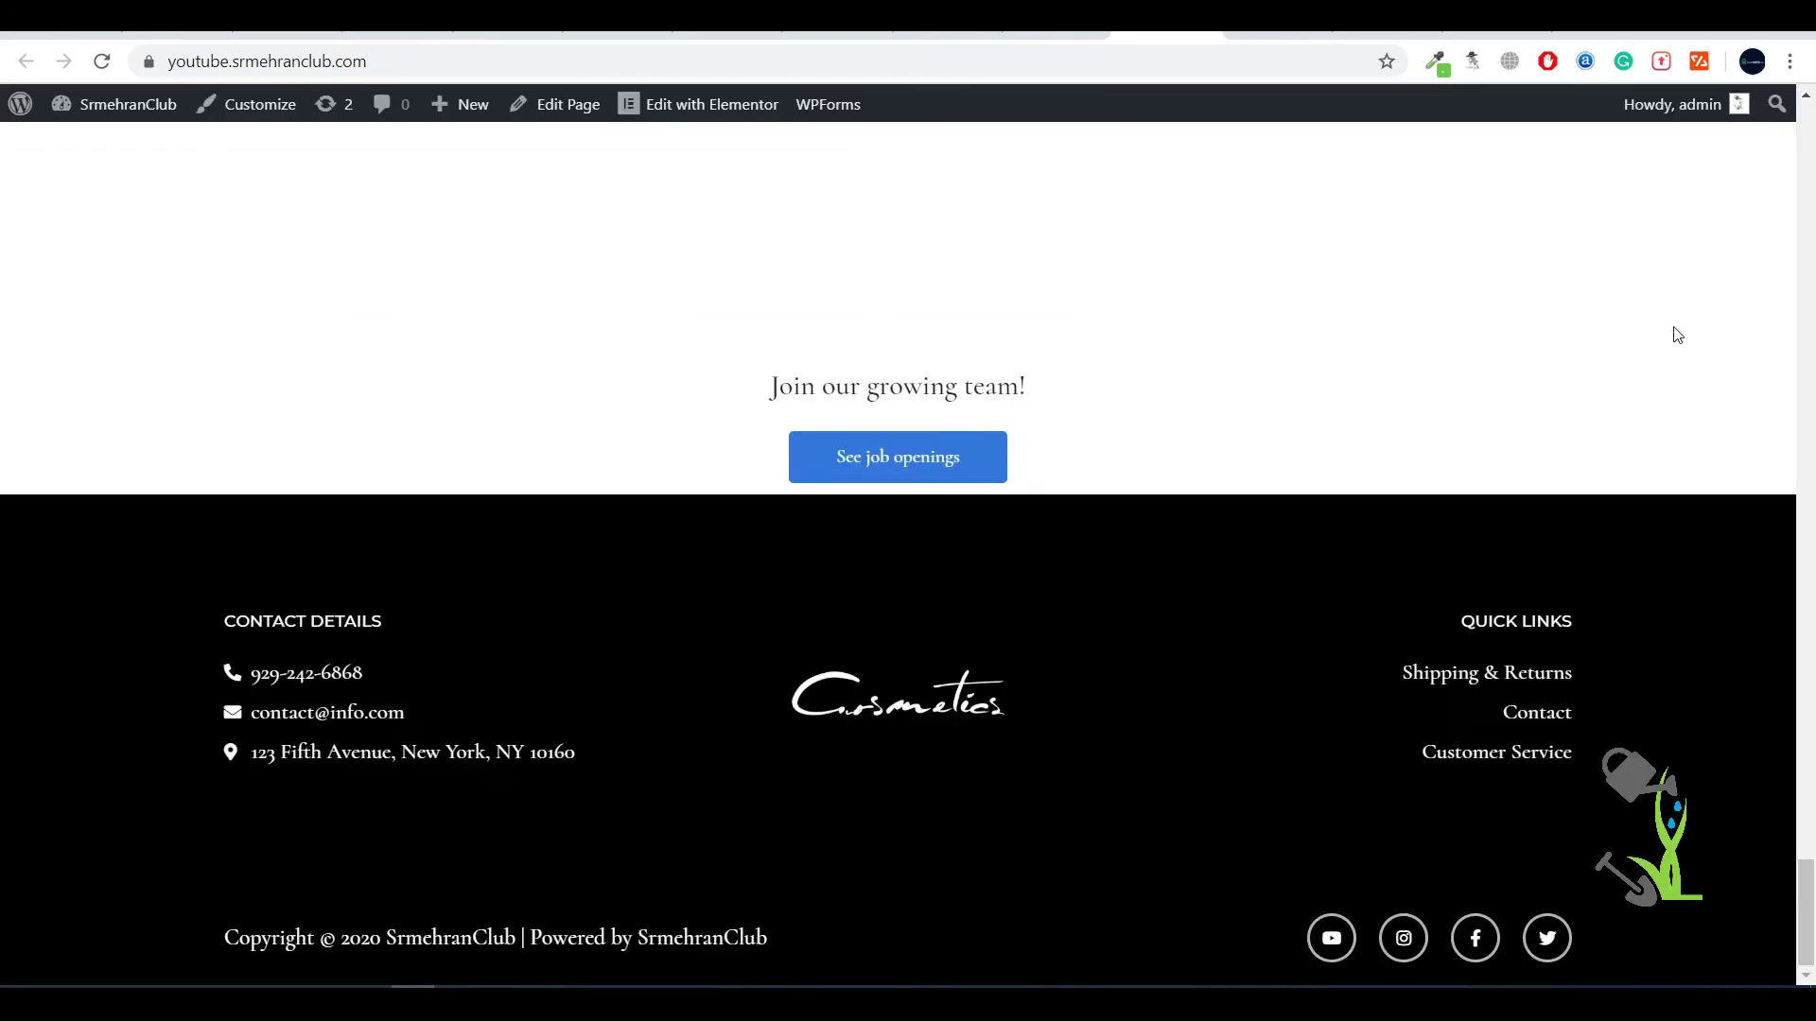